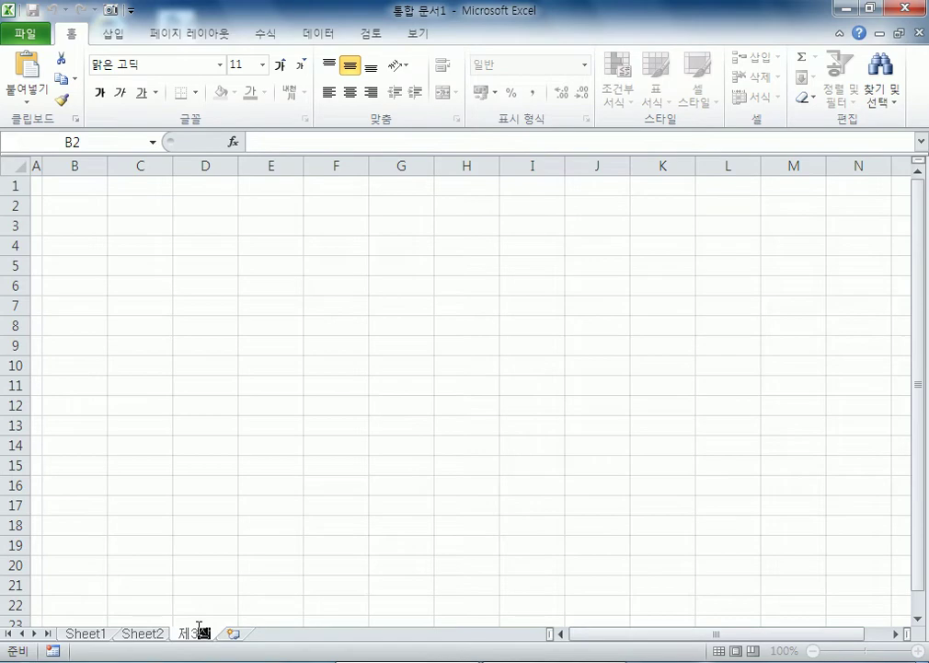
Step: Confirm 제3작업 as the third sheet's name and rename the second sheet to 제2작업
key("Return")
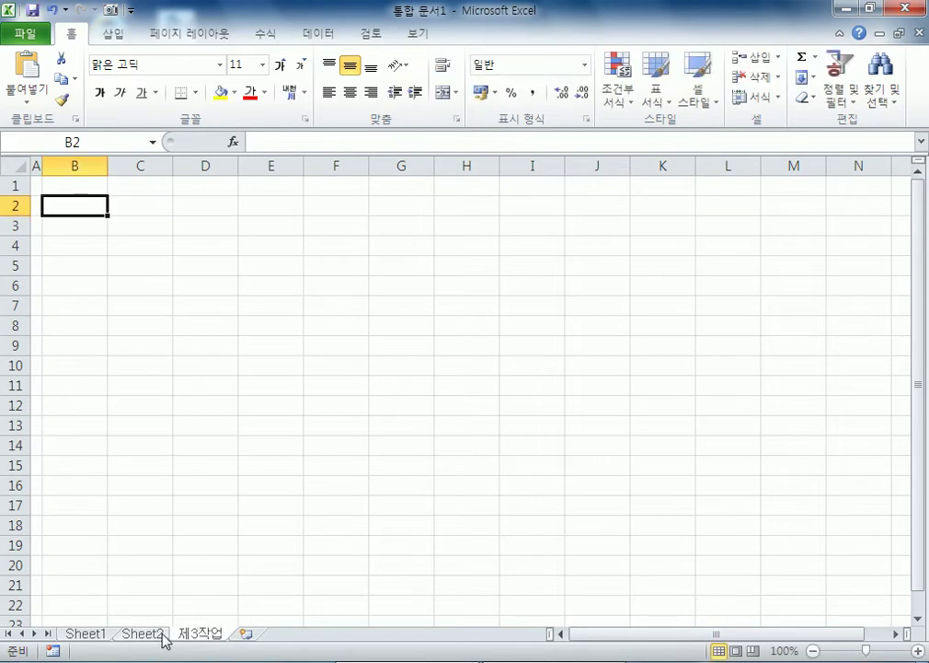
double_click(161, 634)
type("제2시")
type("업")
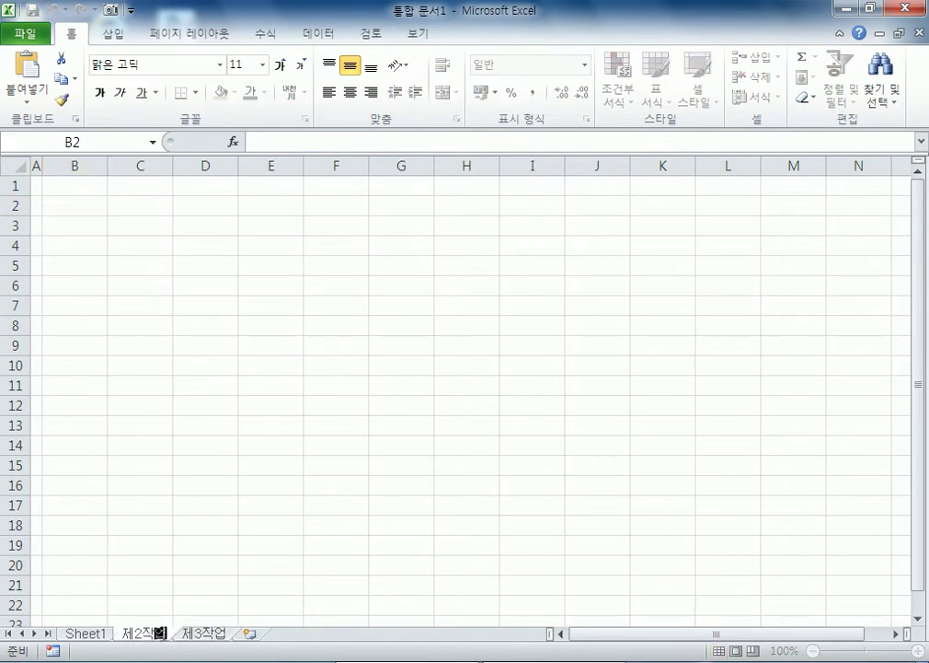
key("Return")
Step: Rename the first sheet to 제1작업
left_click(86, 635)
double_click(85, 634)
type("제1작업")
key("Return")
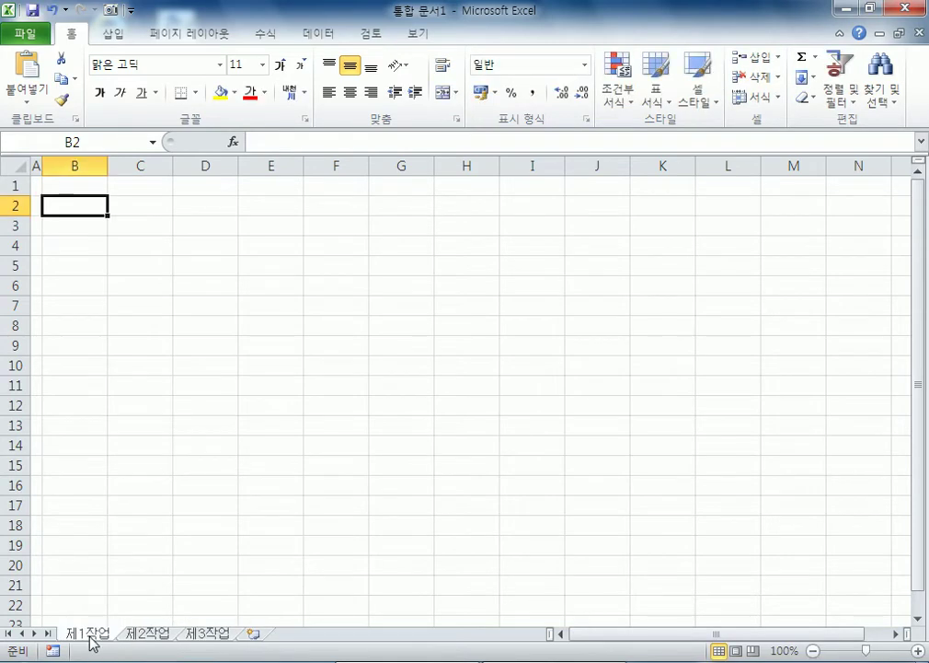
Step: Centre-align every cell of the worksheet and dismiss the antivirus popup and stray windows
left_click(63, 239)
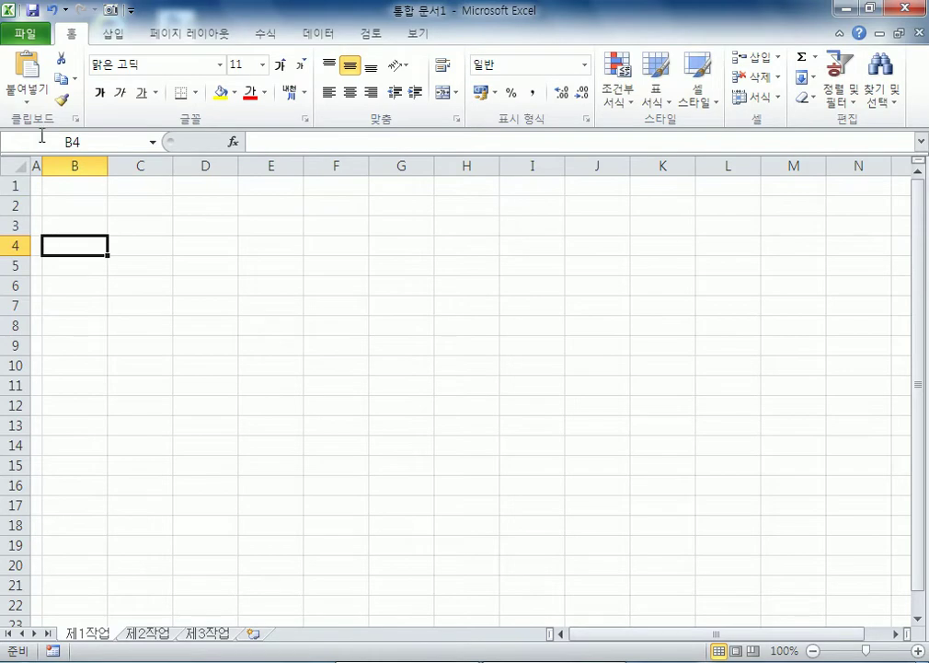
left_click(13, 165)
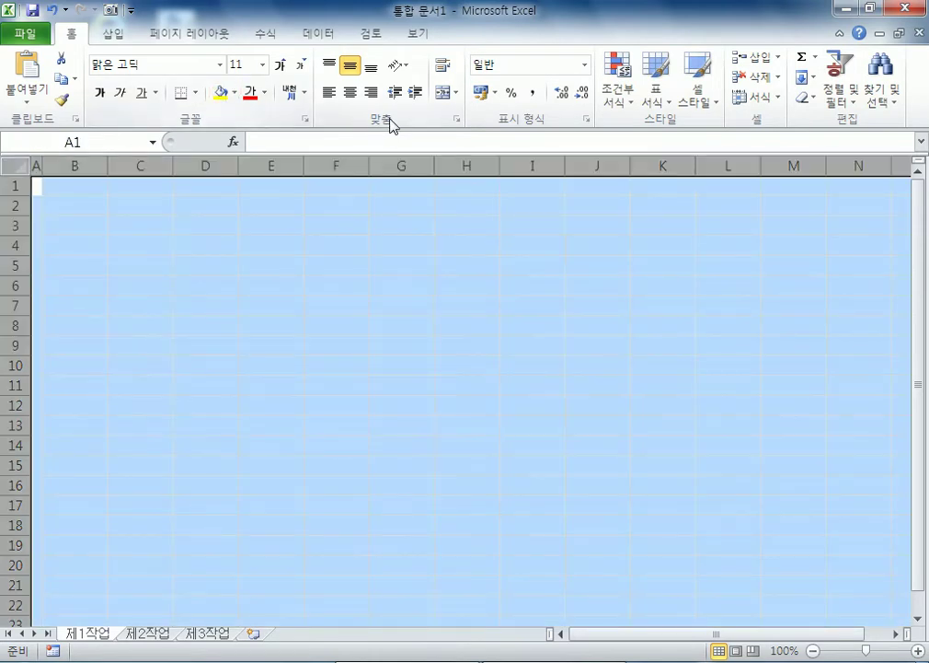
left_click(350, 92)
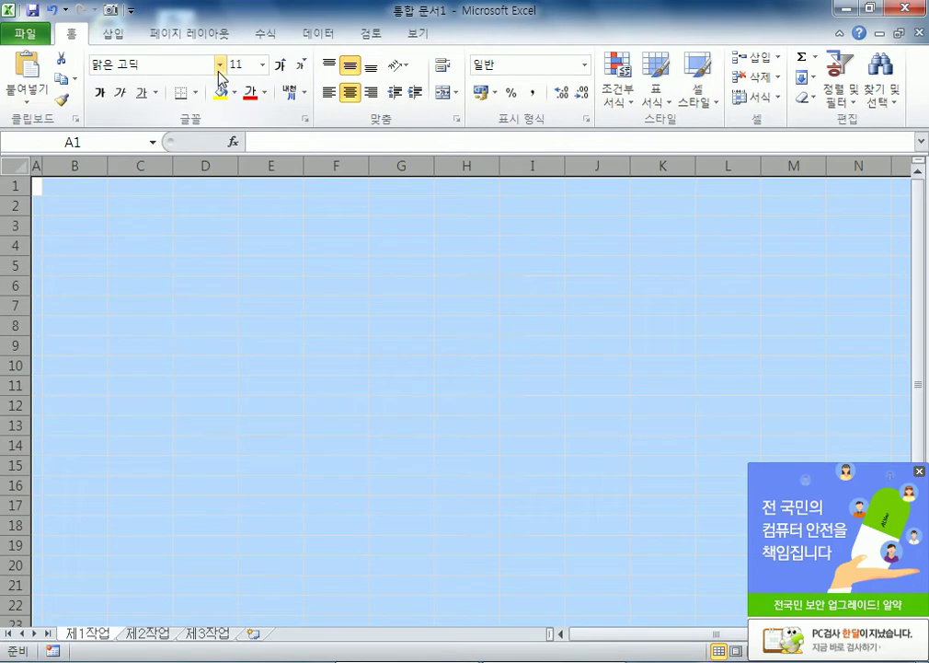
left_click(920, 471)
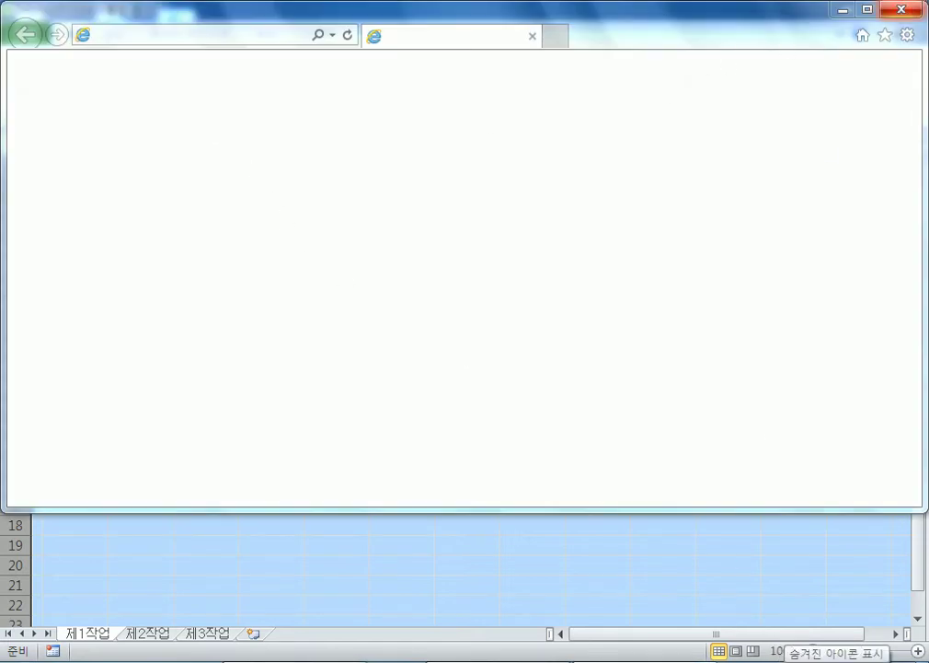
left_click(778, 660)
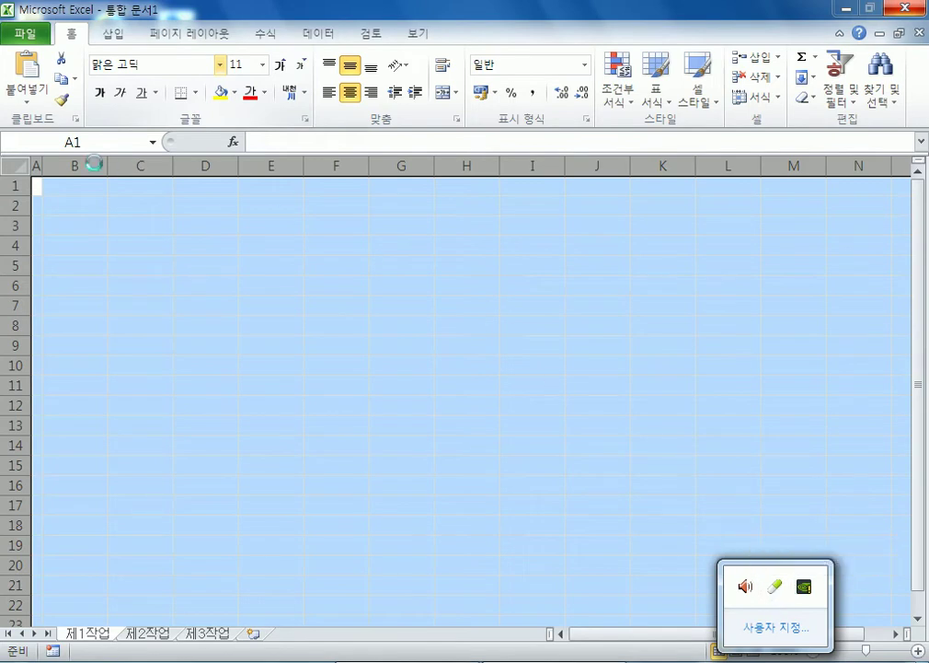
left_click(40, 185)
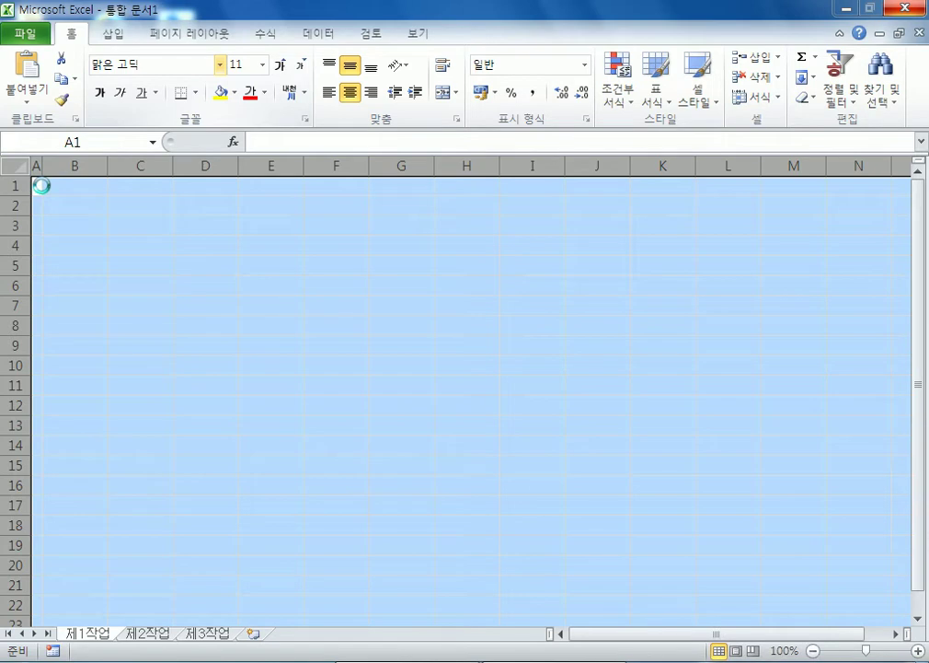
Step: Apply the 굴림 font to the entire worksheet
left_click(221, 65)
scroll(223, 408, "down", 1)
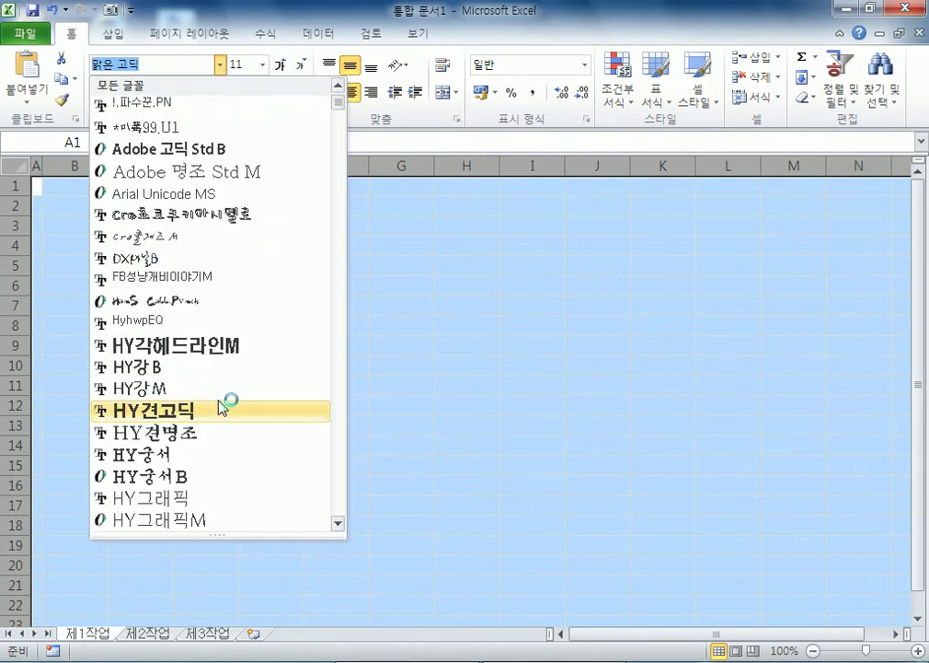
scroll(225, 405, "down", 8)
scroll(164, 355, "down", 3)
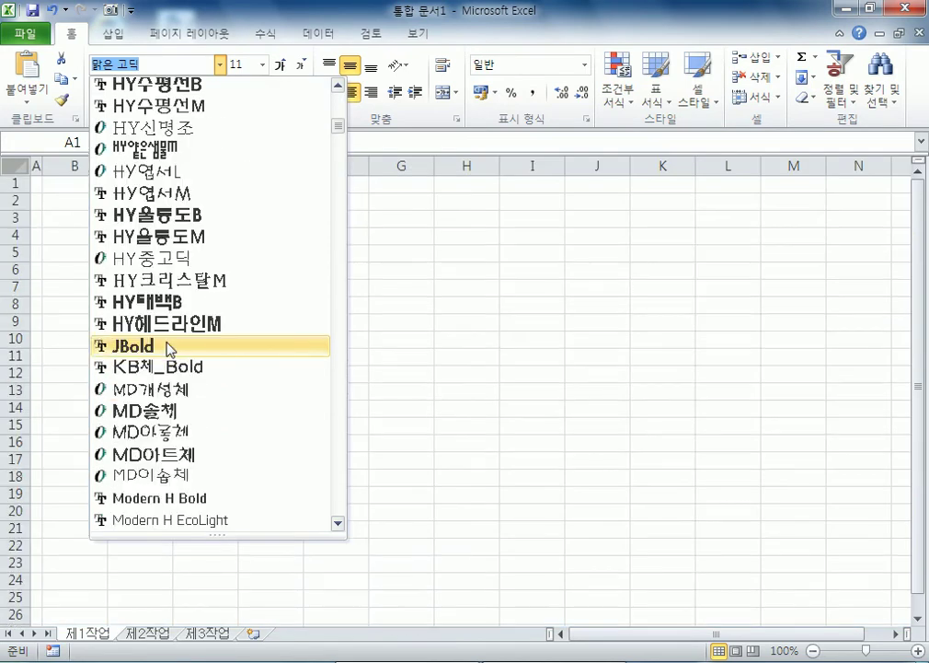
scroll(180, 347, "down", 4)
scroll(189, 346, "down", 4)
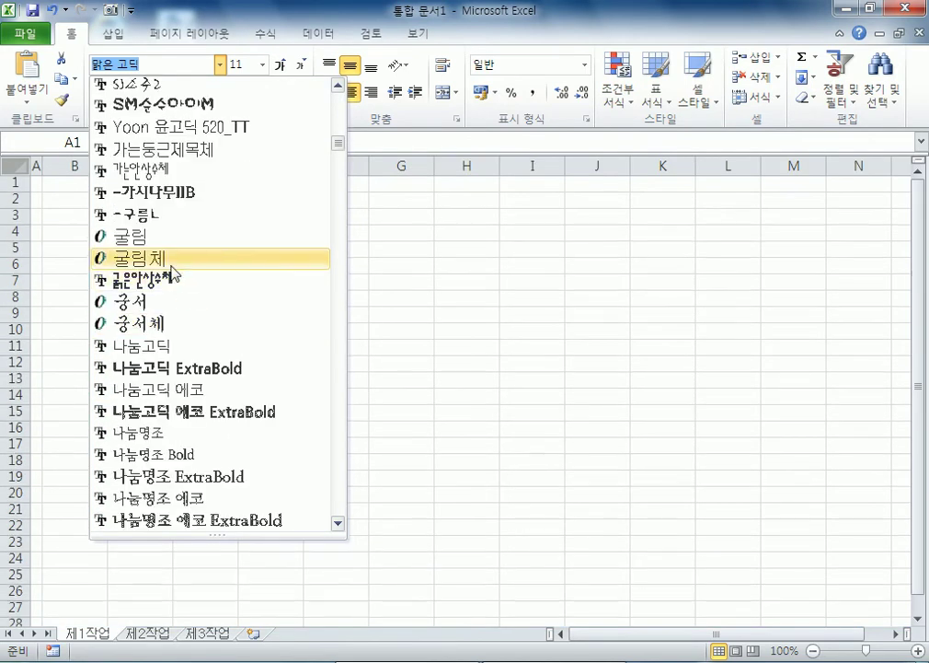
left_click(163, 241)
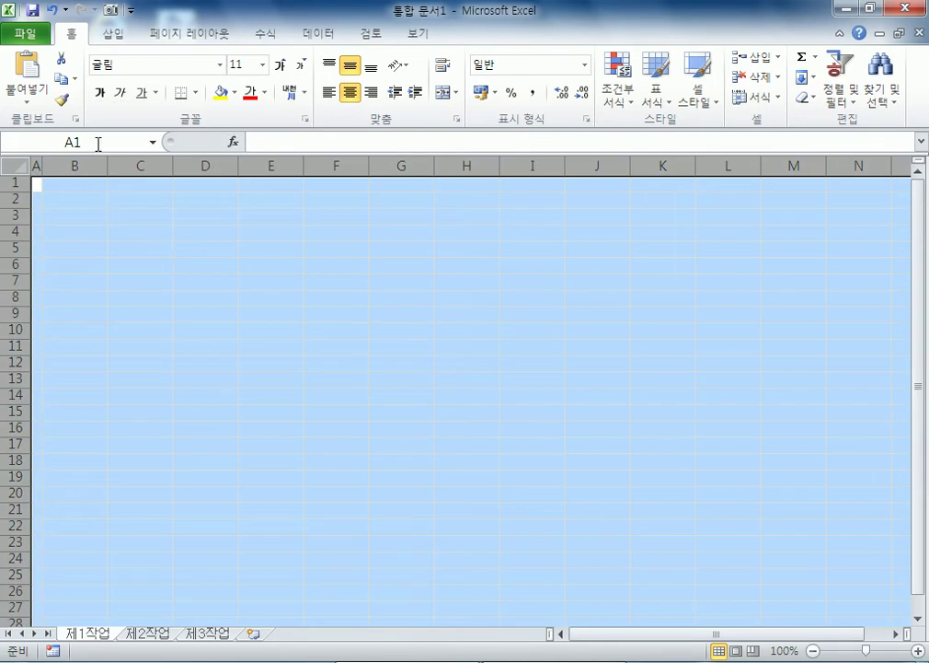
left_click(75, 238)
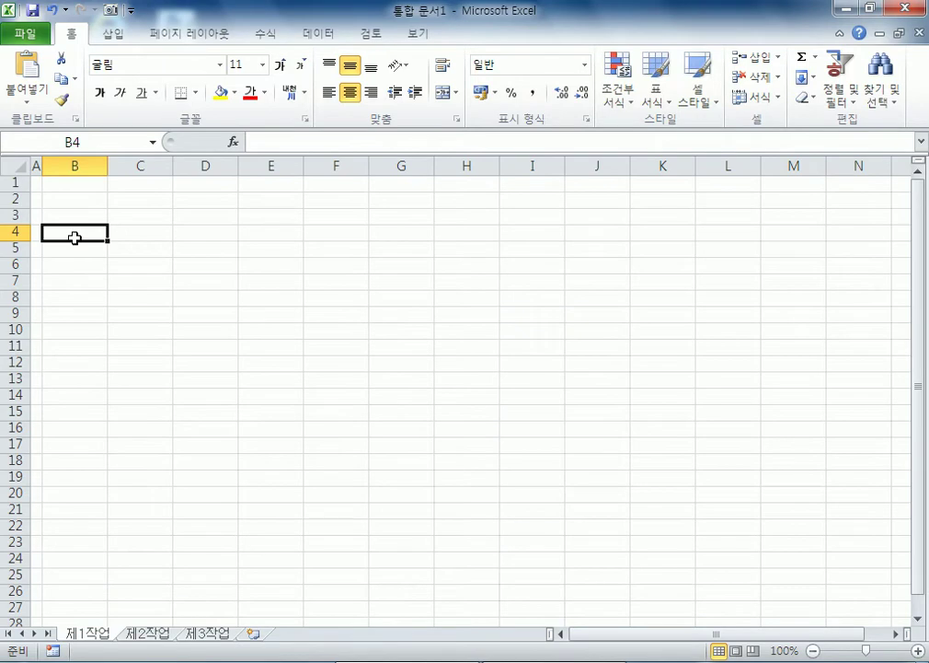
Step: Enter headers 상품코드, 분류, 상품명 and 담당자 across B4:E4
type("상품코드")
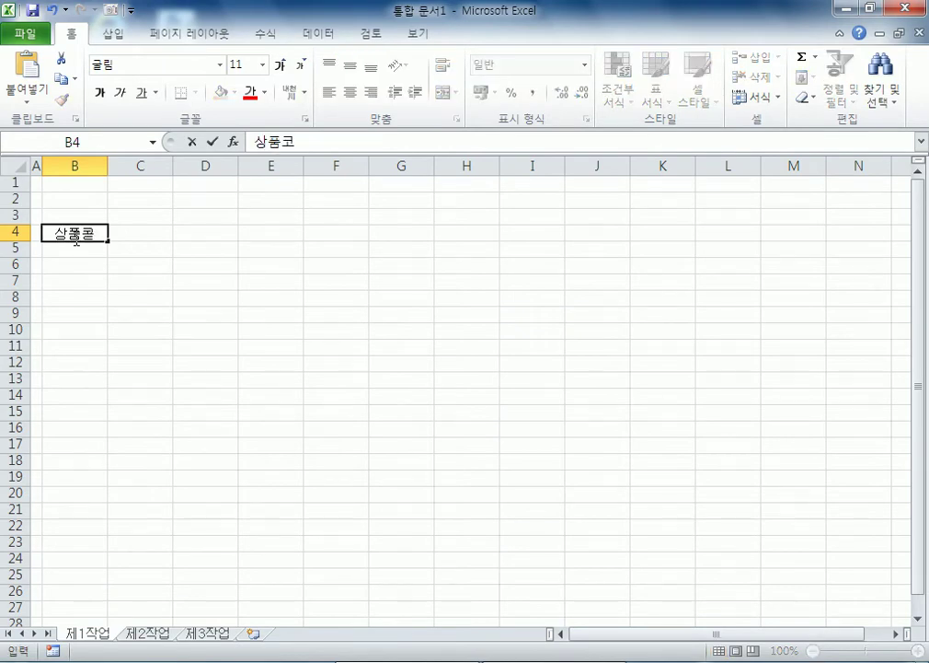
key("Tab")
type("분류")
key("Tab")
type("상품명")
key("Tab")
type("ㄷ담당자")
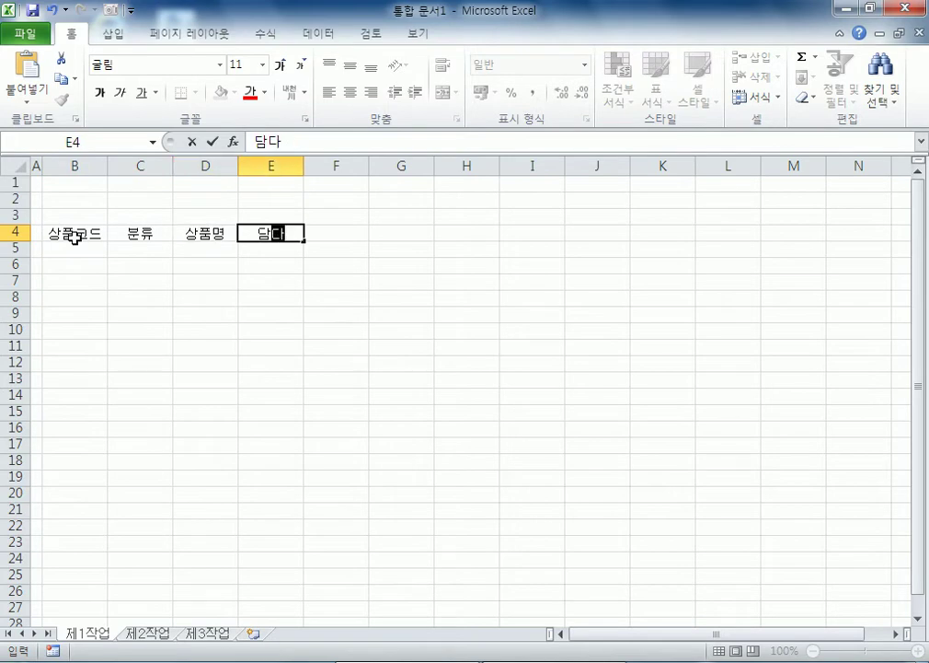
key("Tab")
Step: Enter the two-line header 3분기목표 / (단위:천원) in F4
type("3분기목표")
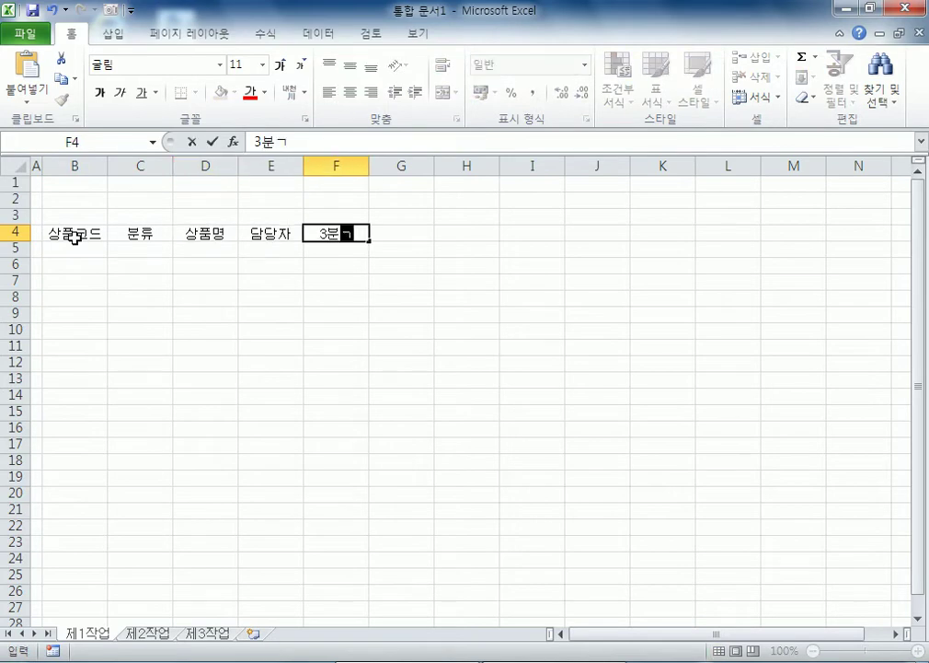
key("alt+Return")
type("(단위:어")
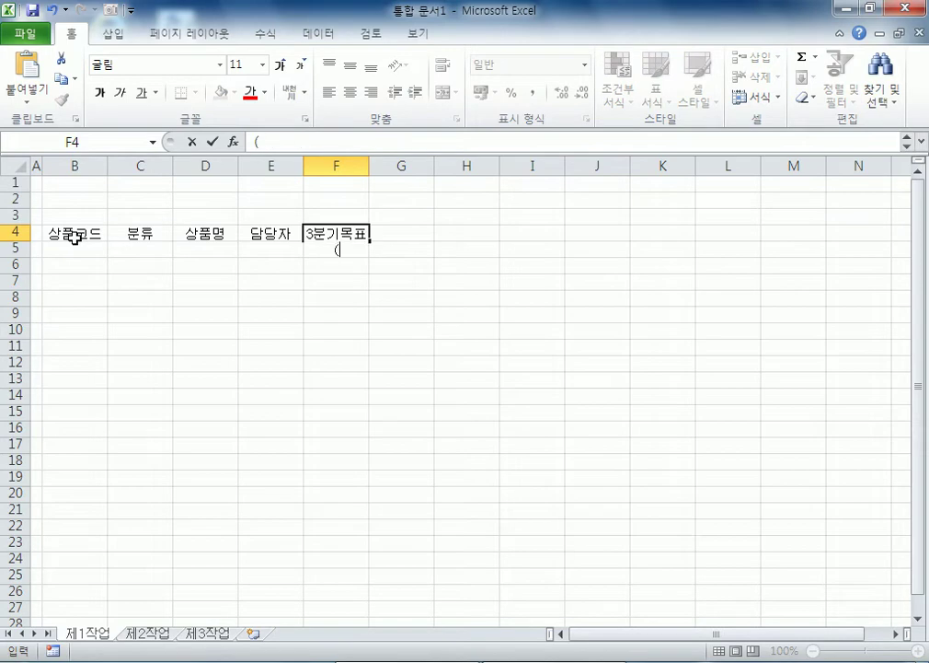
key("BackSpace")
key("BackSpace")
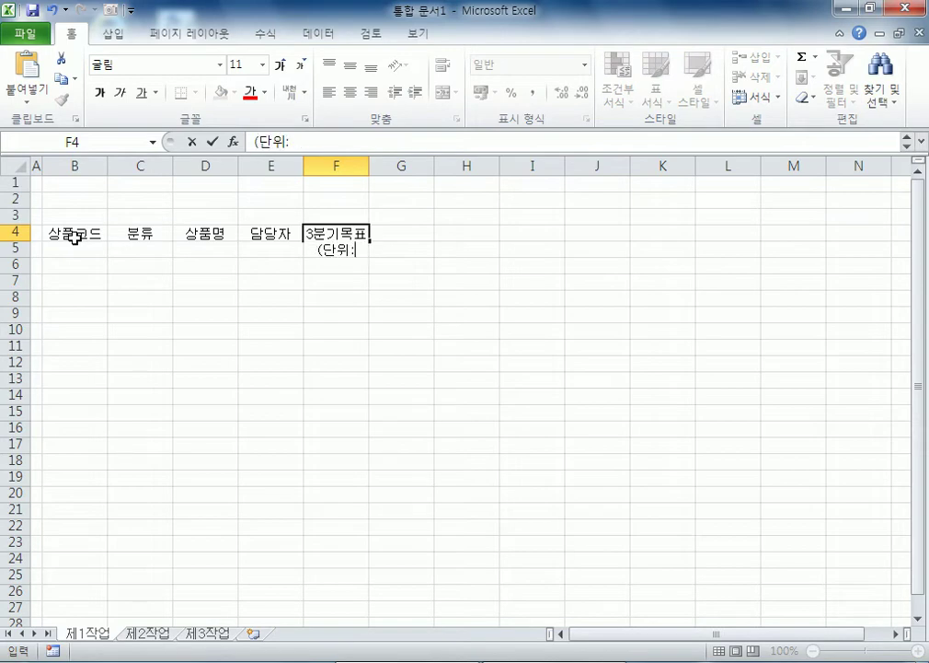
type("천원)")
key("Tab")
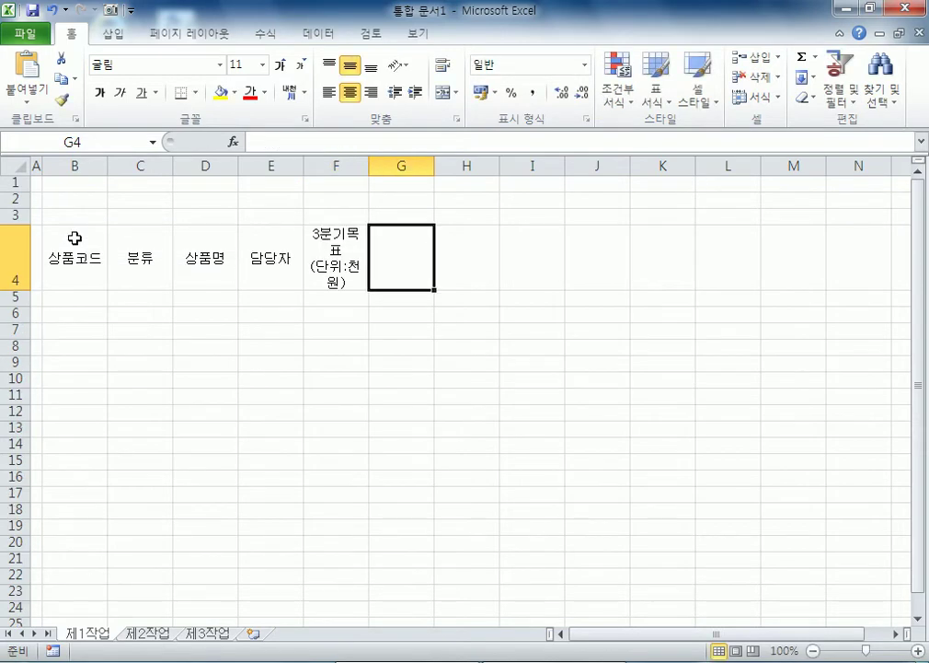
Step: Enter the two-line header 3분기실적 / (단위:천원) in G4, fixing its typo
type("3분기실ㅈ거")
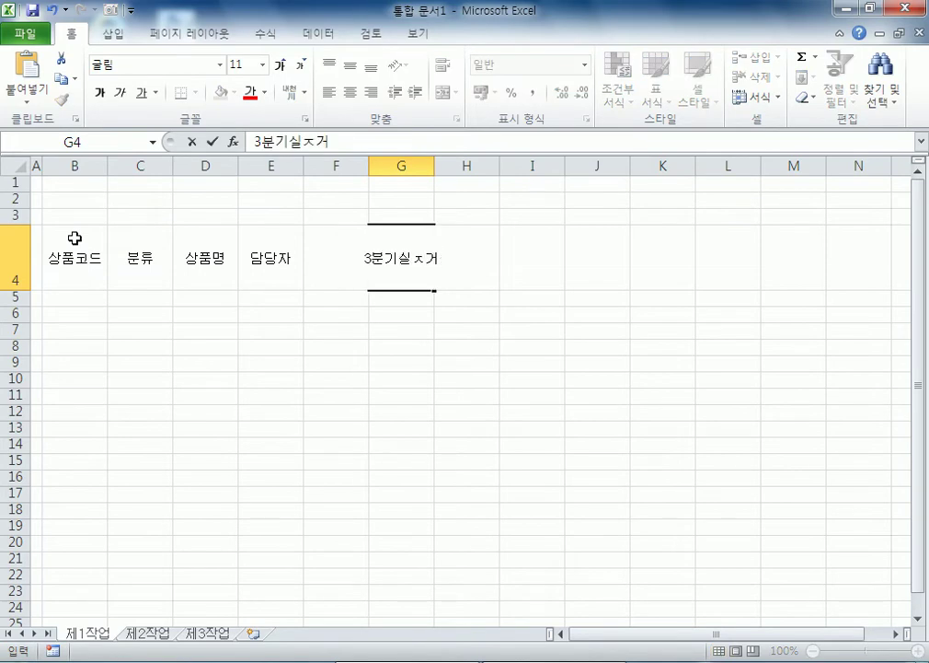
key("alt+Return")
type("(단위:천원)")
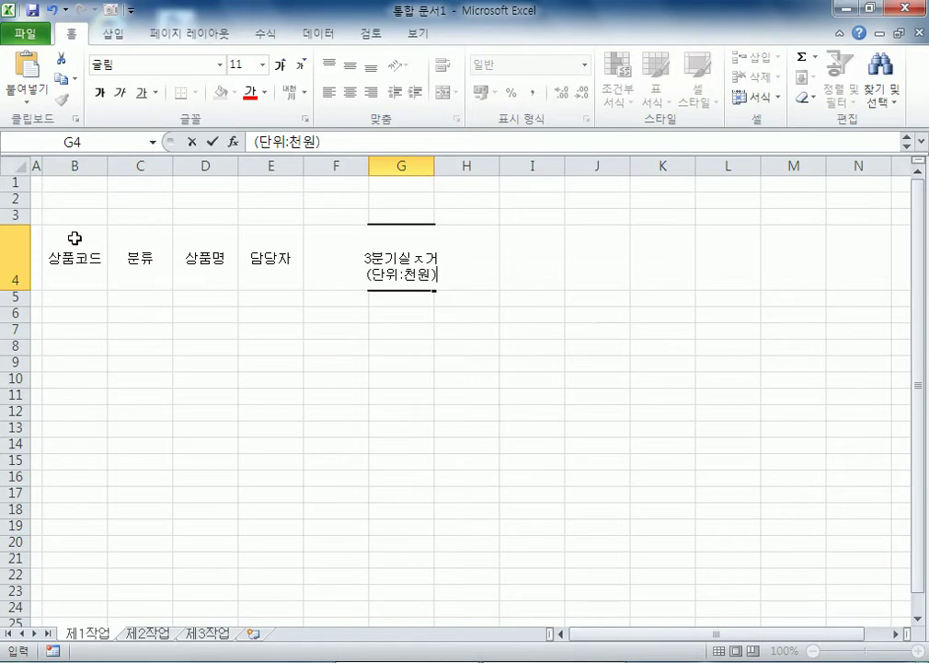
key("Up")
key("Down")
key("F2")
type("ㅈ")
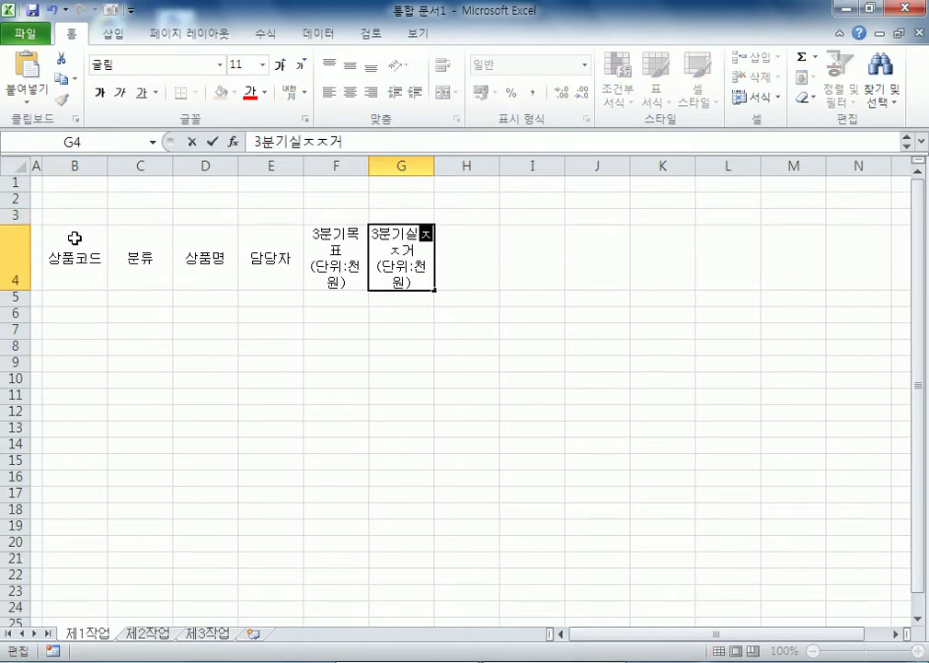
key("Delete")
key("Delete")
key("Return")
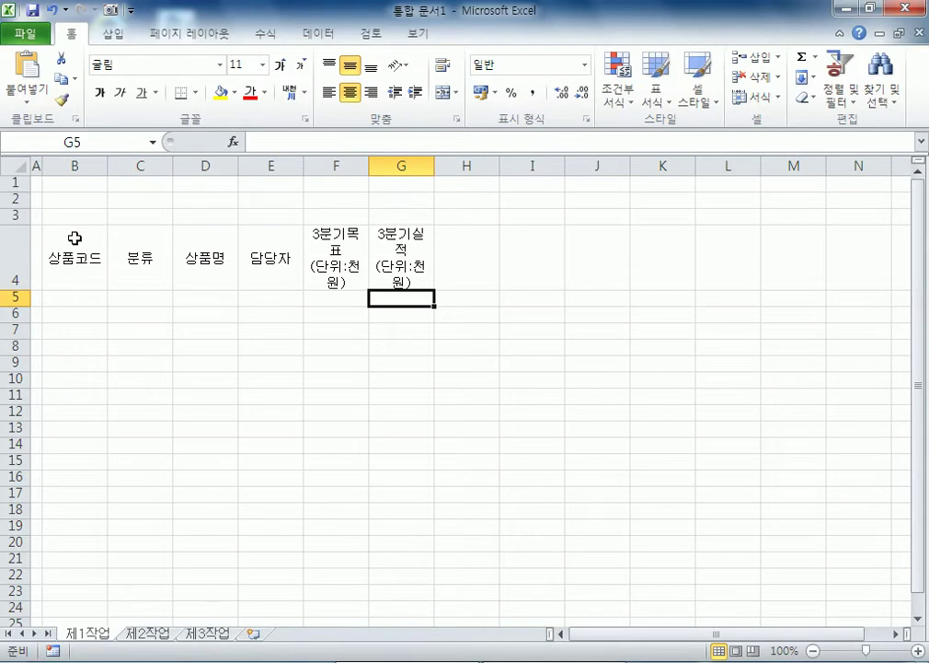
Step: Widen columns F and G and autofit row 4 to its headers
left_click_drag(369, 164, 390, 163)
left_click_drag(453, 164, 474, 164)
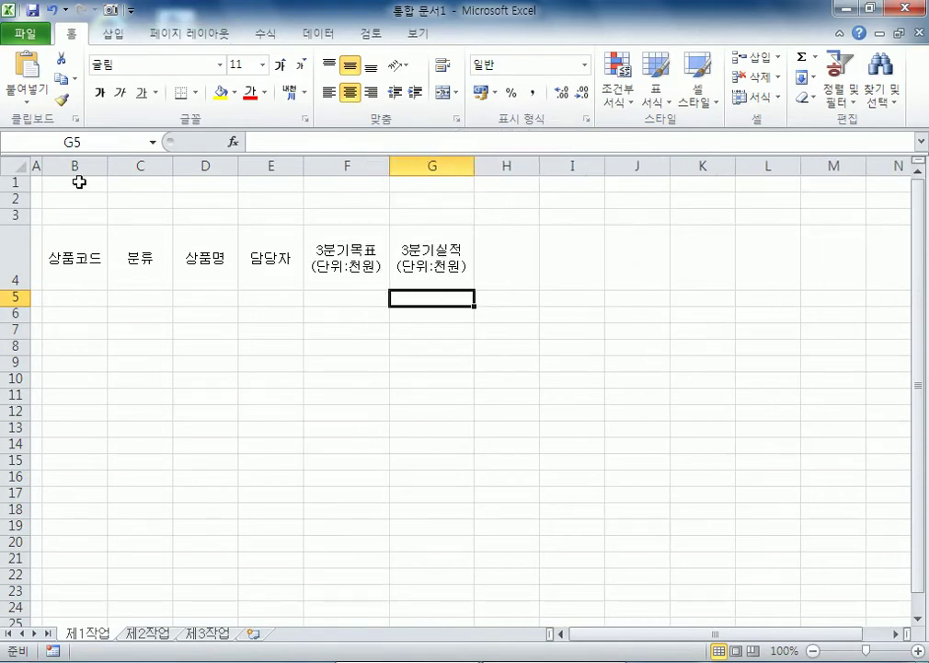
left_click(16, 166)
double_click(17, 224)
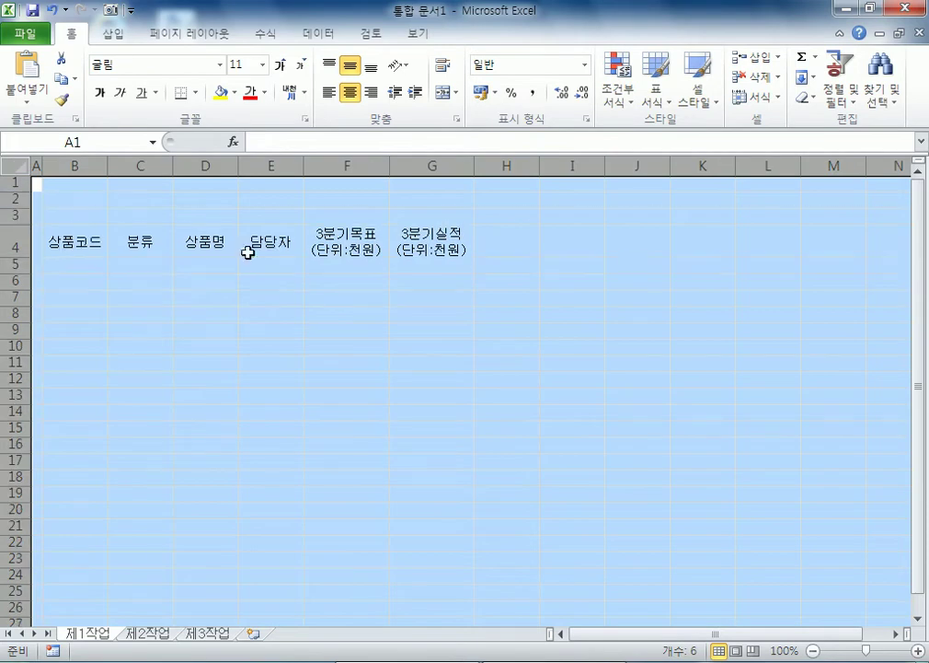
Step: Enter headers 반품건수 in H4 and 협찬 in I4
left_click(504, 248)
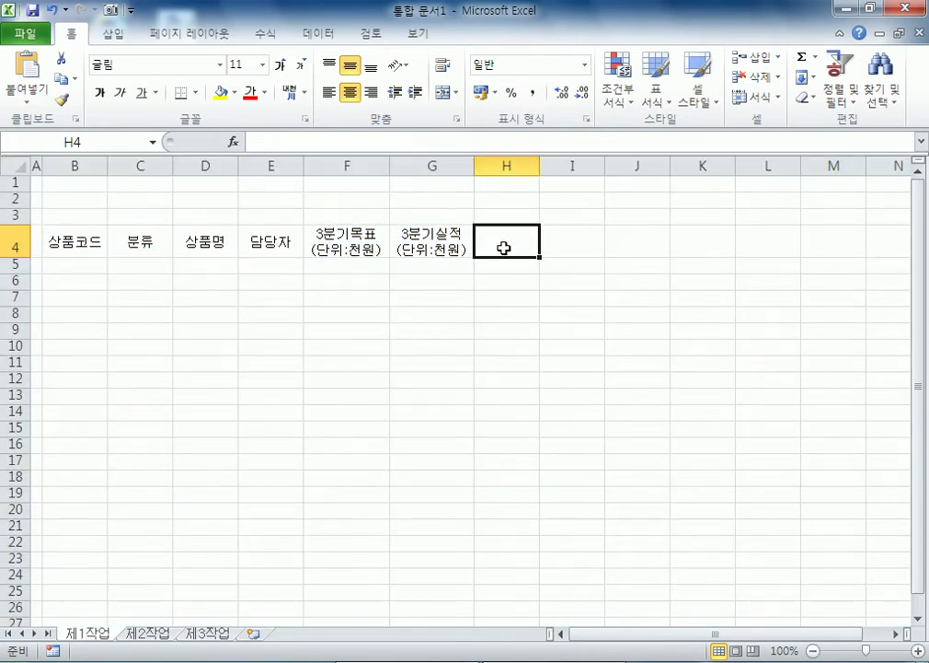
type("반품건수")
key("Tab")
type("혀")
key("Tab")
type("ㅂ")
key("Left")
type("협ㅌ")
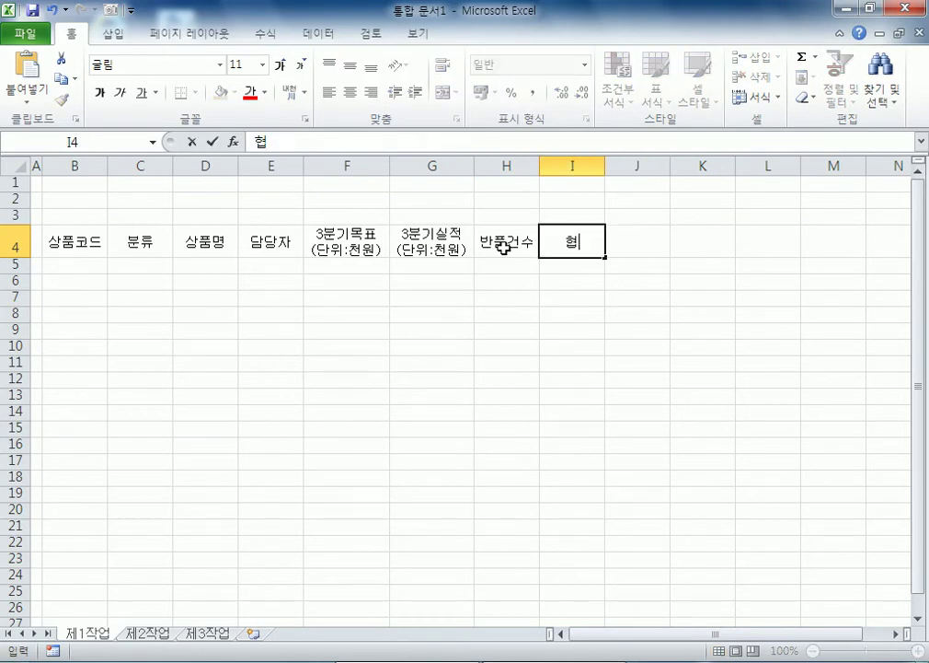
key("Tab")
Step: Enter the 반품순위 header in J4 and head back toward B5
type("ㅂ")
key("BackSpace")
type("반ㅍ품순위")
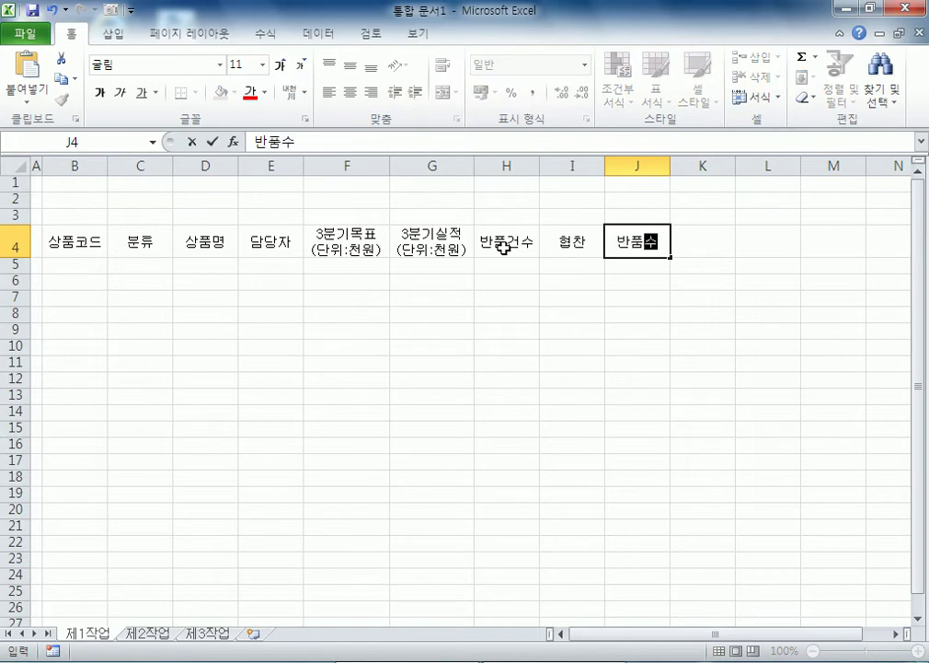
key("Return")
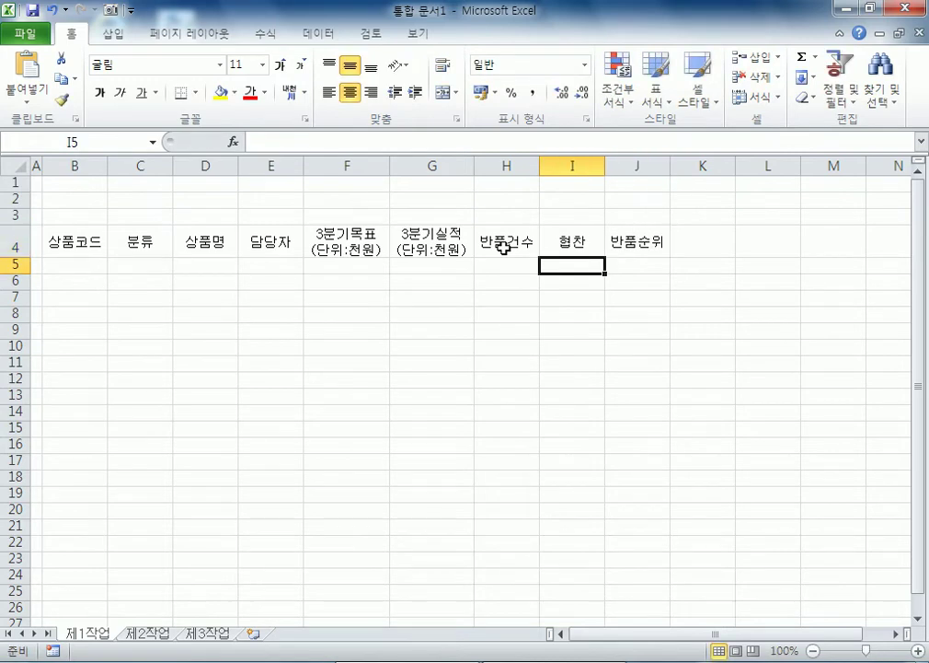
key("Left")
key("Left")
key("Left")
key("Left")
key("Left")
key("Left")
key("Left")
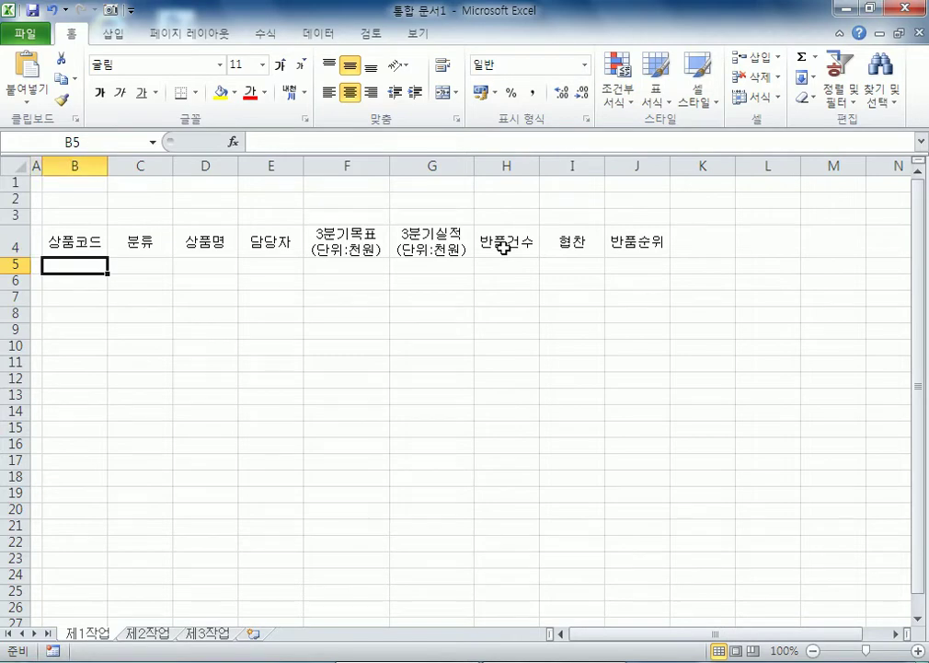
Step: Enter product codes MS-02S, FE-32A, EX-36B and VS-21S in B5:B8
type("MS-02S")
key("Return")
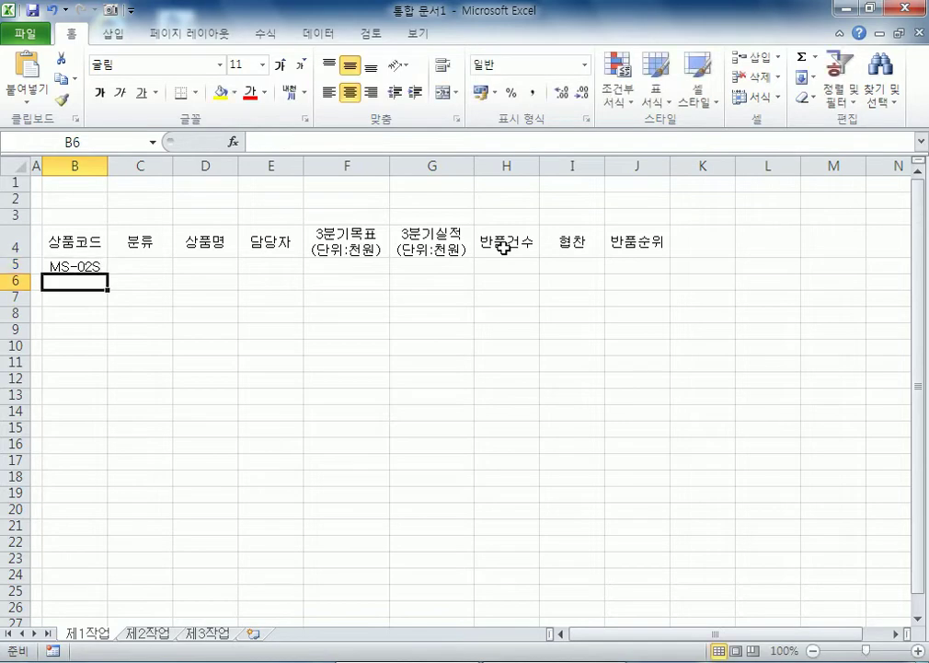
type("FE")
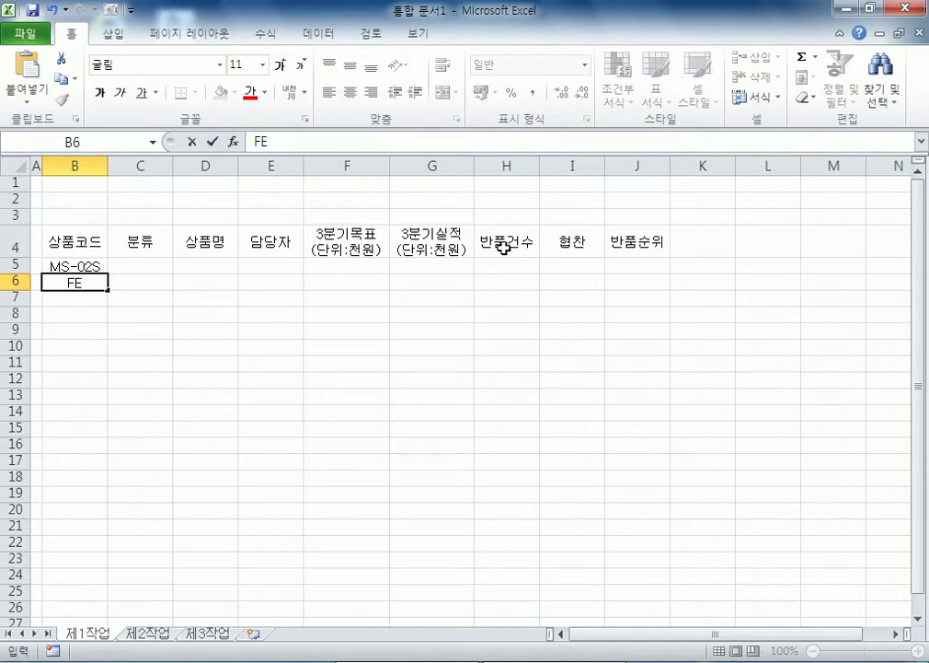
type("-32A")
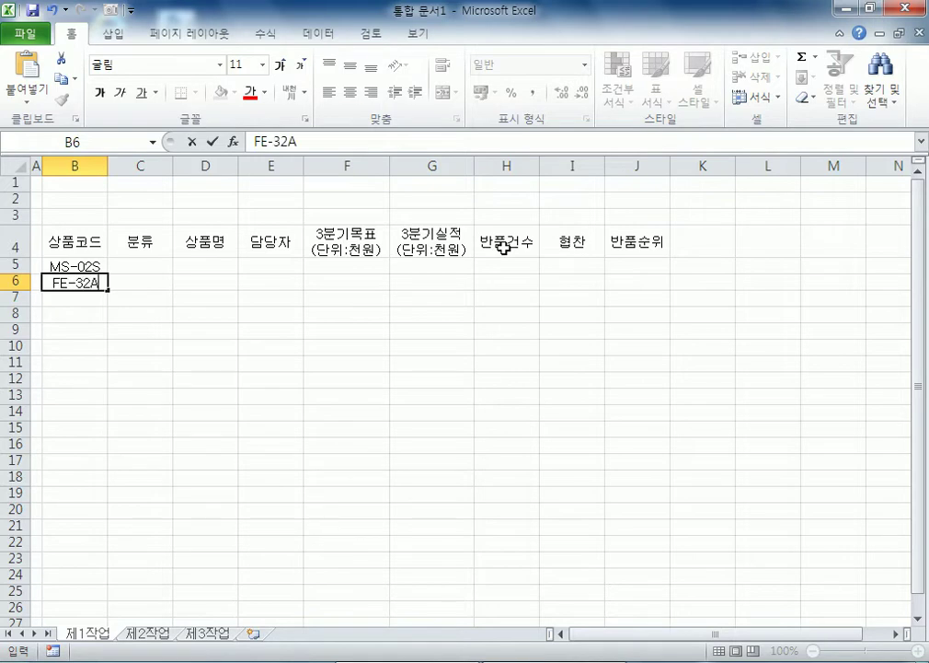
key("Return")
type("EX-")
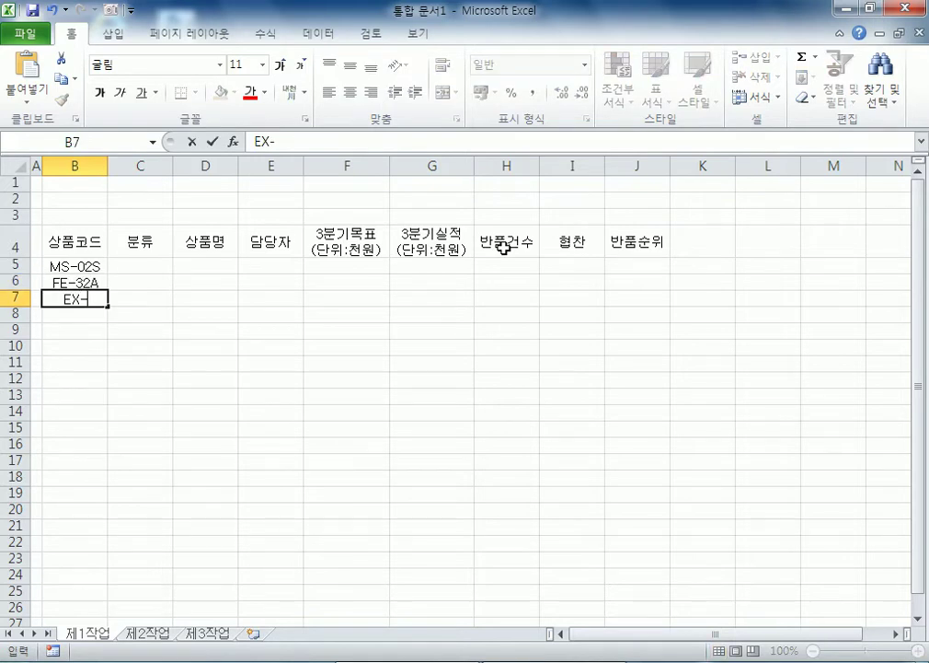
type("36B")
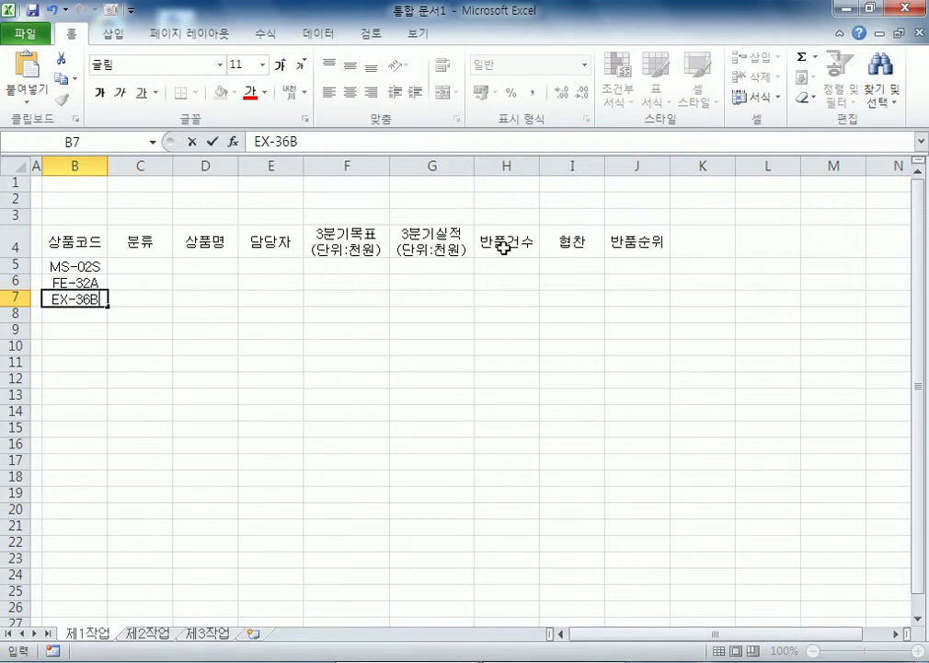
key("Return")
type("VS-21S")
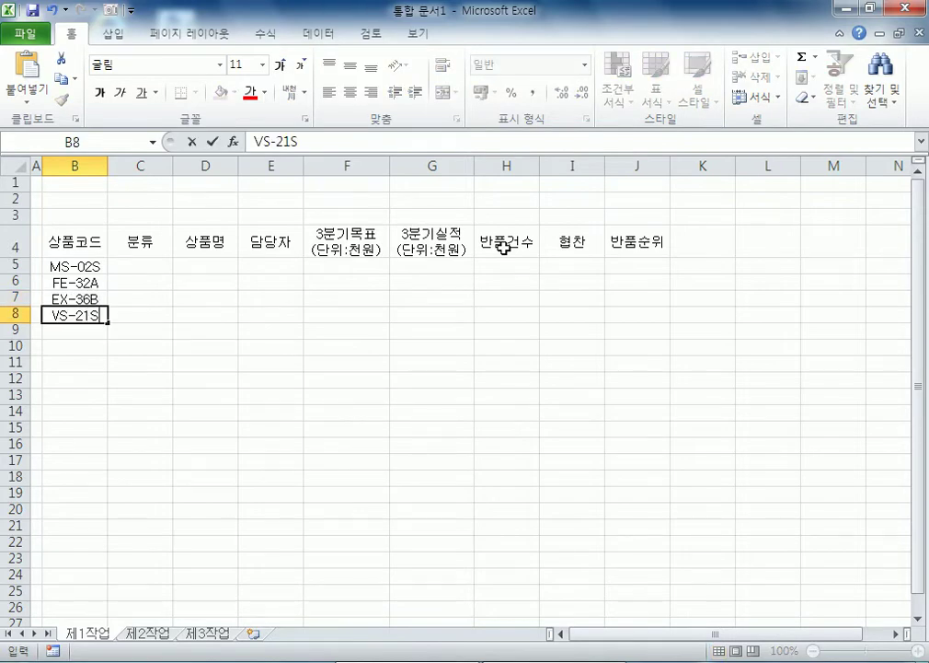
key("Return")
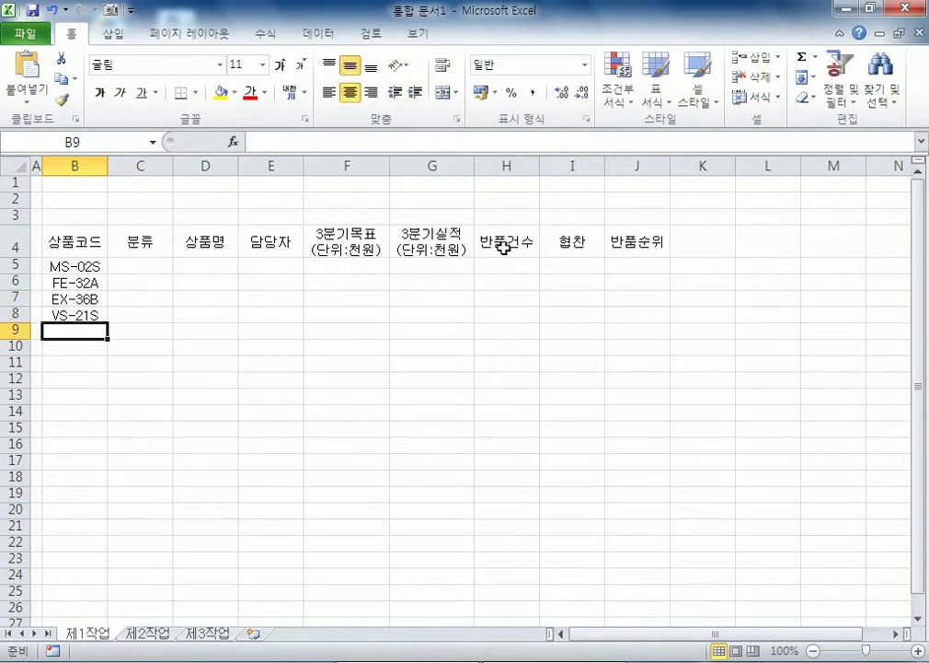
Step: Enter product codes MS-37A, CA-34S, FS-11S and CE-89B in B9:B12
type("MS-37A")
key("Return")
type("C")
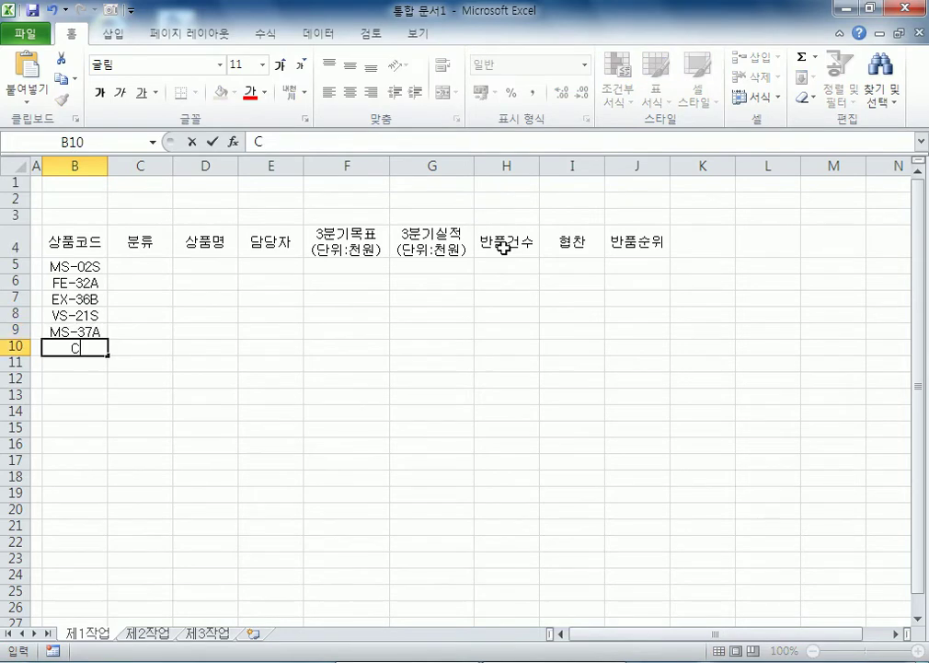
type("A-34S")
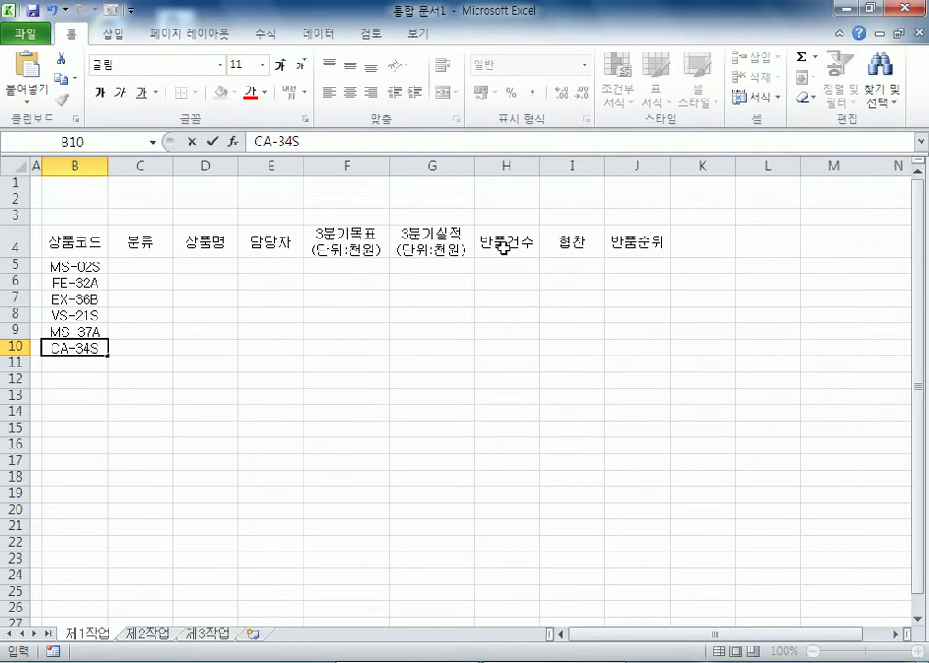
key("Return")
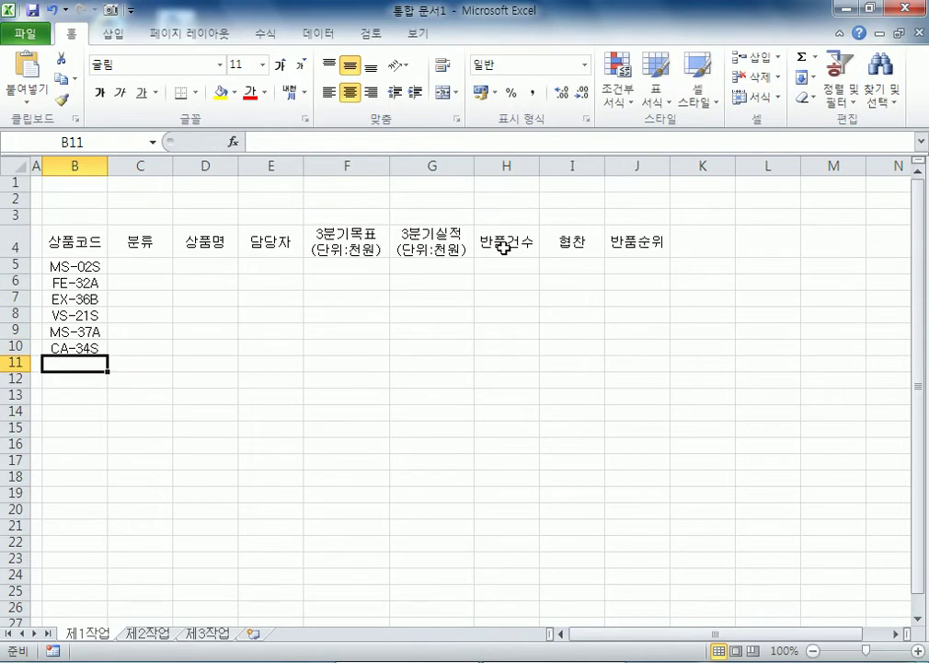
type("FS-11S")
key("Return")
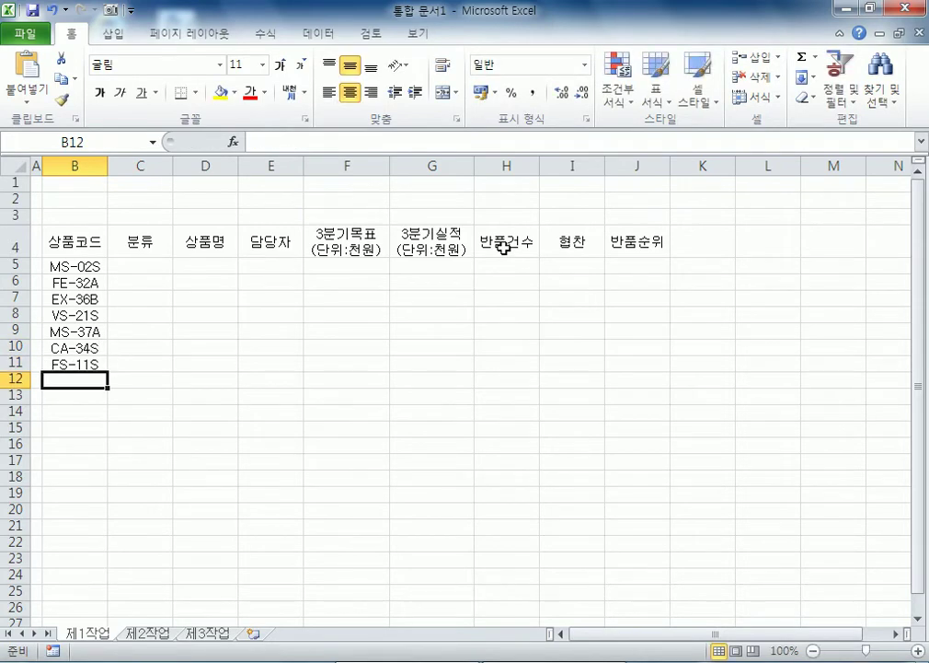
type("CE")
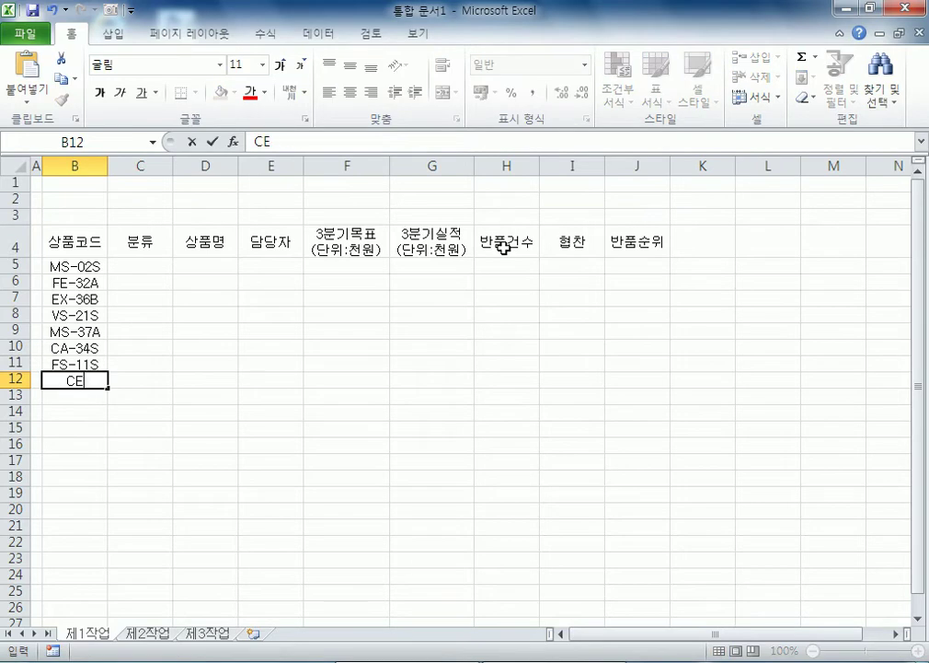
type("-89B")
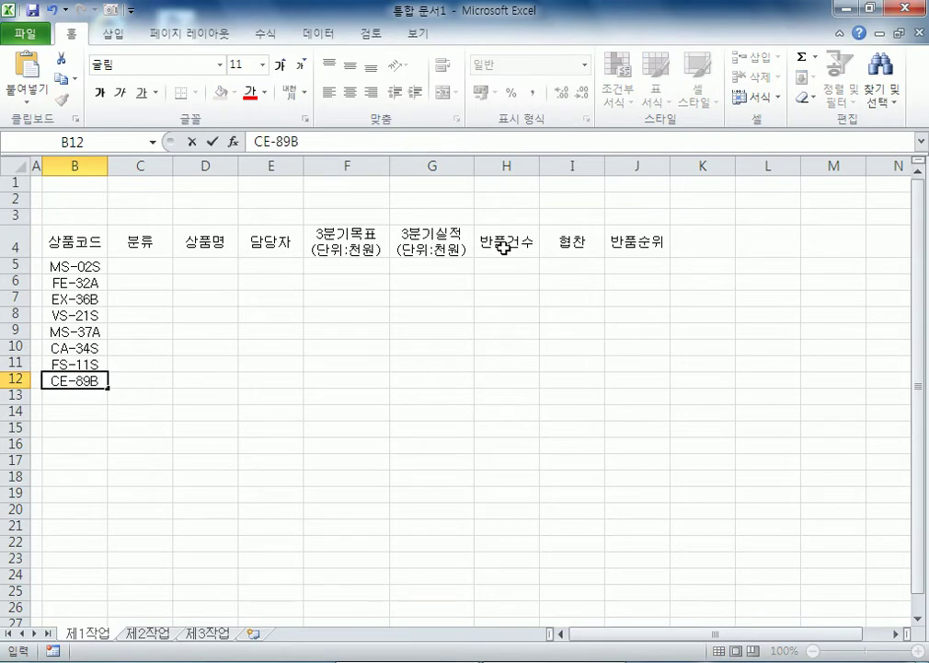
key("Return")
Step: Select the data-entry block C5:H12 from the keyboard
key("Up")
key("Up")
key("Up")
key("Up")
key("Up")
key("Up")
key("Up")
key("Up")
key("Right")
key("shift+Right")
key("shift+Down")
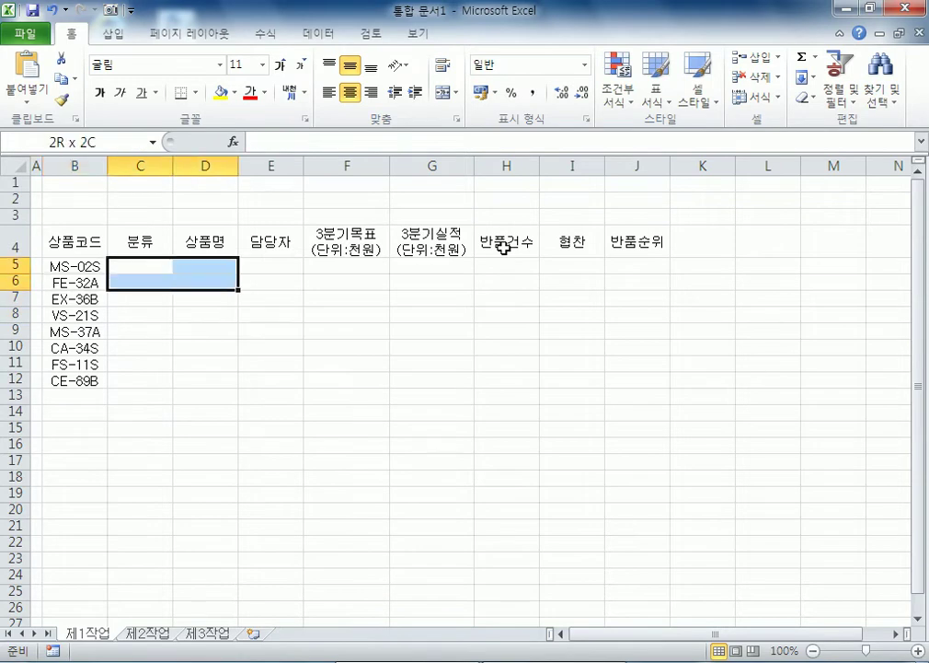
key("shift+Right")
key("shift+Right")
key("shift+Right")
key("shift+Right")
key("shift+Down")
key("shift+Down")
key("shift+Down")
key("shift+Down")
key("shift+Down")
key("shift+Down")
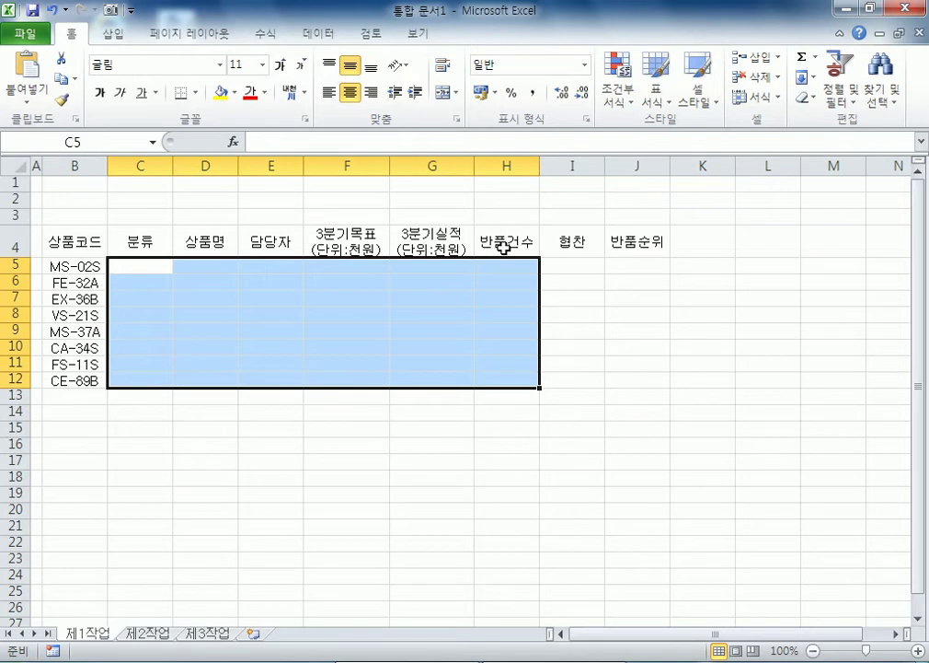
Step: Enter categories 무스탕, 코트, 코트, 무스탕 in C5:C8
type("ㅂ부")
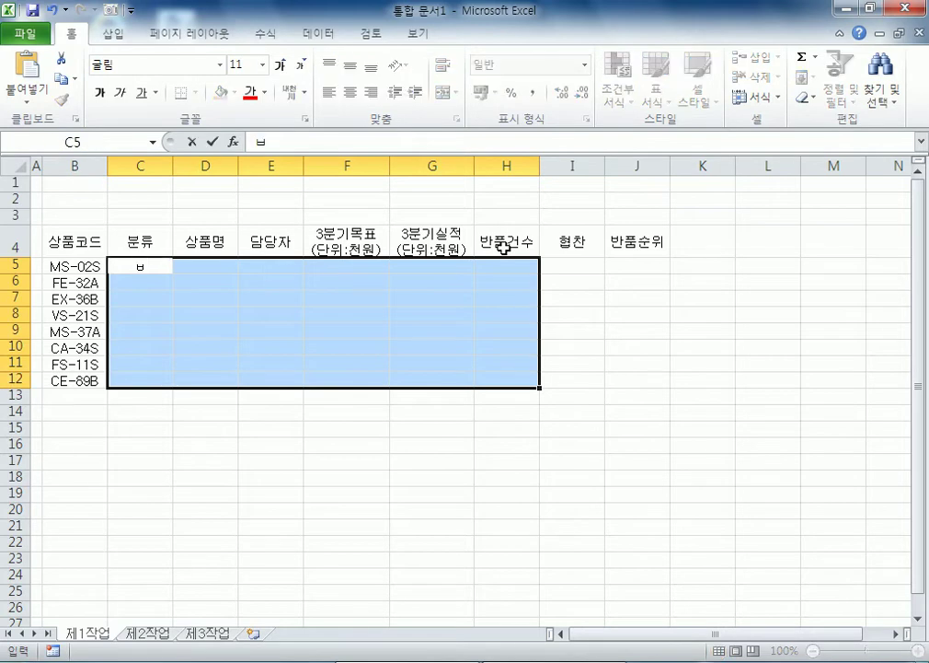
key("BackSpace")
key("BackSpace")
key("BackSpace")
type("ㅁㅜ")
type("스탕")
key("Return")
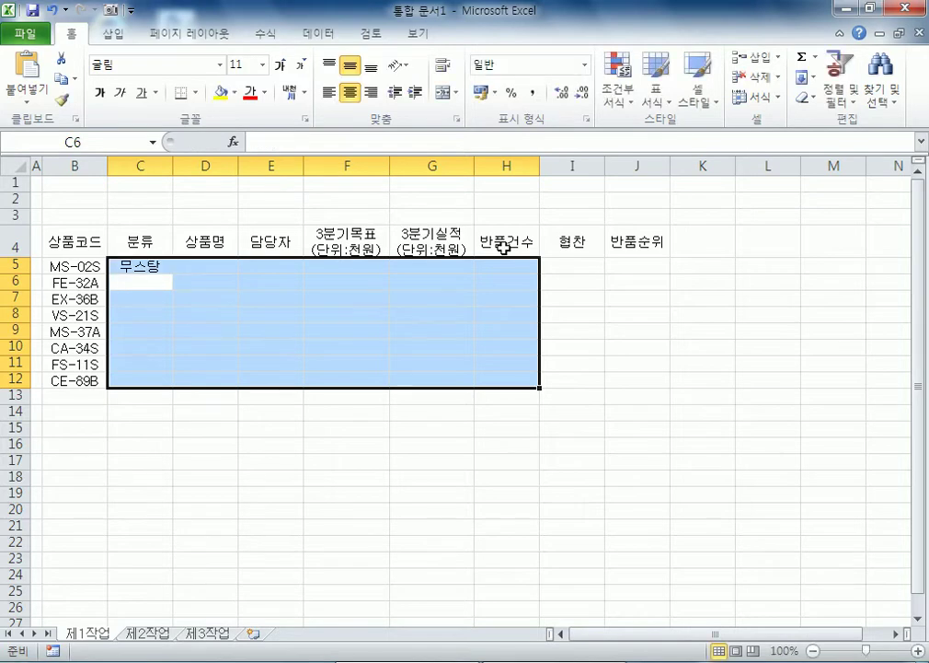
type("코트")
key("Return")
type("코트")
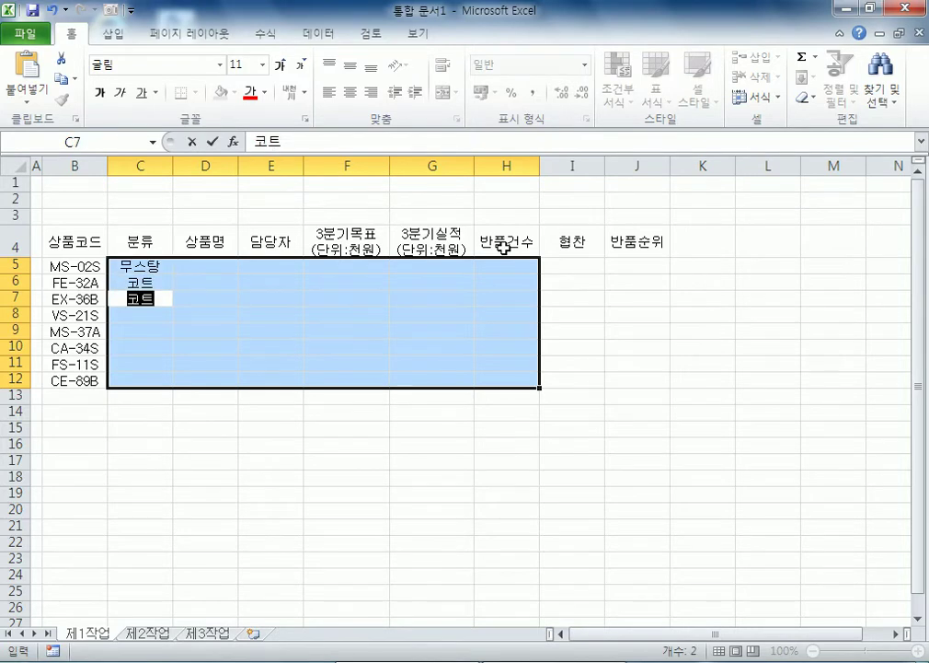
key("Return")
type("ㅁㅜ스탕")
key("Return")
Step: Enter categories 무스탕, 코트, 가디건, 가디건 in C9:C12
type("무스탕")
key("Return")
type("코트")
key("Return")
type("갇ㅣ건")
key("Return")
type("가디건")
key("Return")
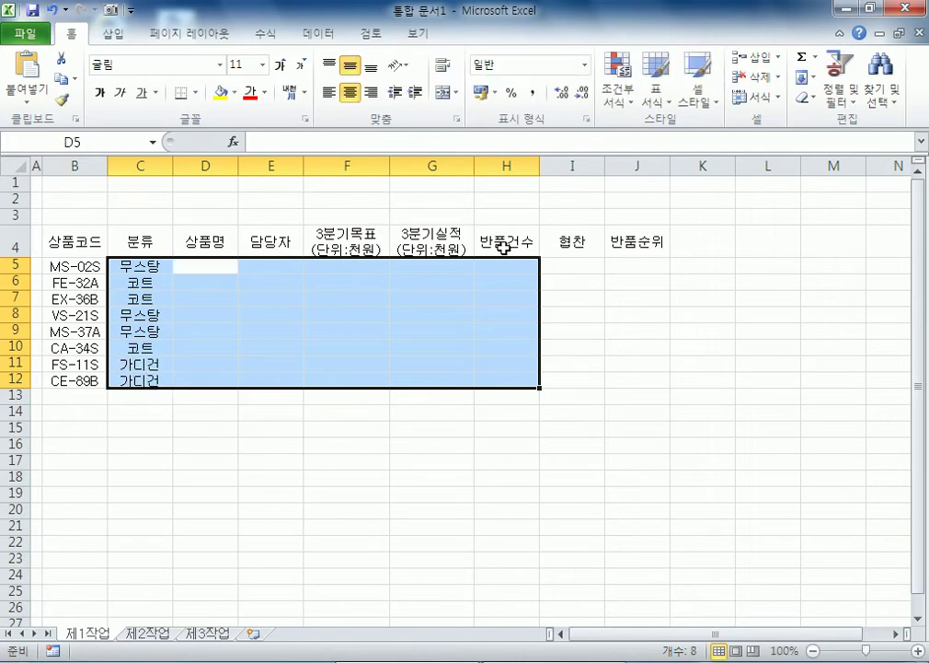
Step: Enter product names 벨크로, 솔리드 이중 차이나, 스노우 배색 더블, 모던라이프 크렉 사서, 커스텀 포켓 in D5:D9
type("벨크로")
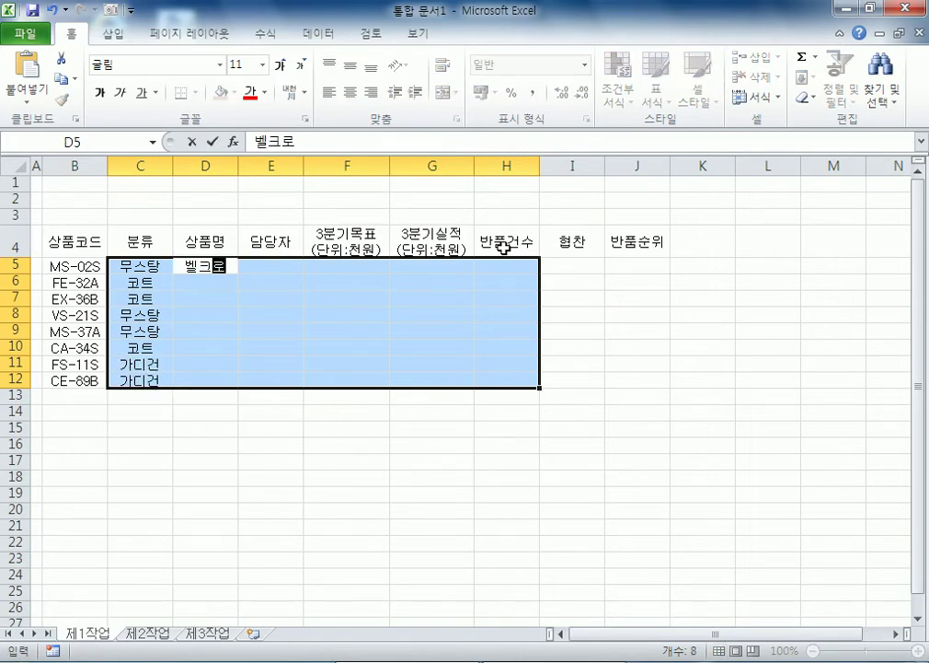
key("Return")
type("솔린드 이중 차이나")
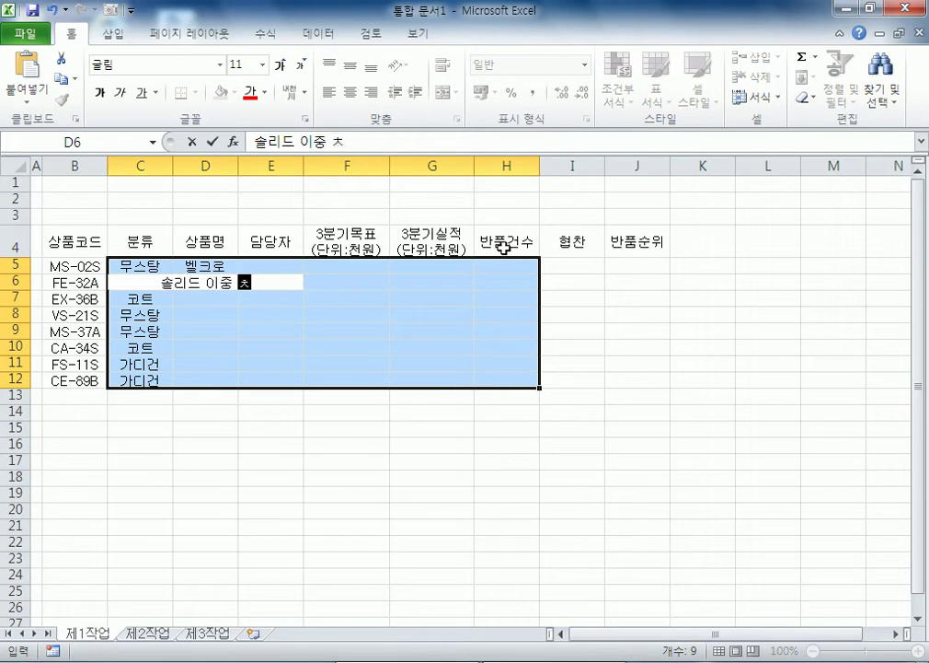
key("Return")
type("스노우 ")
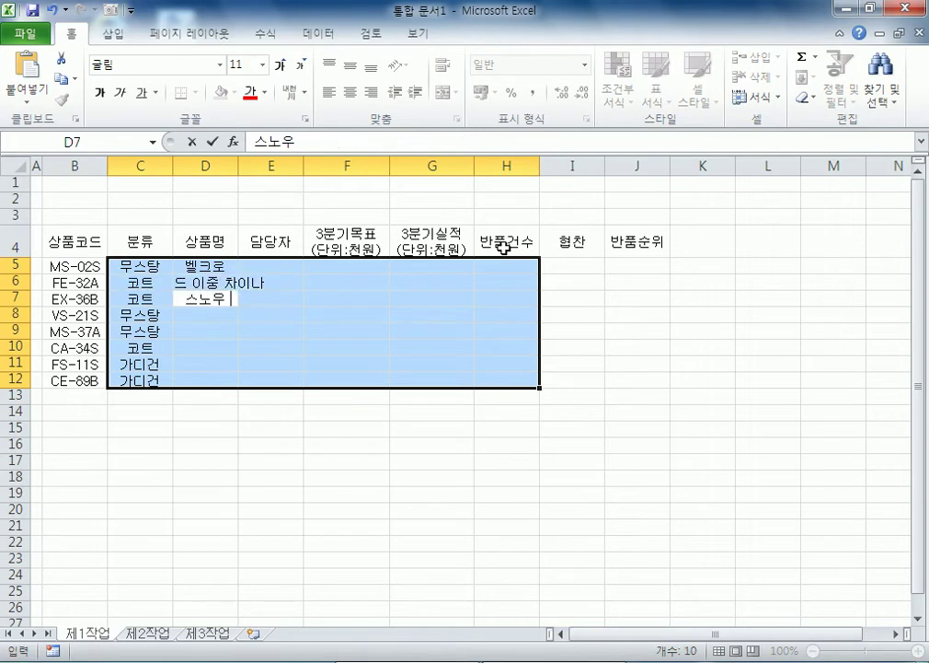
type("뱃색 더블")
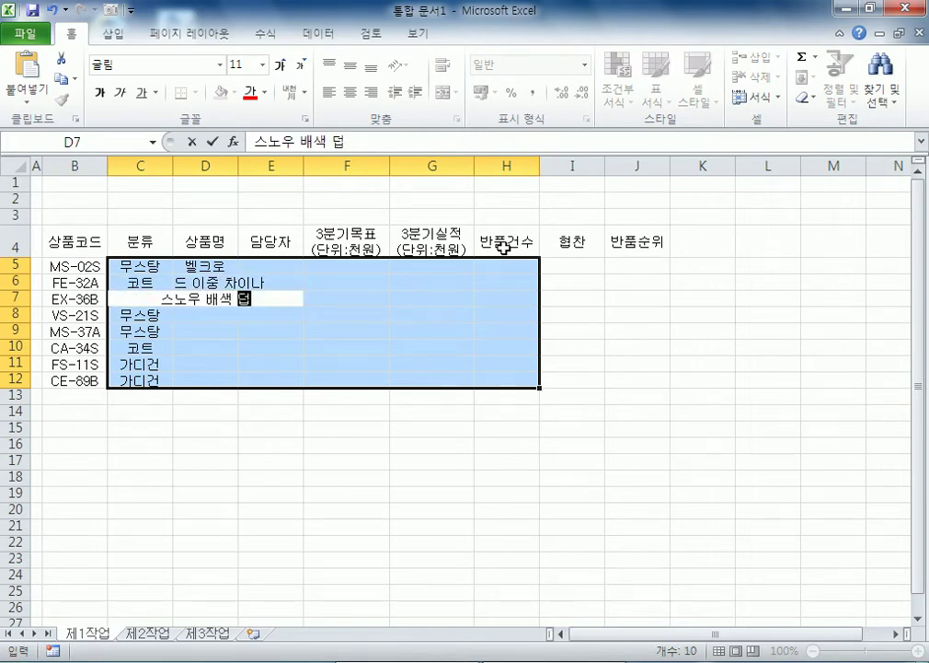
key("Return")
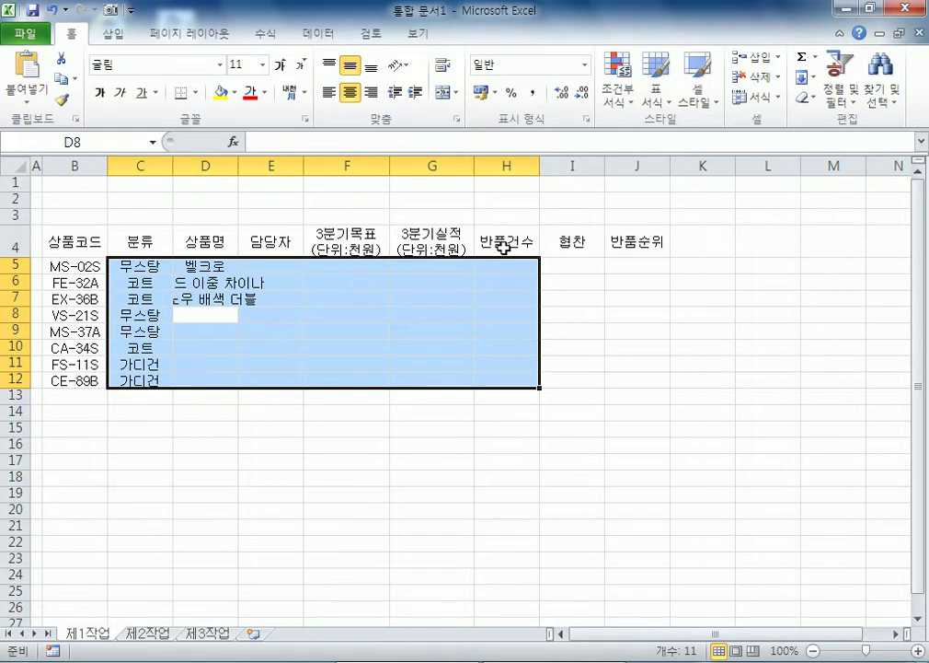
type("모던라이프 크렉 사서")
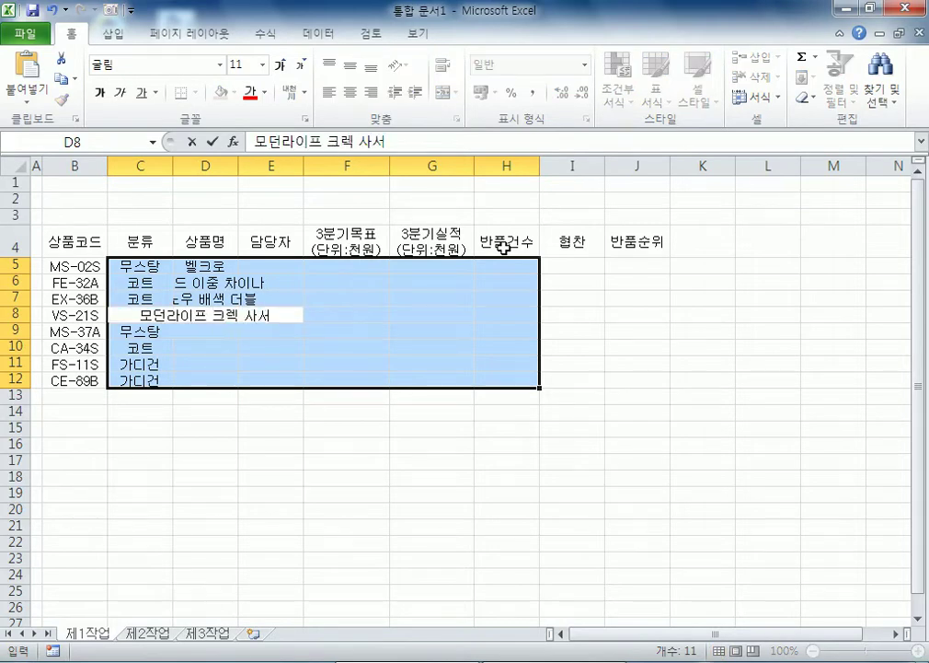
key("Return")
type("커스텀 폴")
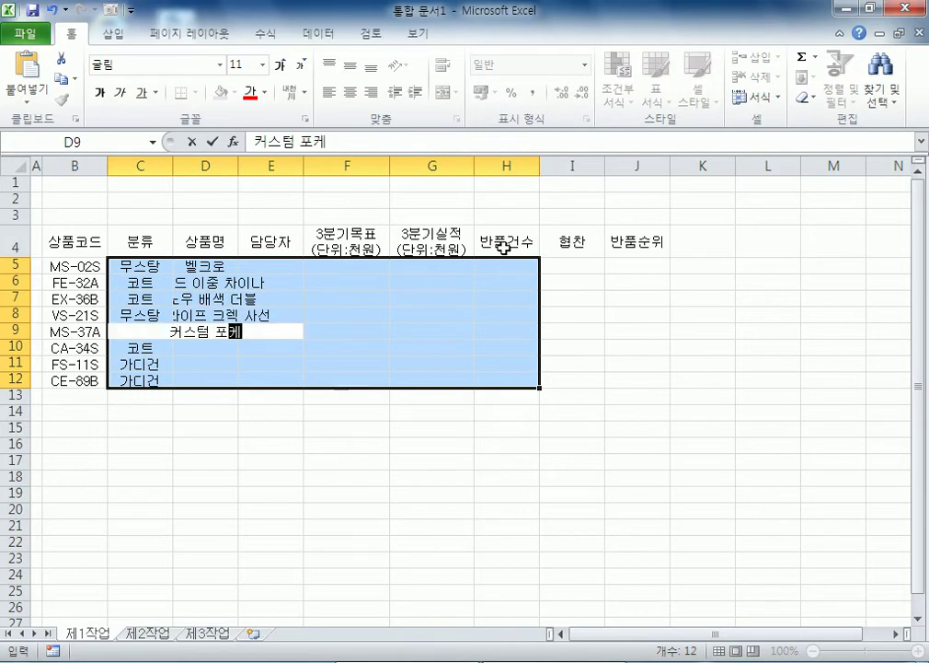
type("켓")
key("Return")
Step: Enter 클래식 금장 더블 하프 in D10, correcting the misspelled syllable
type("클랙")
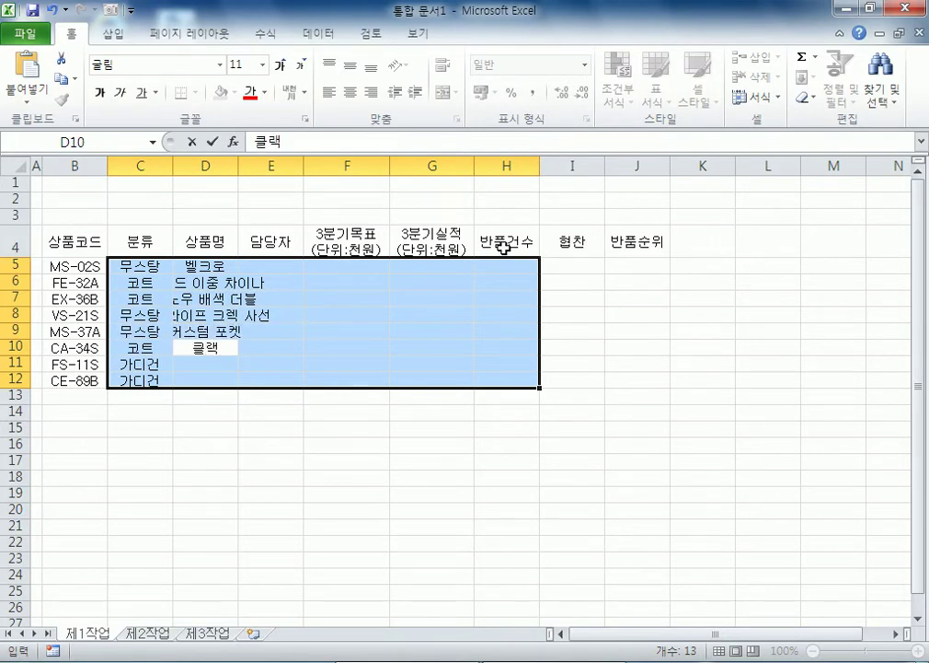
key("BackSpace")
type("식 금장")
type(" 더브 ㅎ")
type("ㅏㅍ")
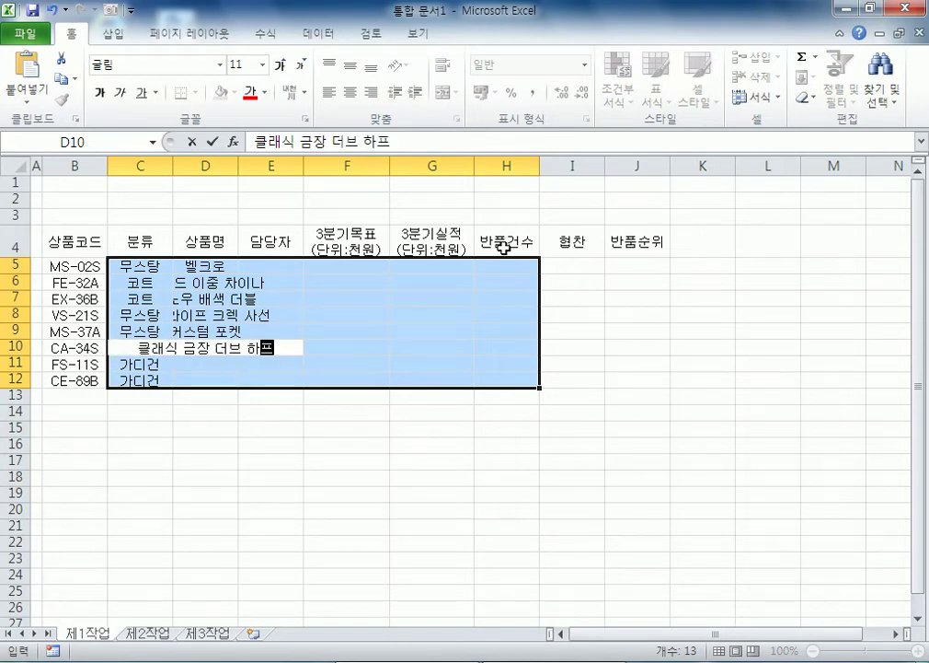
type("ㅡ")
key("Return")
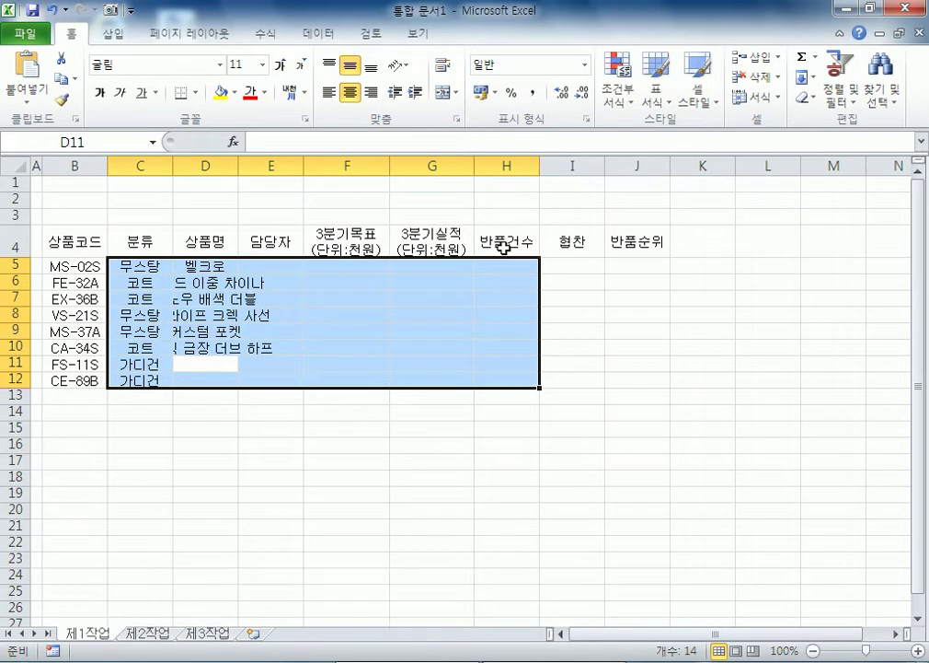
key("shift+Return")
key("F2")
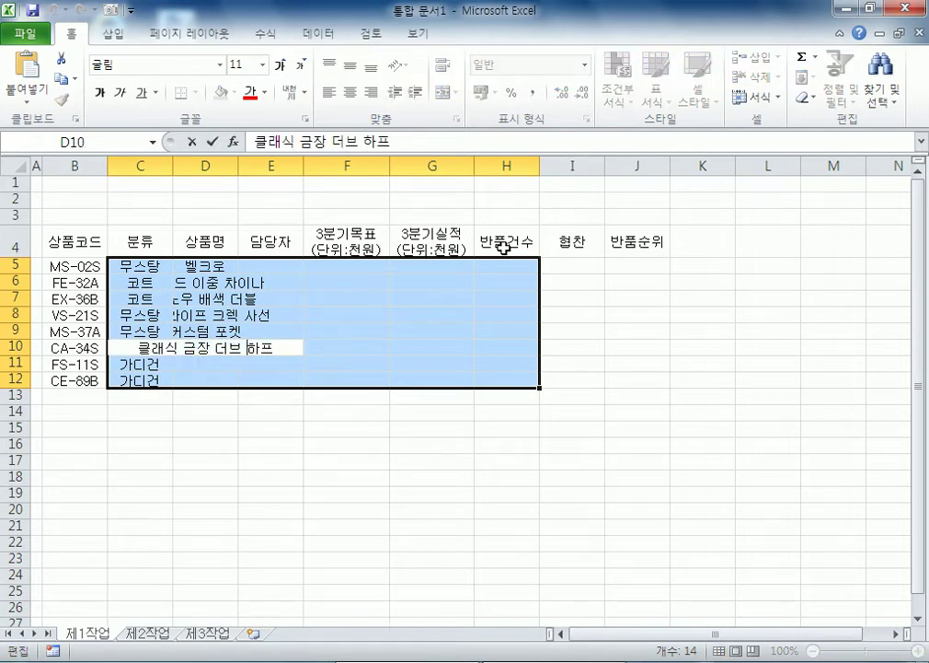
key("BackSpace")
type("ㅂ")
type("ㅡㄹ")
key("Return")
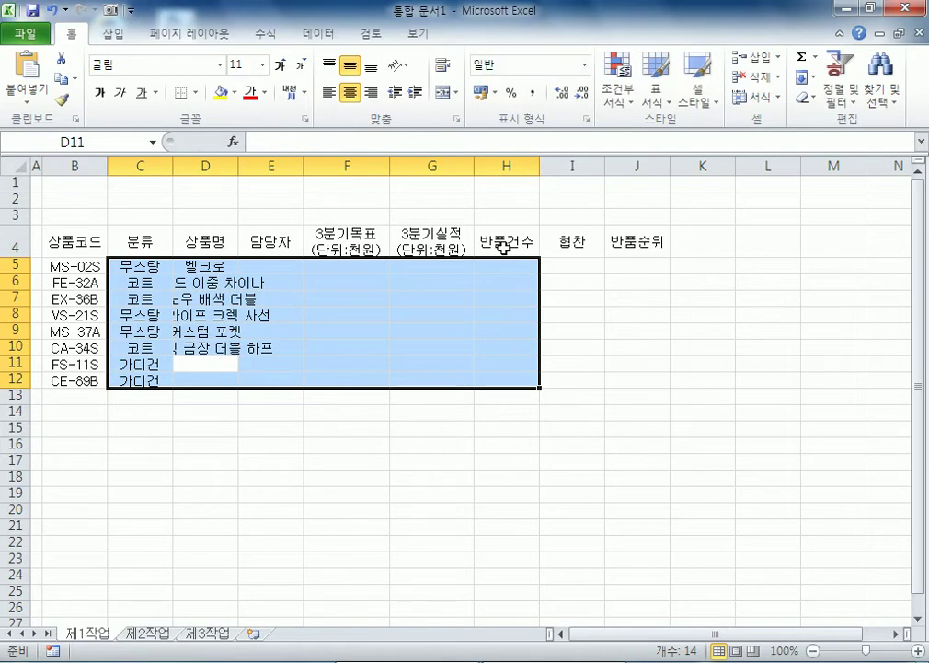
Step: Enter 케브 클래식 숄카라 and W 배색포인트 in D11:D12
type("케브 클래식 숄카라")
key("Return")
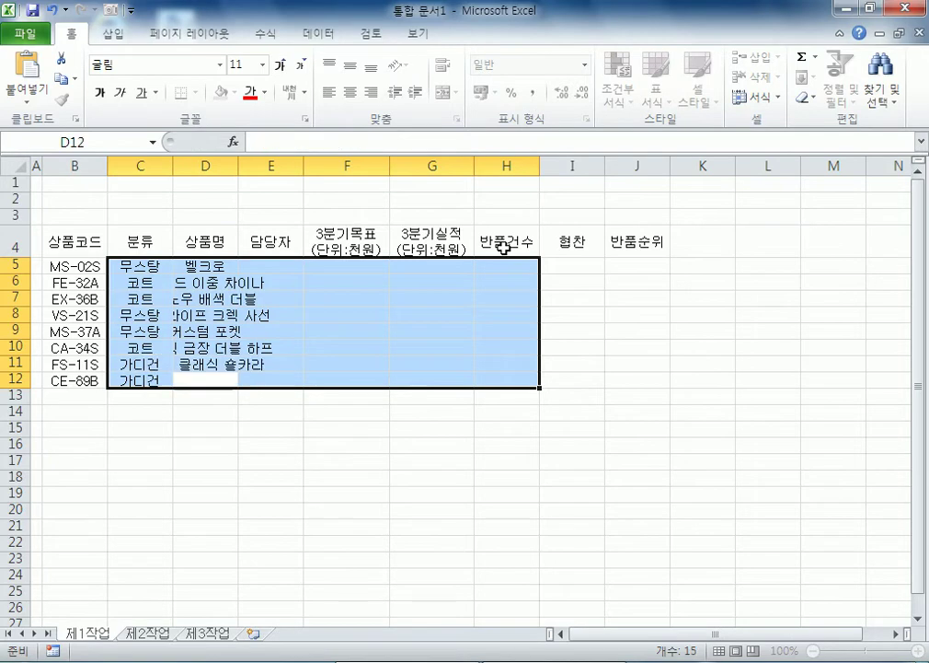
type("W 배색포인트")
key("Return")
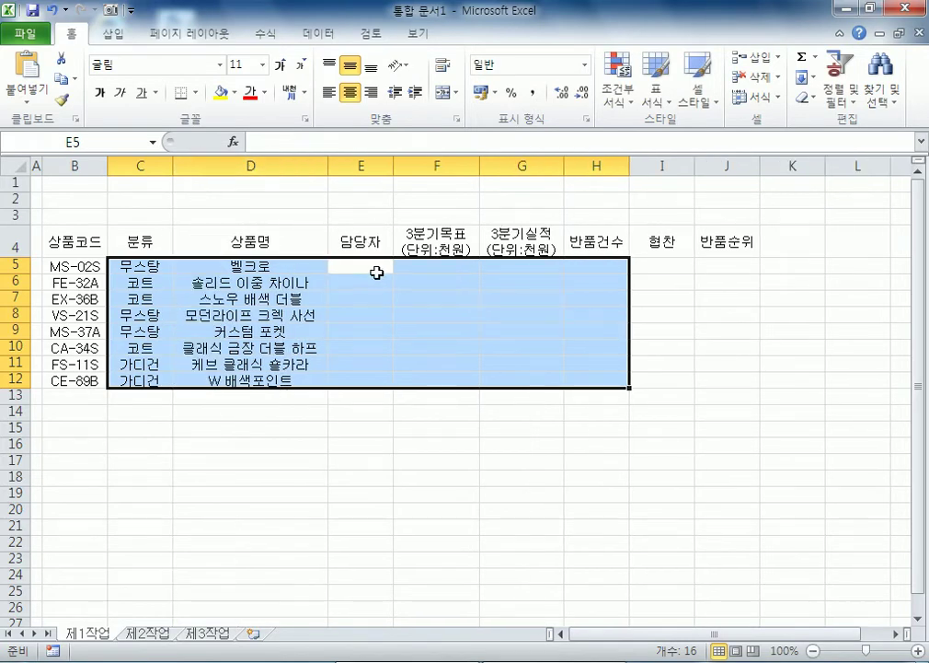
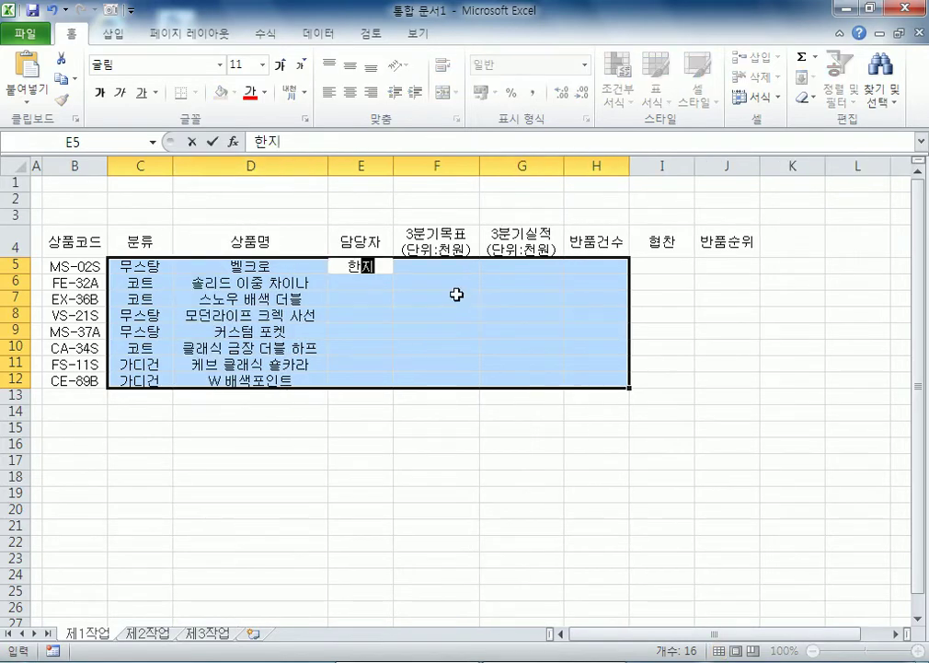
Step: Enter the eight staff names in the 담당자 column E5:E12
key("Return")
key("Return")
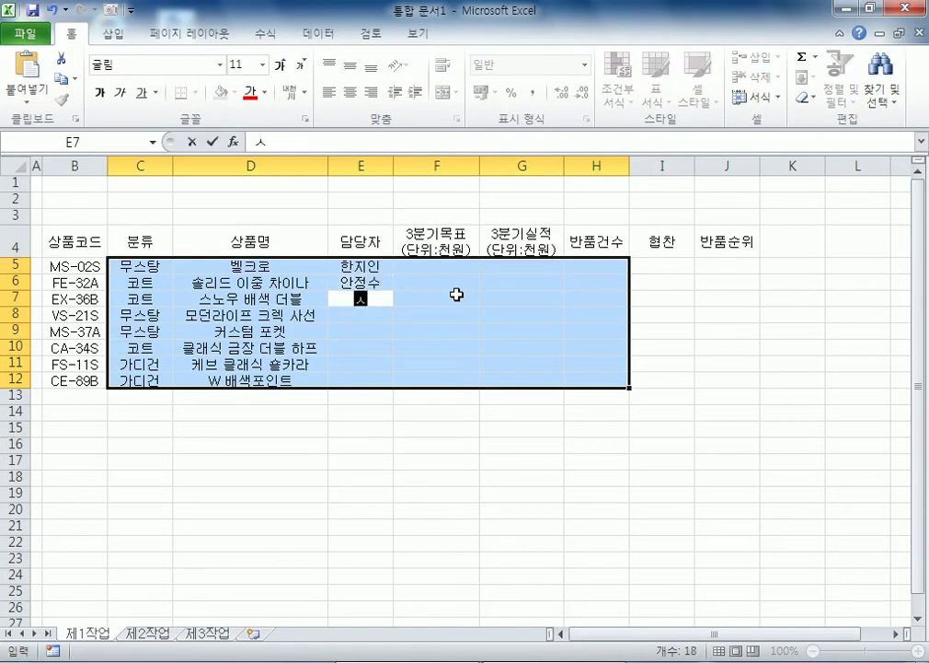
key("Return")
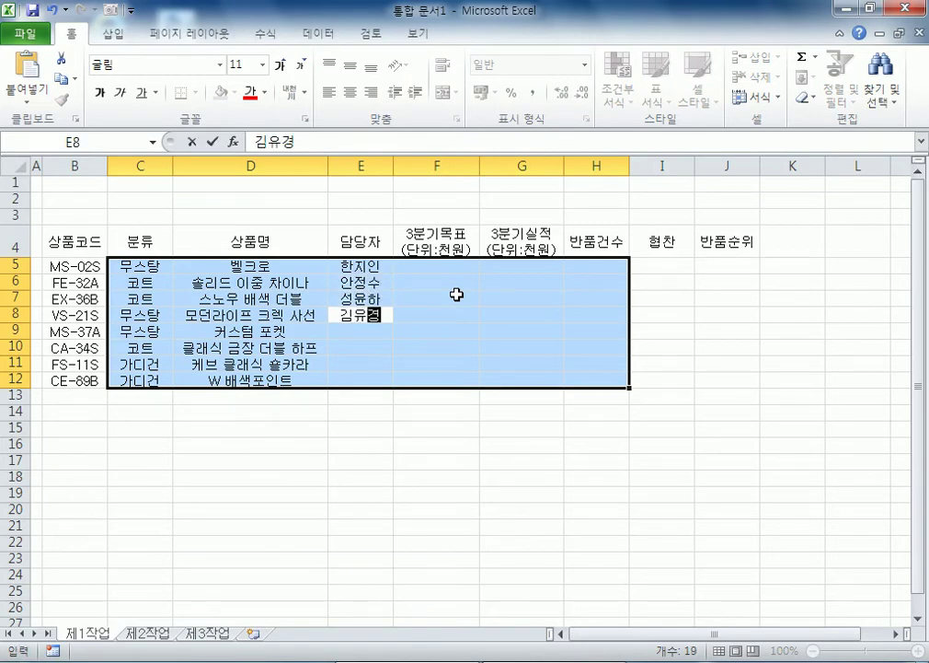
key("Return")
key("Return")
key("Return")
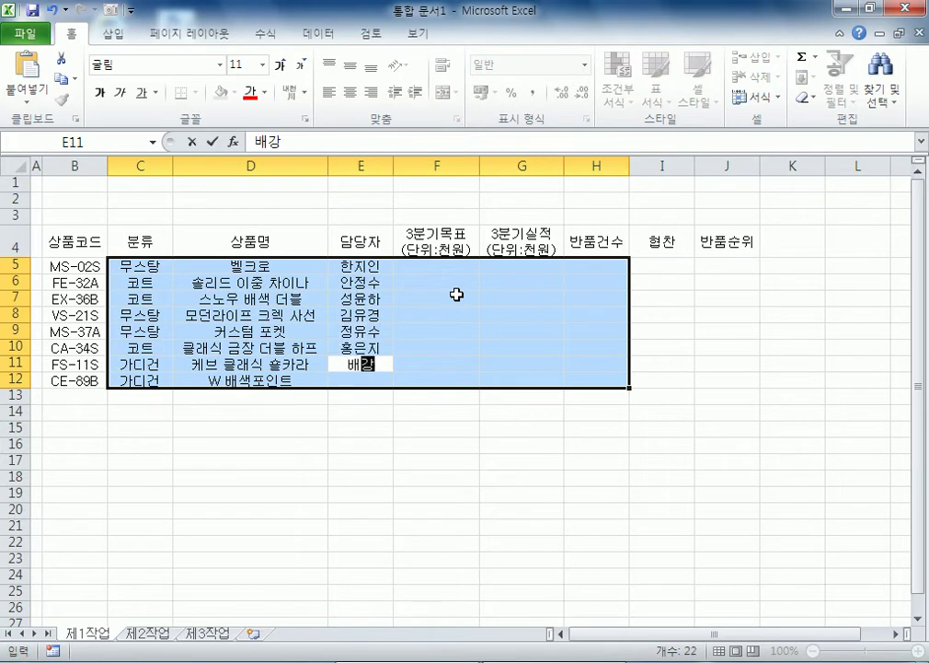
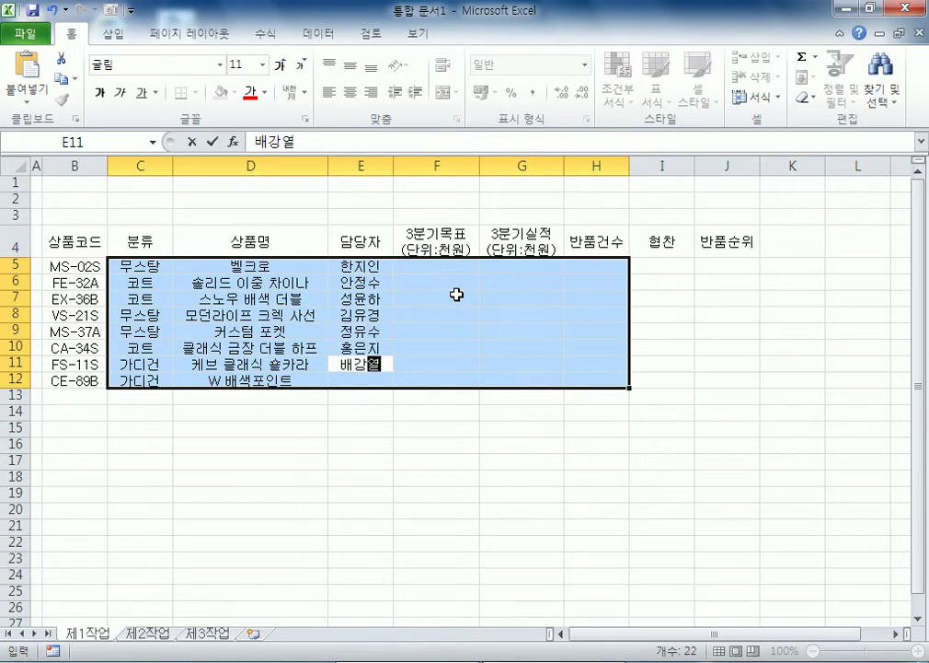
key("Return")
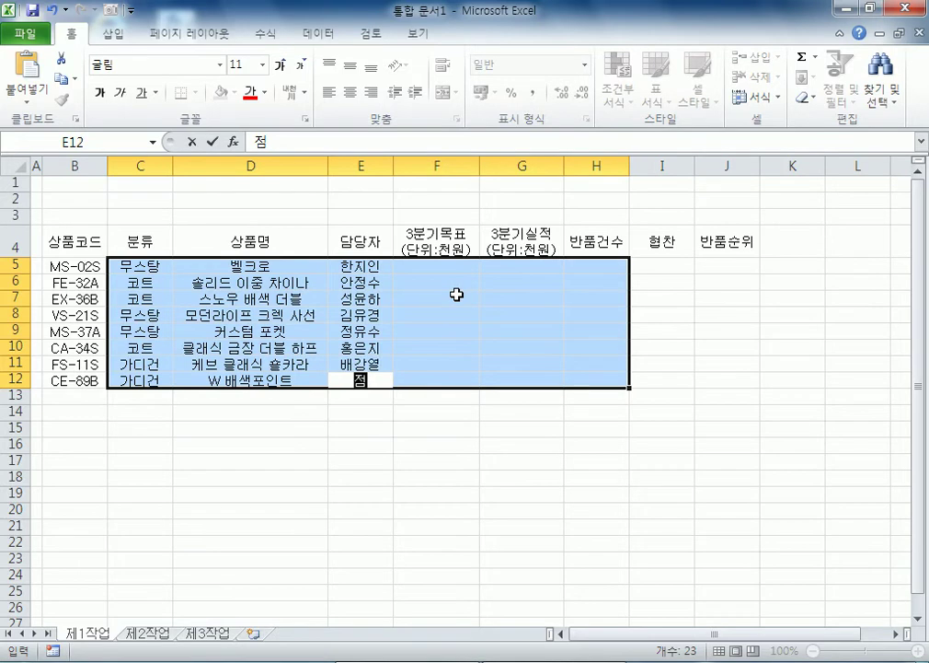
key("Return")
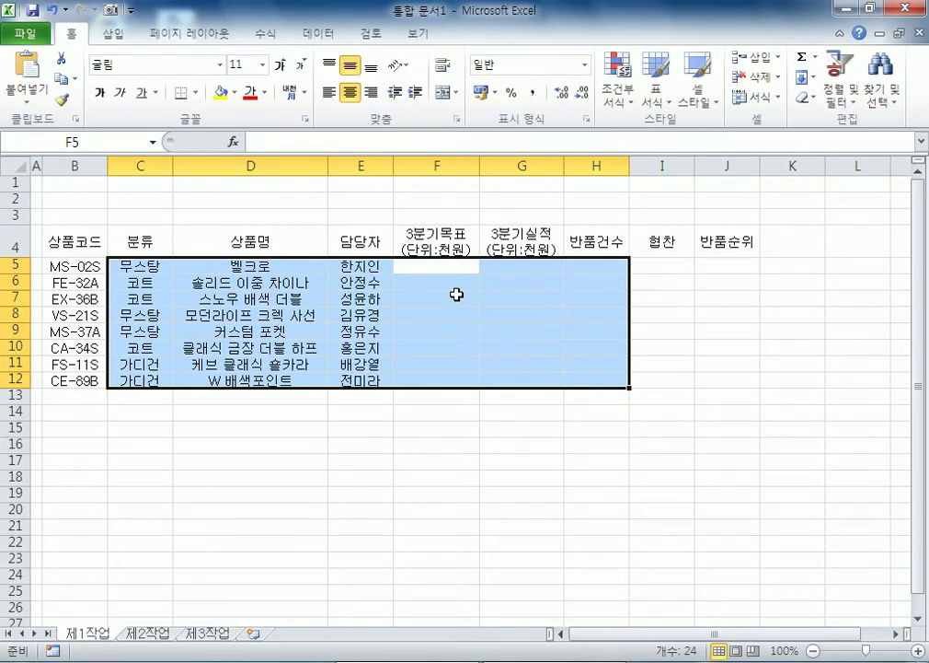
Step: Enter 3분기목표 values 67740, 43030, 41770, 22730, 15730, 61330, 31130, 10180 in F5:F12
type("6774")
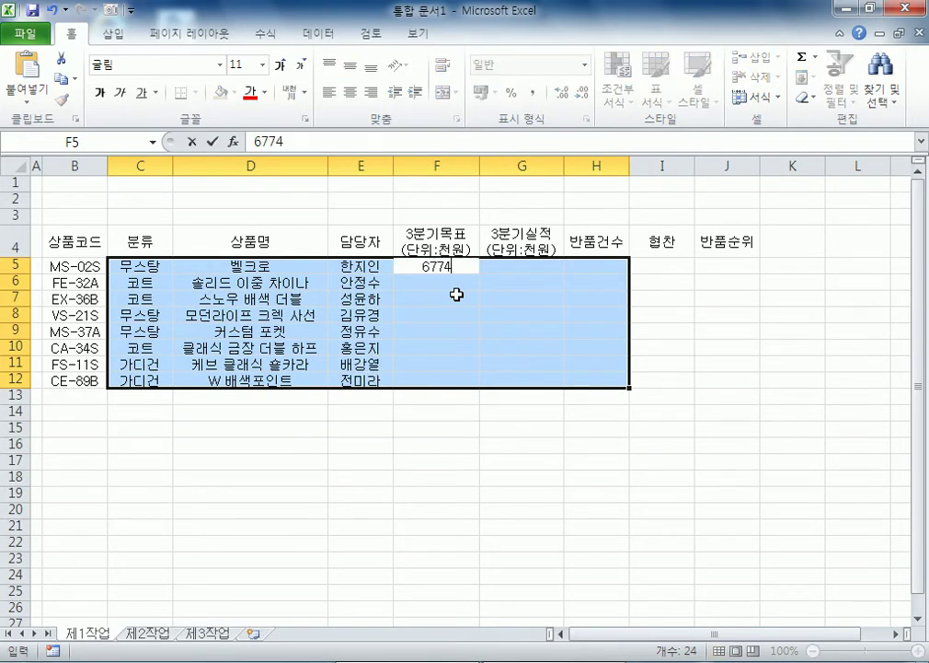
type("0")
key("Return")
type("43030")
key("Return")
type("4")
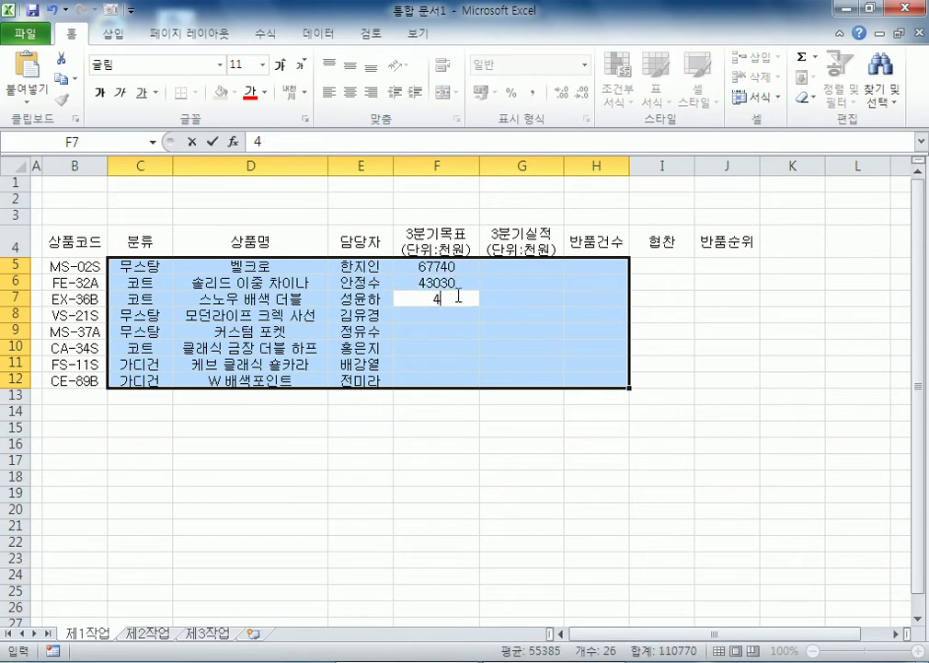
type("1770")
key("Return")
type("22730")
key("Return")
type("15730")
key("Return")
type("6133")
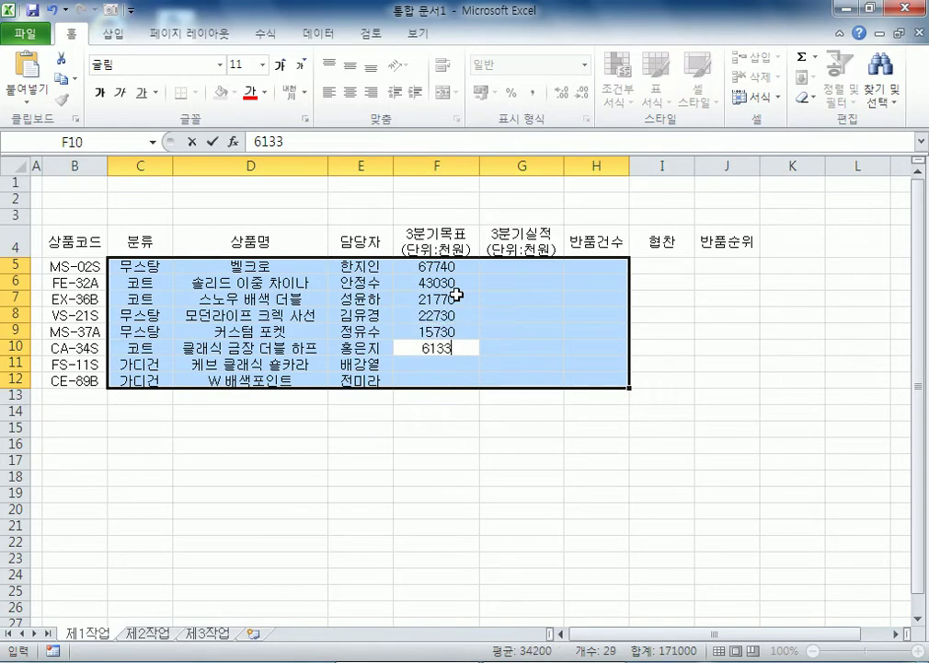
type("0")
key("Return")
type("31130")
key("Return")
type("10180")
key("Return")
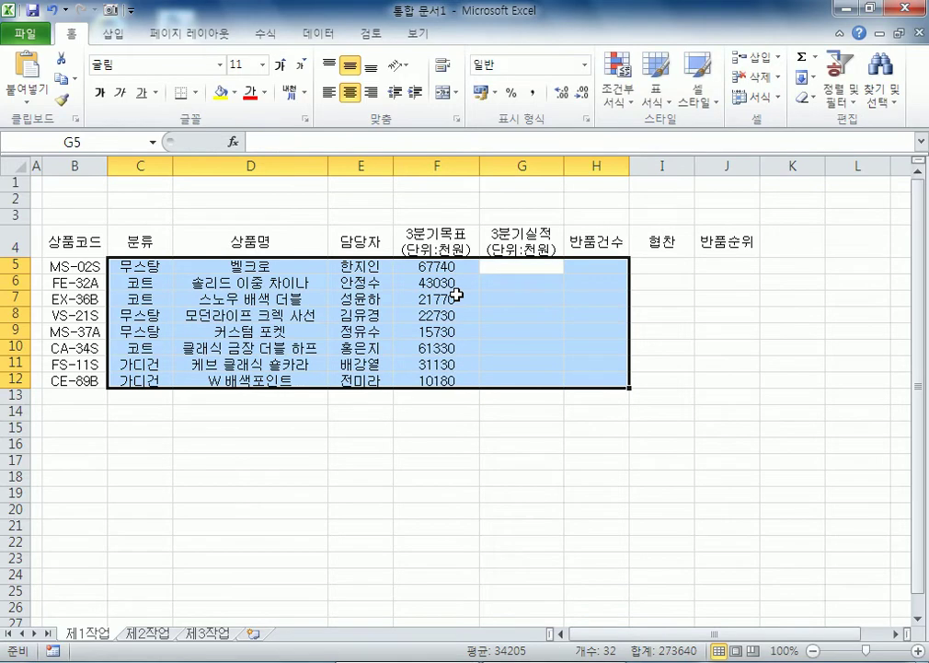
Step: Enter 3분기실적 values 52830, 30430, 19830, 30130, 15030, 91790, 41190, 10300 in G5:G12
type("52830")
key("Return")
type("30430")
key("Return")
type("19830")
key("Return")
type("30130")
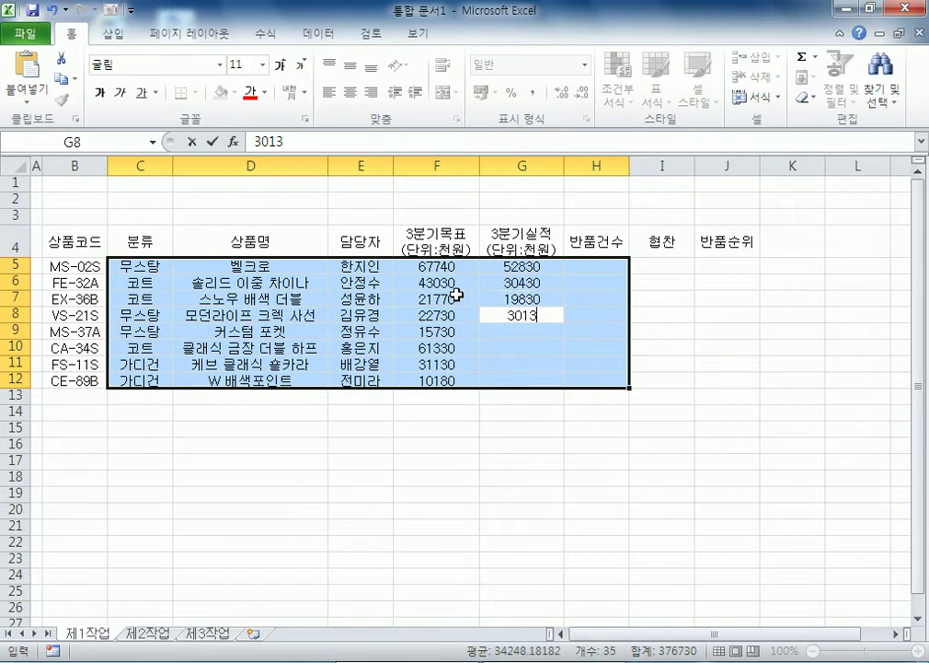
key("Return")
type("15030")
key("Return")
type("9")
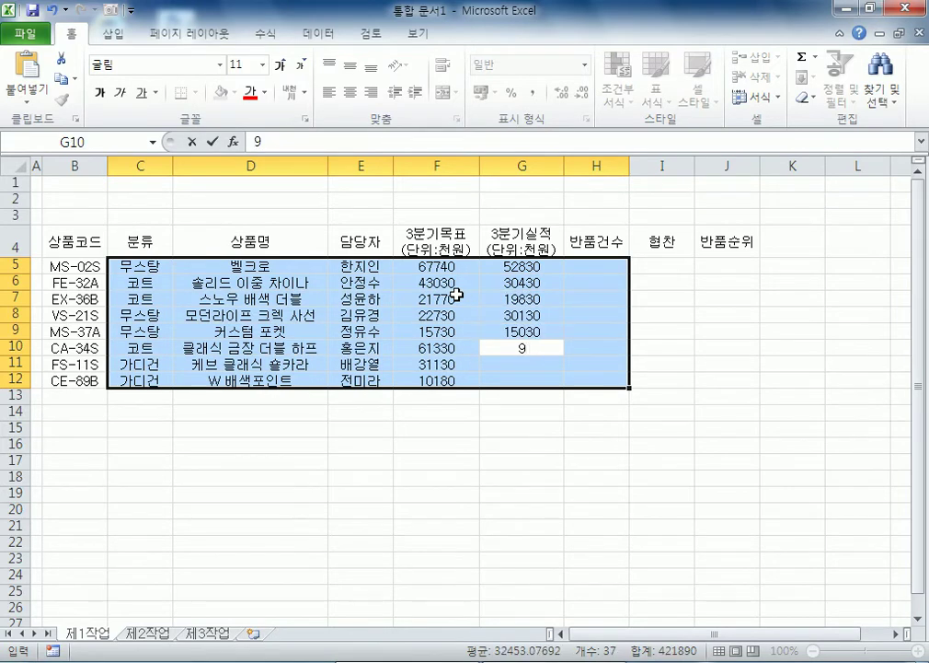
type("1790")
key("Return")
type("41190")
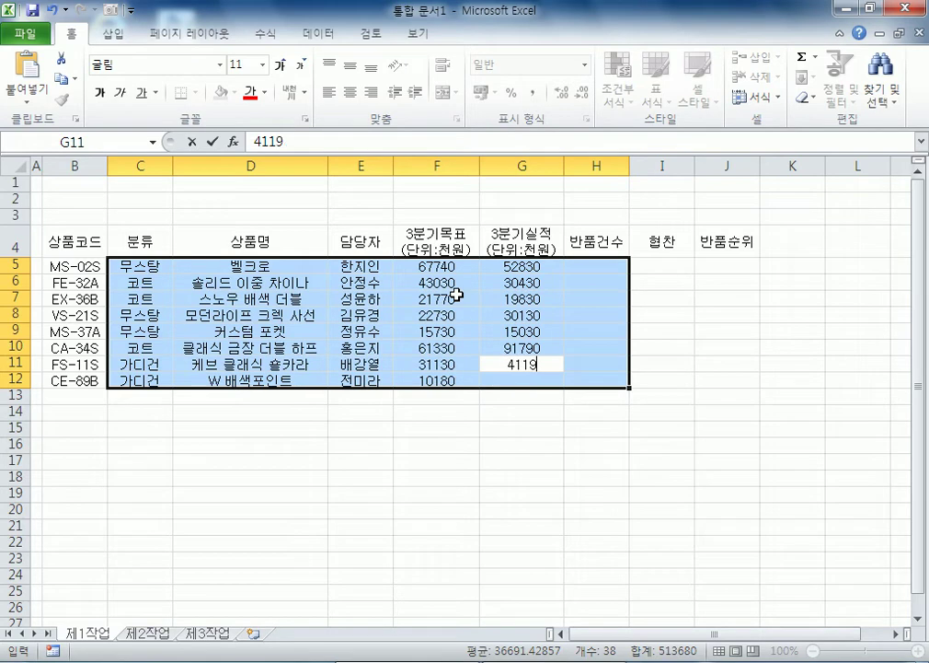
key("Return")
type("10300")
key("Return")
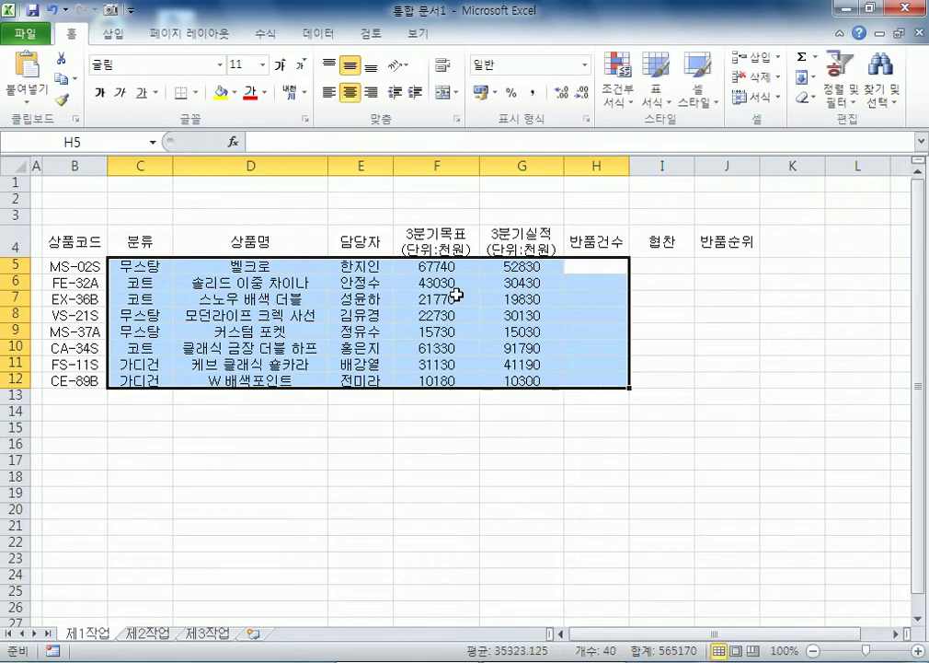
Step: Enter 반품건수 counts 13, 8, 24, 24, 23, 16, 35, 5 in H5:H12
type("13")
key("Return")
type("8")
key("Return")
type("24")
key("Return")
type("24")
key("Return")
type("23")
key("Return")
type("16")
key("Return")
type("35")
key("Return")
type("5")
key("Return")
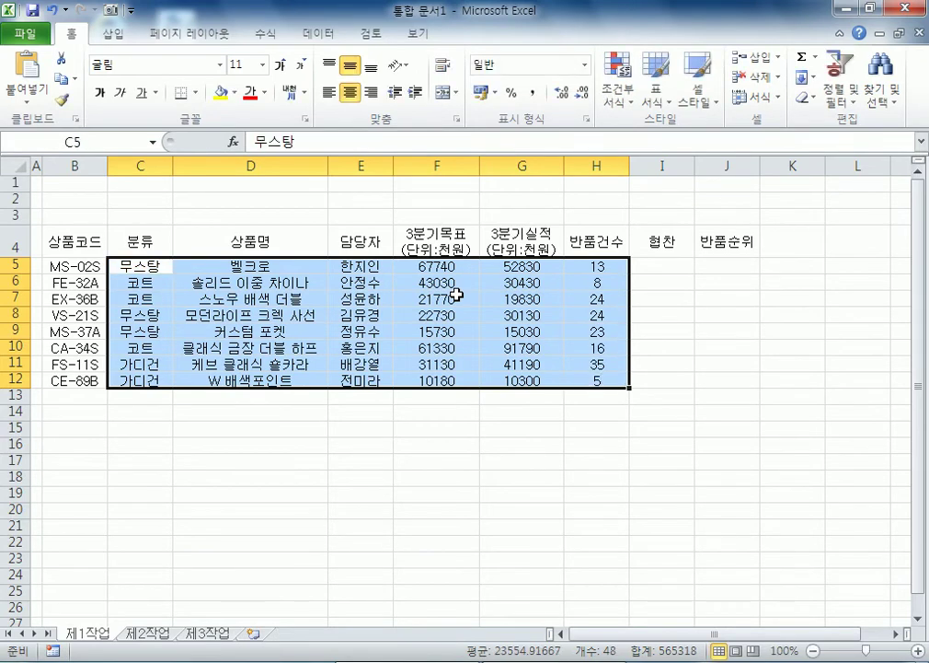
Step: Apply Comma Style to the target and actual figures in F5:G12
left_click(745, 244)
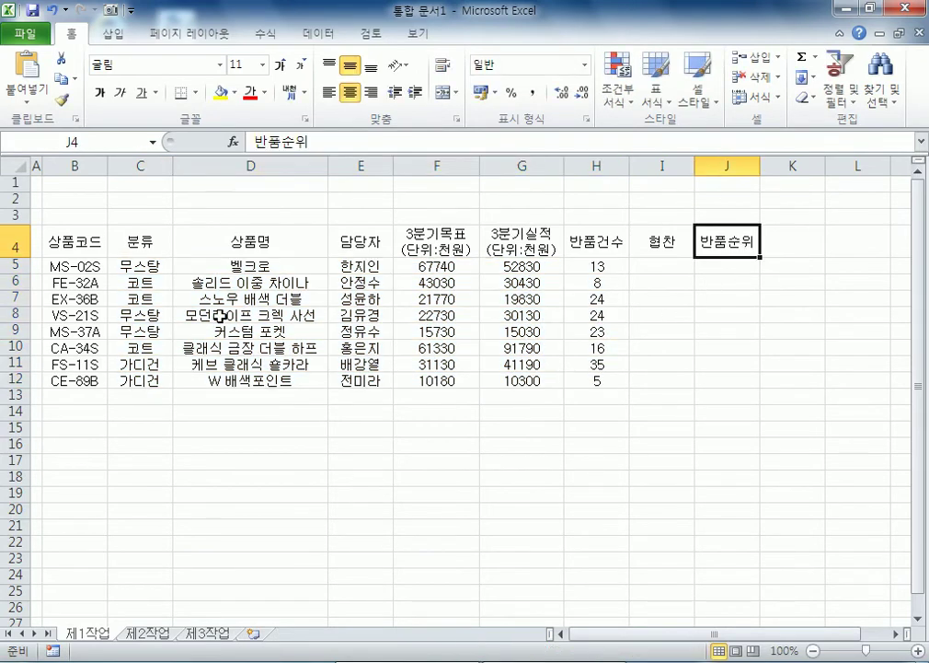
left_click(69, 241)
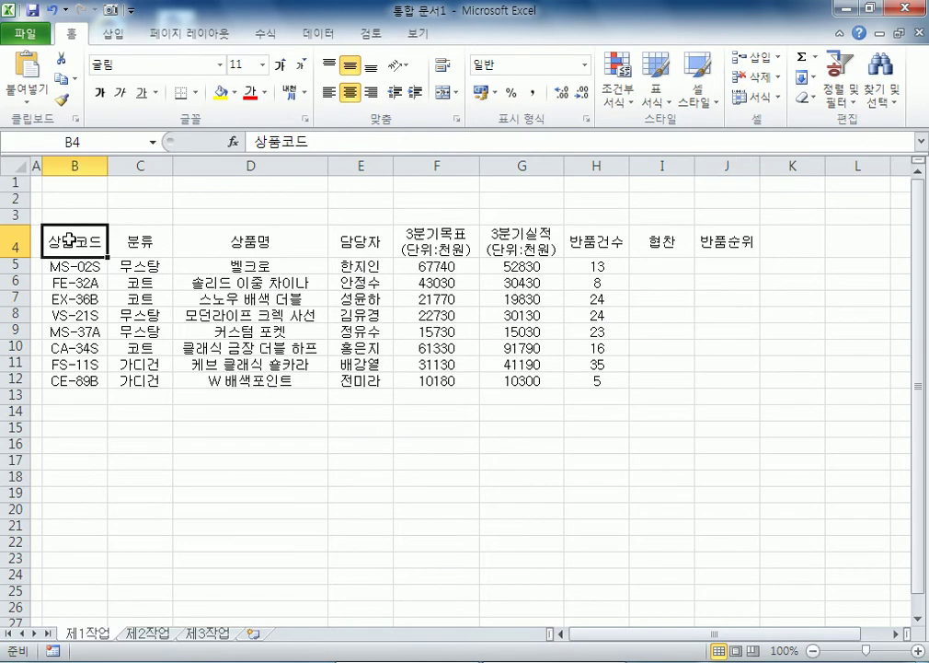
left_click_drag(70, 241, 276, 242)
left_click_drag(426, 266, 523, 380)
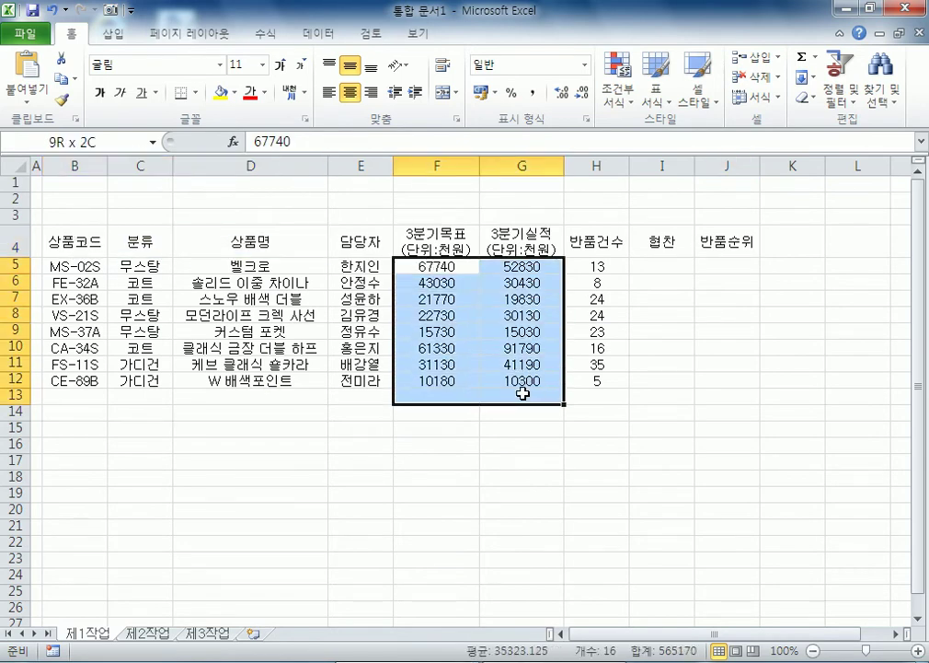
left_click(534, 93)
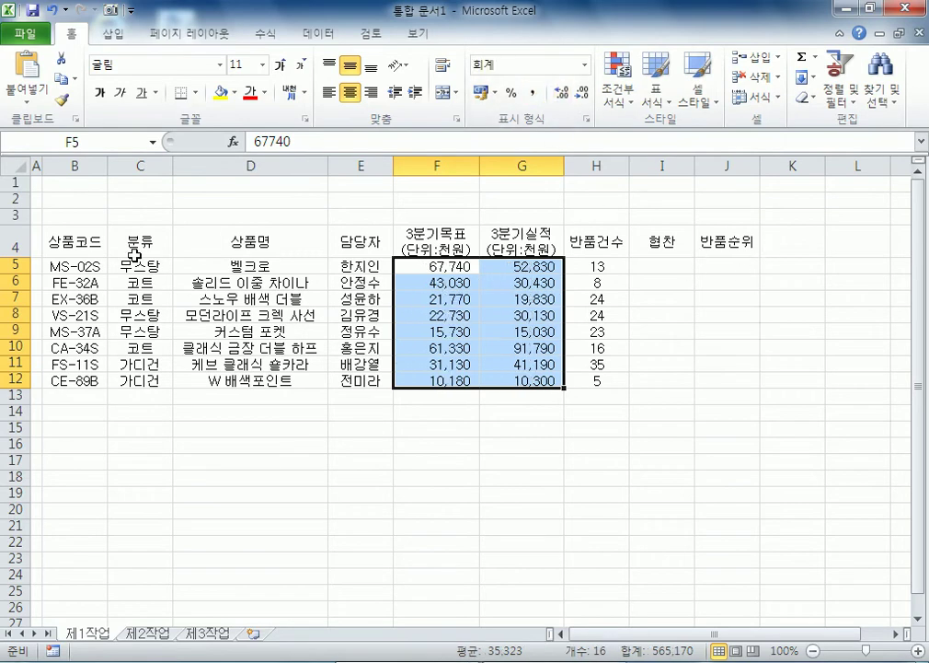
Step: Merge and center B13:D13, B14:D14, F13:F14 and G13:I13 below the table
left_click(69, 391)
left_click_drag(73, 391, 210, 395)
left_click_drag(73, 417, 238, 415)
left_click_drag(440, 399, 448, 413)
left_click_drag(538, 400, 661, 396)
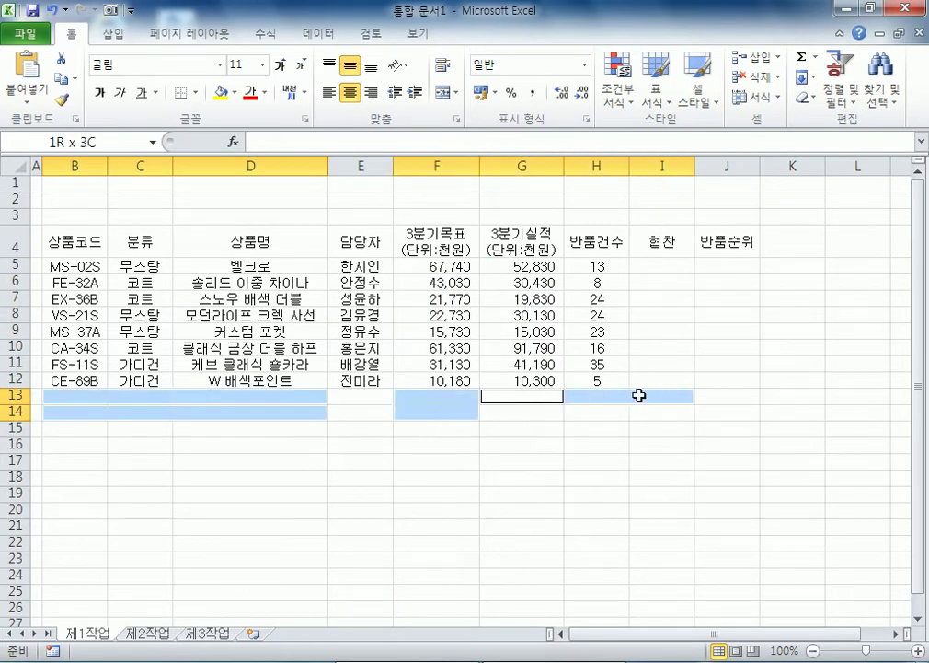
left_click(442, 93)
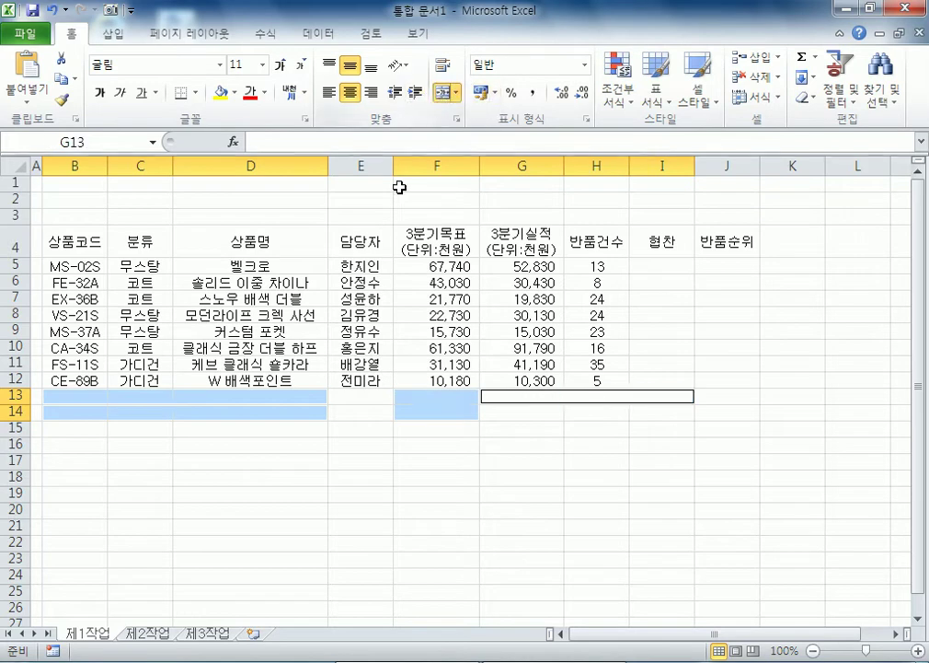
left_click(167, 403)
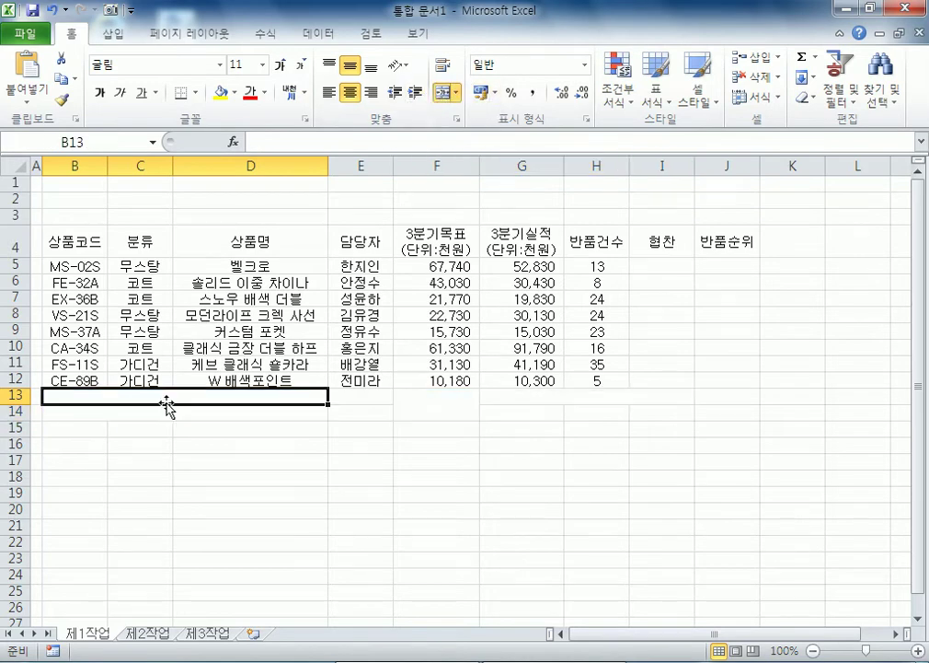
Step: Label B13 '3분기실적(단위:천원) 평균' and B14 '최대 반품건수'
type("3분기")
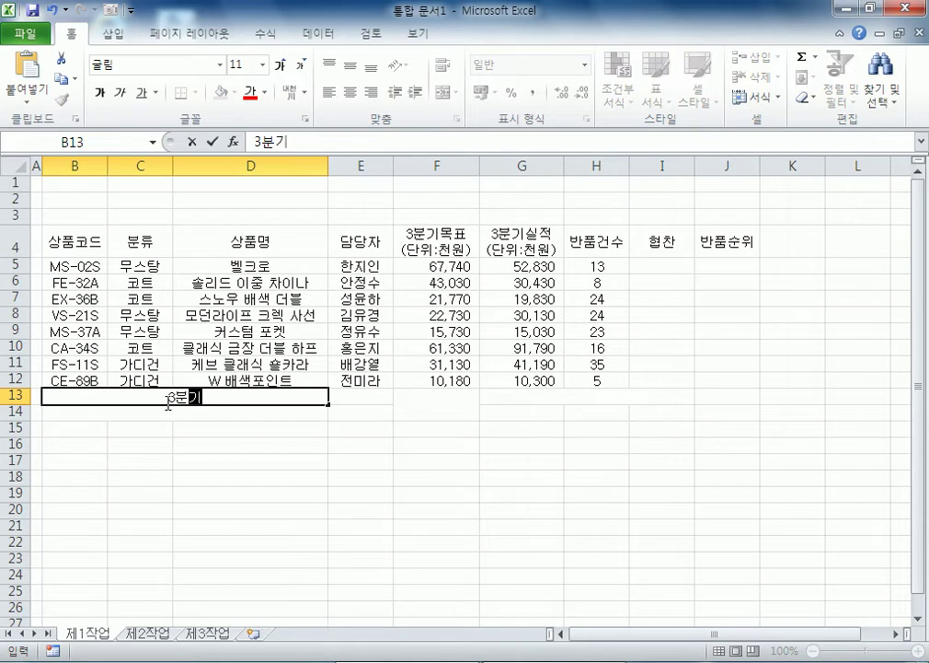
type("실ㅈ거")
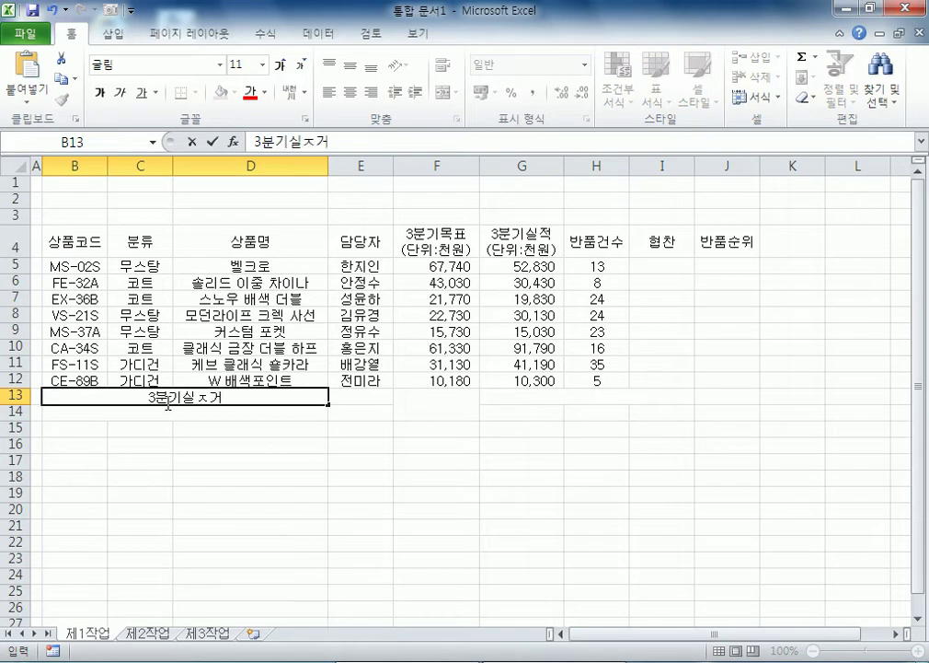
key("BackSpace")
key("BackSpace")
type("적(단위:천우")
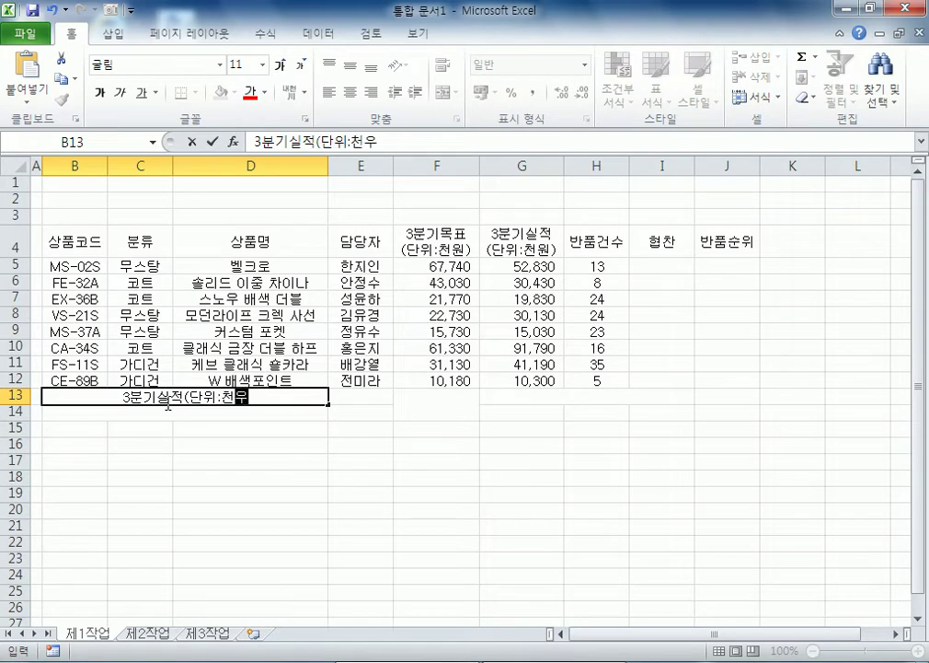
type(") 표")
key("BackSpace")
type("평균")
key("Return")
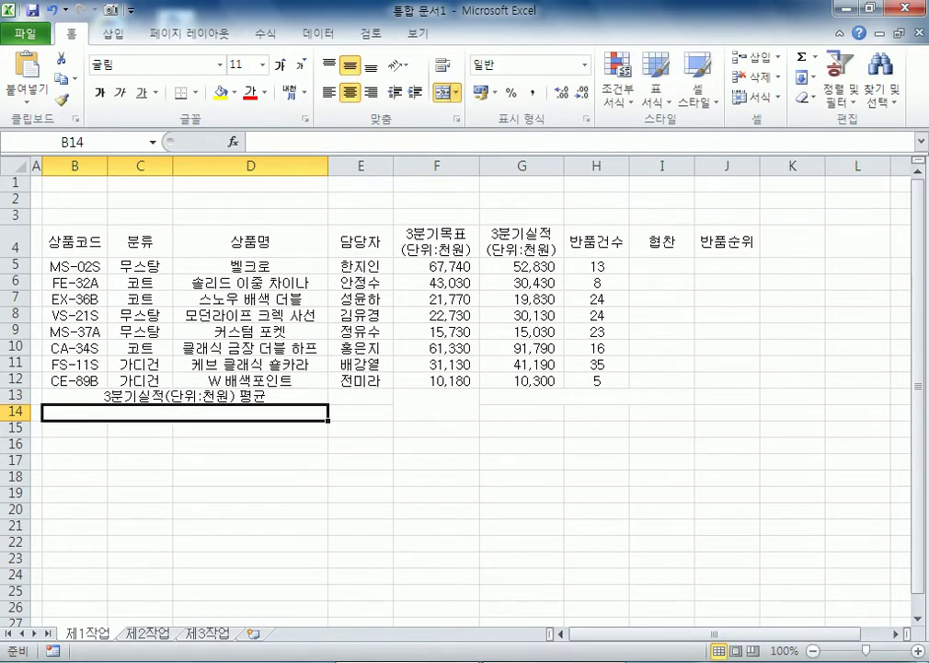
left_click(924, 659)
left_click(925, 659)
type("최대")
type(" 반품")
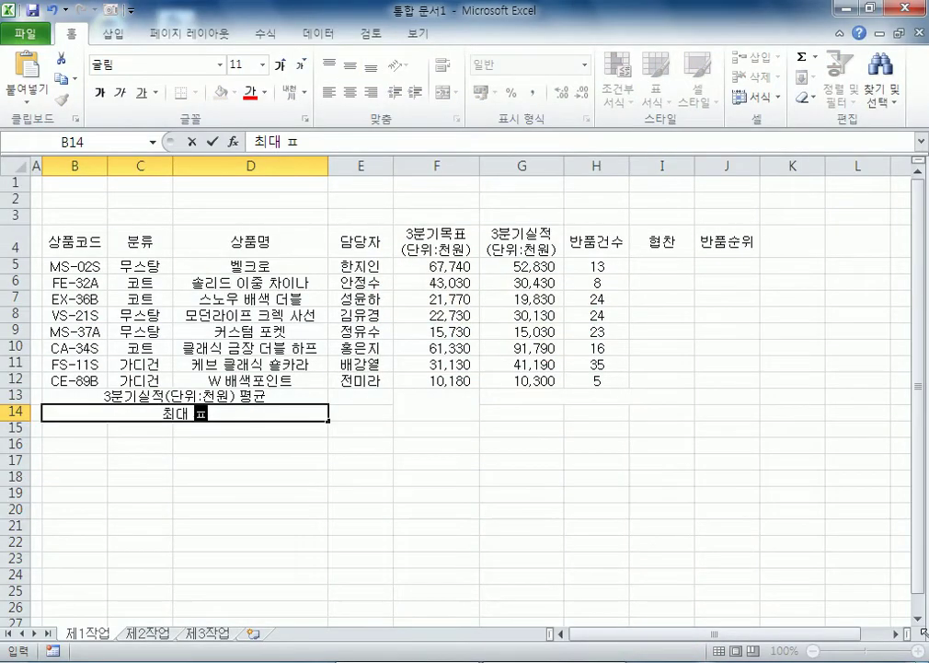
type("건수")
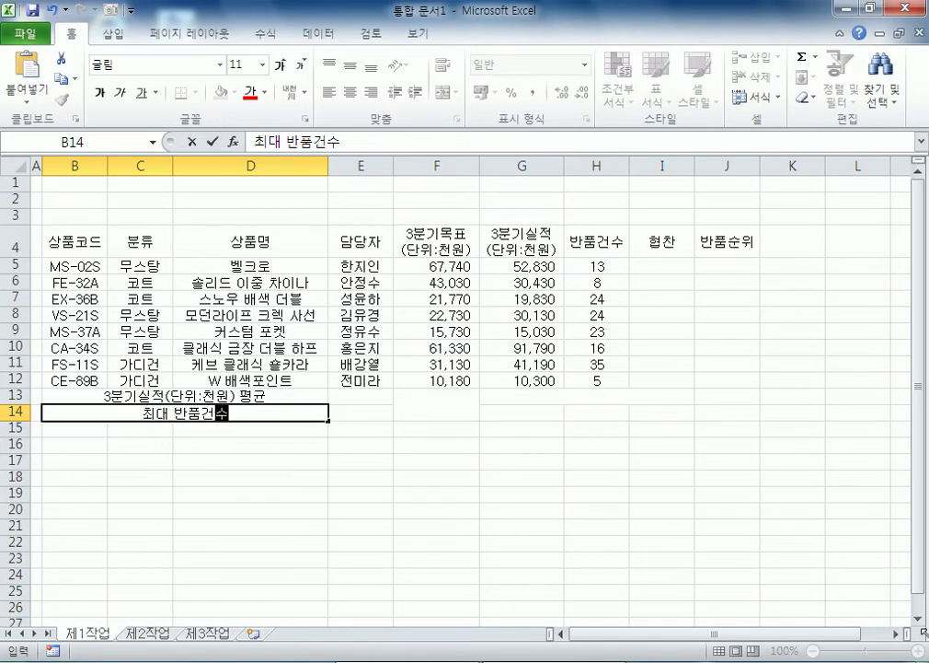
key("Up")
Step: Label G13 '무스탕 3분기실적(단위:천원) 합계', G14 '상품코드' and I14 '반품건수'
key("Right")
key("Right")
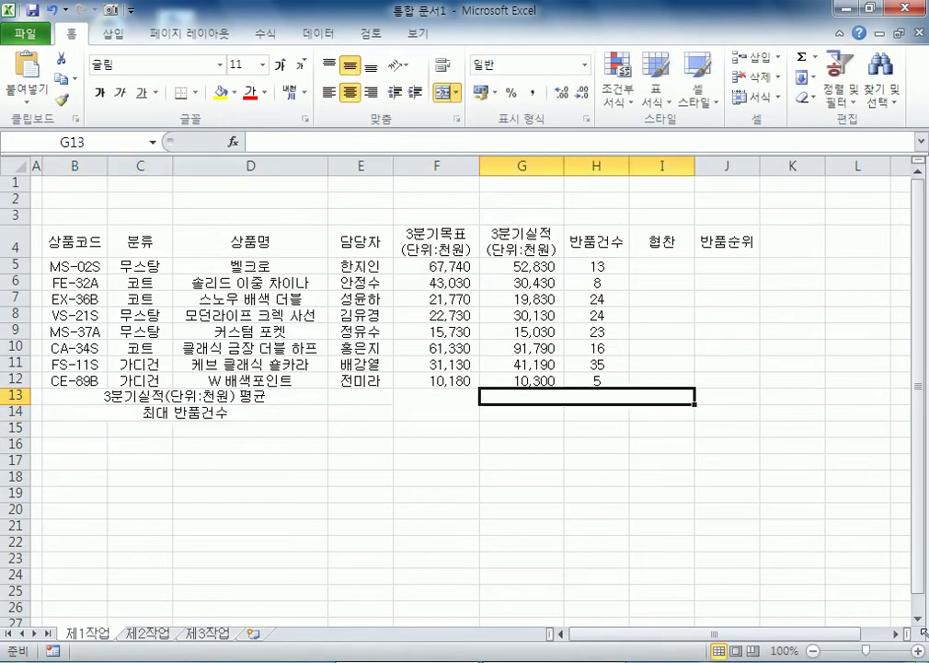
type("무스탕 3")
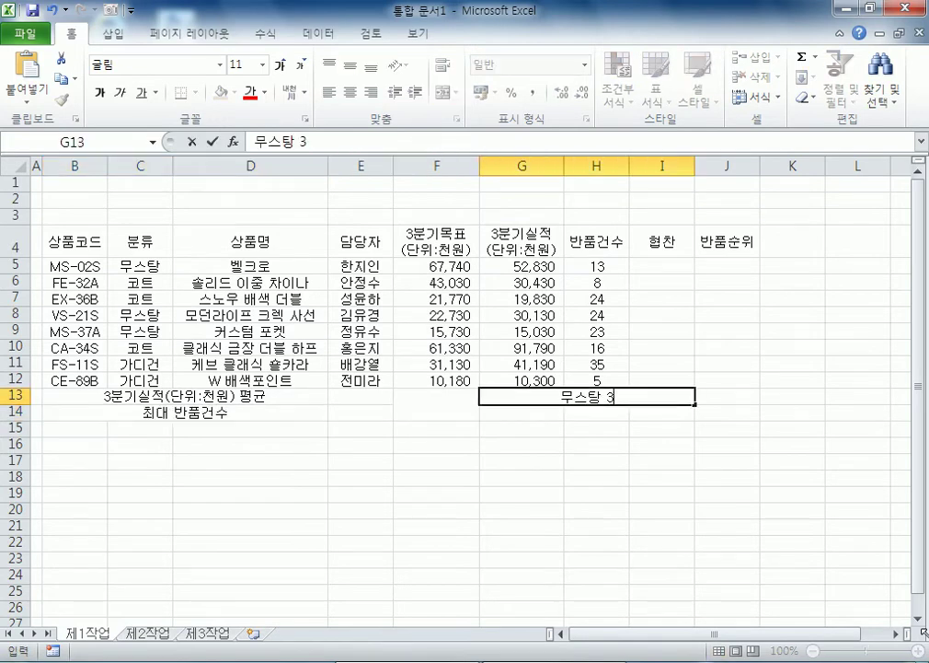
type("분기 실ㅈ")
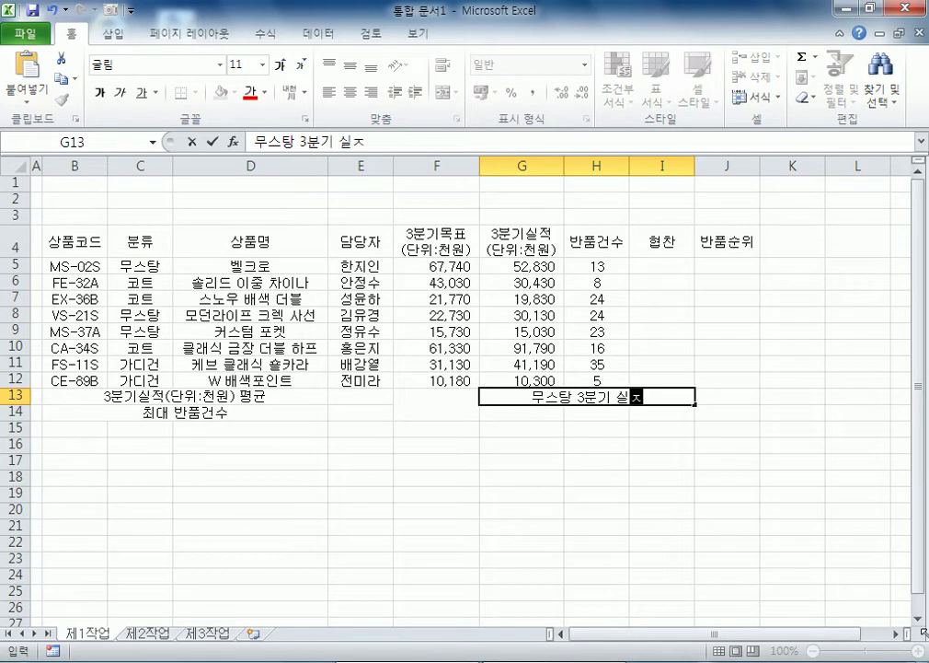
key("BackSpace")
key("BackSpace")
key("BackSpace")
type("실적")
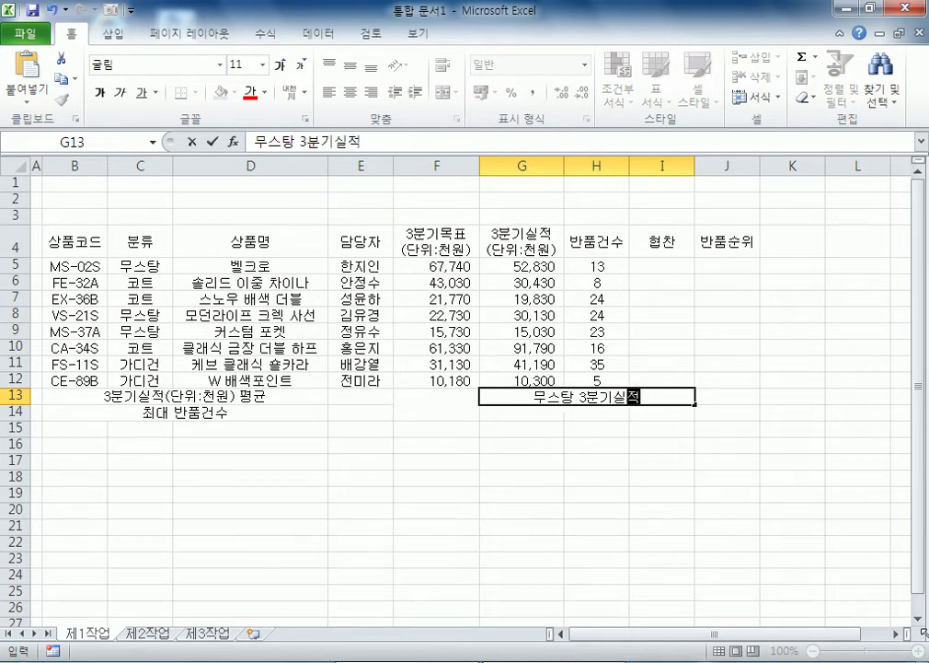
type("(단위:천우")
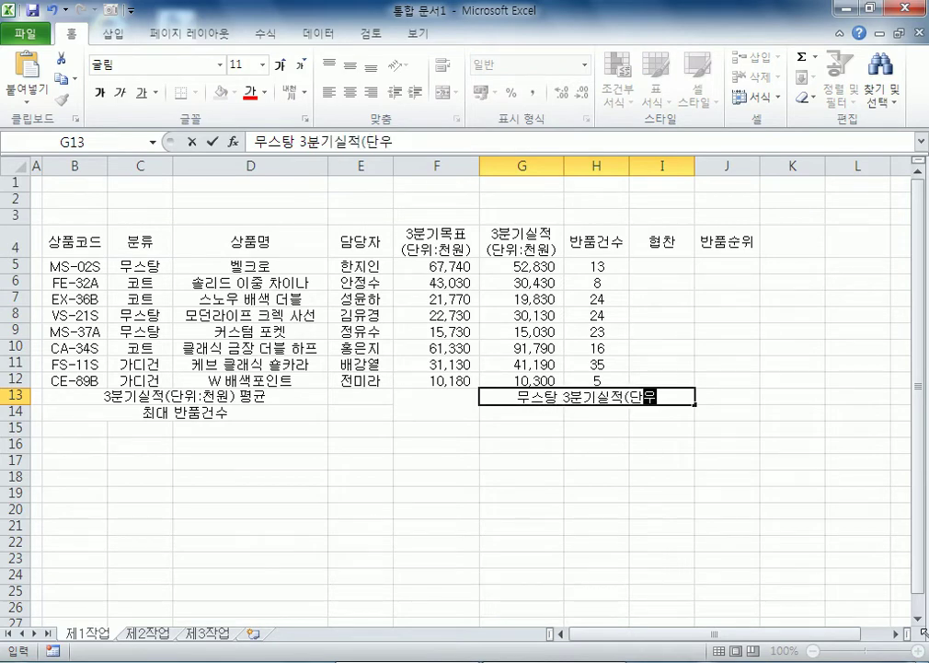
type("ㅓㄴ) 합계")
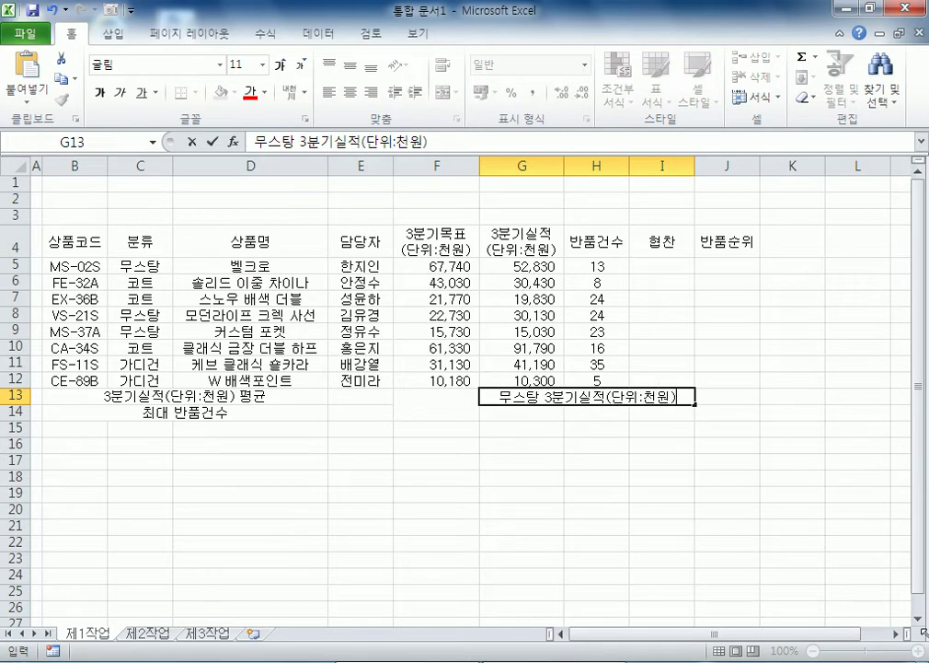
key("Return")
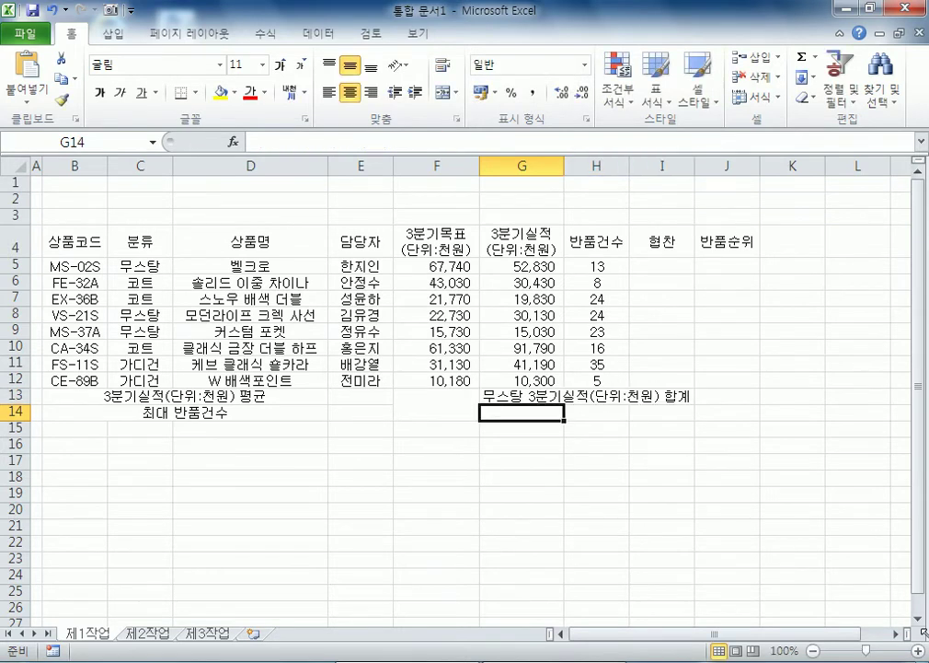
type("상품코드")
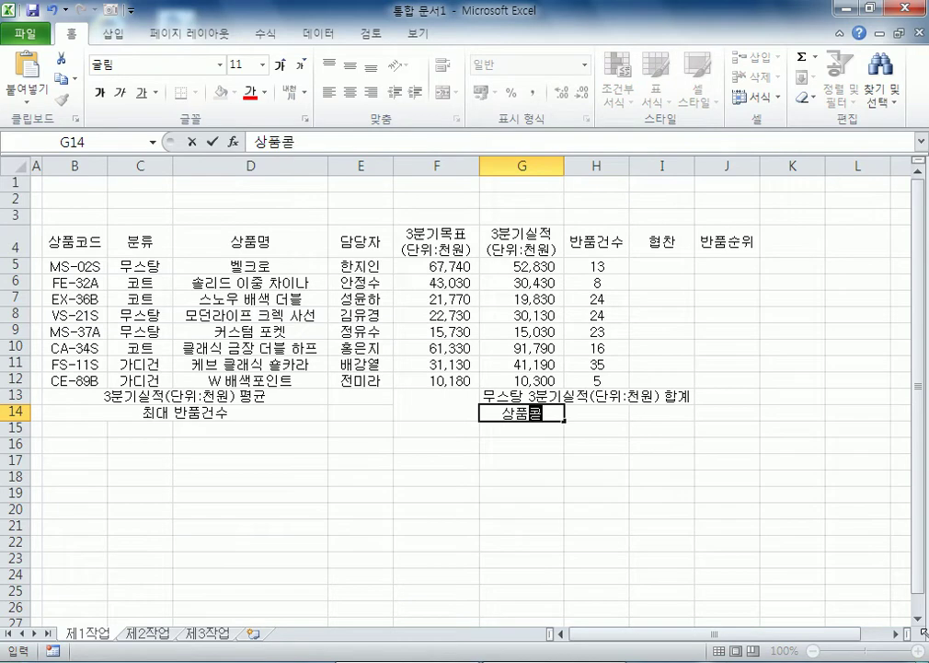
key("Tab")
left_click(662, 413)
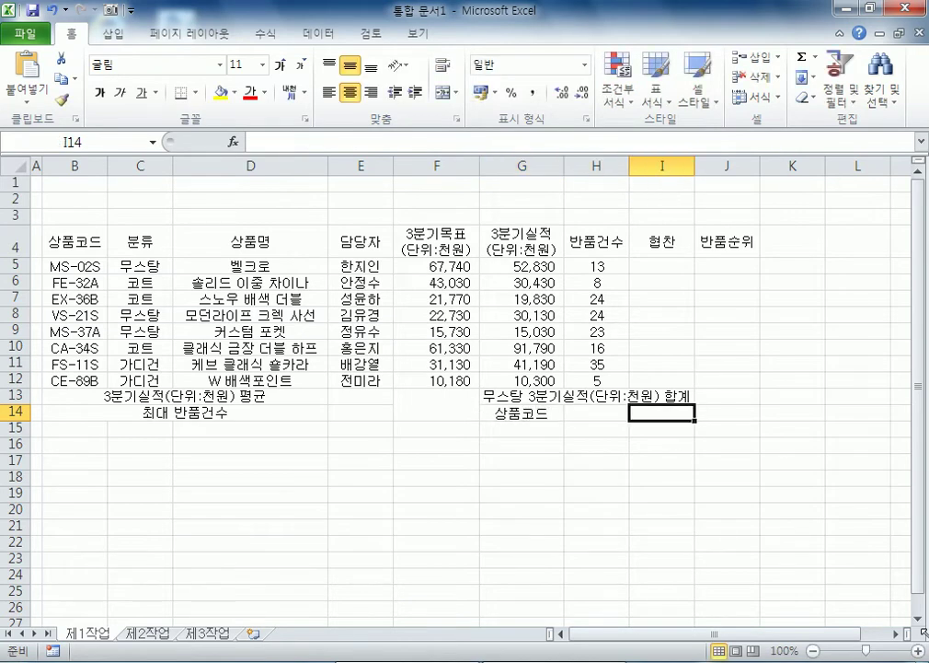
type("반품건수")
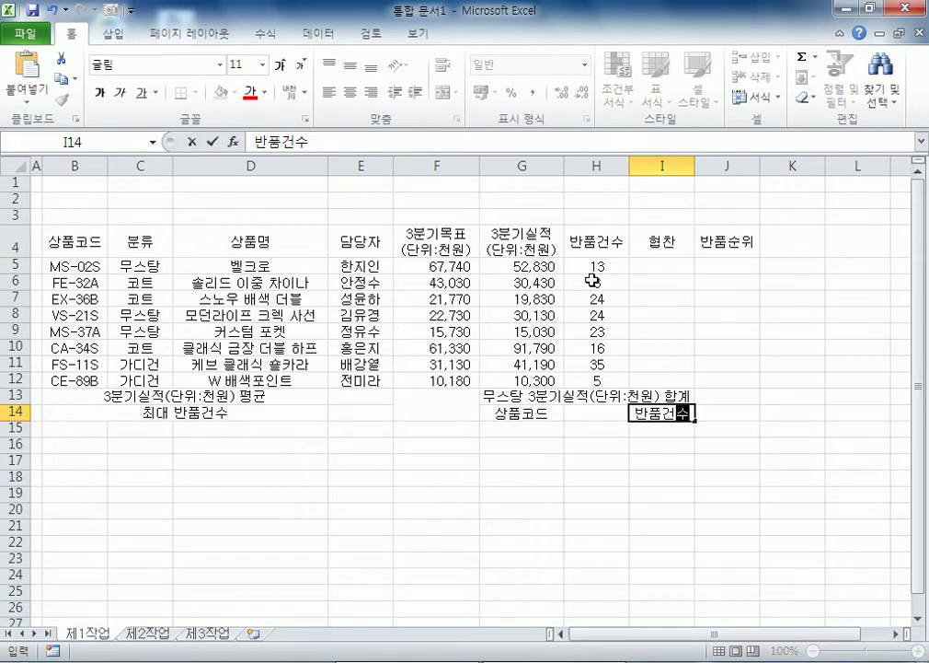
left_click(595, 283)
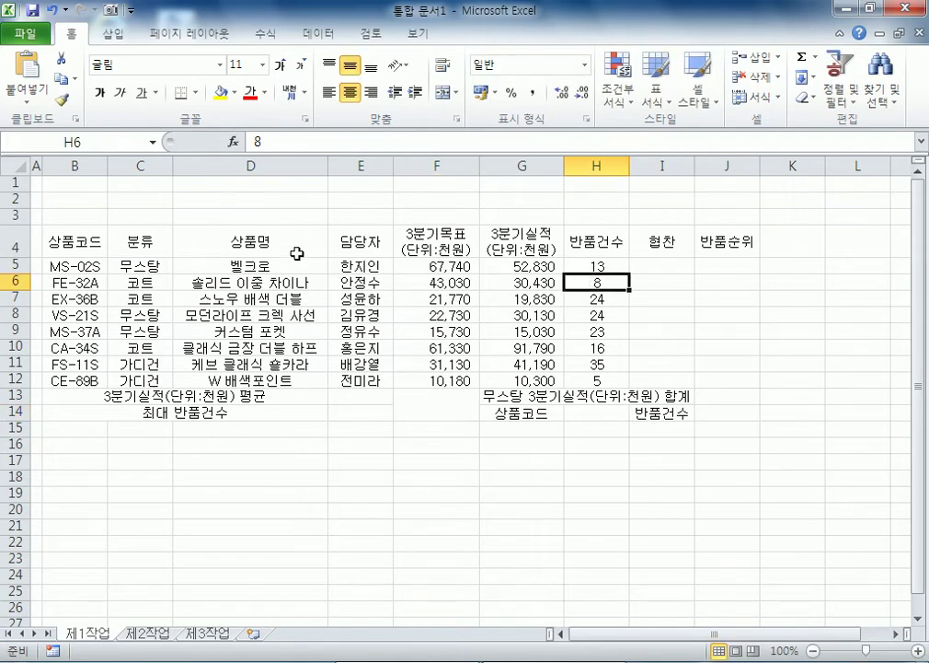
Step: Apply All Borders to the whole table B4:J14
left_click_drag(89, 248, 727, 414)
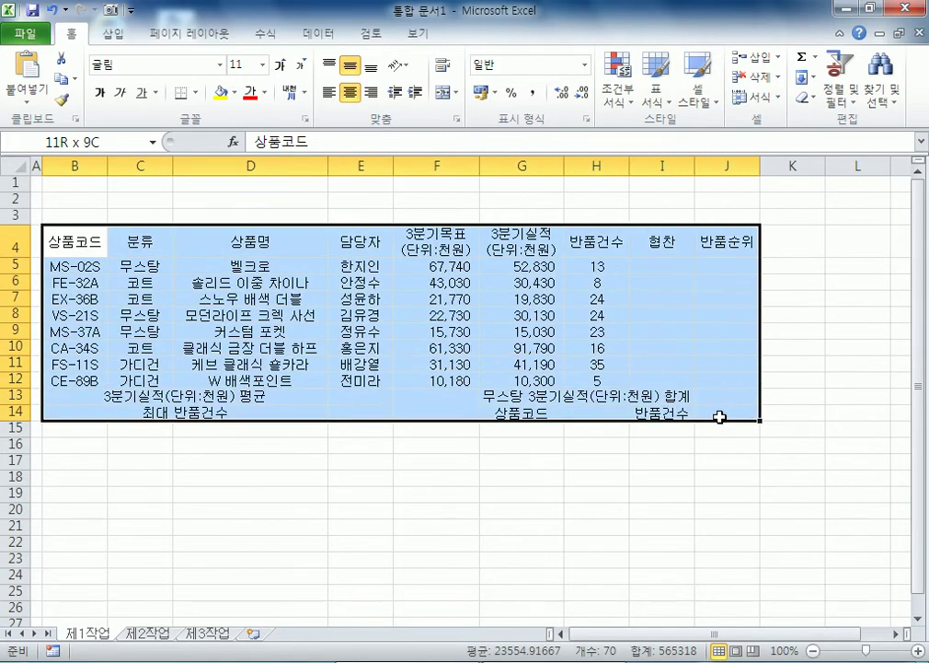
left_click(193, 92)
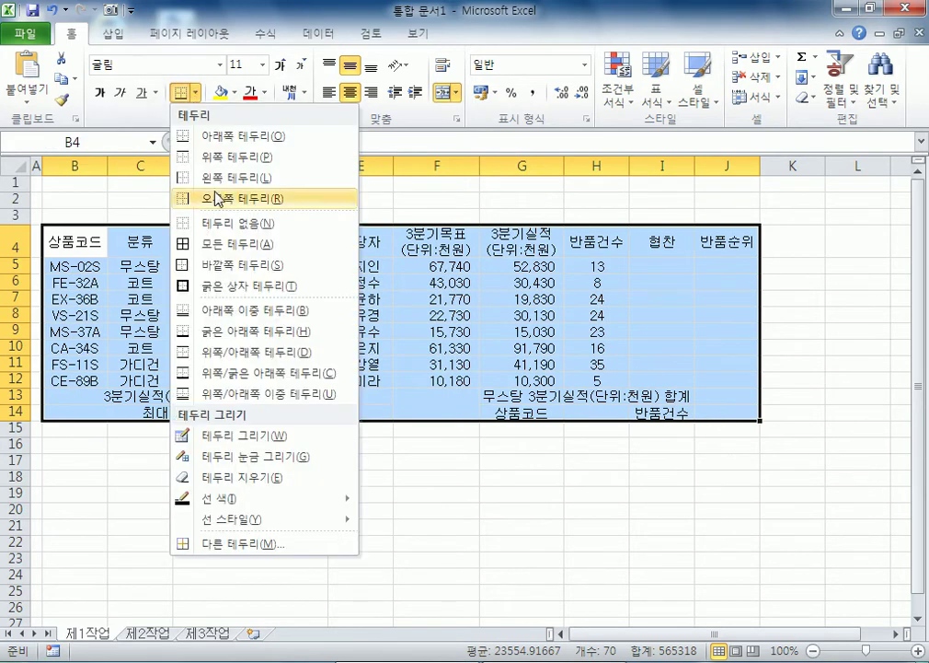
left_click(239, 247)
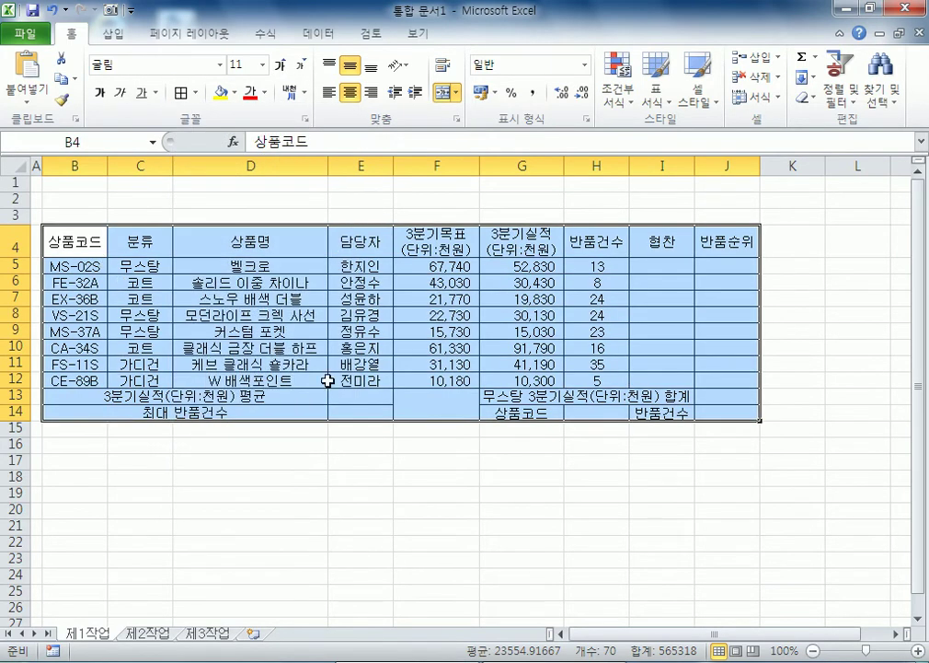
Step: Cross out the merged F13:F14 cell with both diagonal border lines
left_click(428, 403)
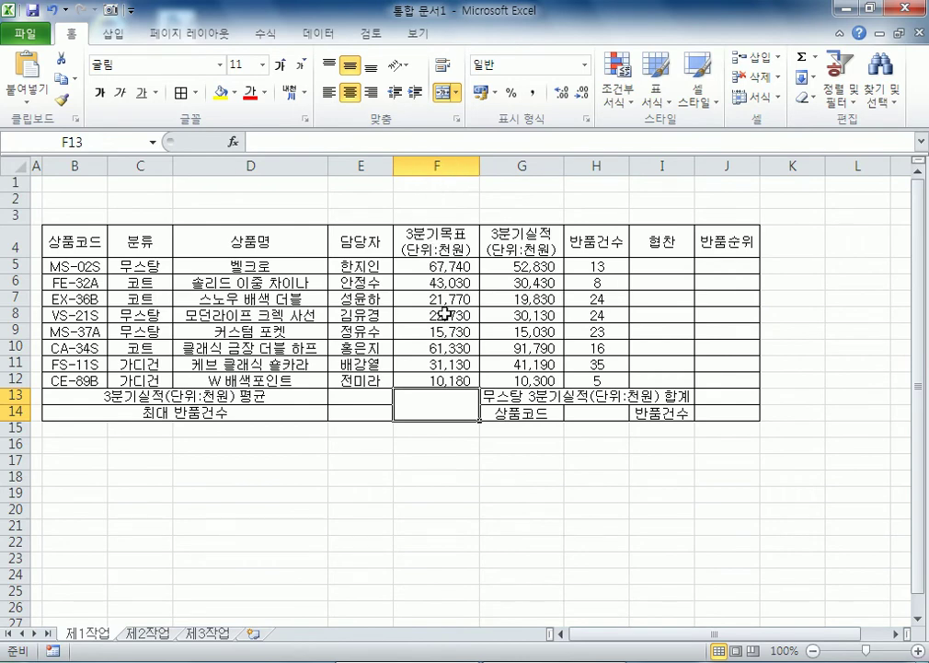
key("ctrl+1")
left_click(345, 195)
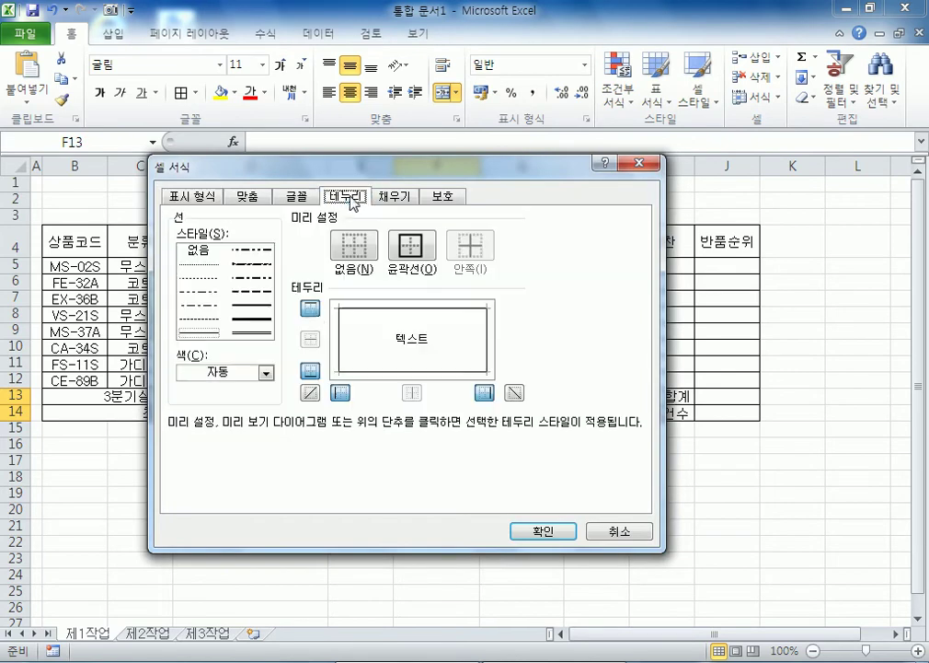
left_click(310, 392)
left_click(514, 393)
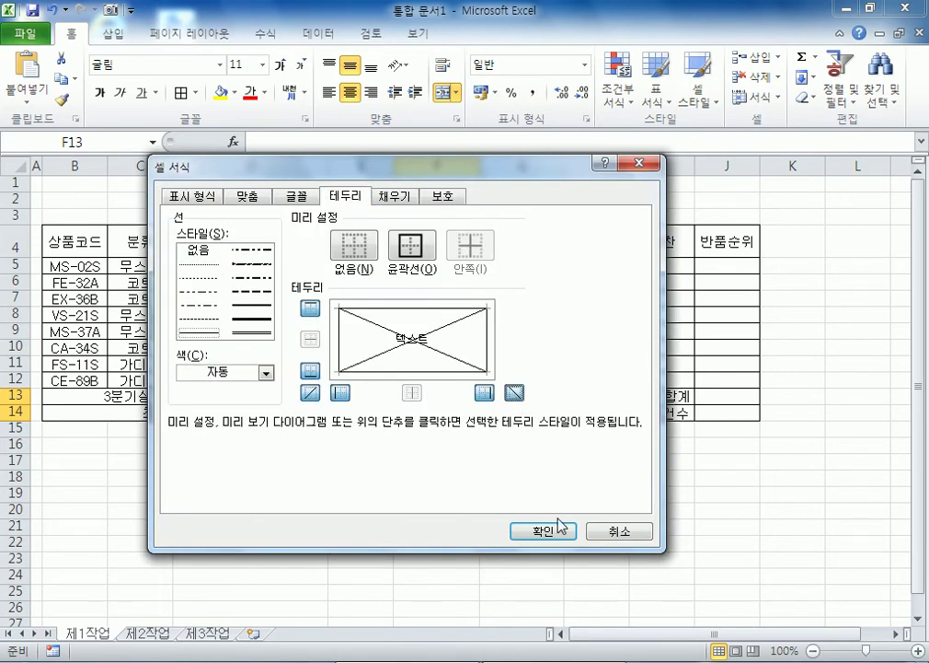
left_click(543, 531)
left_click_drag(88, 242, 749, 249)
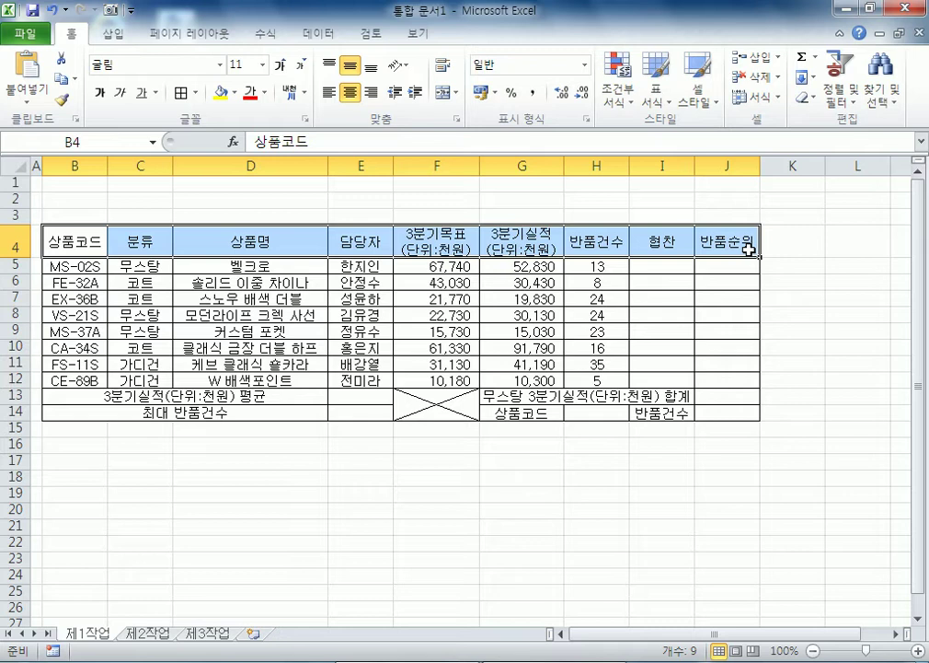
Step: Fill header row B4:J4 and label cells G14 and I14 with orange
left_click(235, 93)
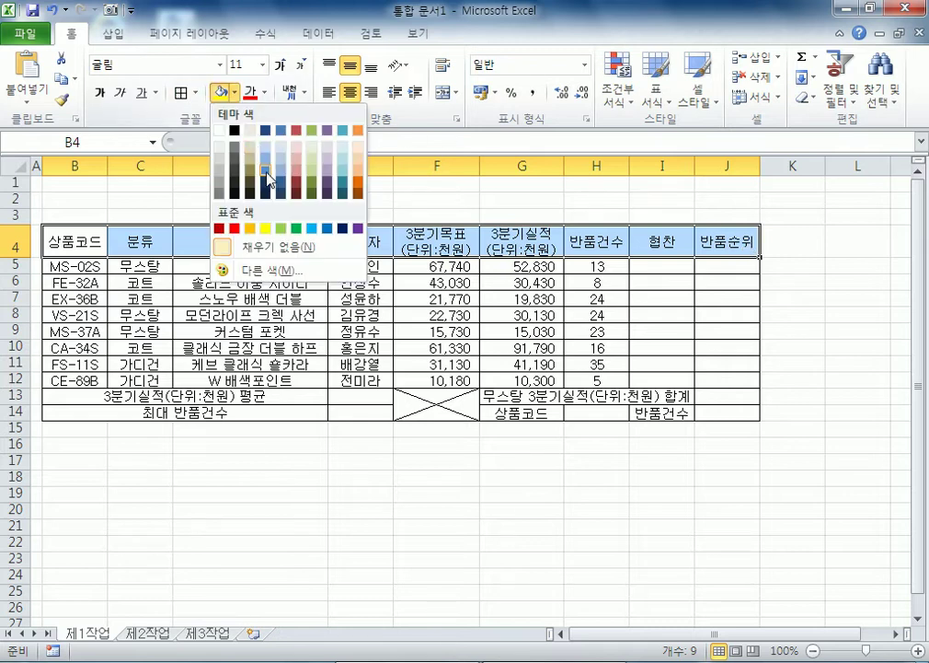
left_click(249, 227)
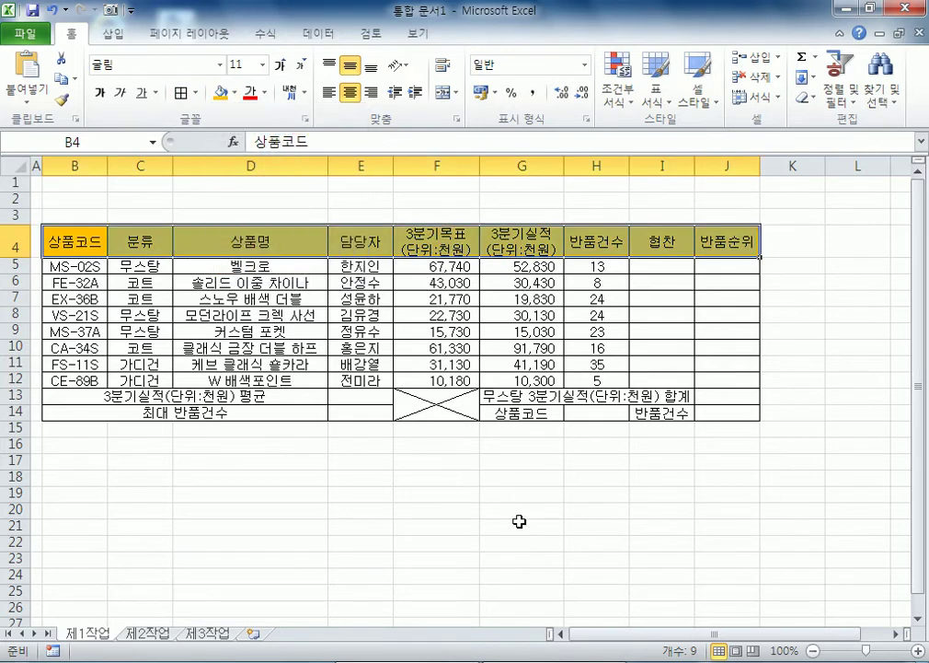
left_click(532, 415)
left_click(656, 416, "ctrl")
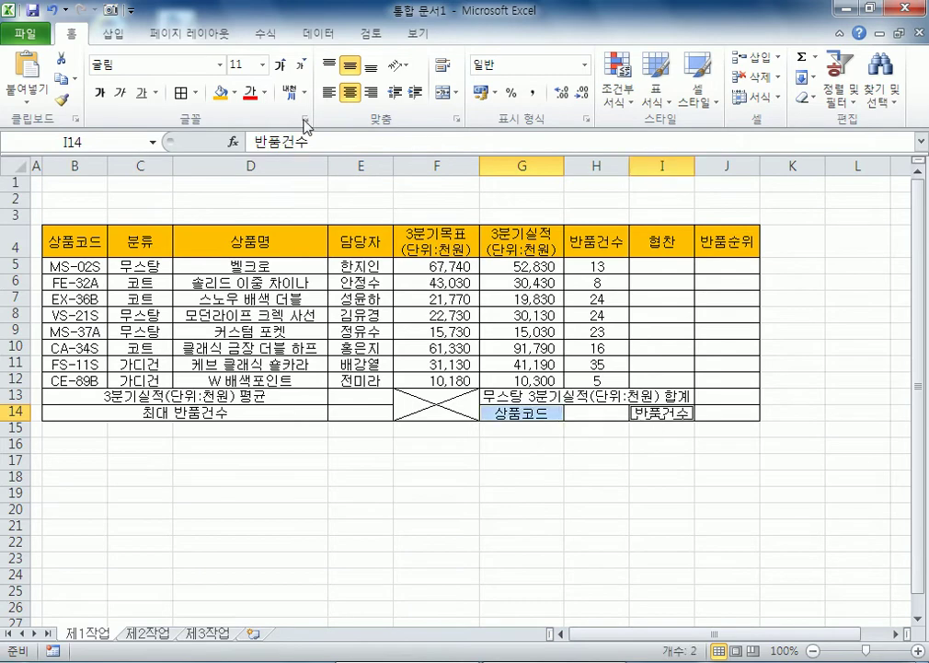
left_click(222, 92)
left_click_drag(856, 245, 781, 253)
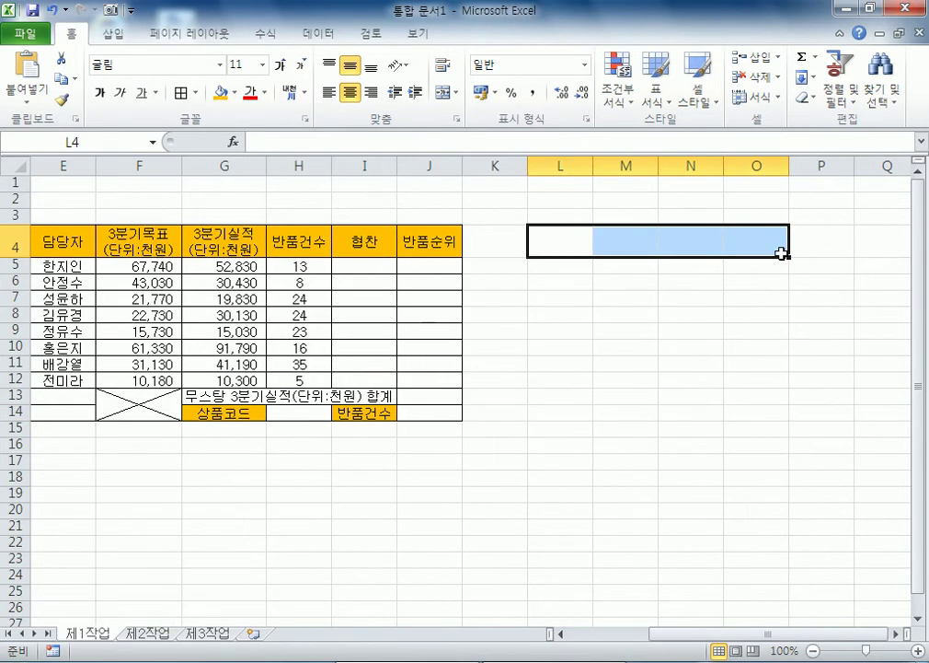
Step: Narrow column L, border L3:O4, and merge L3:L4 for the approval box
left_click_drag(586, 218, 752, 230)
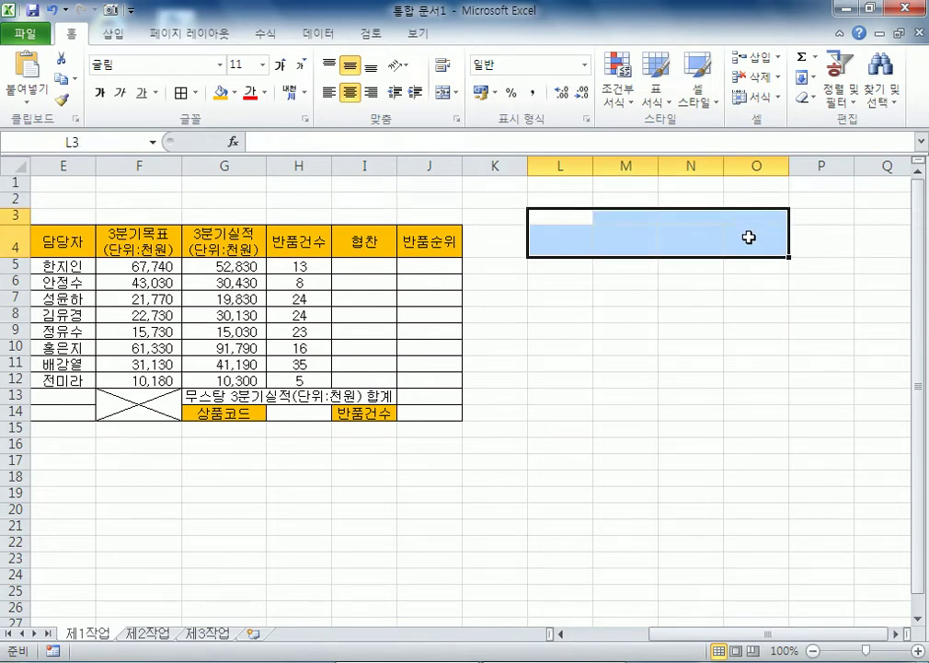
left_click_drag(593, 166, 559, 166)
left_click(548, 211)
left_click_drag(548, 216, 700, 250)
left_click(181, 92)
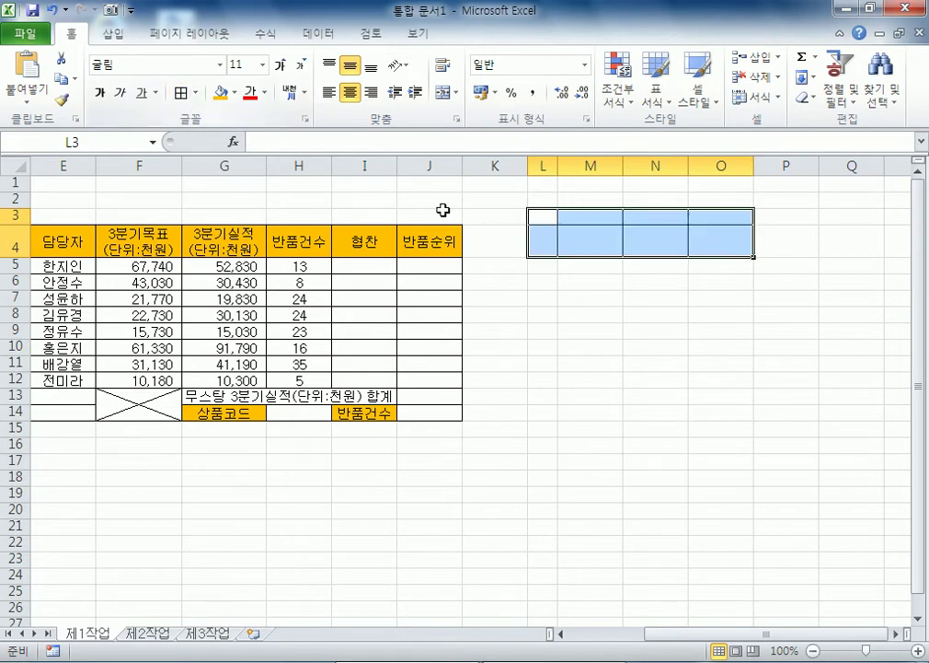
left_click_drag(535, 227, 539, 232)
left_click(446, 93)
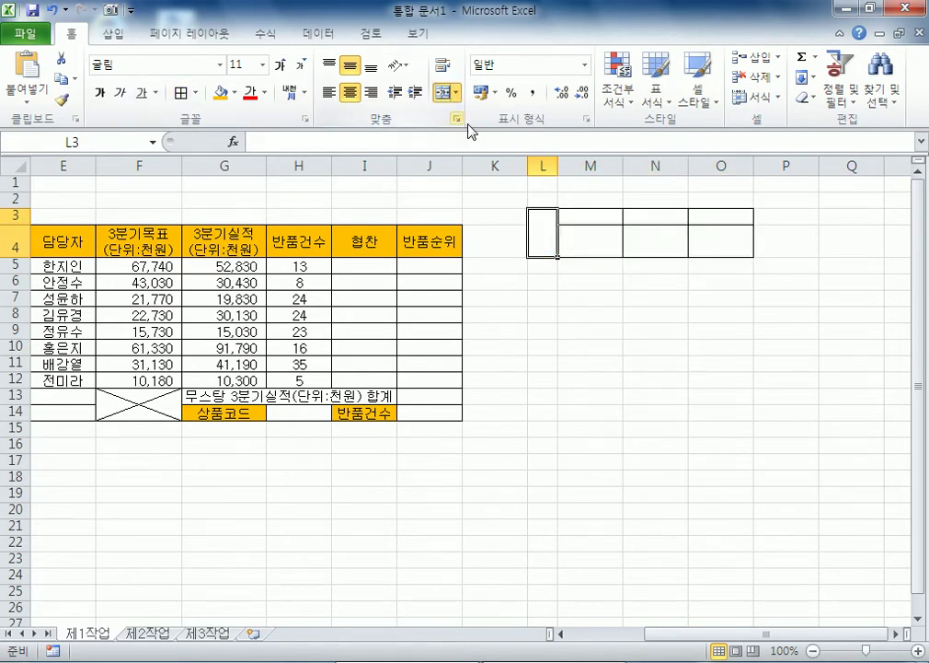
Step: Enter 결재 on two lines in L3, then headings 담당, 팀장, 부장 in M3:O3
type("ㄱ")
key("alt+Return")
type("재")
key("Tab")
type("담당")
key("Tab")
type("팀ㅈㅏㅇ")
key("Tab")
type("부장")
key("Return")
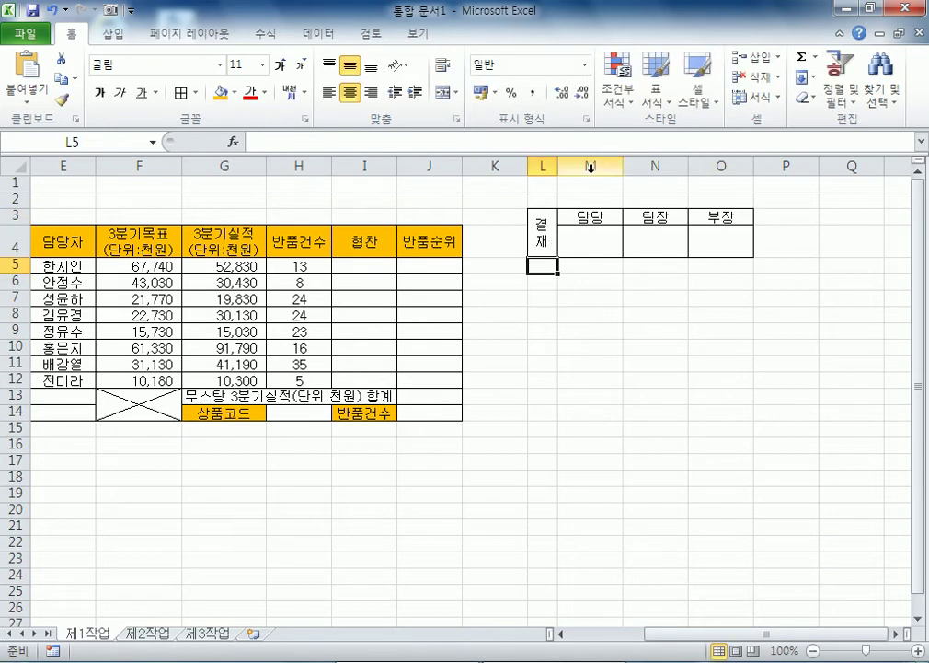
Step: Resize columns M through O to an equal width of about 5.75
left_click_drag(590, 166, 716, 162)
left_click(653, 162)
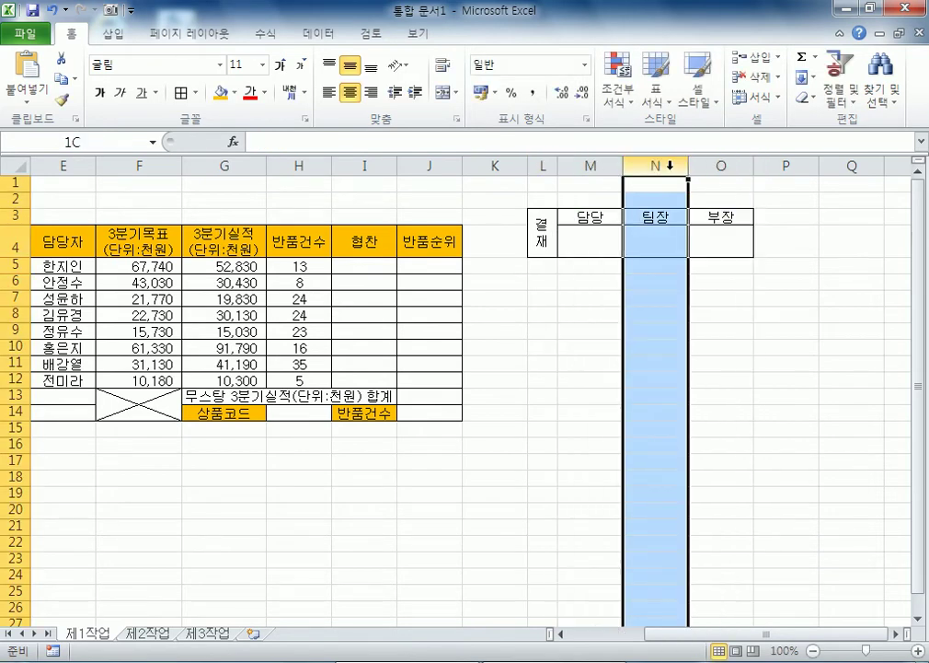
left_click_drag(611, 181, 665, 167)
left_click_drag(600, 165, 605, 170)
left_click_drag(546, 226, 660, 235)
Step: Paste the copied L3:O4 approval box as a picture and move it above the table
key("ctrl+c")
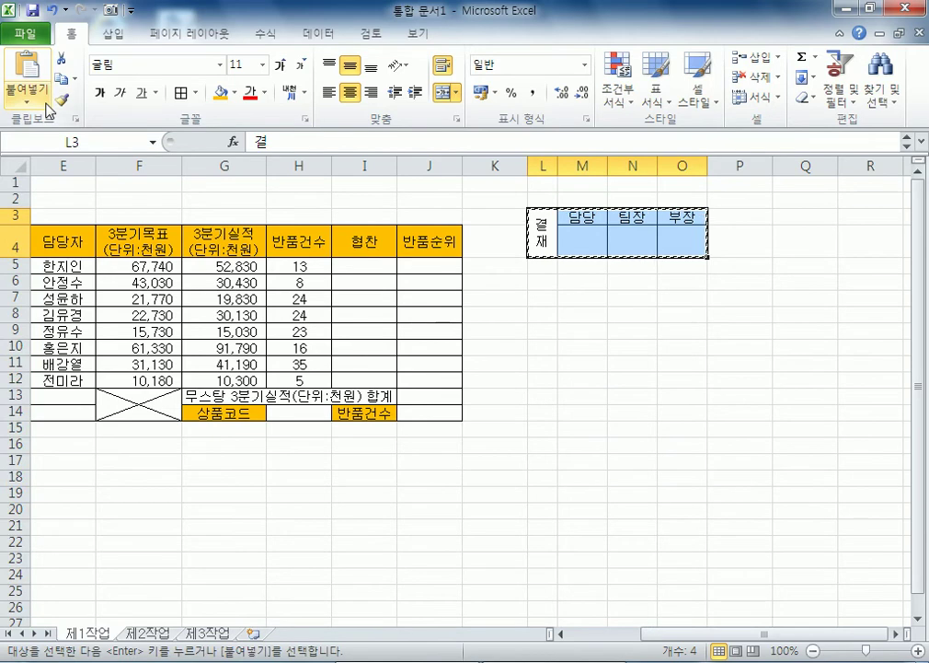
left_click(46, 103)
left_click(99, 263)
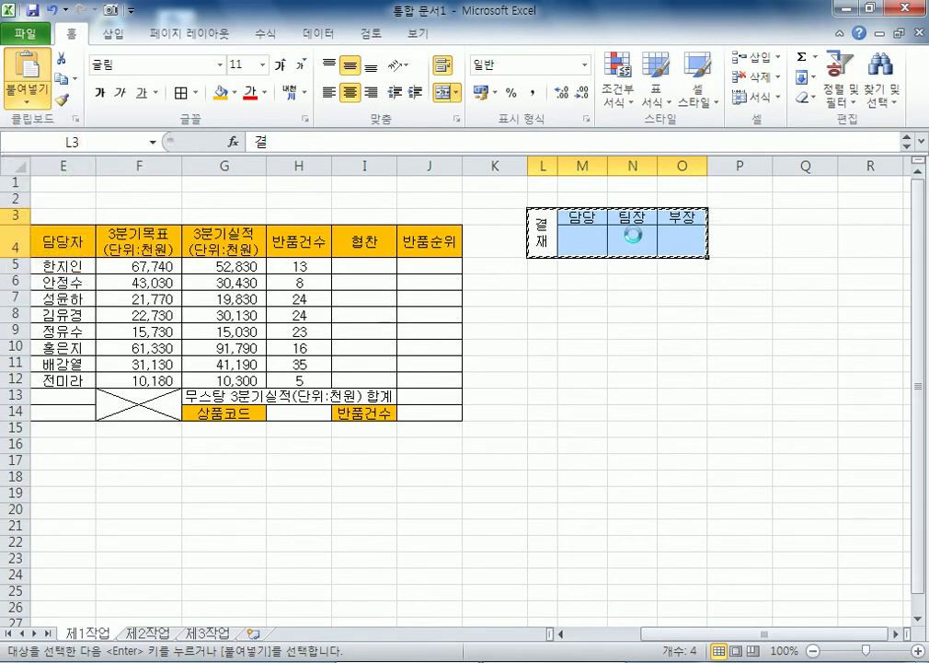
left_click_drag(632, 242, 372, 198)
left_click(501, 394)
Step: Make rows 1–3 taller and settle the approval picture onto H2:J3
left_click_drag(14, 182, 8, 227)
left_click(330, 208)
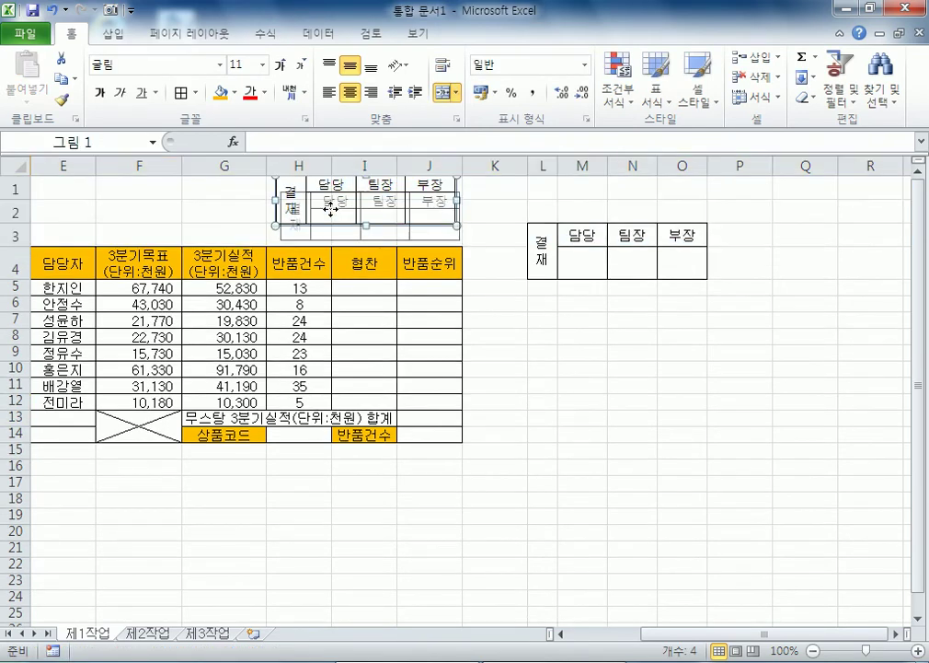
left_click_drag(329, 209, 331, 213)
left_click(581, 385)
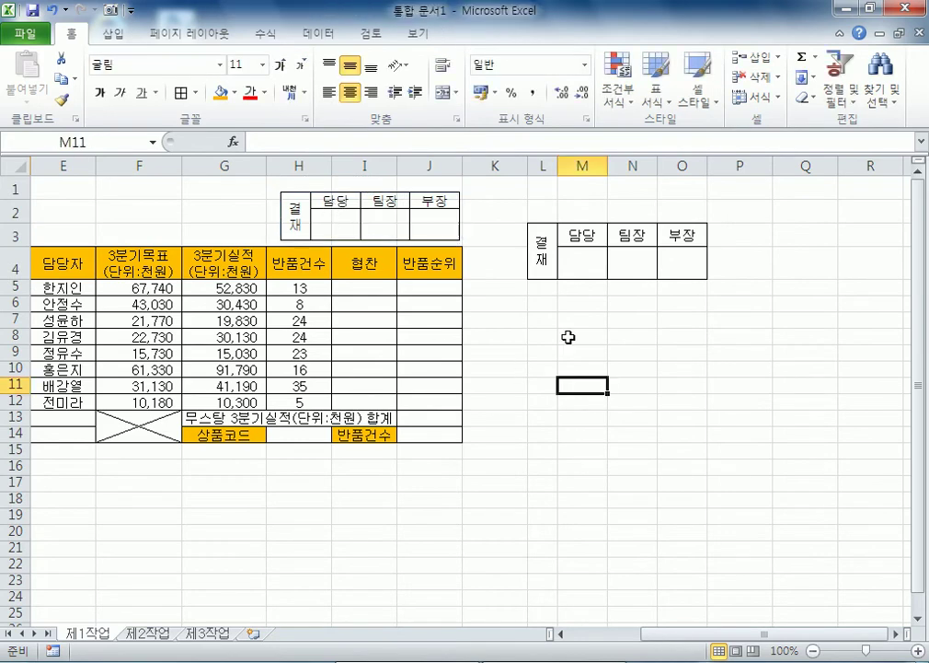
key("Home")
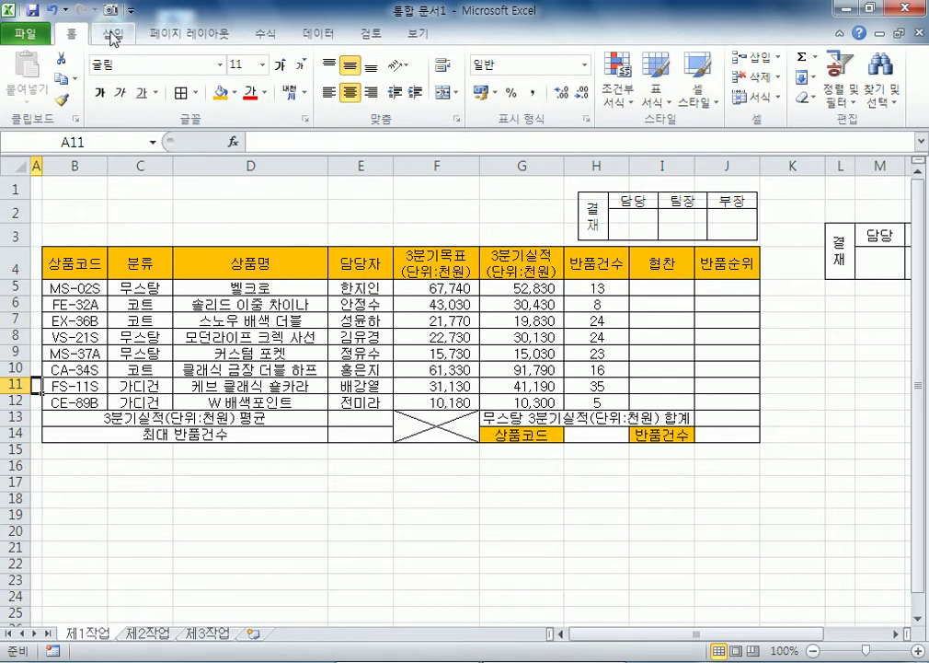
Step: Draw a rounded rectangle over B1:G3 and type the title 남성 아우터 판매실적 현황 in it
left_click(113, 34)
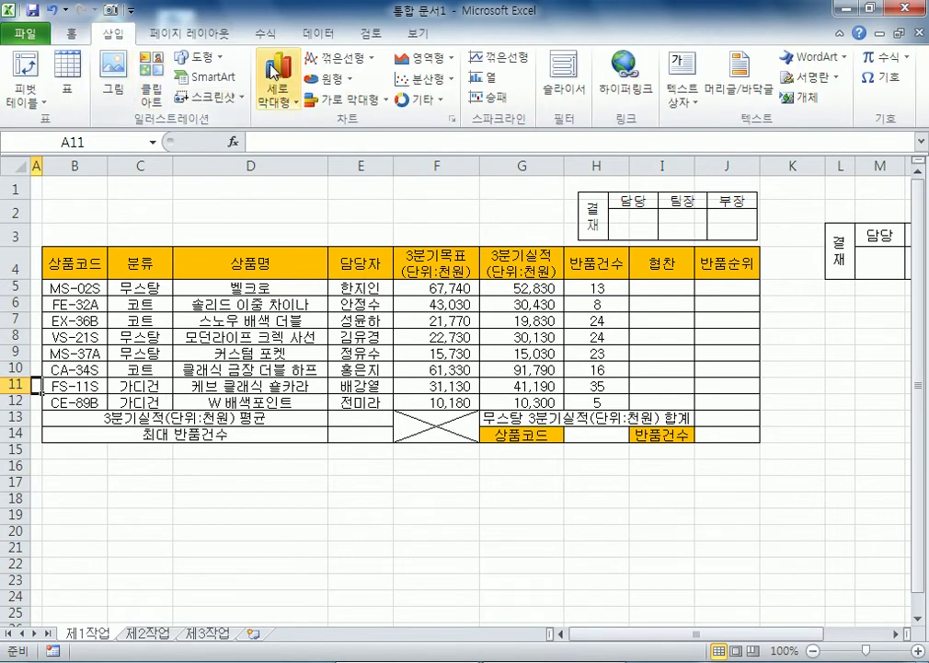
left_click(175, 55)
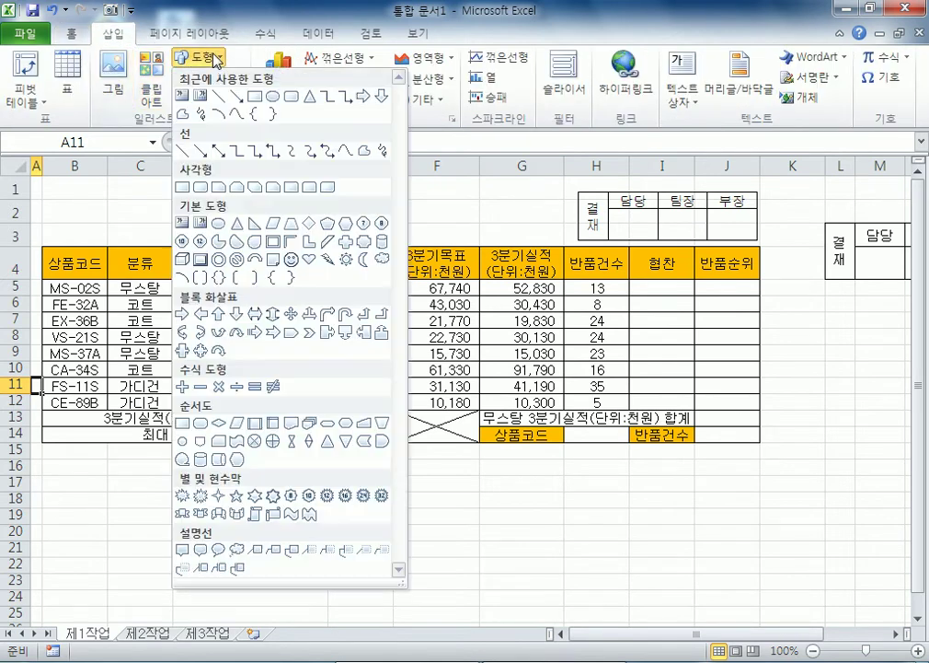
left_click(181, 187)
mouse_move(55, 180)
left_mouse_down()
mouse_move(548, 241)
mouse_move(551, 233)
left_mouse_up()
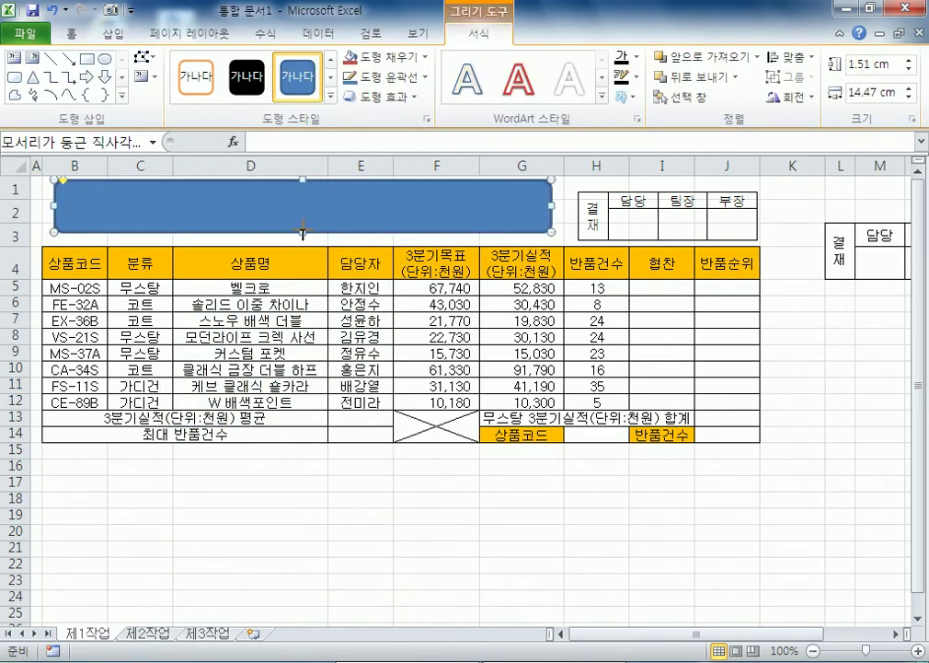
left_click_drag(304, 238, 303, 242)
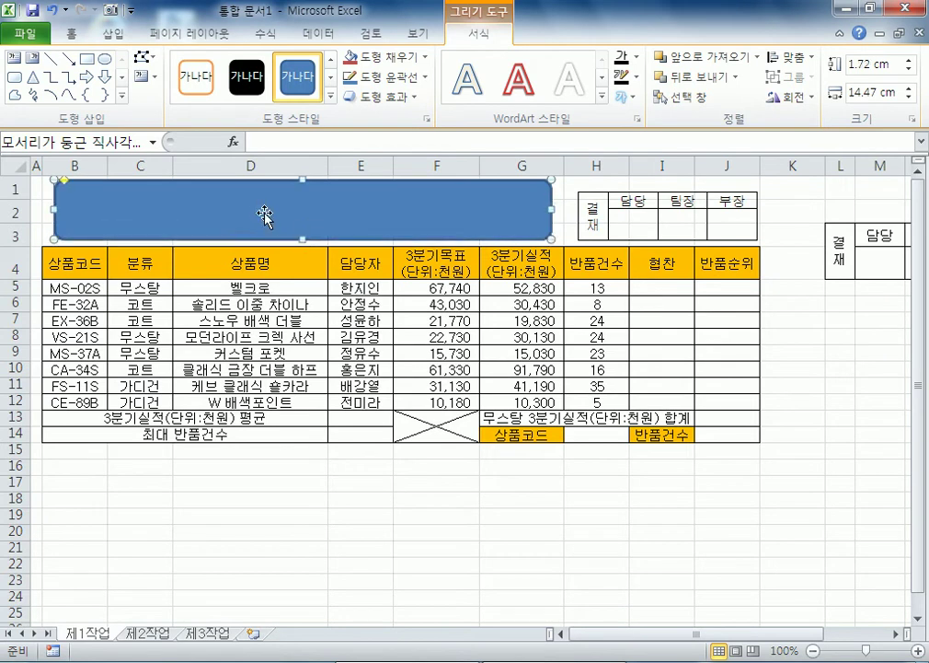
type("남성")
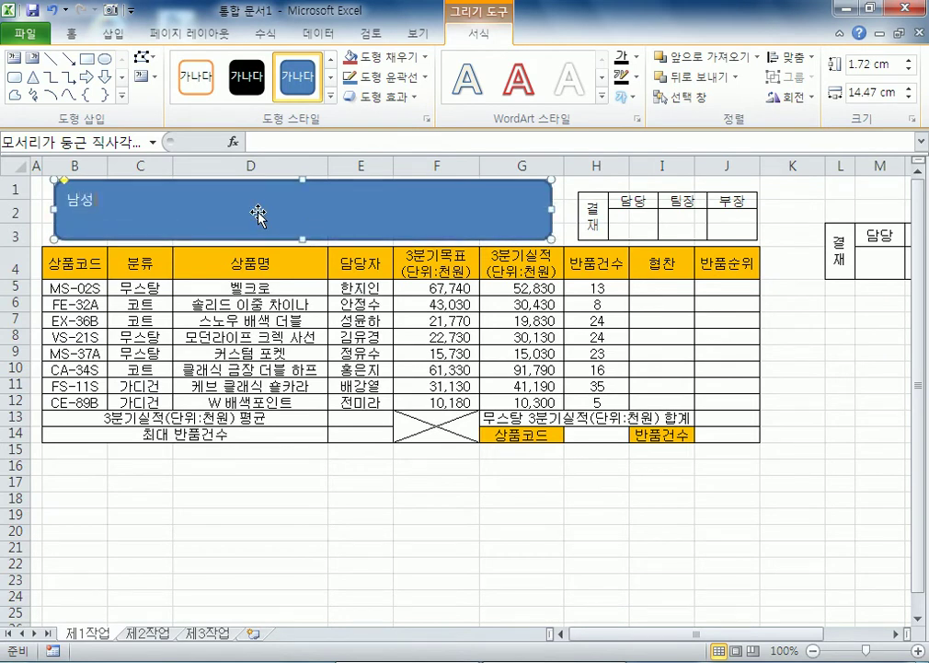
type(" 아우터 판매실ㅈ")
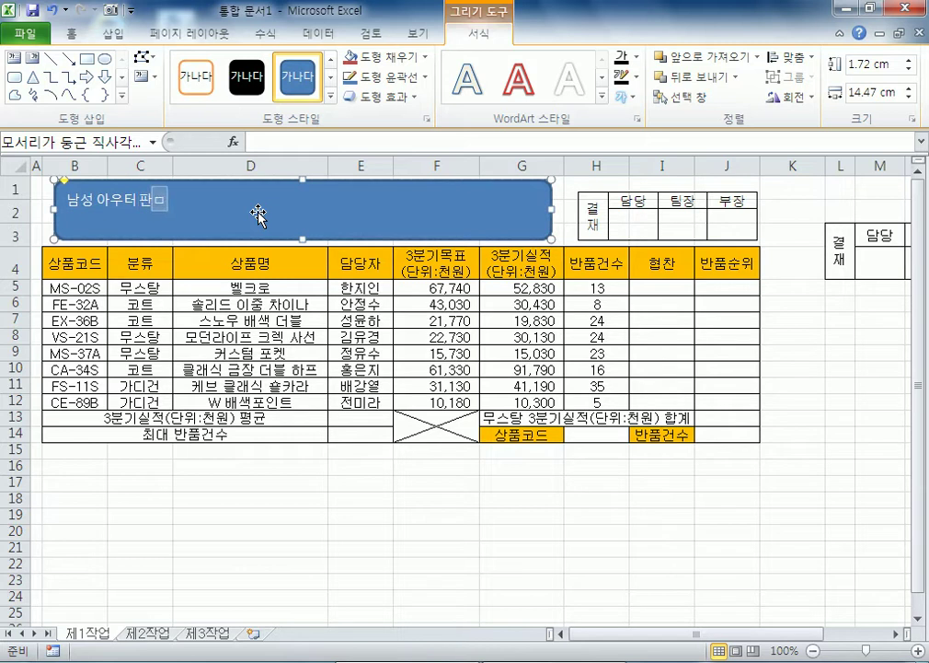
type(" 현호")
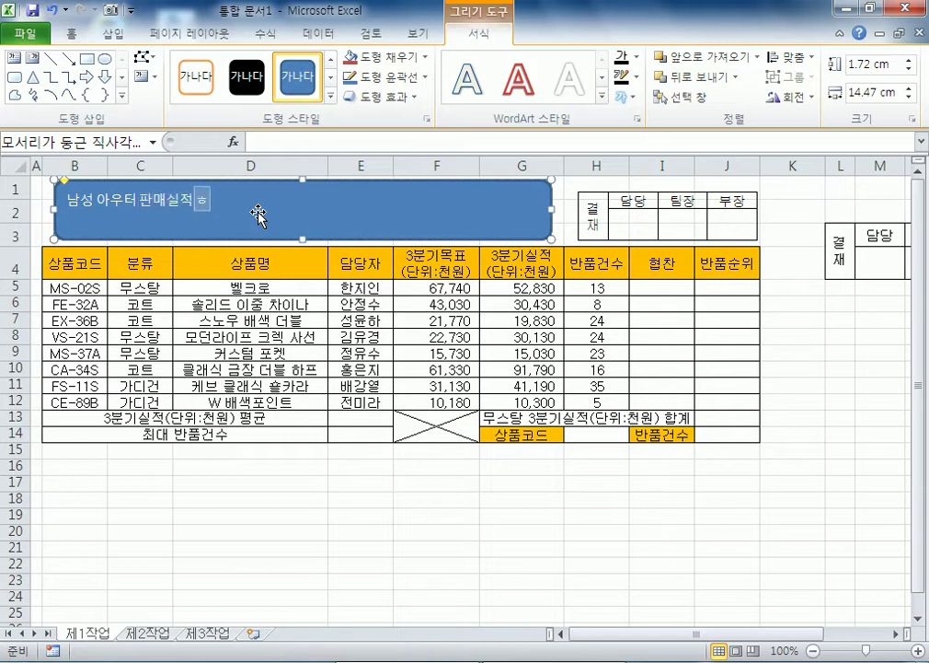
left_click(72, 35)
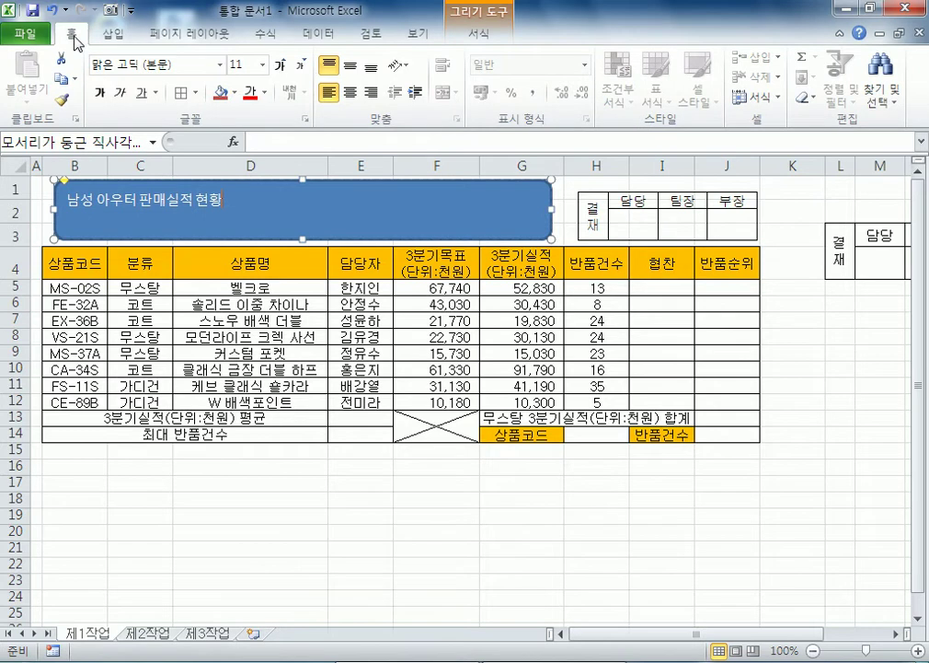
Step: Centre the title text both ways and give the box an Offset Right shadow
left_click(350, 92)
left_click(351, 66)
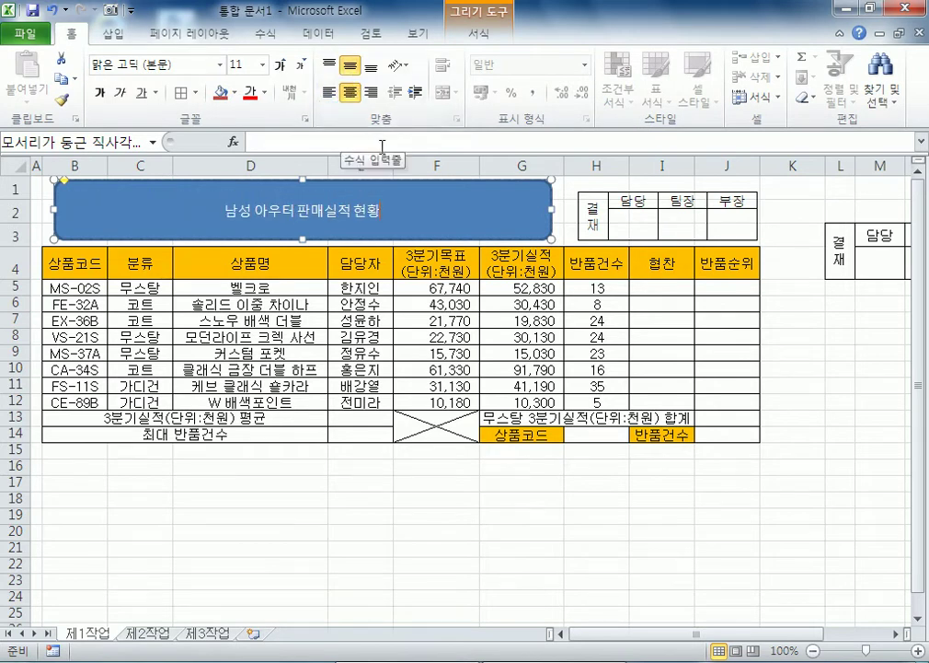
double_click(527, 189)
left_click(412, 96)
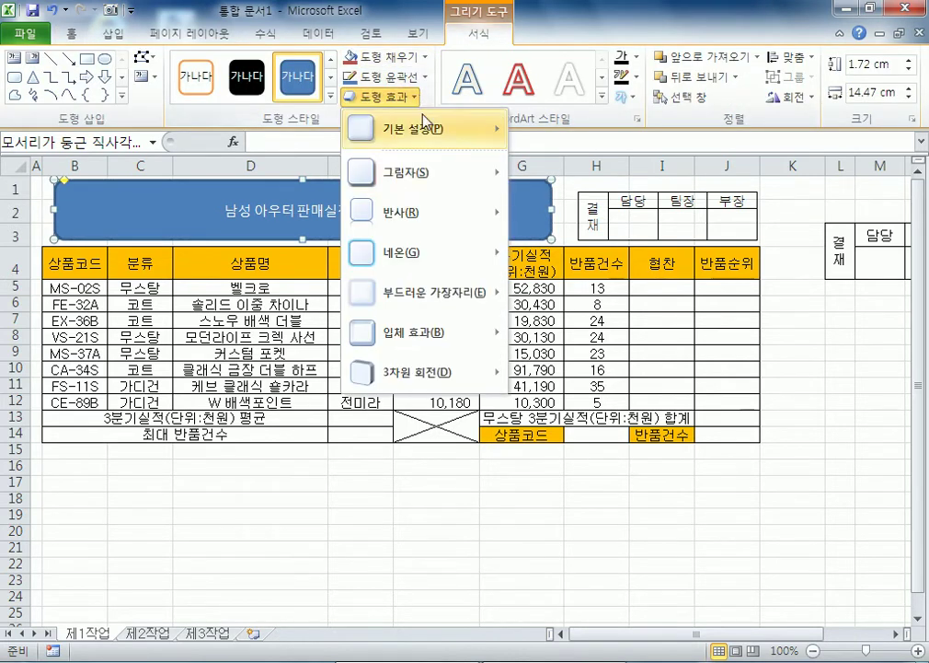
mouse_move(431, 189)
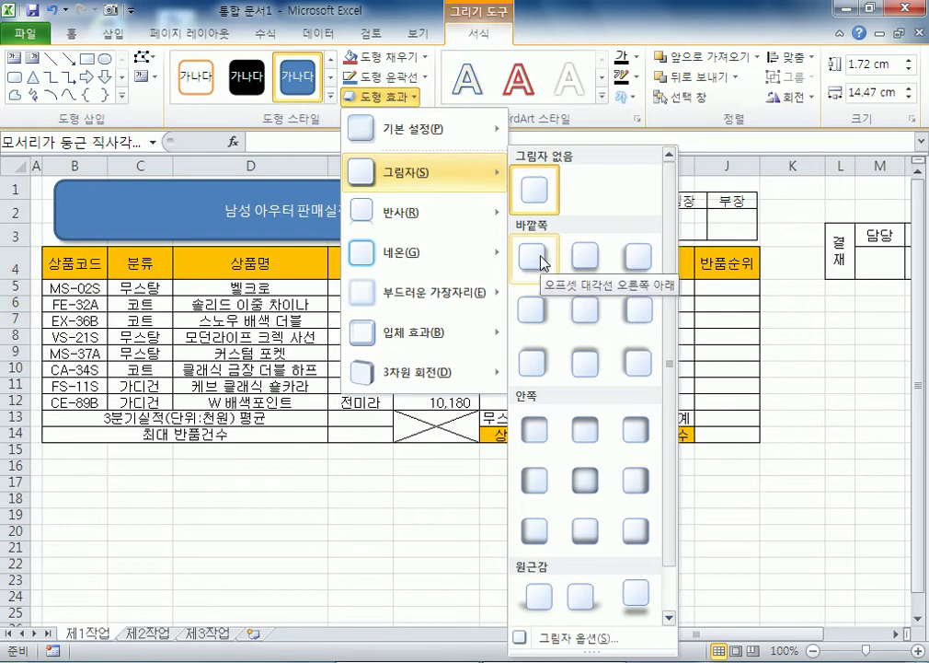
left_click(544, 311)
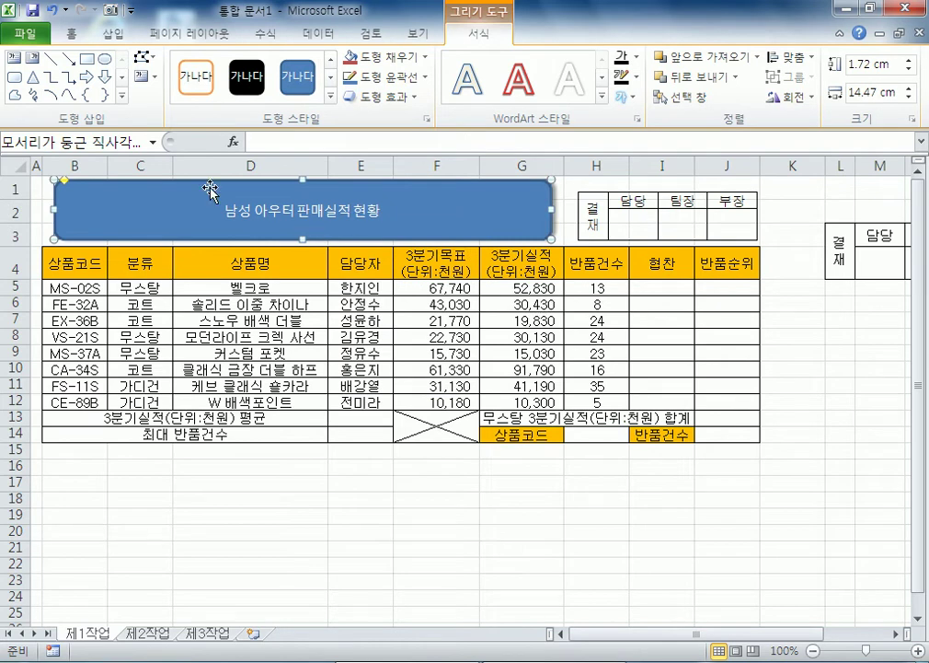
Step: Set the title font to 굴림 at 24 pt
left_click(71, 33)
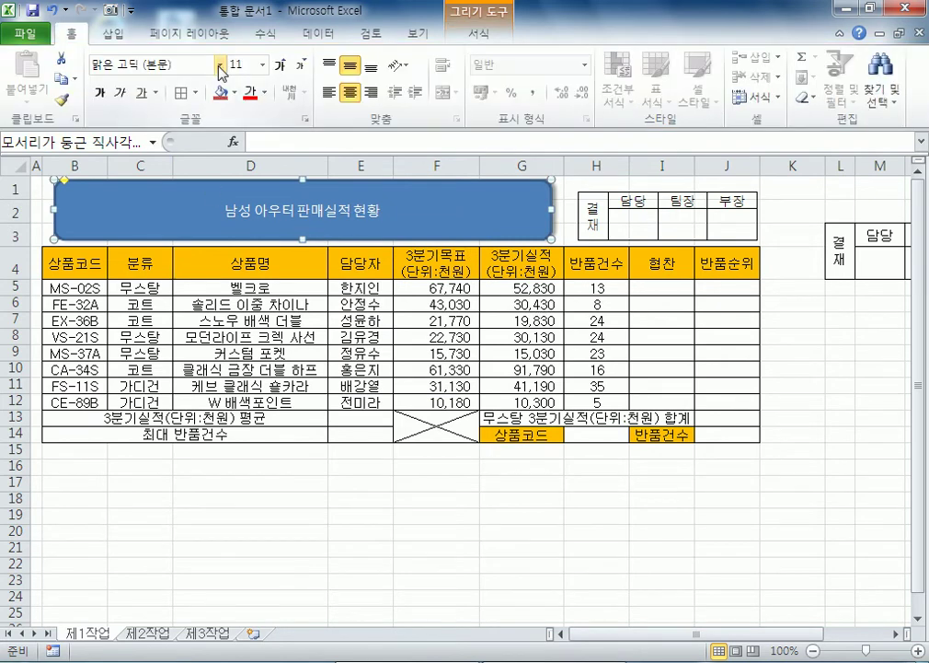
left_click(220, 64)
scroll(193, 339, "down", 3)
scroll(193, 338, "down", 20)
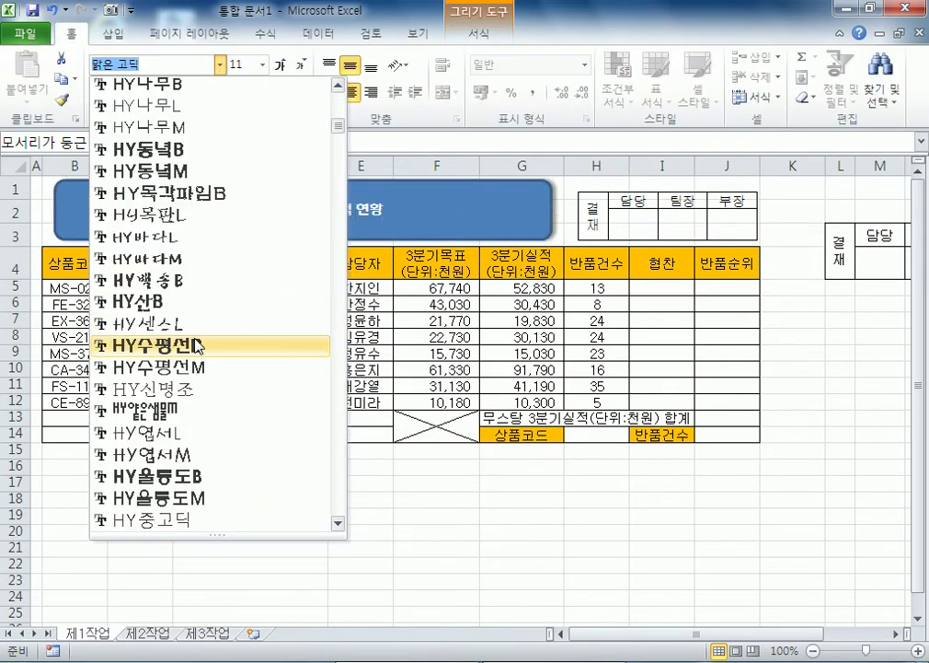
scroll(192, 358, "down", 10)
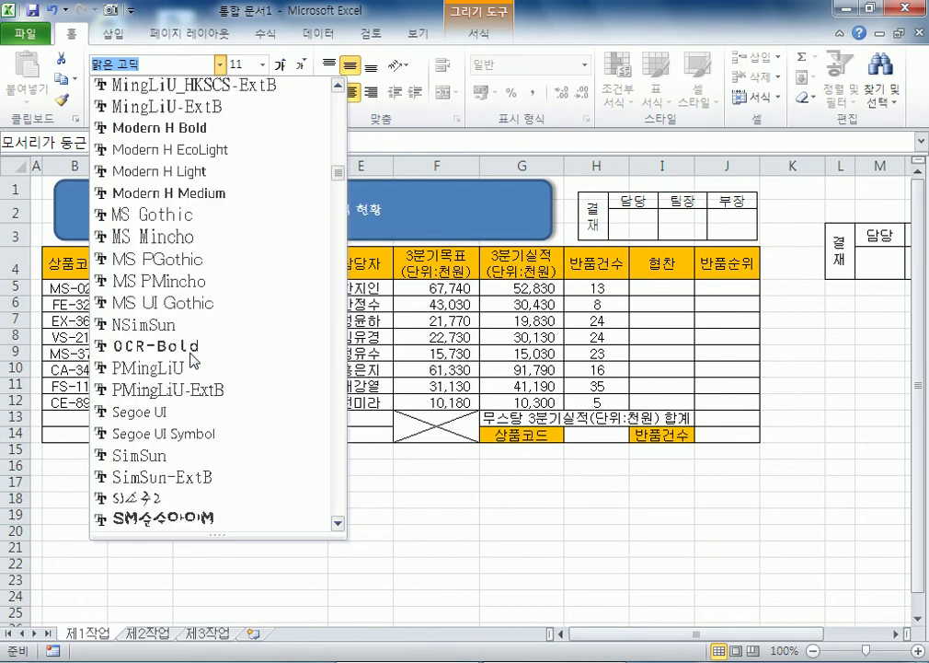
left_click(168, 369)
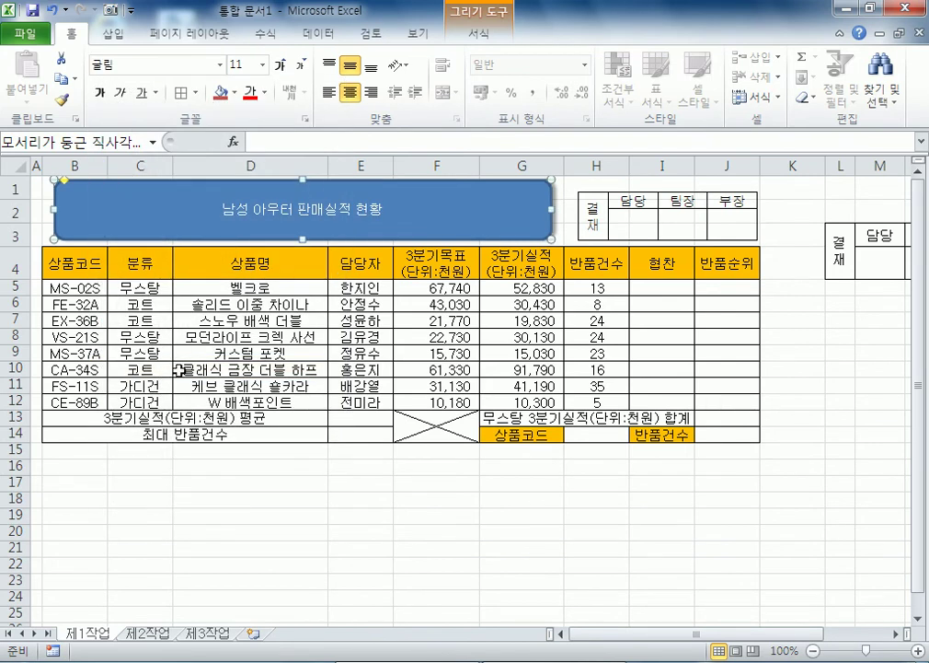
left_click(284, 65)
left_click(288, 64)
left_click(289, 65)
left_click(288, 64)
left_click(288, 64)
left_click(288, 64)
left_click(288, 64)
left_click(289, 64)
left_click(288, 64)
left_click(302, 64)
left_click(302, 64)
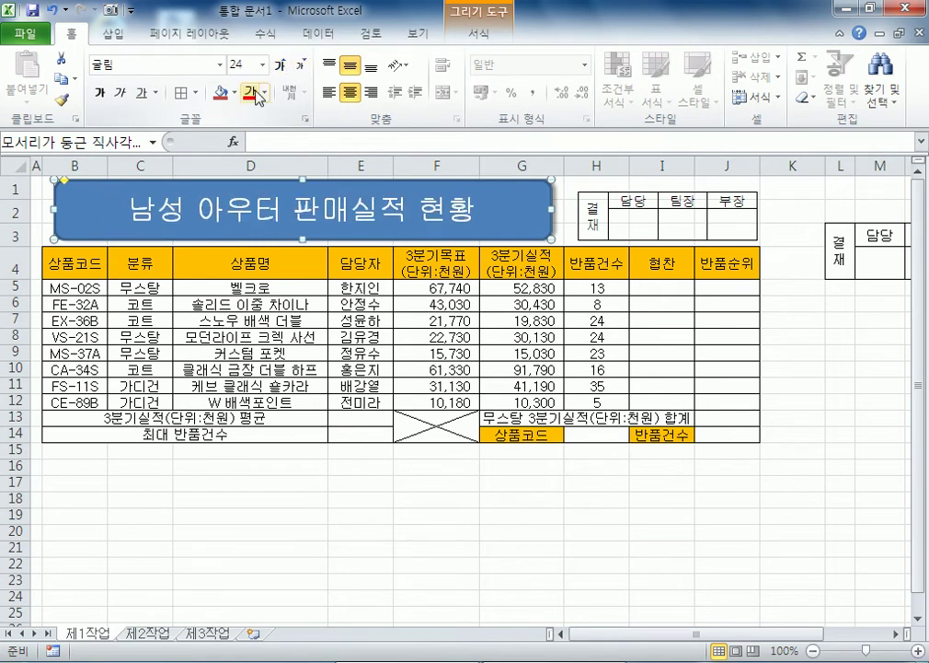
Step: Make the title text bold black and fill the box yellow
left_click(264, 92)
left_click(273, 117)
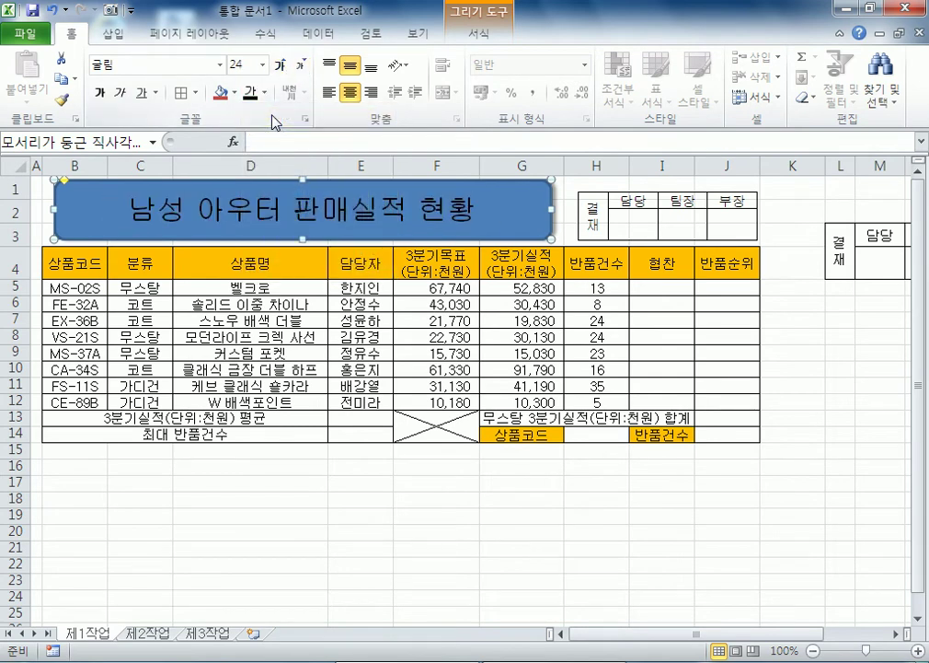
left_click(99, 93)
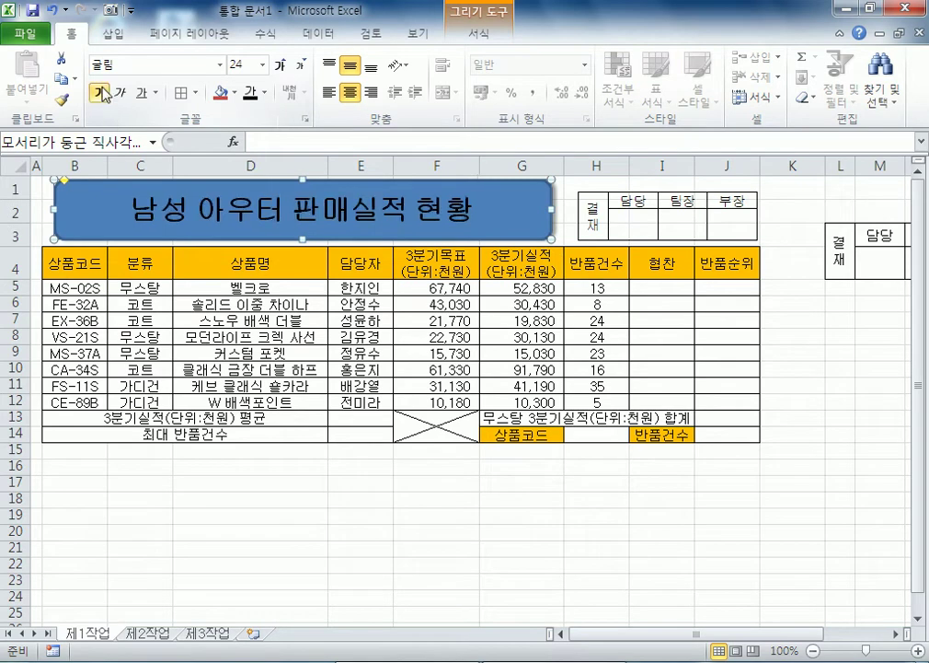
left_click(236, 93)
left_click(266, 249)
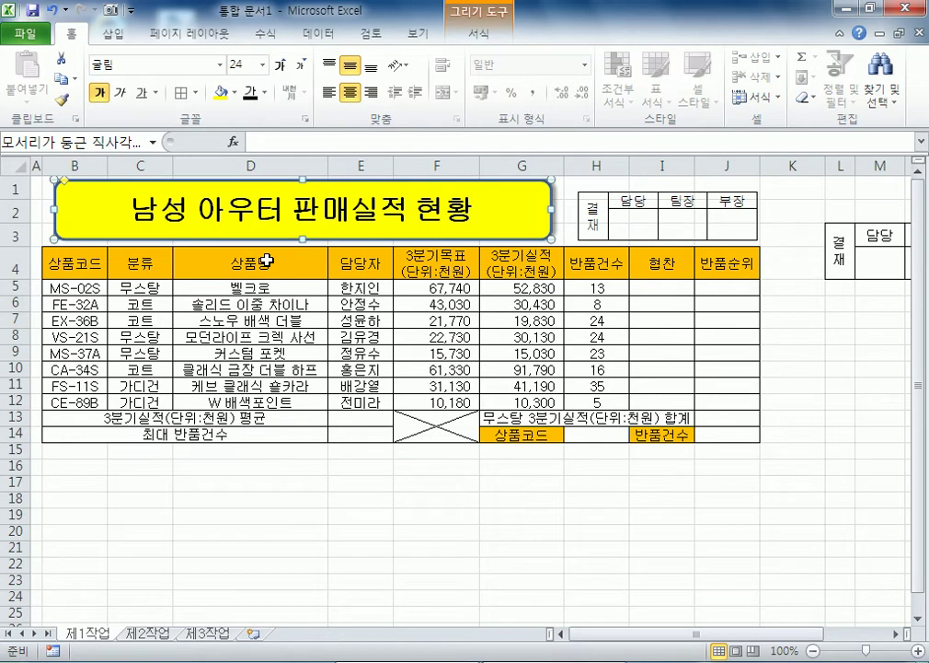
left_click(369, 306)
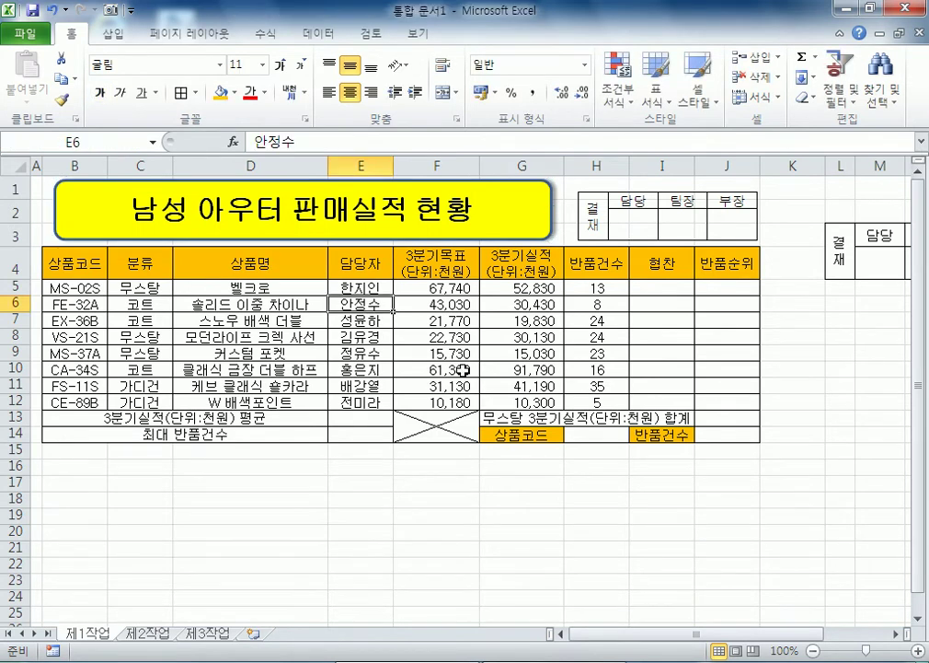
Step: Restrict H14 to a validation list sourced from the product codes $B$5:$B$12
left_click(624, 433)
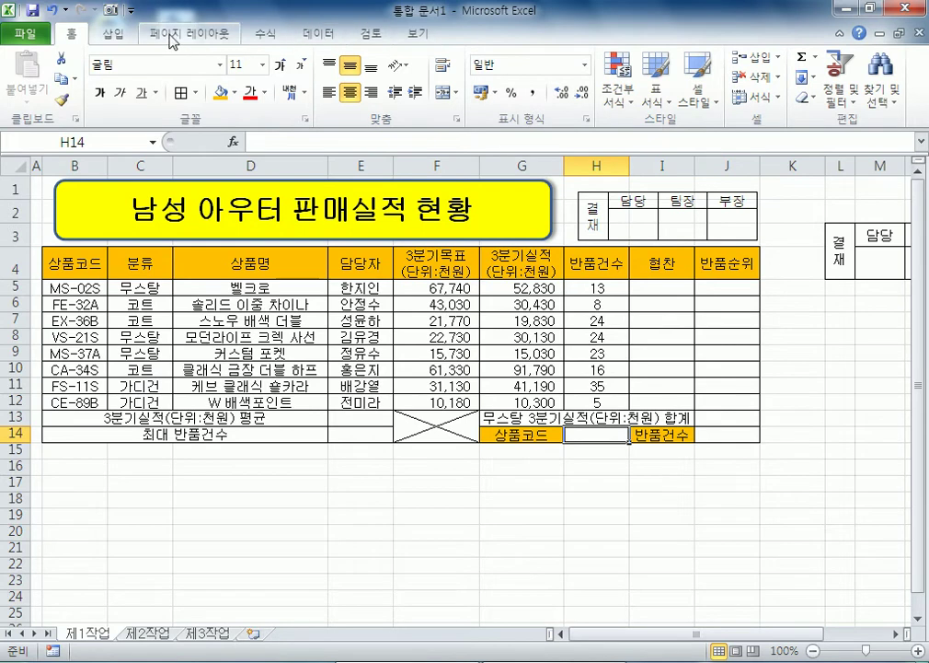
left_click(114, 34)
left_click(262, 38)
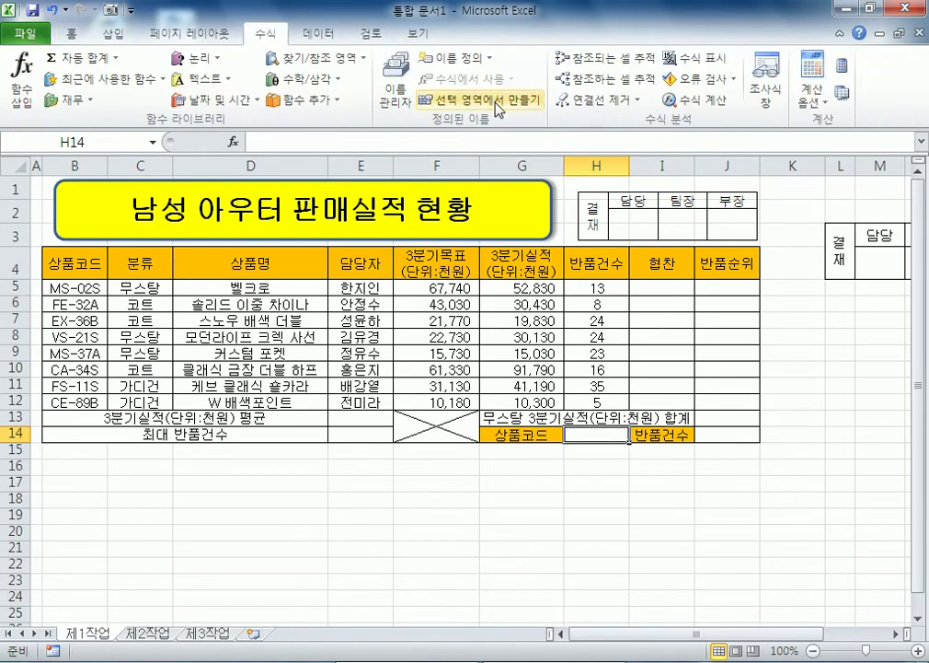
left_click(314, 39)
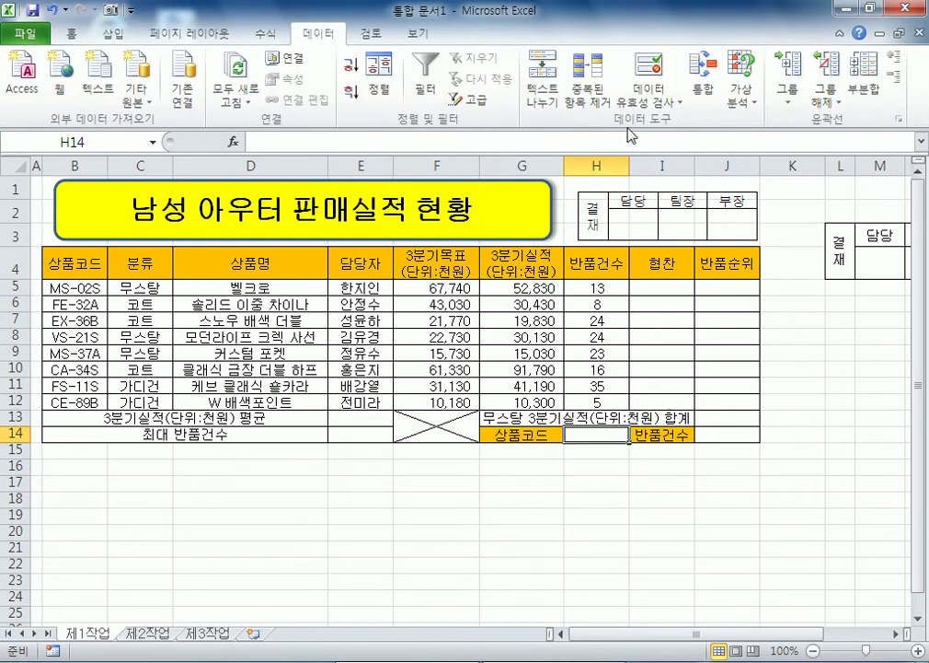
left_click(649, 101)
left_click(654, 122)
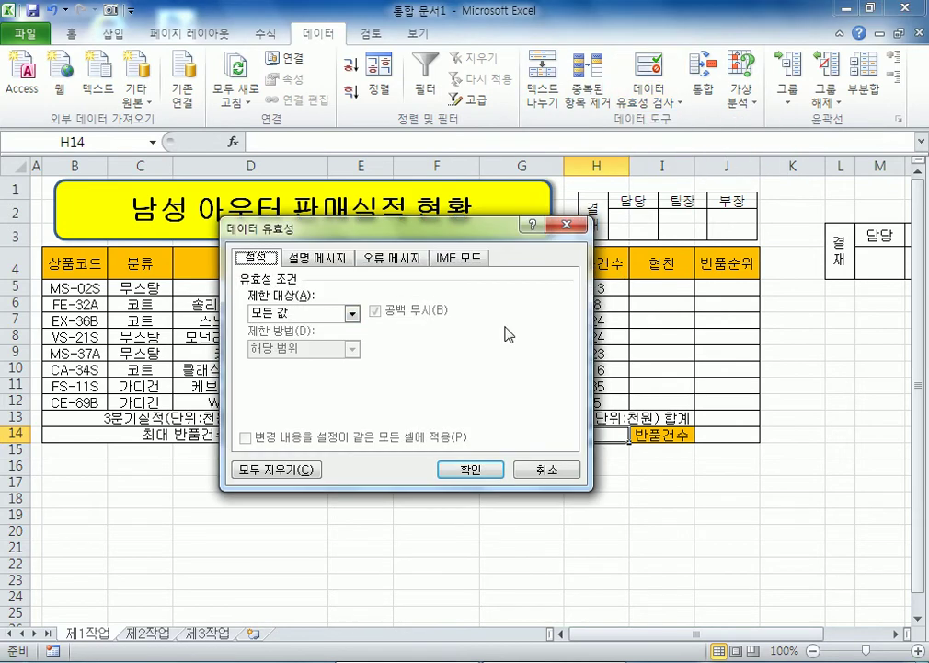
left_click(295, 314)
left_click(288, 322)
left_click(288, 313)
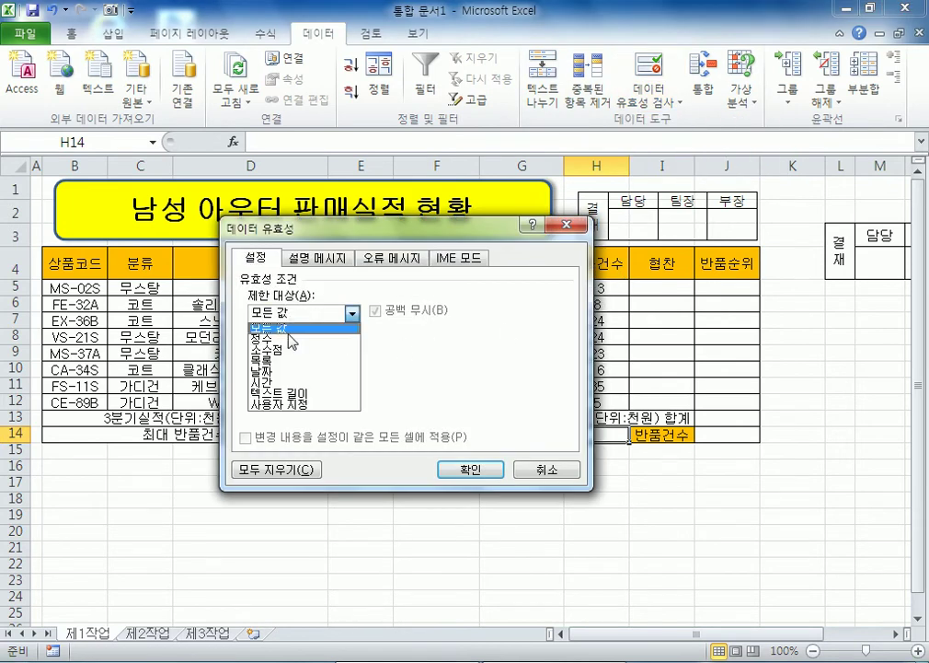
left_click(292, 364)
left_click(296, 385)
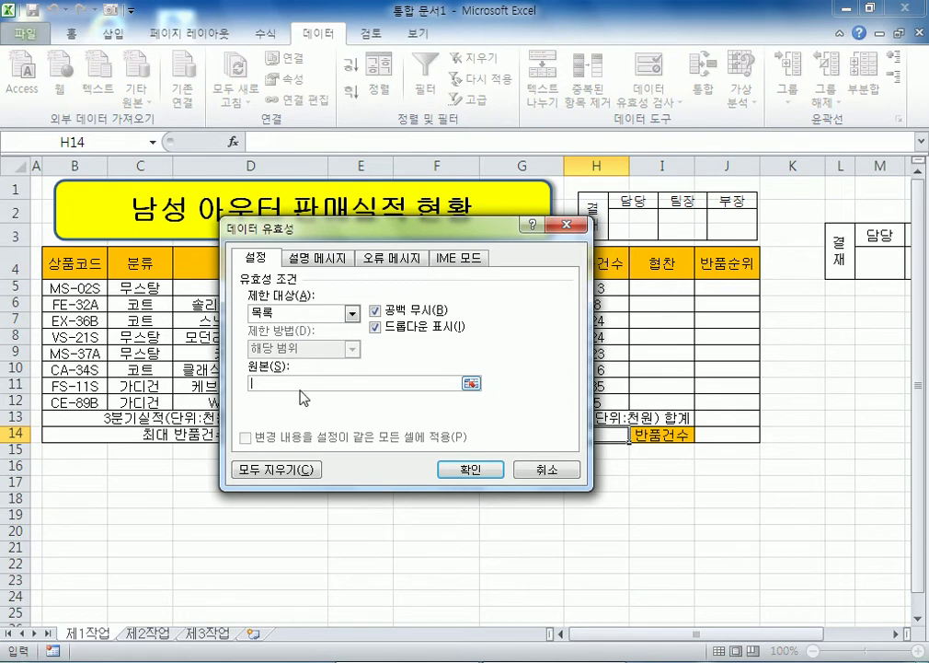
left_click_drag(76, 288, 73, 402)
left_click(470, 469)
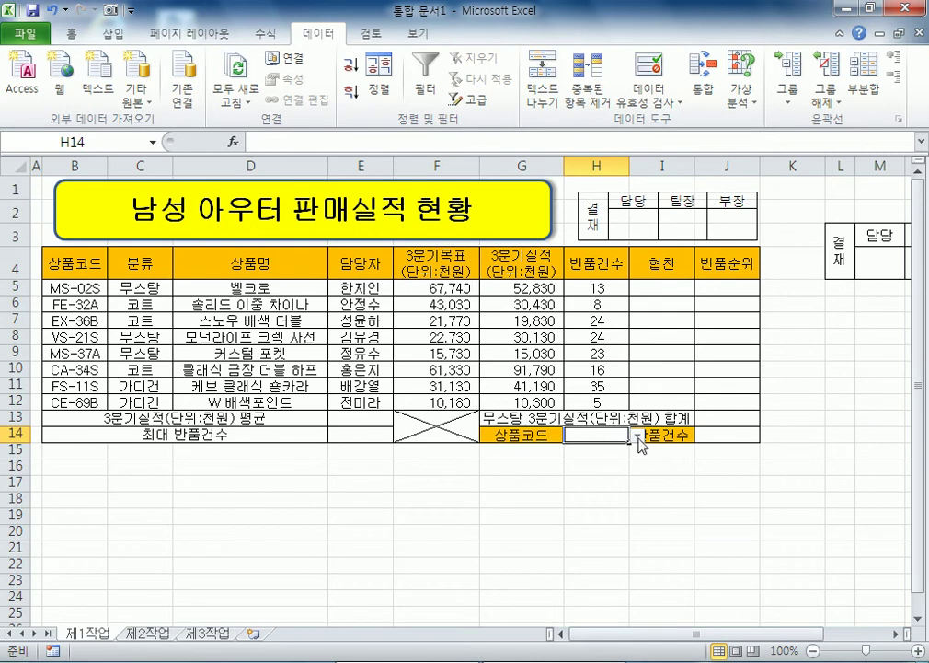
Step: Choose MS-02S from H14's drop-down list
left_click(637, 434)
left_click(589, 448)
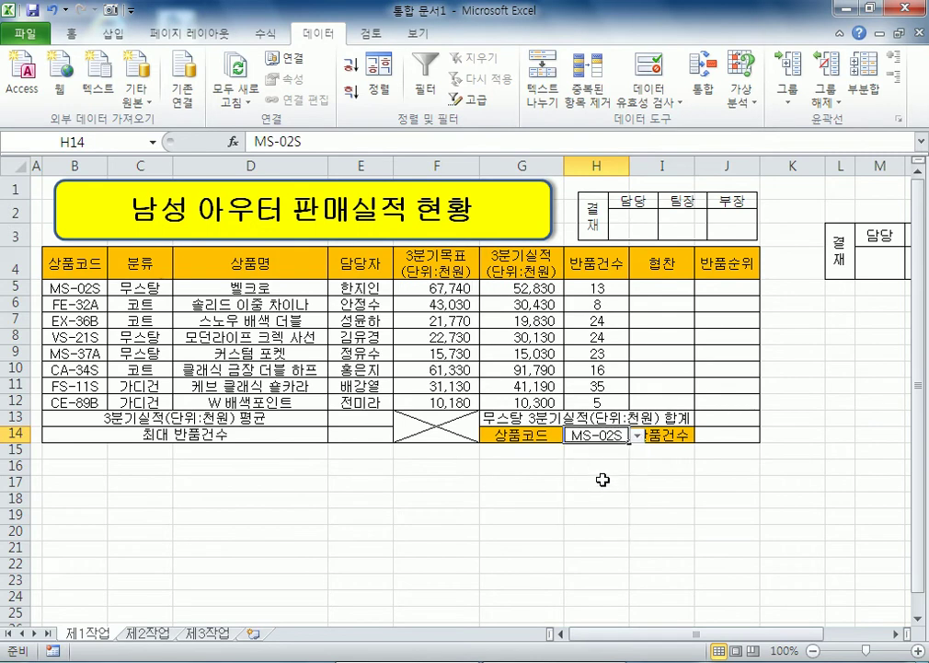
left_click(541, 321)
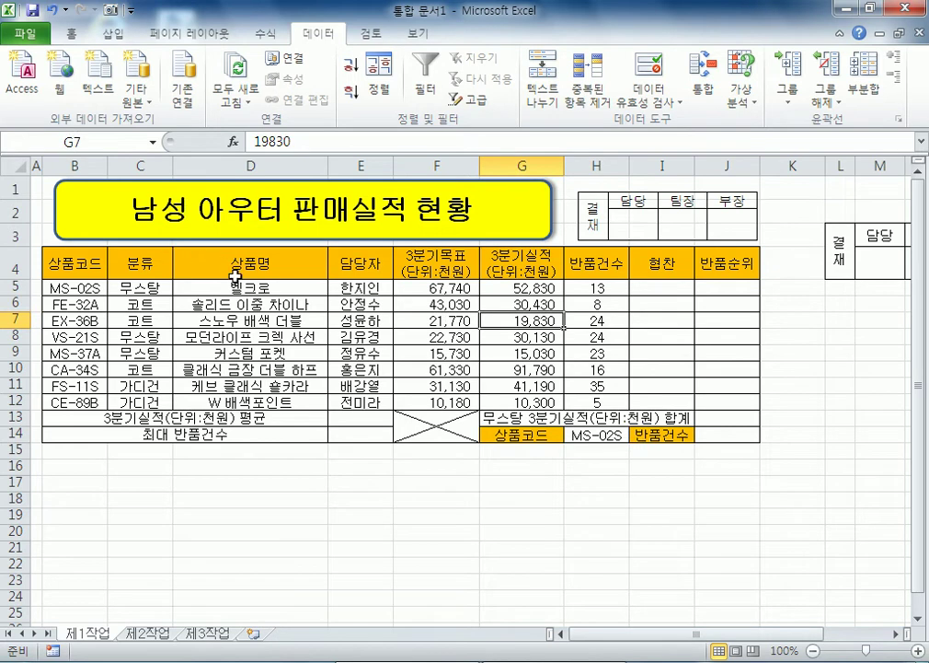
Step: Name the return-count range H5:H12 반품건수
left_click_drag(596, 288, 597, 403)
left_click(114, 150)
type("반품거")
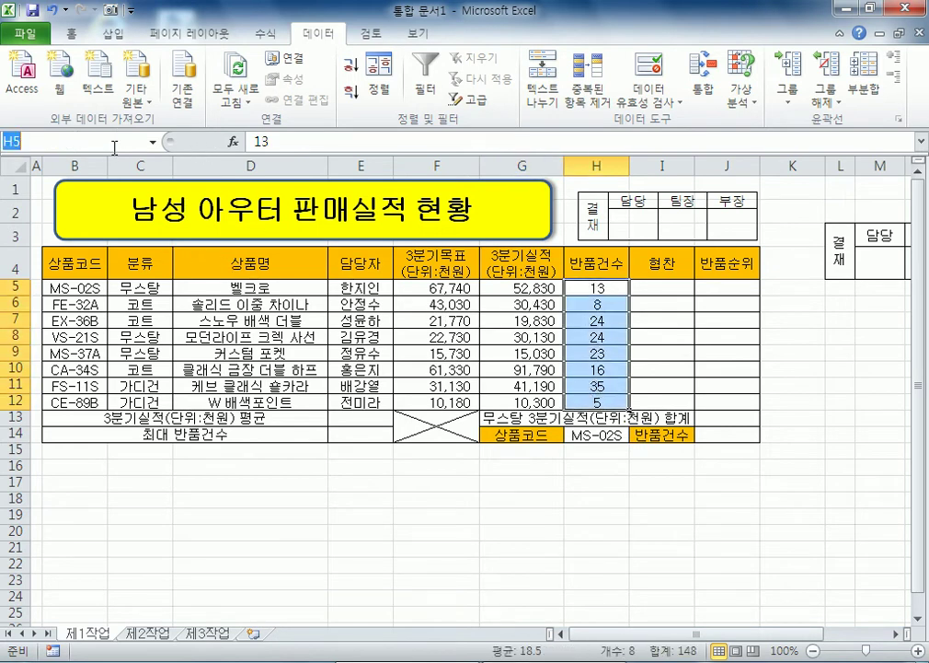
type("ㄴ수")
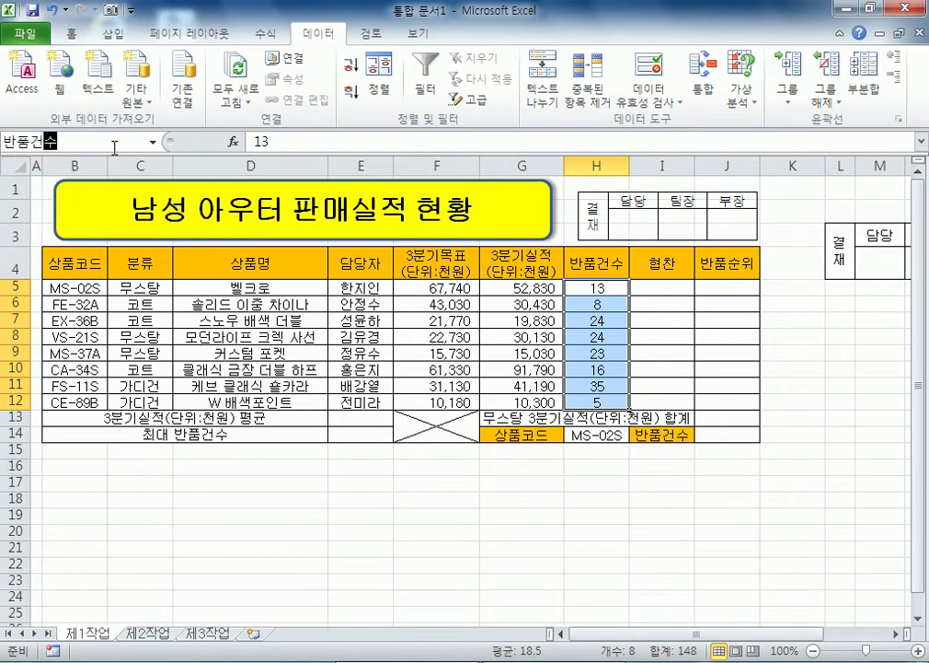
key("Return")
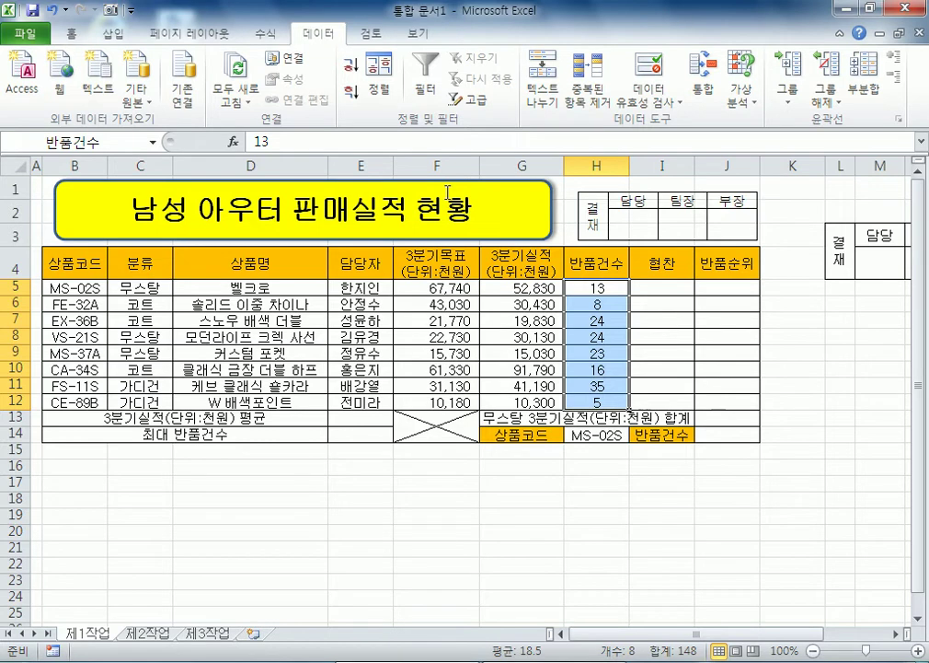
Step: Apply the custom format G/표준"건" to H5:H12 and right-align the counts
key("ctrl+1")
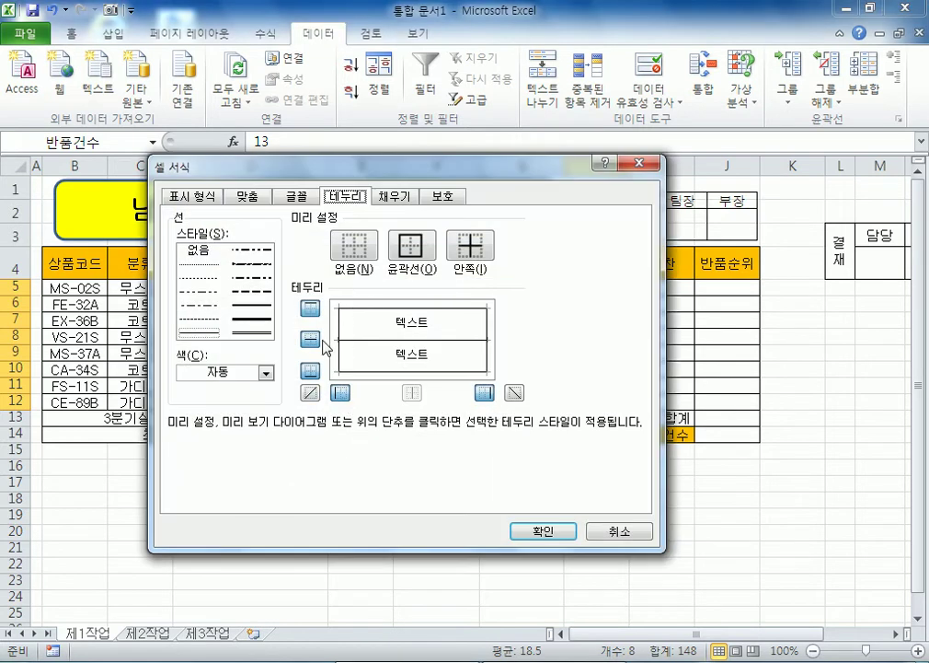
left_click(211, 197)
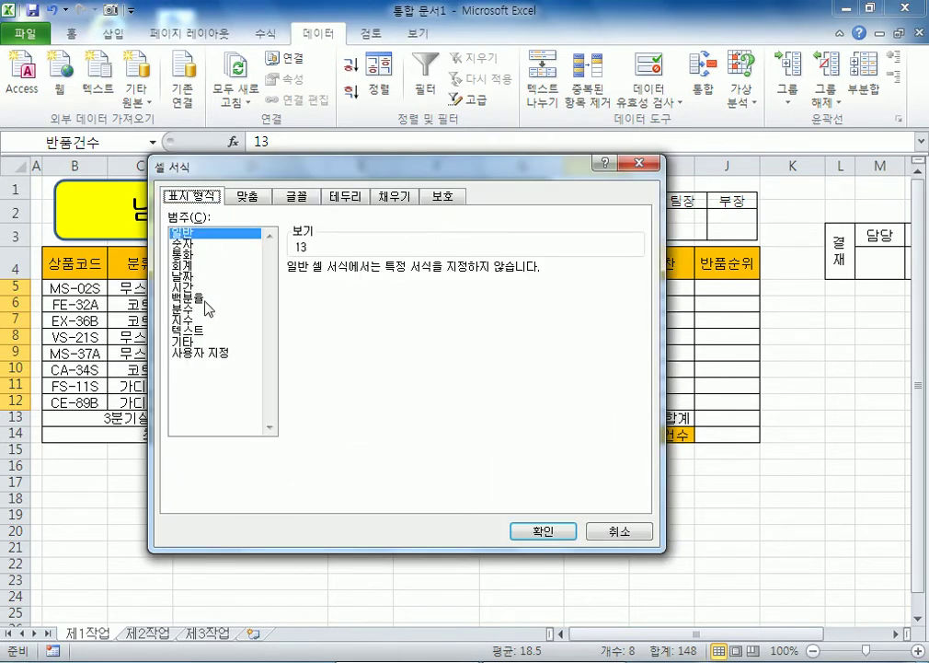
left_click(204, 354)
left_click(359, 281)
type("ㄱ")
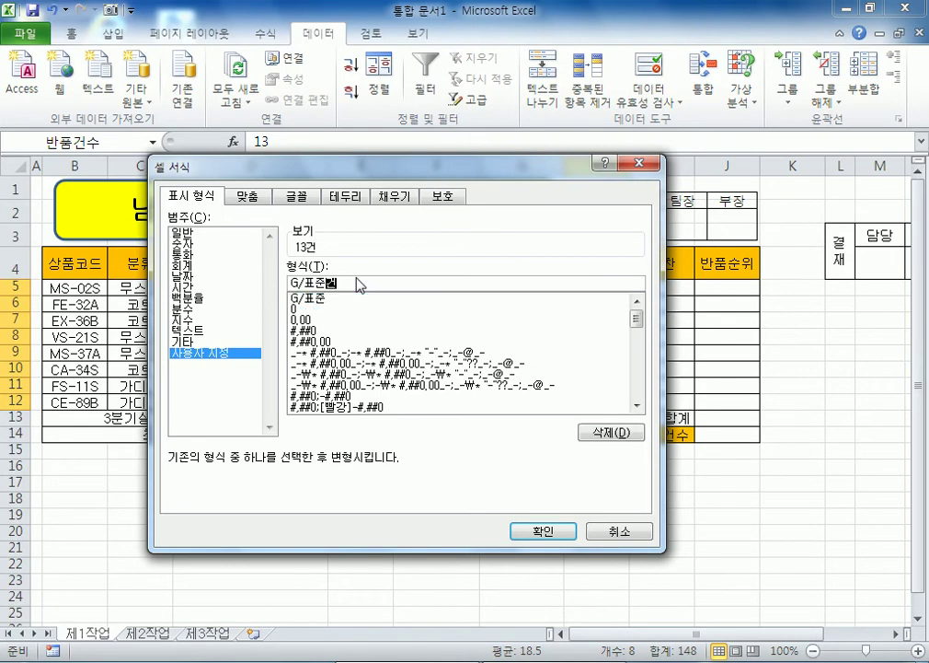
key("Return")
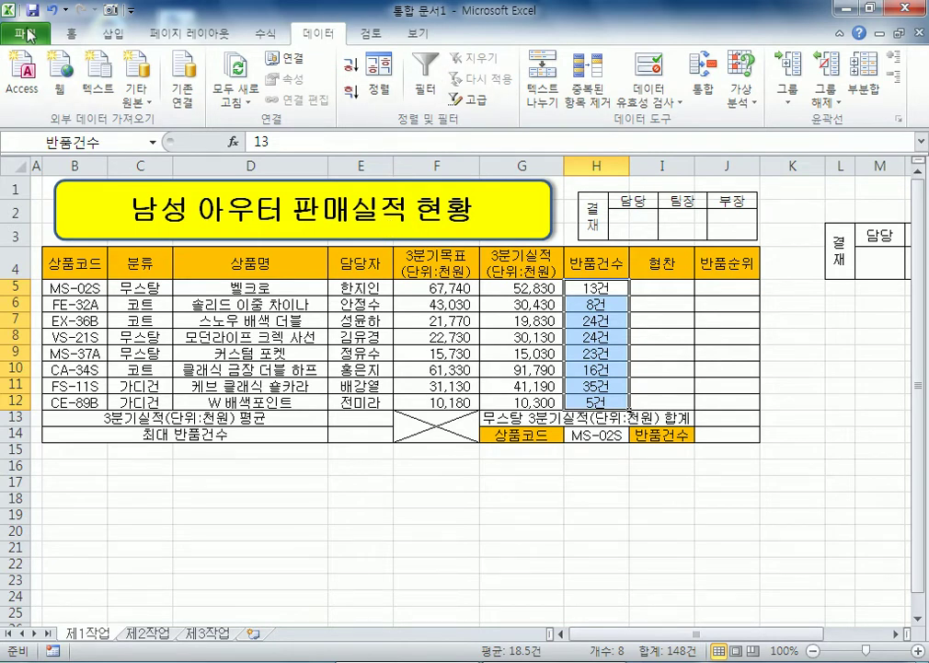
left_click(73, 35)
left_click(371, 93)
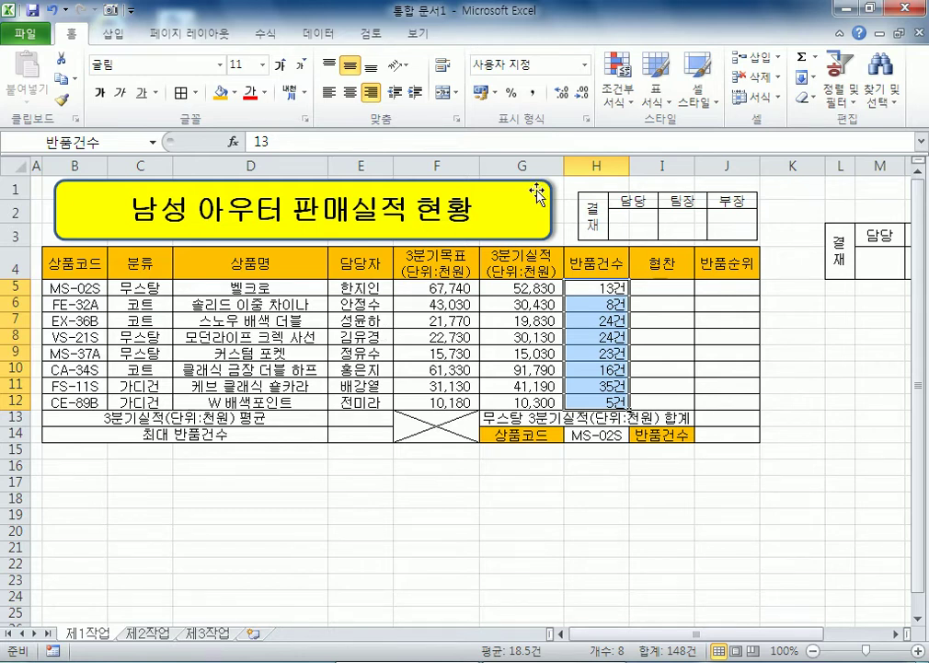
Step: Centre the return counts and put a thick box border around the whole table B4:J14
left_click(350, 92)
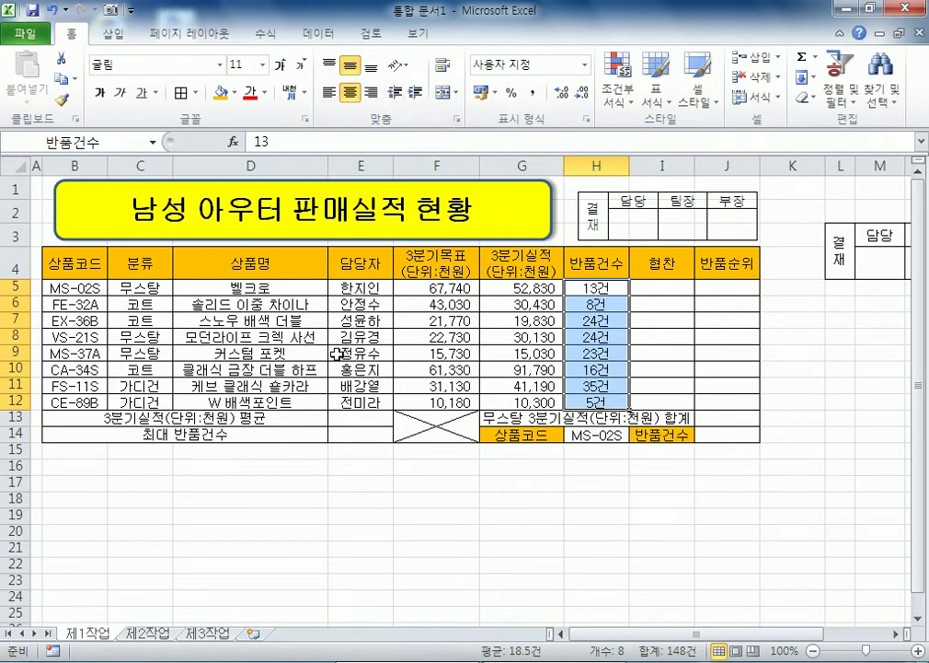
left_click(339, 353)
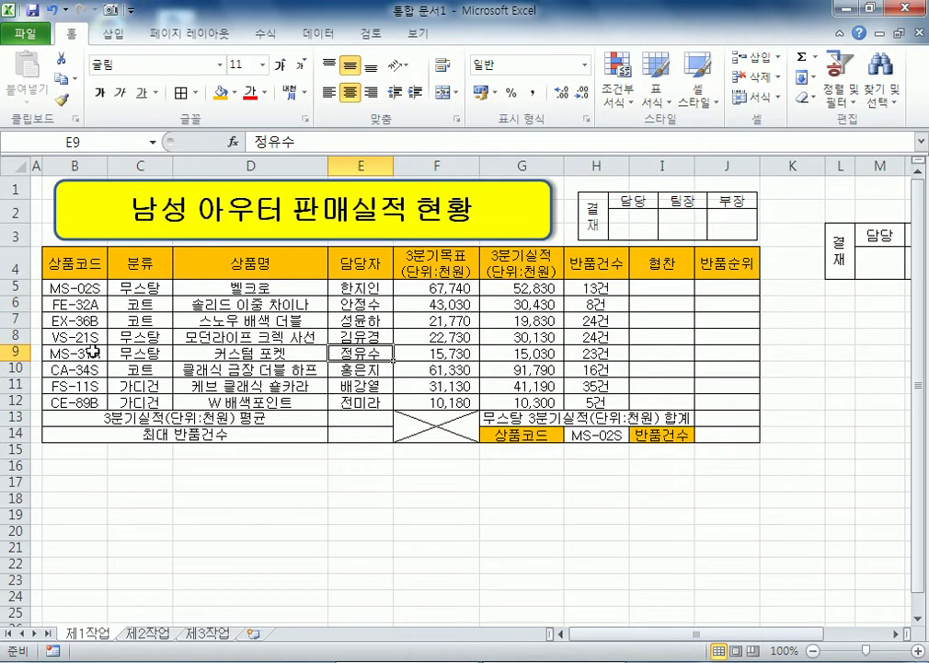
left_click_drag(52, 263, 723, 436)
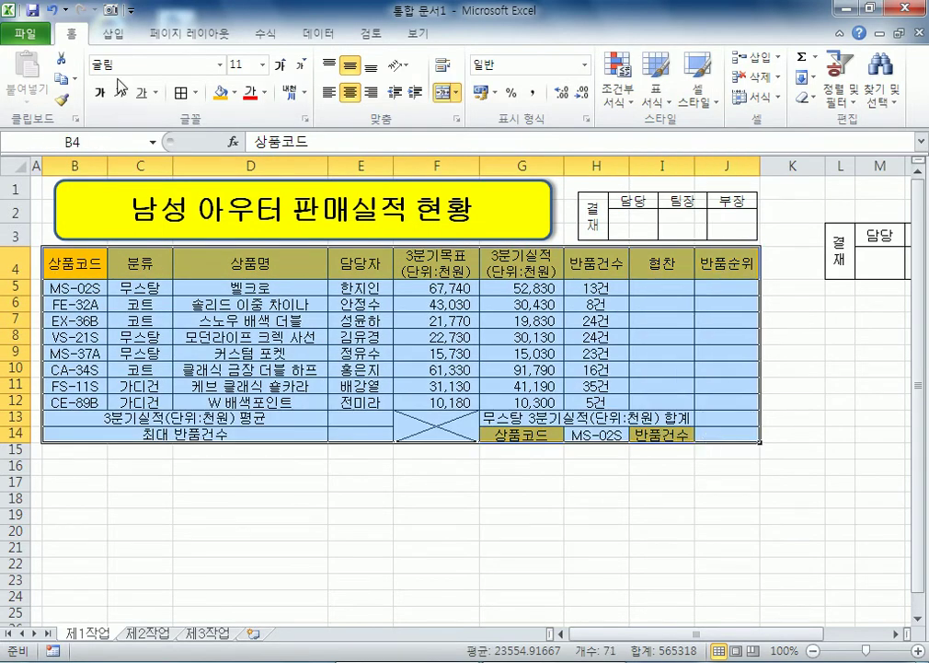
left_click(196, 93)
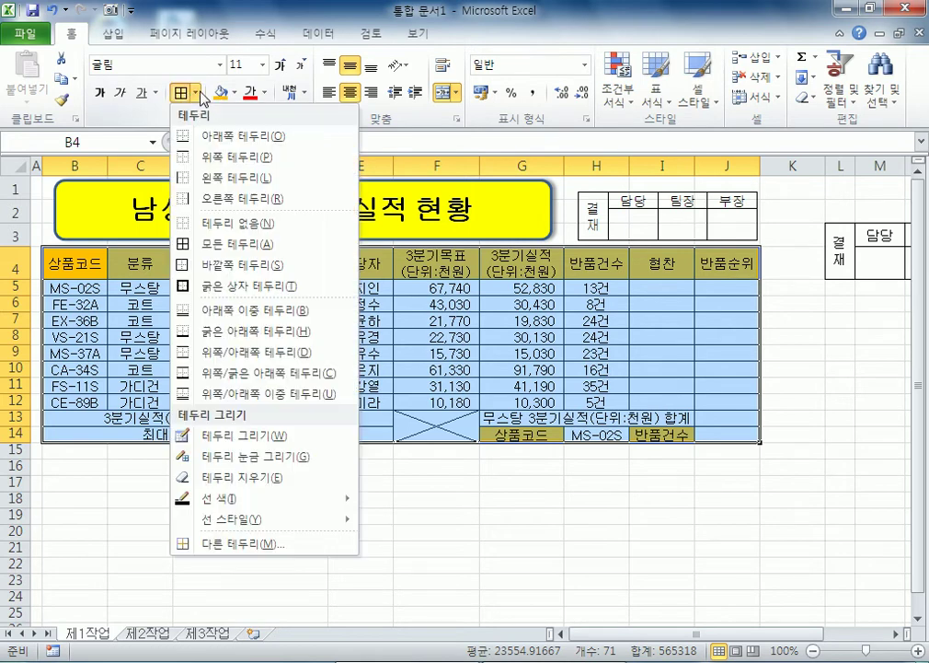
left_click(208, 286)
Step: Give the data rows B5:J12 a thick box border, then select cell I5
left_click_drag(74, 287, 702, 406)
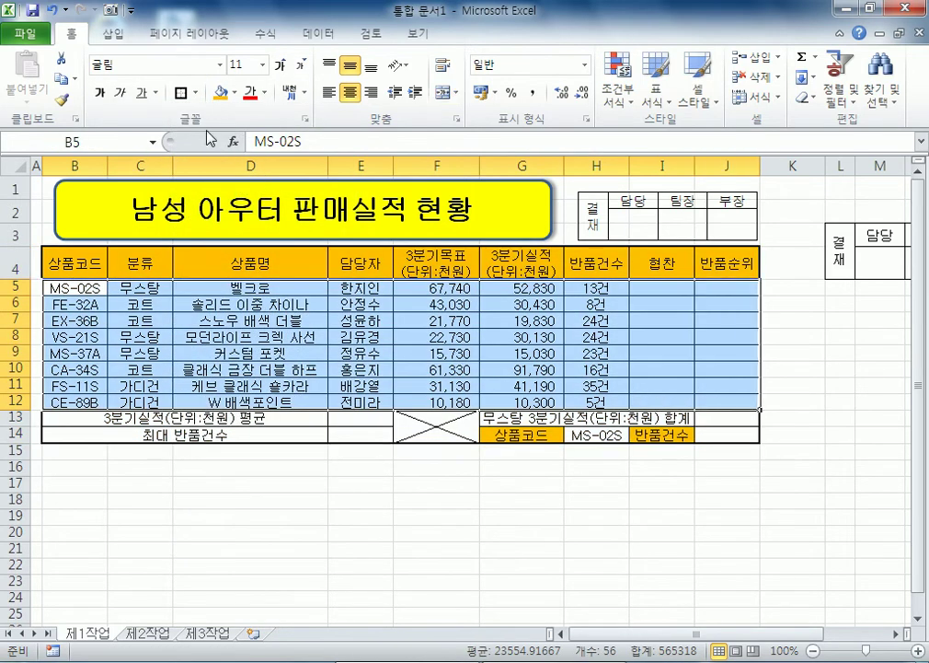
left_click(181, 93)
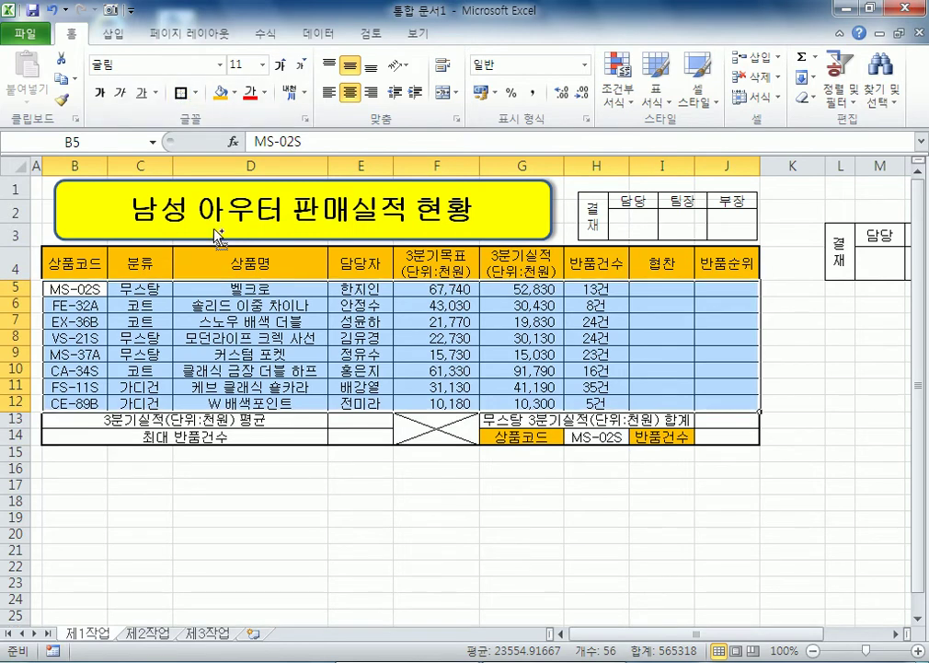
key("ctrl+Home")
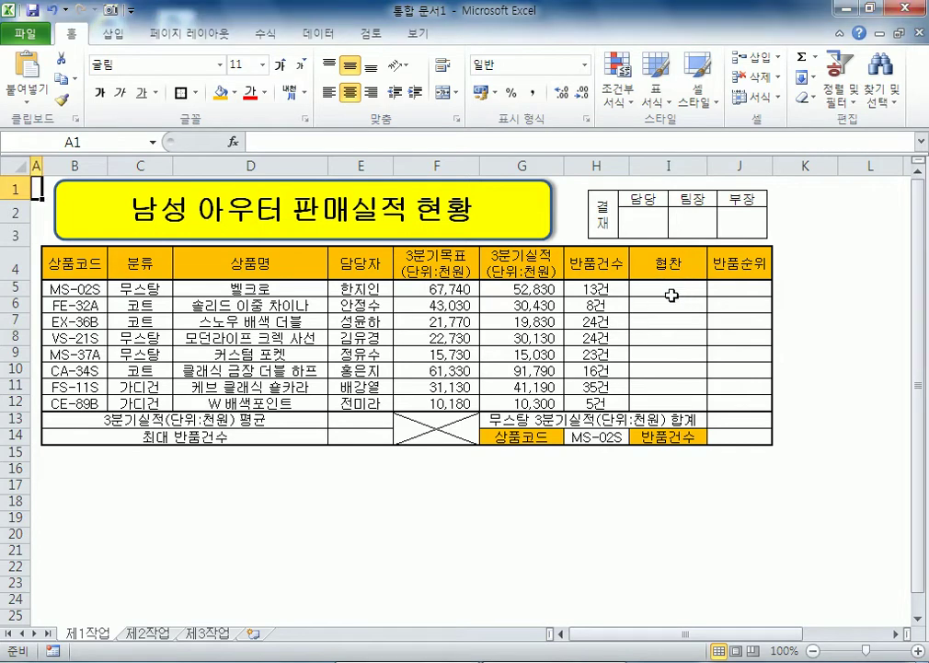
left_click(666, 289)
Step: Write note 1: 협찬 is "연예인협찬" when the 상품코드 ends in "S", else blank, using IF and RIGHT
double_click(74, 34)
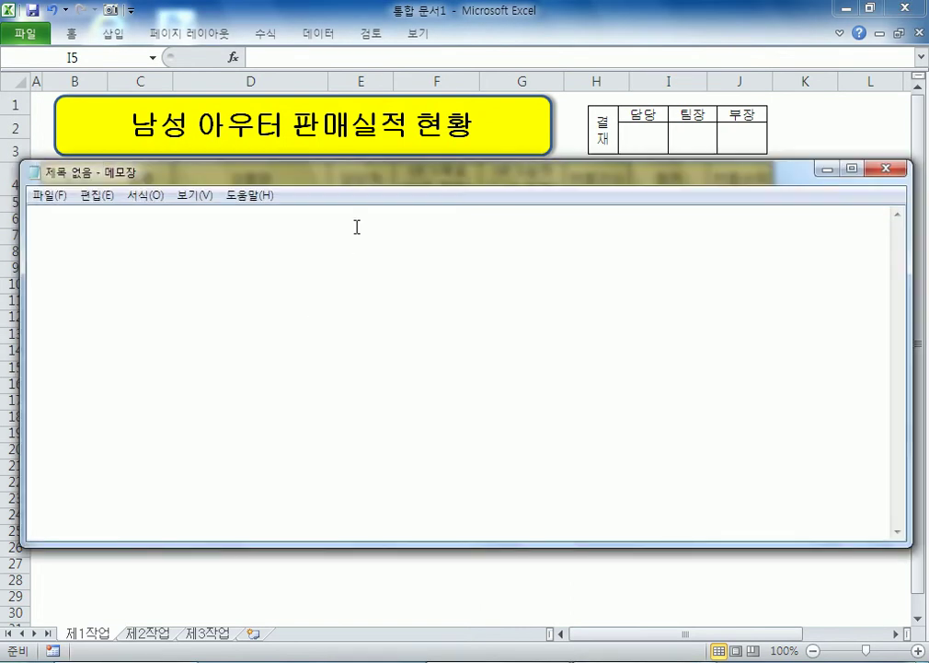
left_click_drag(355, 185, 358, 239)
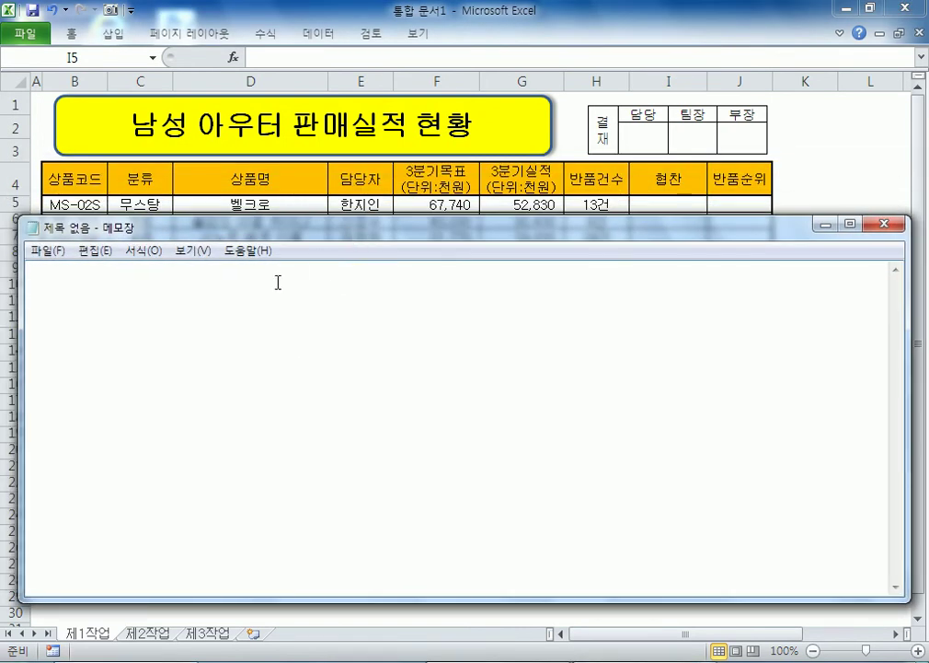
type("협")
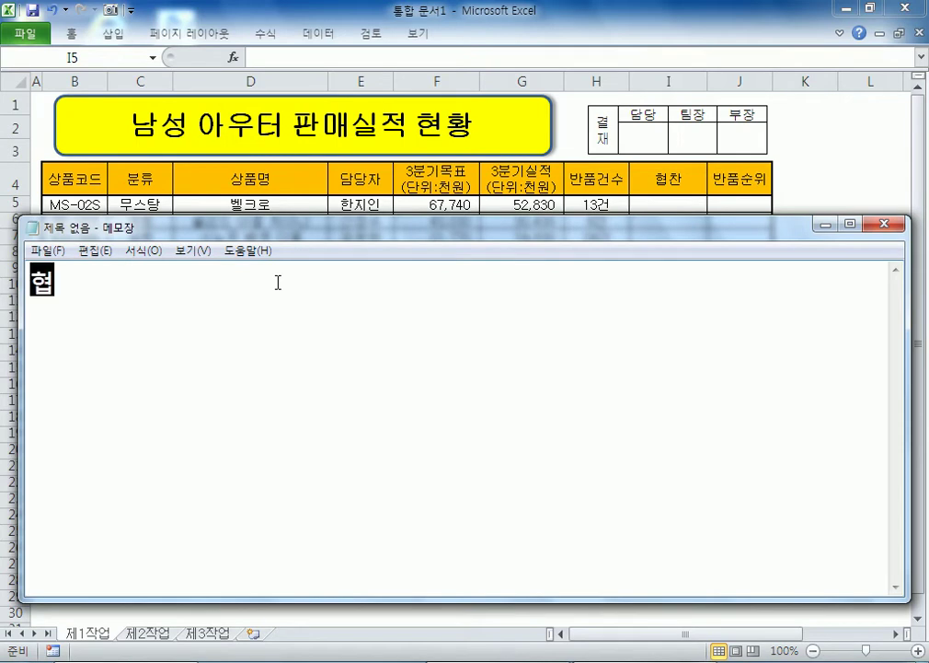
type("찬1. 협찬")
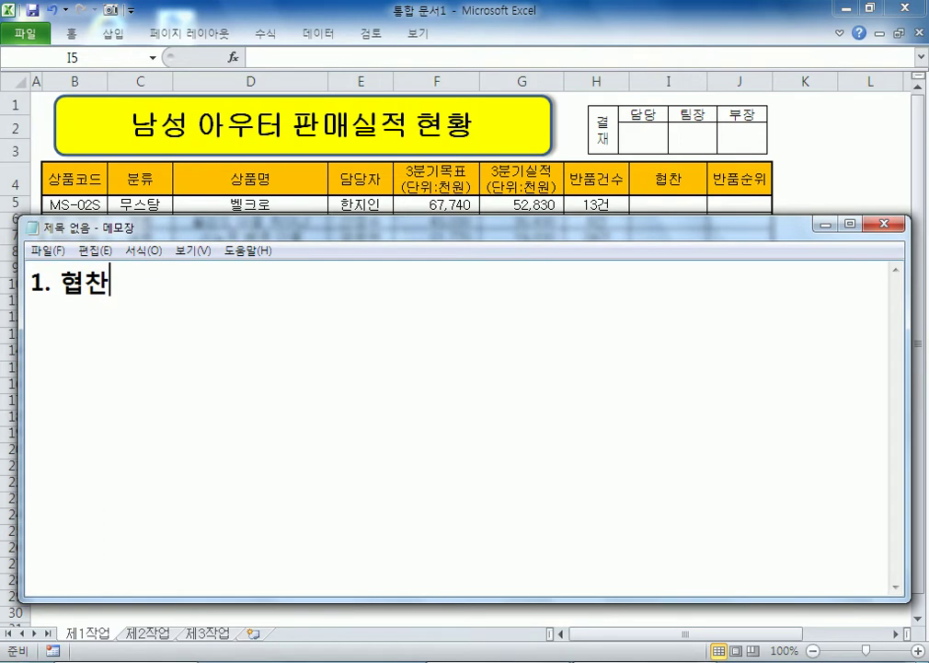
type(" : 상프ㅜㅁ")
key("BackSpace")
key("BackSpace")
key("BackSpace")
type("품코드의 ")
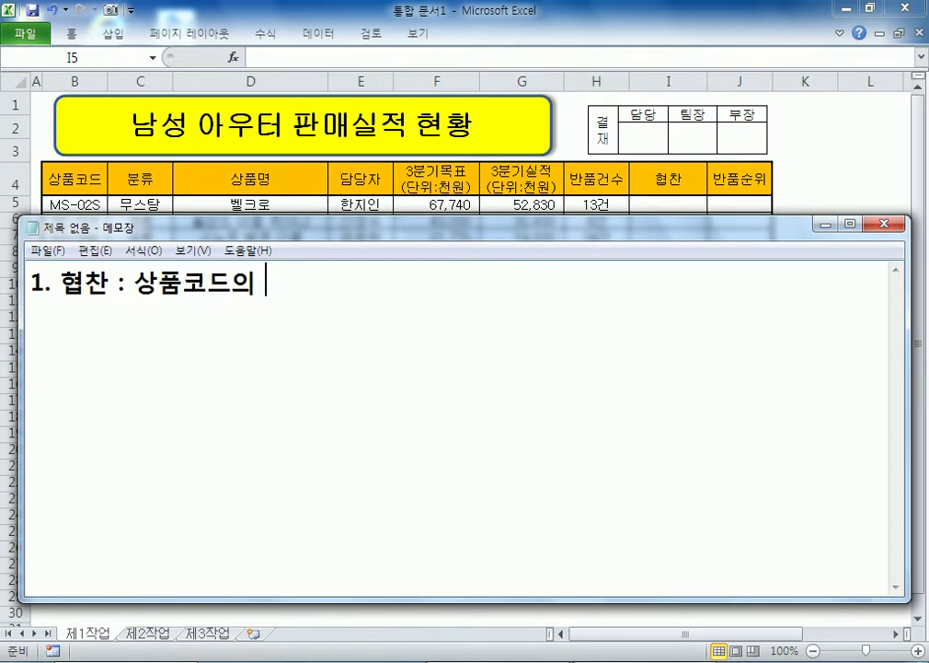
type("오르")
key("BackSpace")
key("BackSpace")
key("BackSpace")
type("맞지막 글자가 ")
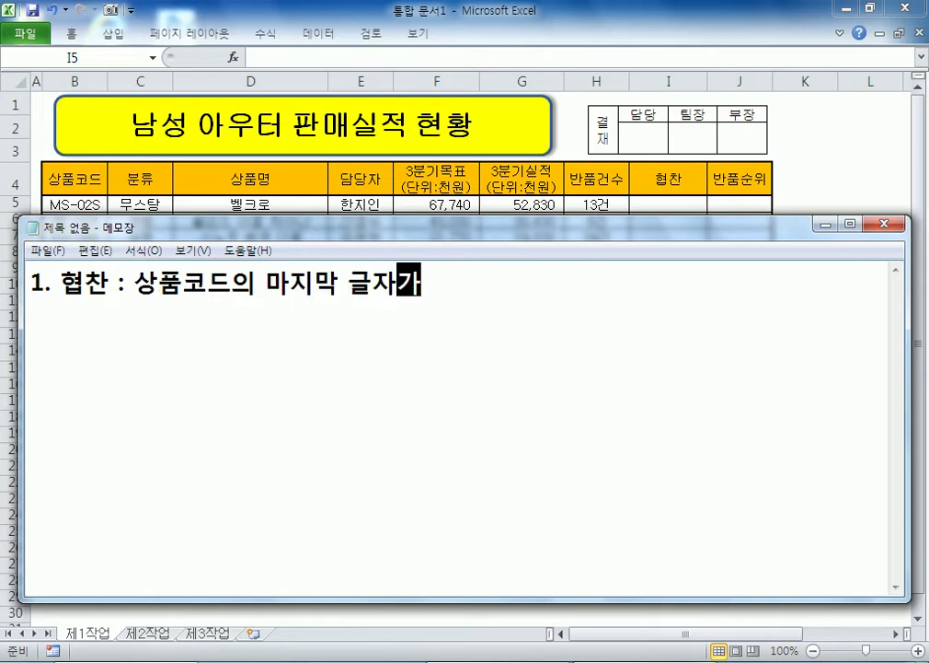
type("\"ㄴ")
key("BackSpace")
type("S\"dlaus")
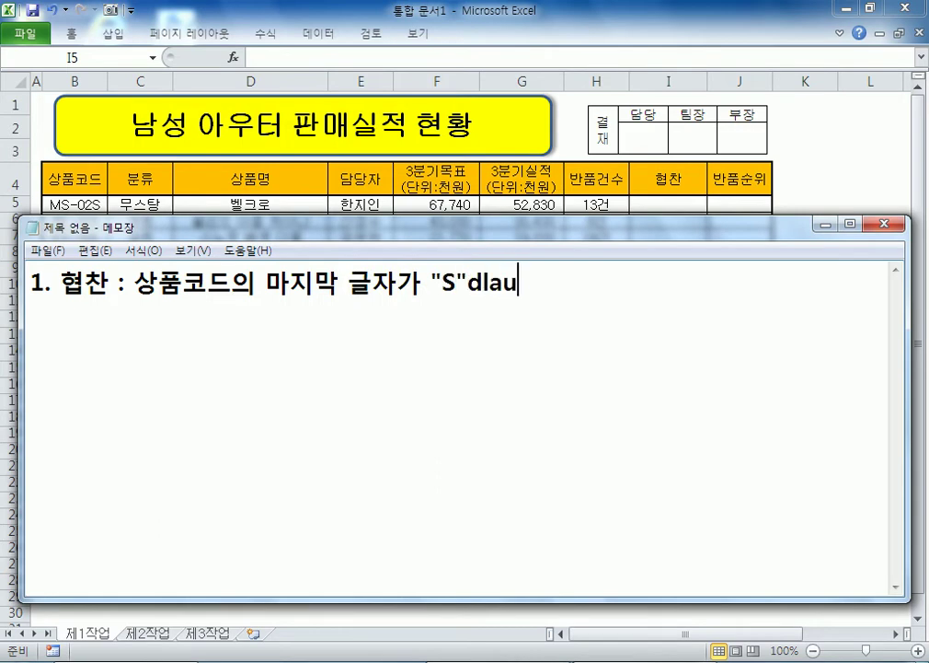
key("BackSpace")
key("BackSpace")
key("BackSpace")
key("BackSpace")
key("BackSpace")
key("Hangul")
type("이면 ")
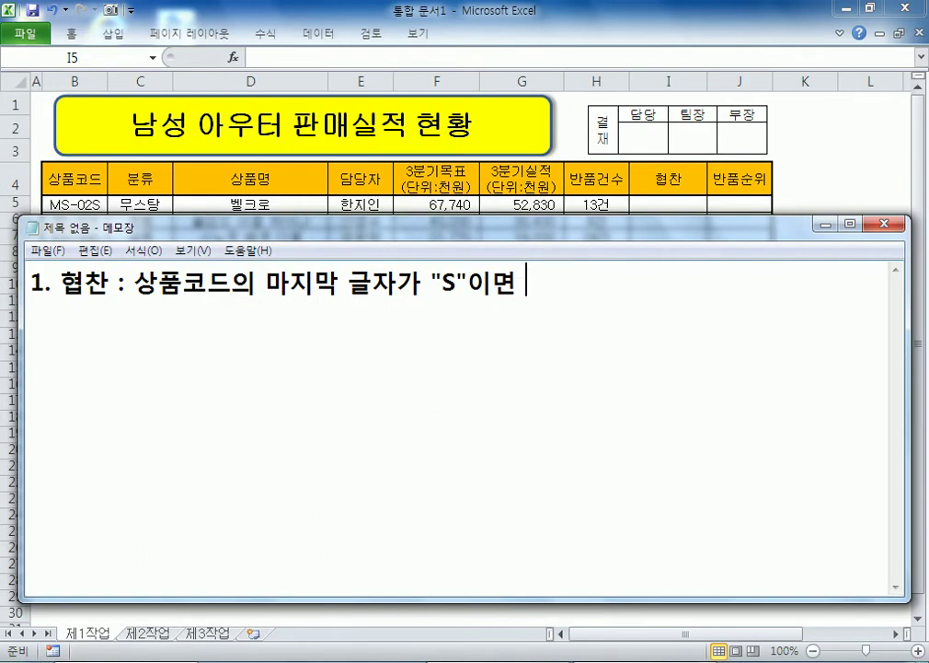
type("\"여ㅇ")
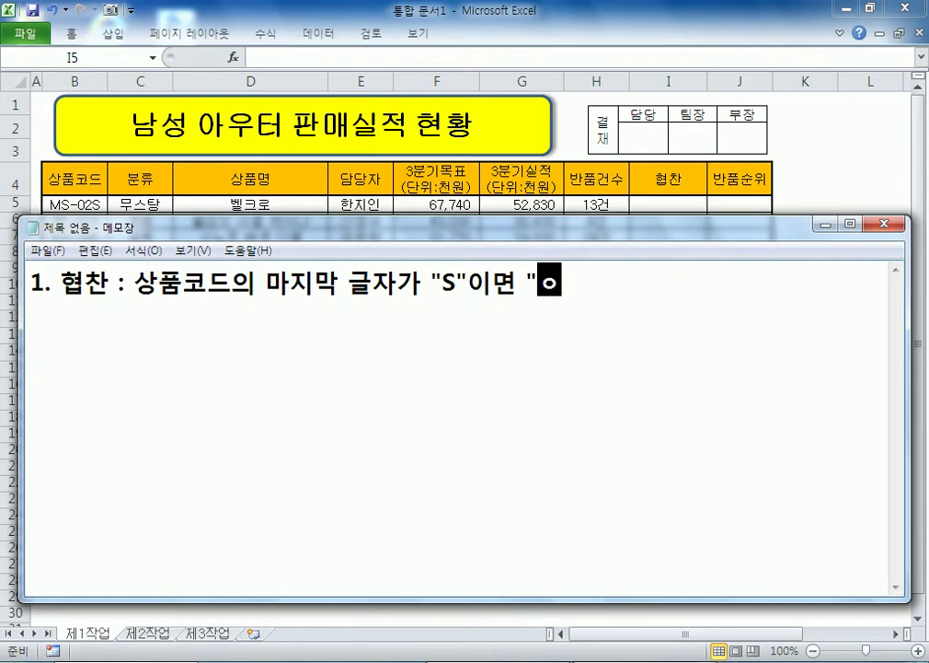
key("BackSpace")
key("BackSpace")
type("연예이ㄴ협찬")
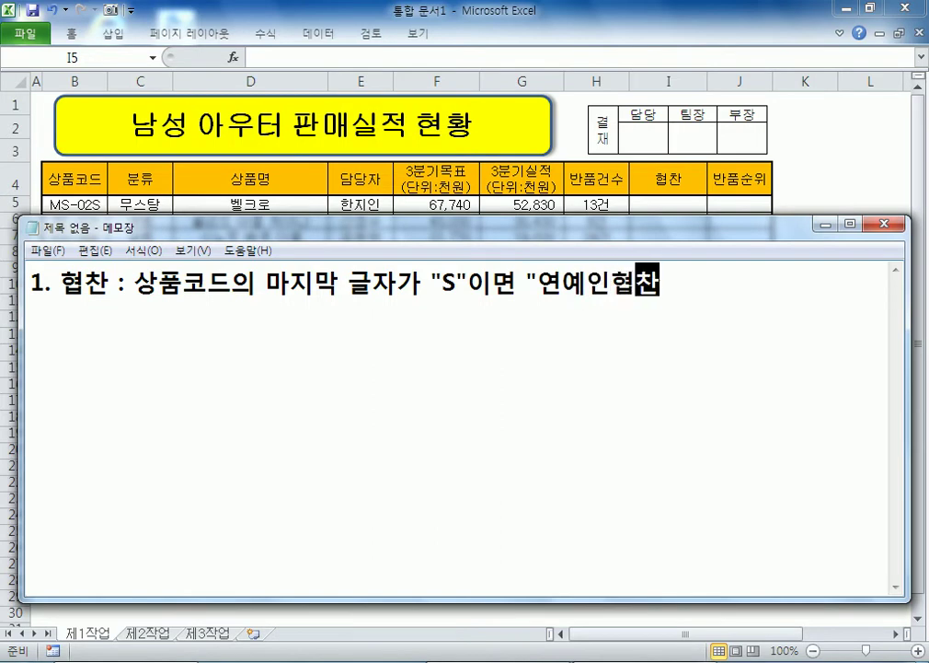
type(".")
key("BackSpace")
type(", ㄱㅡ 외에는 공")
type("란")
type(" if")
key("BackSpace")
key("BackSpace")
type("IF, RI")
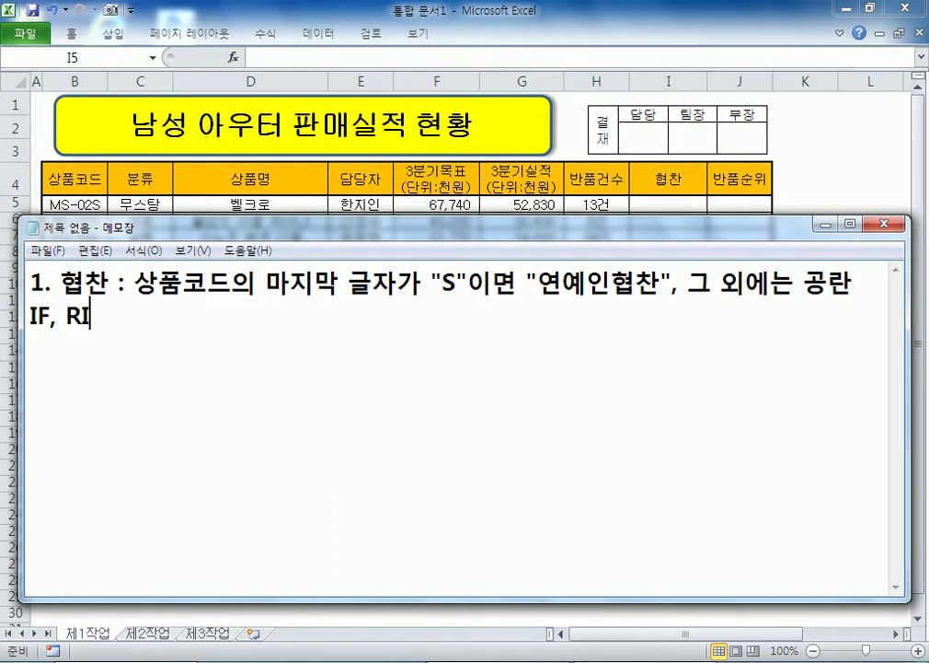
type("GHT 함수")
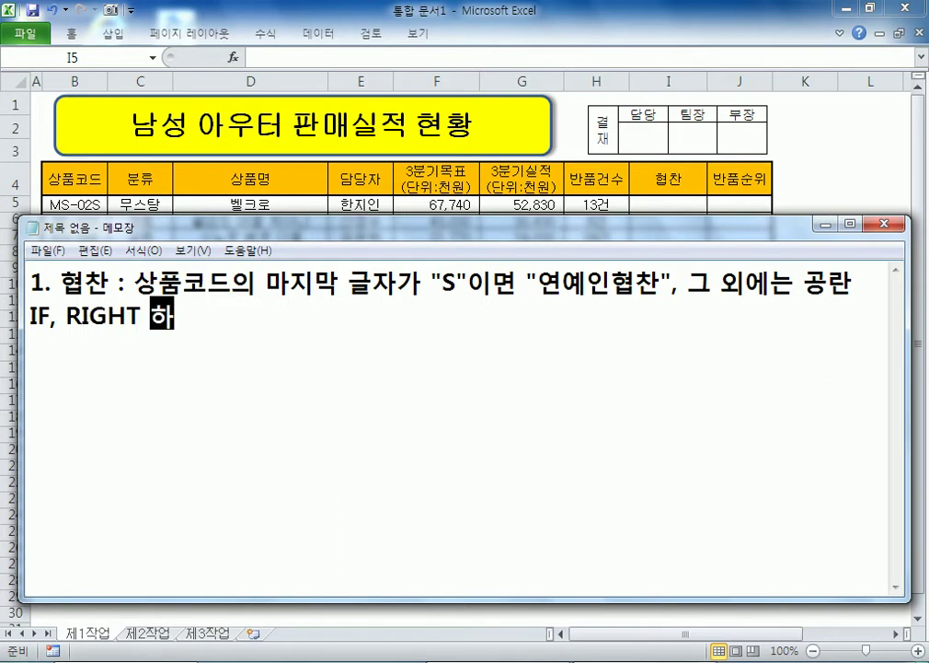
key("Return")
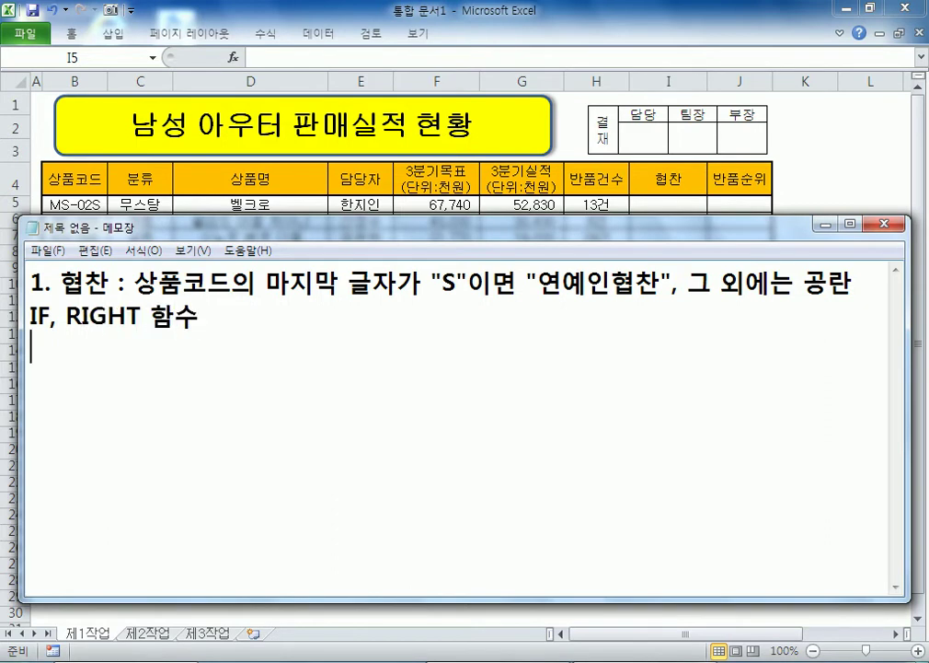
Step: Add the IF syntax line =IF(조건식, 참, 거짓) under the note
type("=IF")
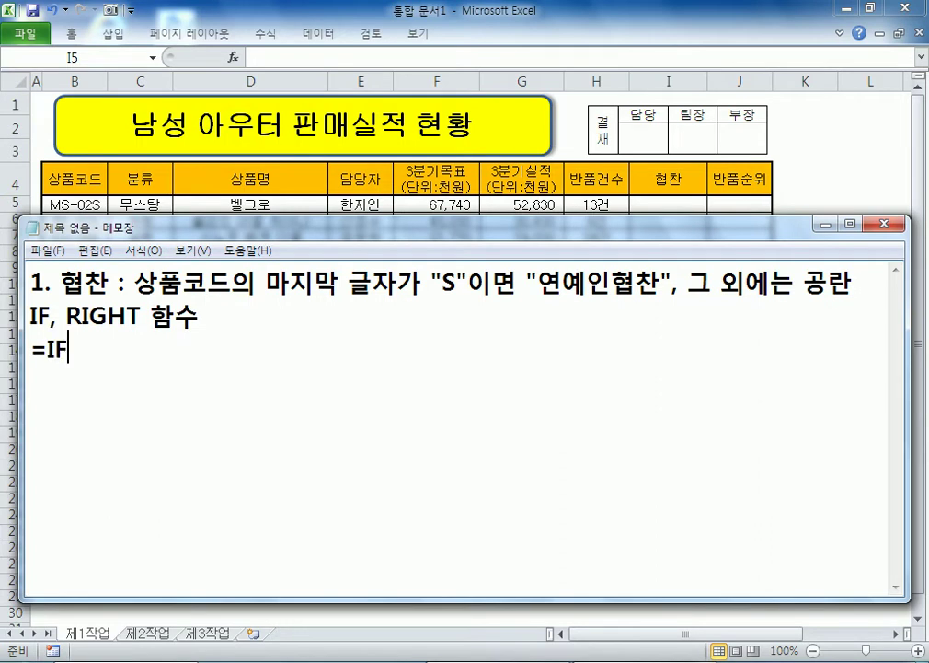
type("(WHRJ")
key("BackSpace")
key("BackSpace")
key("BackSpace")
key("BackSpace")
key("Hangul")
type("ㅈㅗ건식, 참")
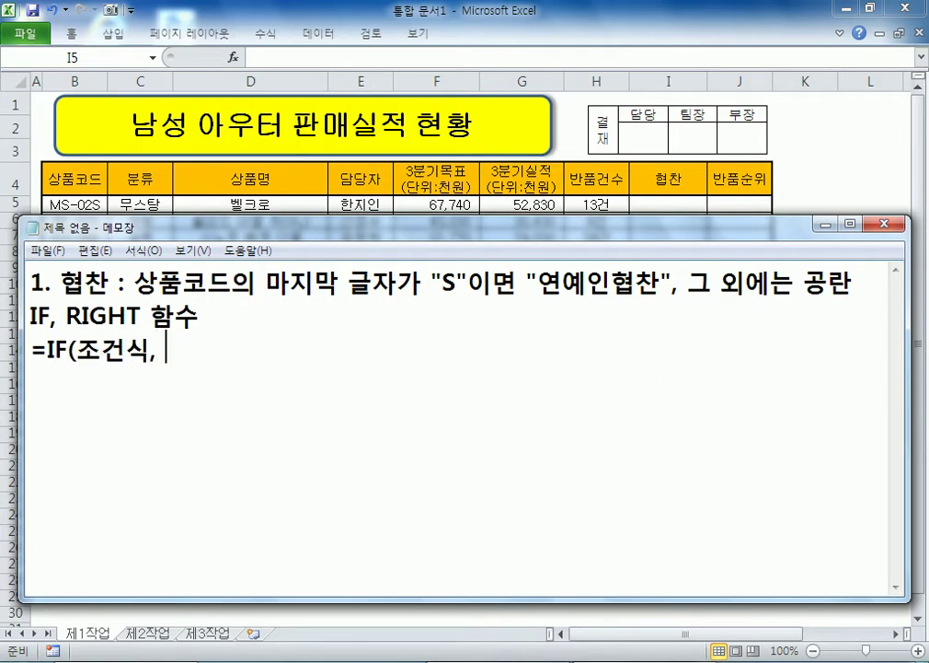
type(", 거짓)")
key("Return")
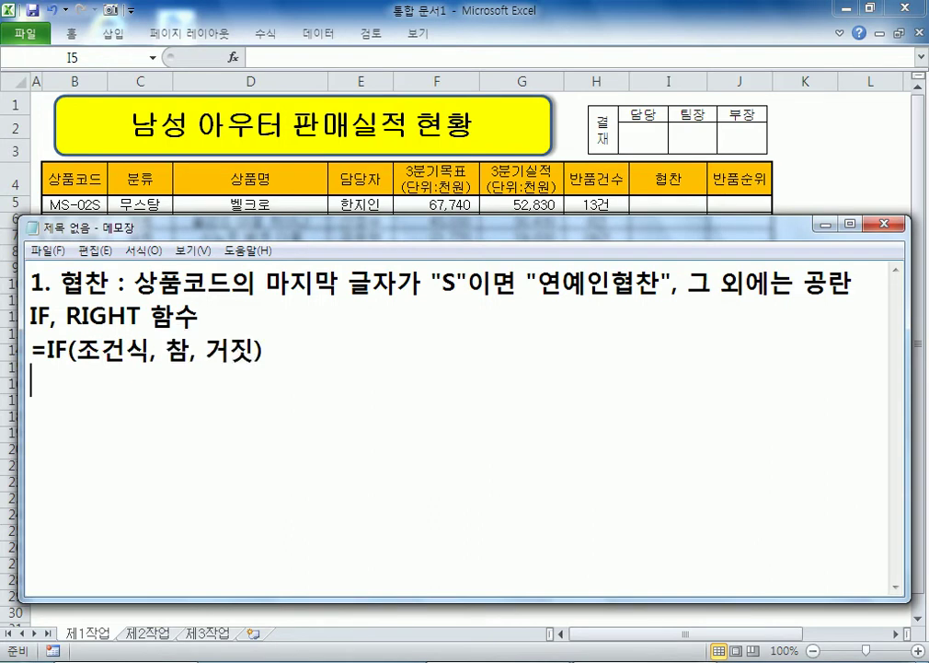
Step: Duplicate the IF line, filling in the condition wording, "연예인협찬" and 공란 from note 1
key("Up")
key("shift+Down")
key("ctrl+c")
key("Down")
key("ctrl+v")
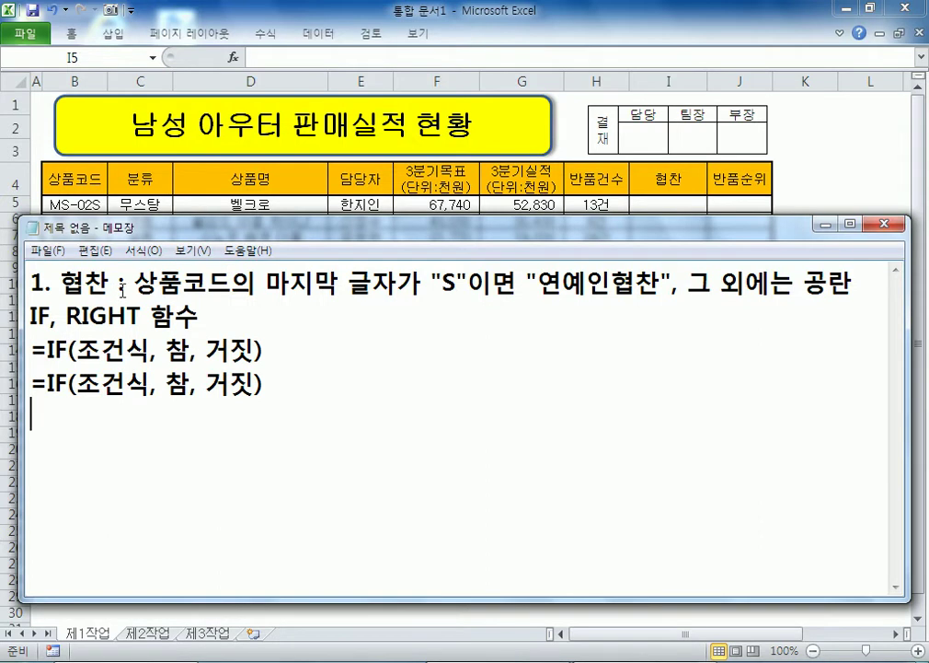
left_click_drag(134, 283, 517, 285)
left_click_drag(76, 376, 149, 386)
key("ctrl+v")
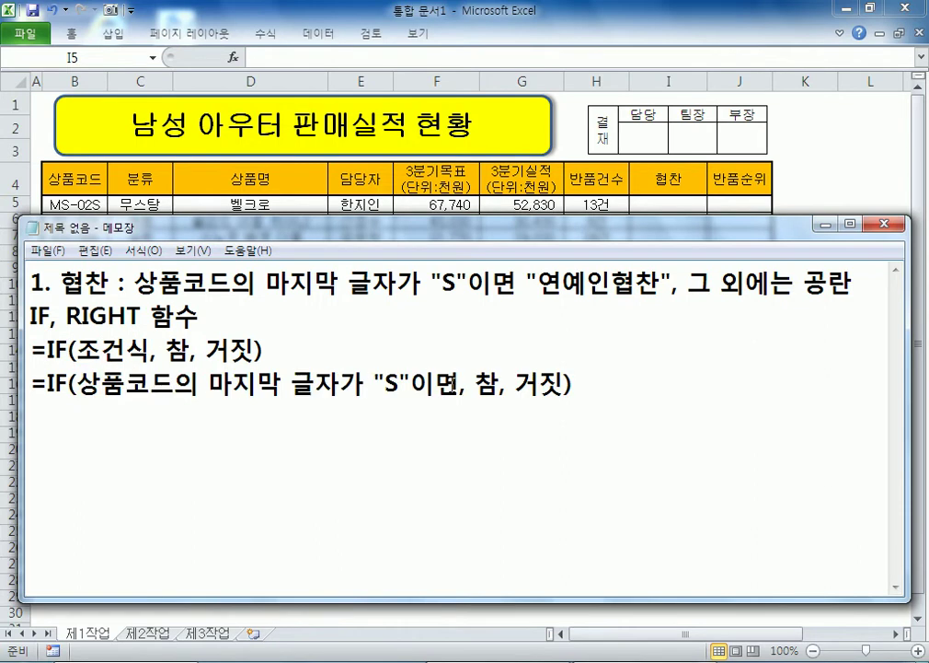
left_click_drag(527, 283, 671, 285)
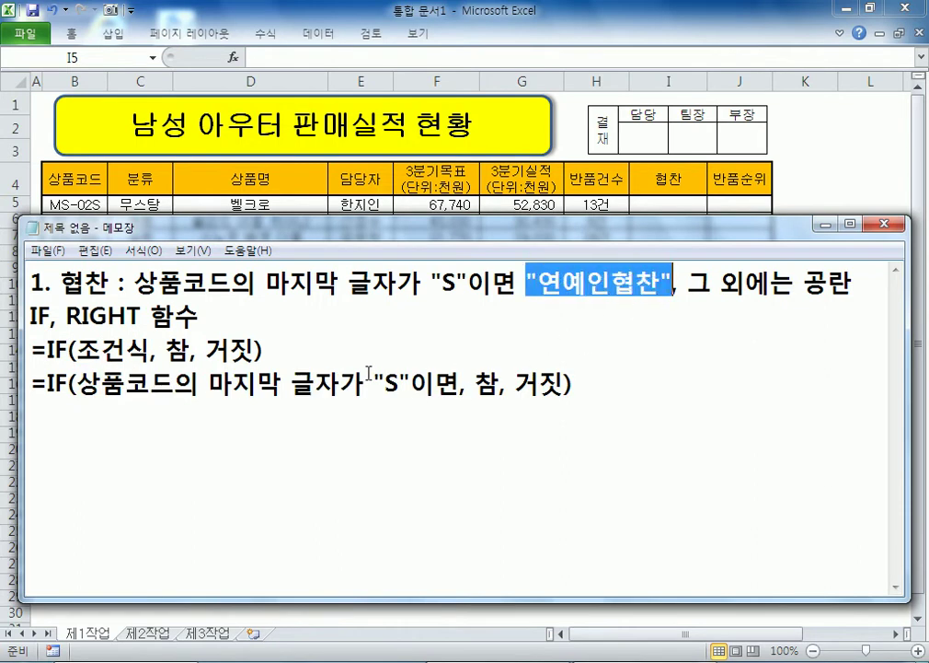
left_click_drag(472, 382, 494, 383)
key("ctrl+v")
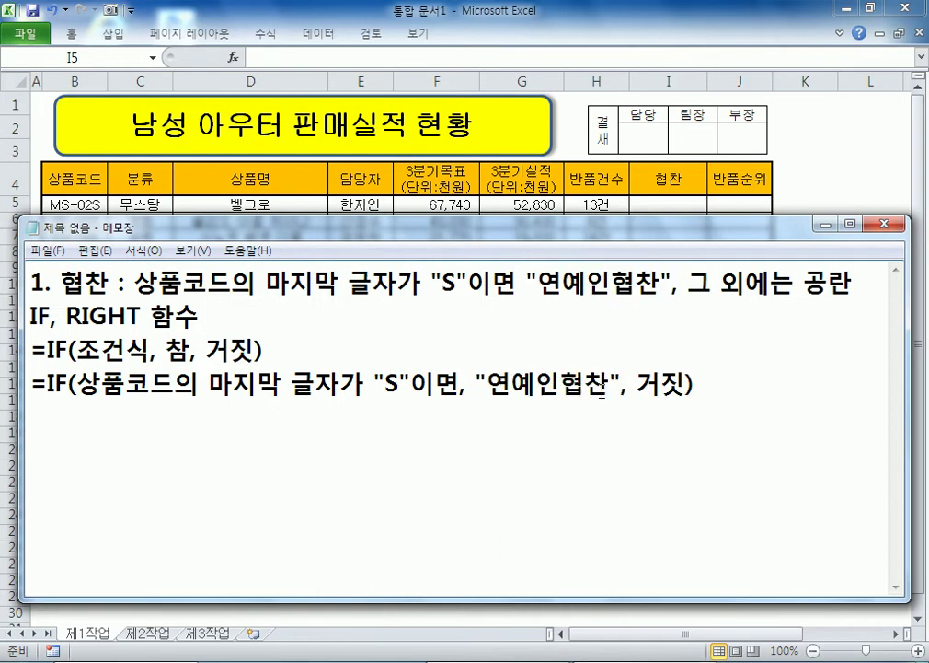
left_click_drag(635, 384, 697, 384)
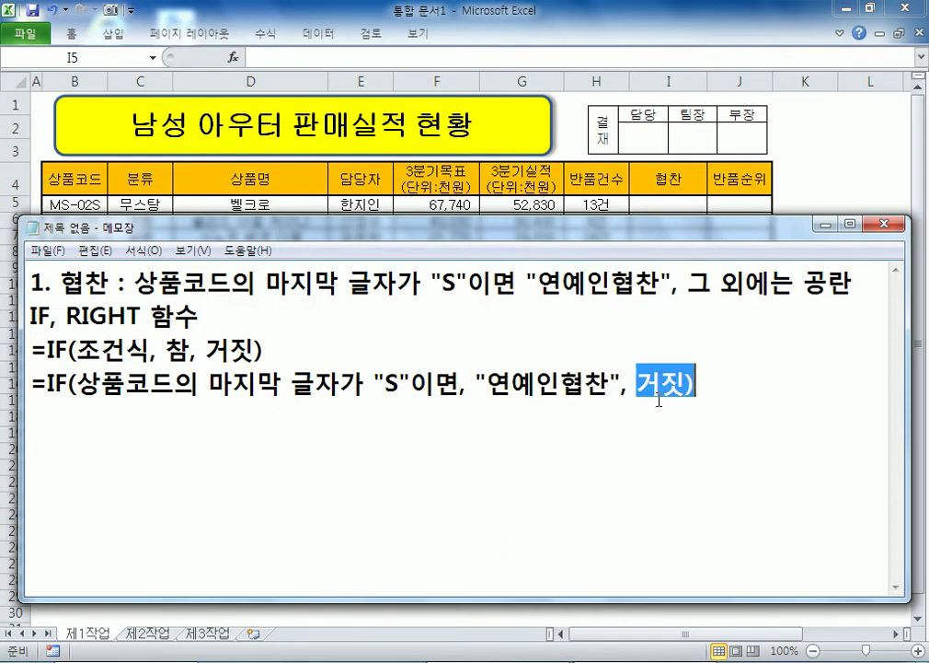
type("공란)")
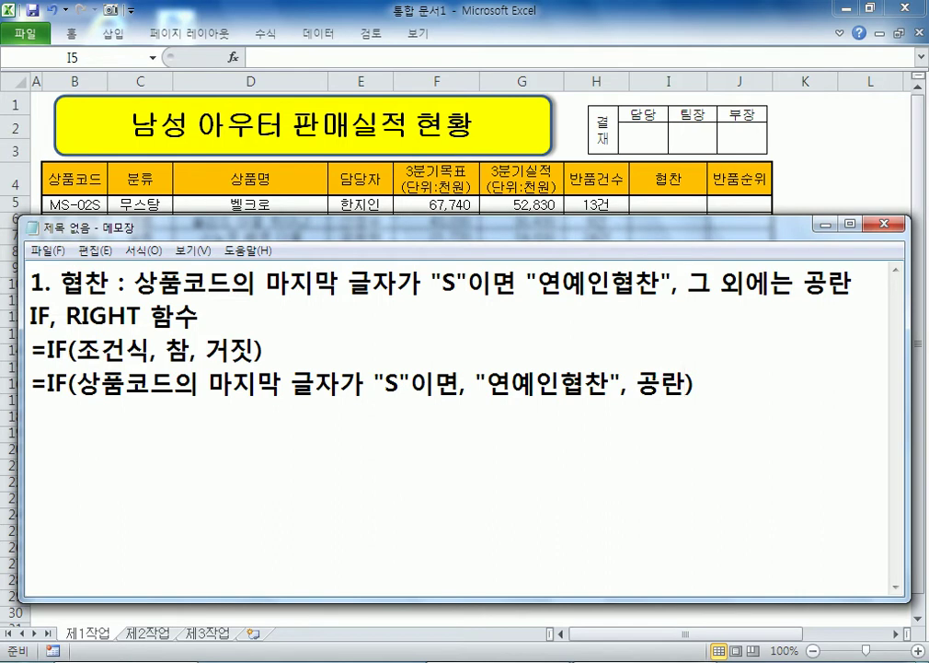
Step: Duplicate the draft formula and replace 공란 with empty quotes ""
key("Return")
key("shift+Up")
left_click(659, 399)
key("ctrl+v")
key("Left")
key("Left")
key("Left")
type("\"\"")
key("Delete")
key("Delete")
Step: Replace the condition wording with RIGHT(상품코드,1)="S"
key("Home")
key("Right")
key("Right")
key("Right")
key("Right")
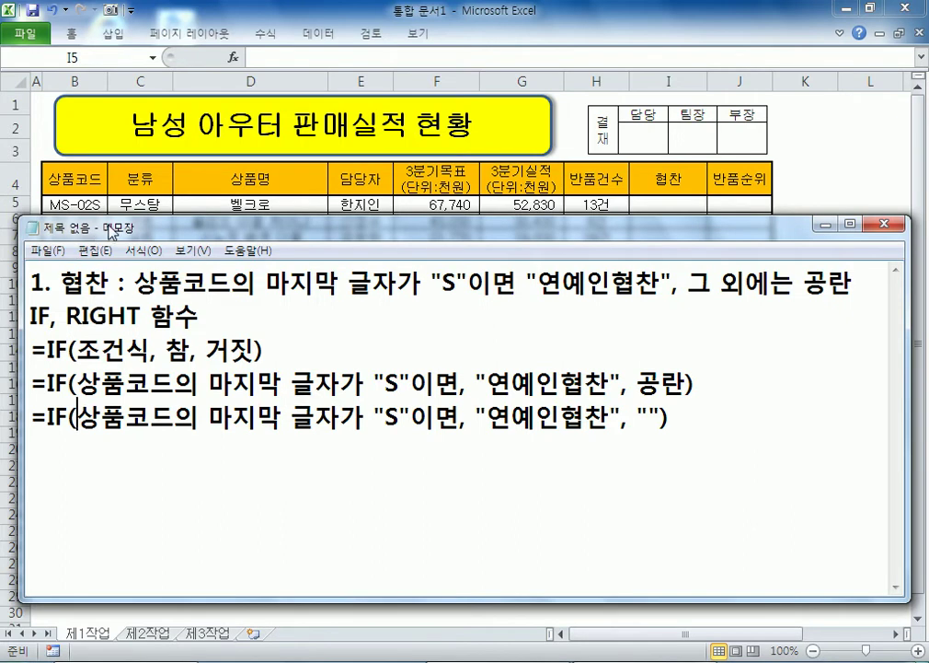
type("RIGHT(상품코드")
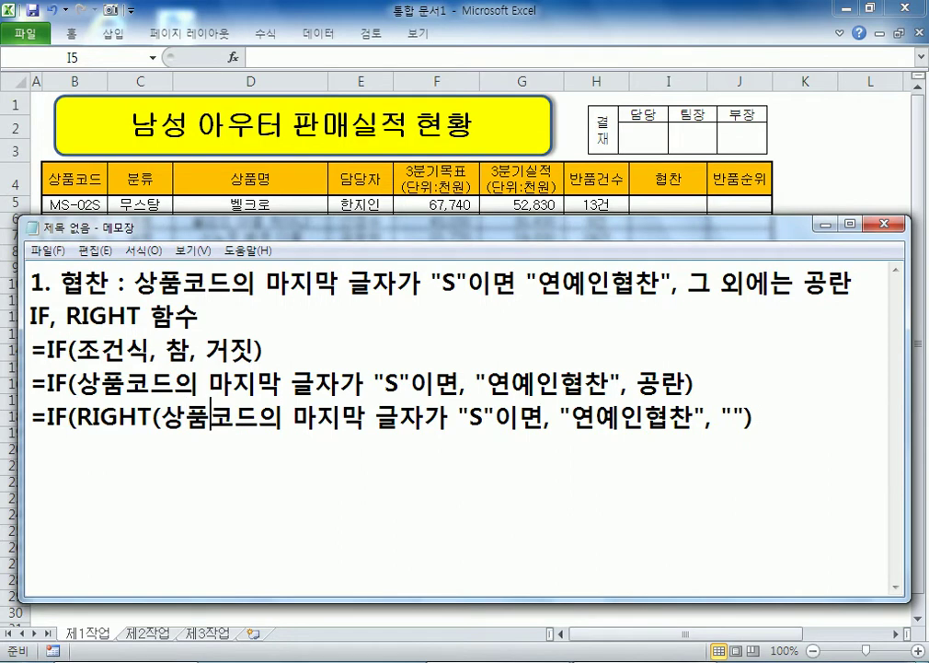
type(",")
key("Delete")
type("1")
key("Delete")
key("Delete")
key("Delete")
key("Delete")
key("Delete")
key("Delete")
key("Delete")
key("Delete")
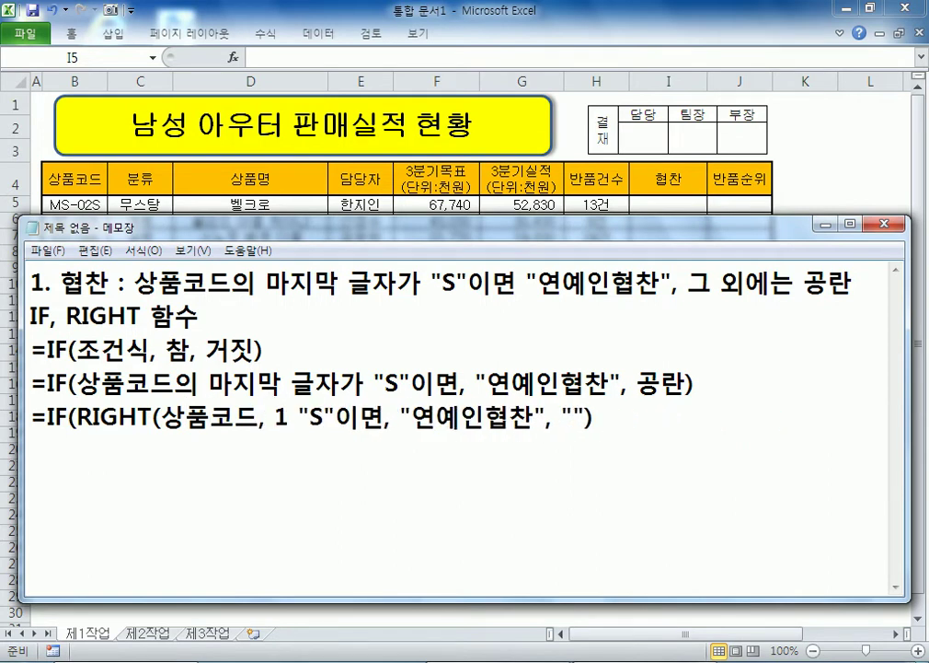
type(")=")
key("Delete")
key("Right")
key("Delete")
key("Delete")
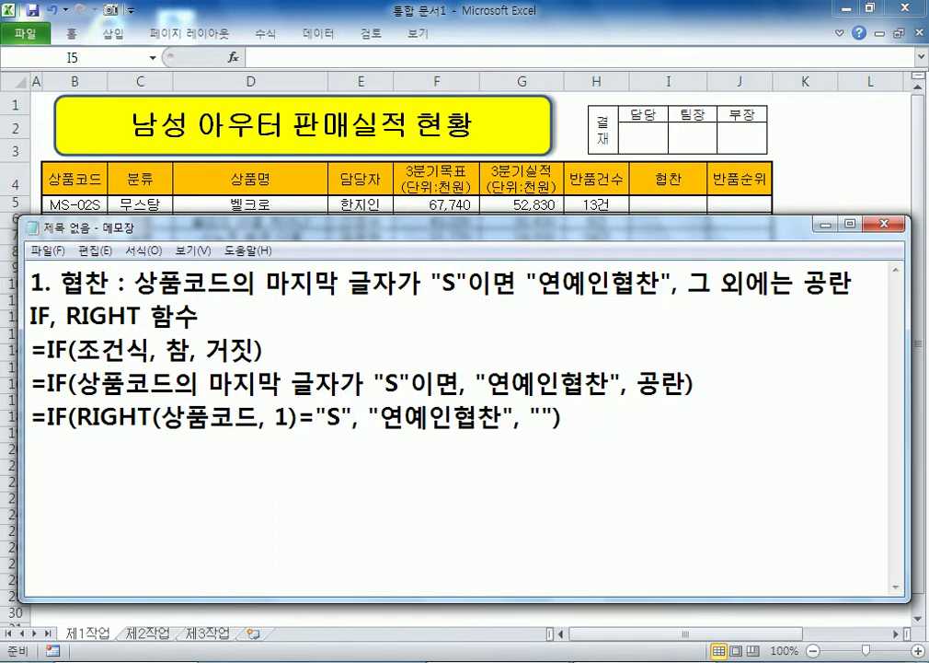
Step: Copy the RIGHT formula line and swap 상품코드 for B5, giving =IF(RIGHT(B5, 1)="S", "연예인협찬", "")
left_click(401, 469)
double_click(109, 420)
left_click(303, 472)
key("shift+End")
key("ctrl+c")
left_click(291, 470)
key("ctrl+v")
key("Left")
key("Left")
key("Left")
key("Left")
key("Left")
key("Left")
key("Left")
key("Left")
key("Left")
key("Left")
key("Left")
key("Left")
key("Left")
key("Left")
key("Left")
key("Left")
key("Left")
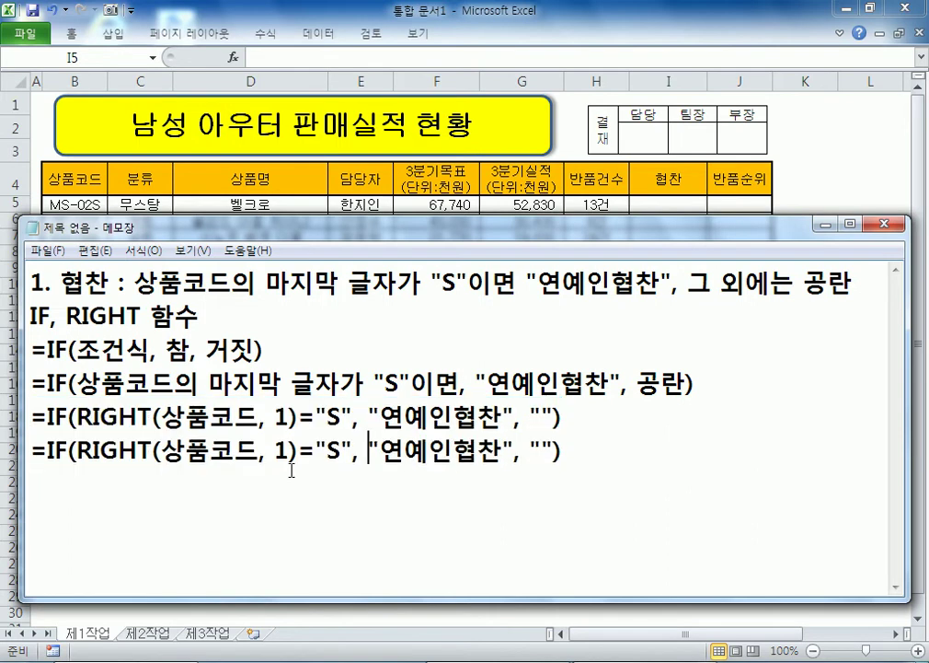
key("Left")
key("Left")
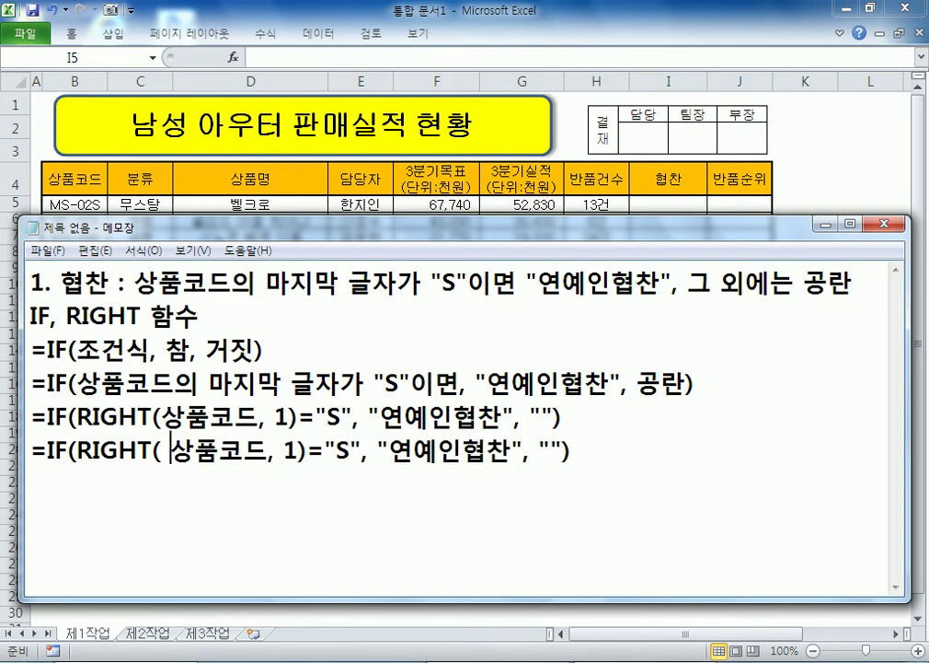
type("b5")
key("BackSpace")
key("BackSpace")
type("B5")
key("Delete")
key("Delete")
key("Delete")
key("Delete")
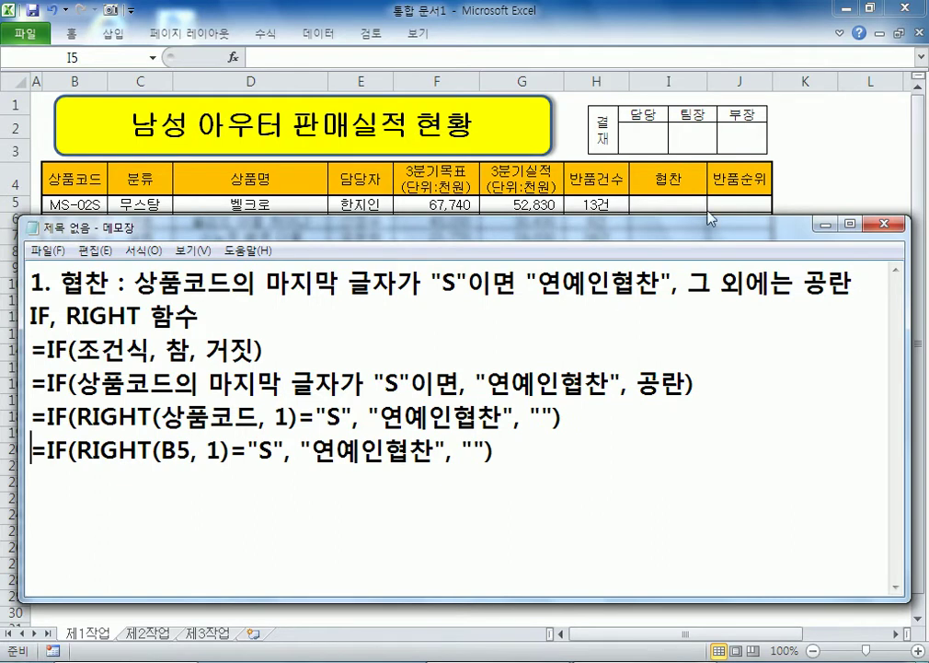
Step: Enter =IF(RIGHT(B5,1)="S","연예인협찬","") in cell I5
left_click(682, 207)
type("=")
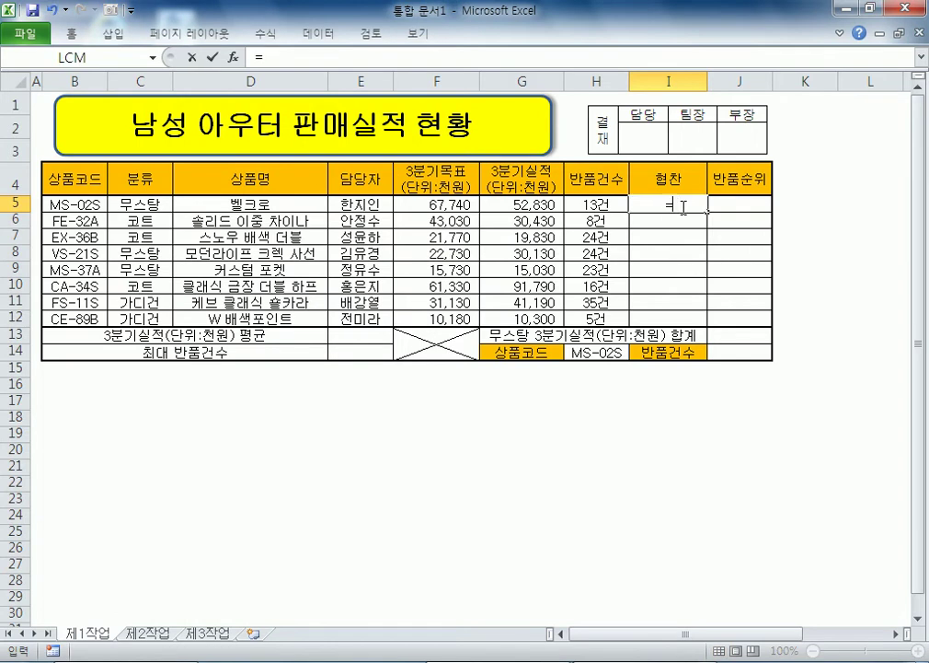
type("if(RU")
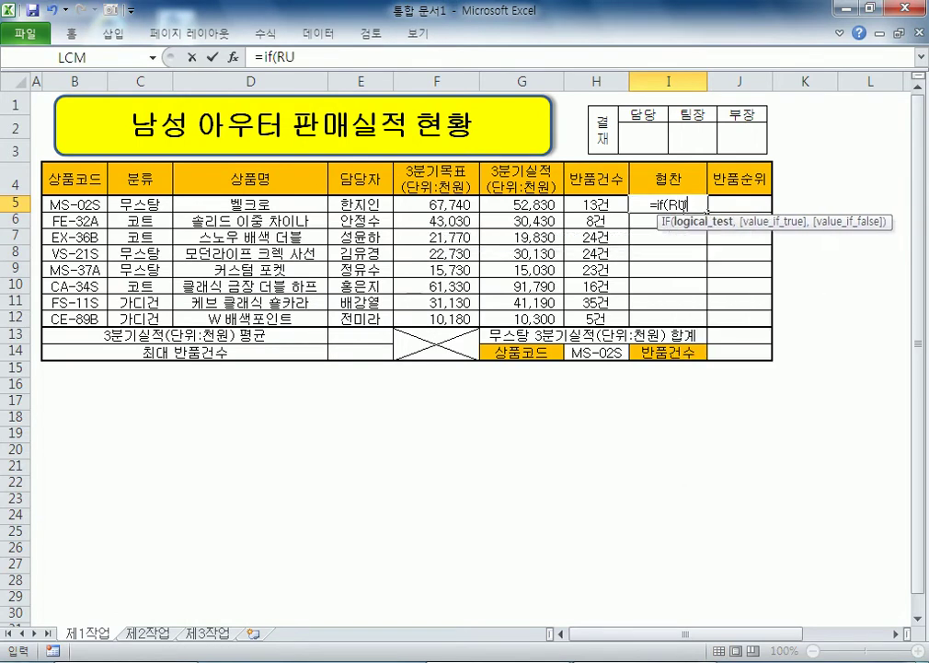
key("BackSpace")
type("I")
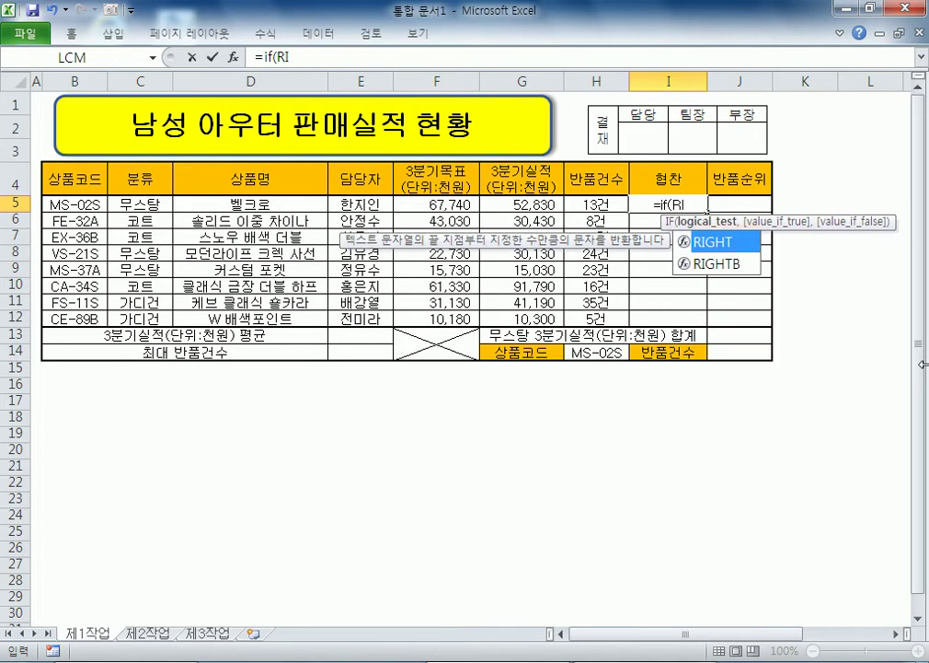
key("Tab")
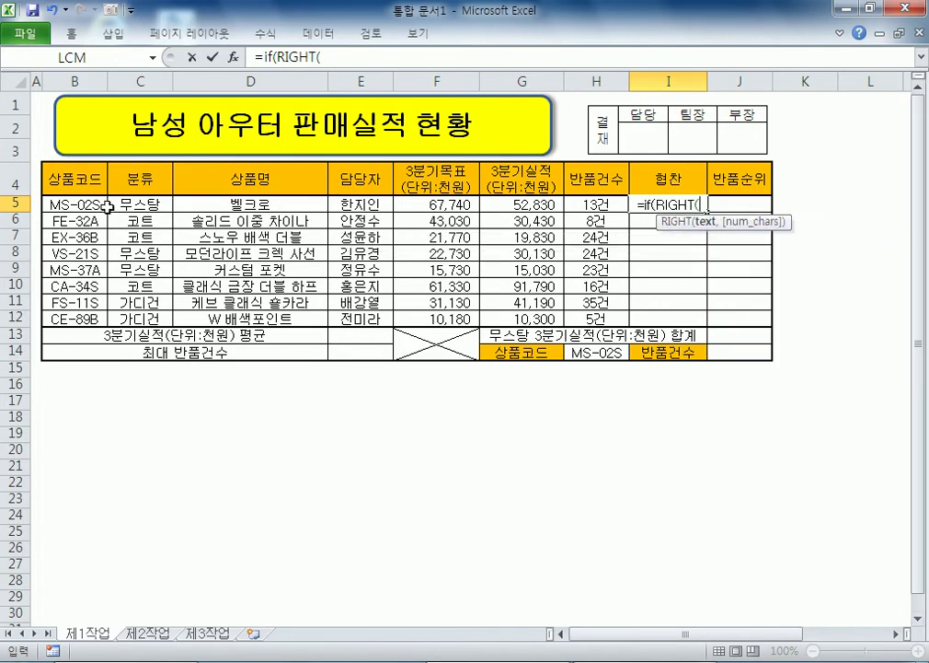
left_click(103, 204)
type(",1)=\"")
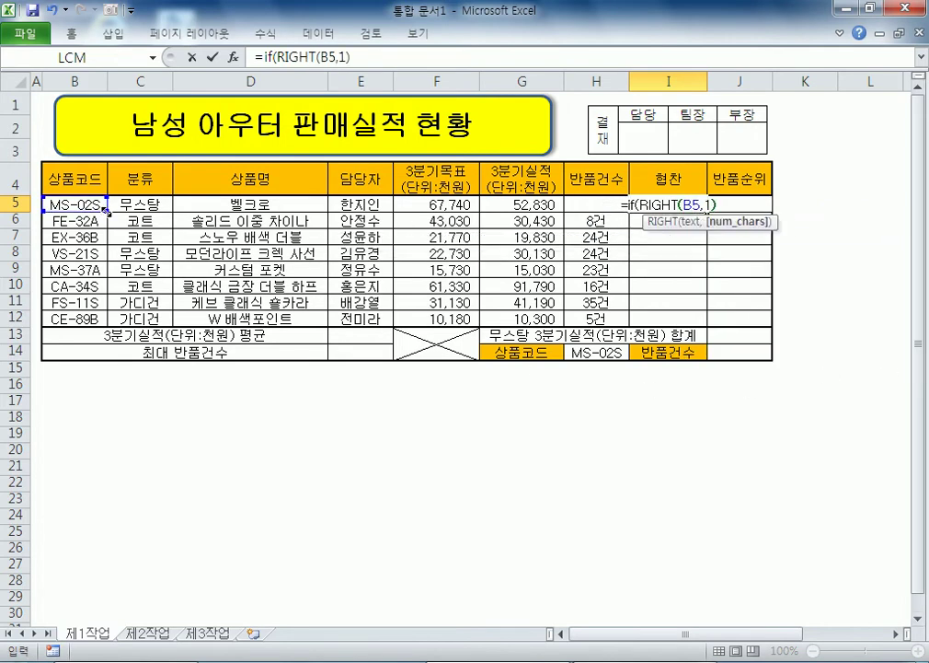
type("s")
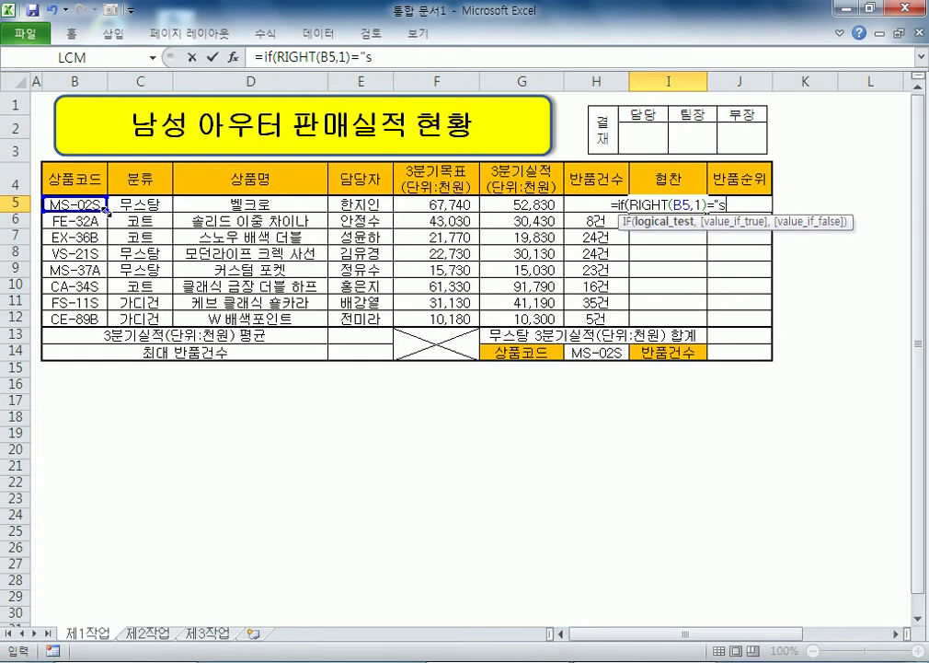
key("BackSpace")
type("S\",\"")
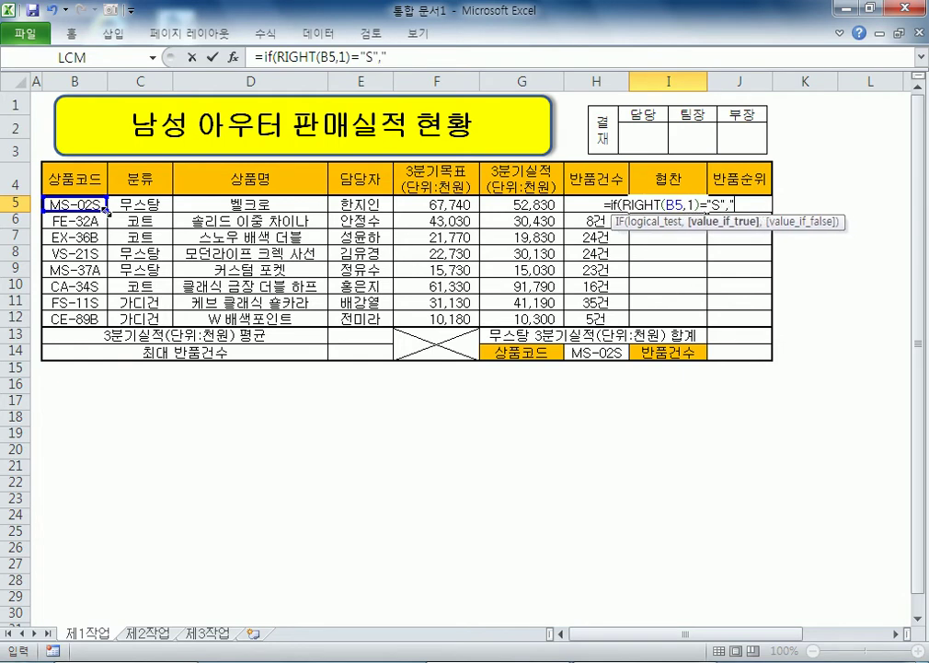
type("ㅇㅛ")
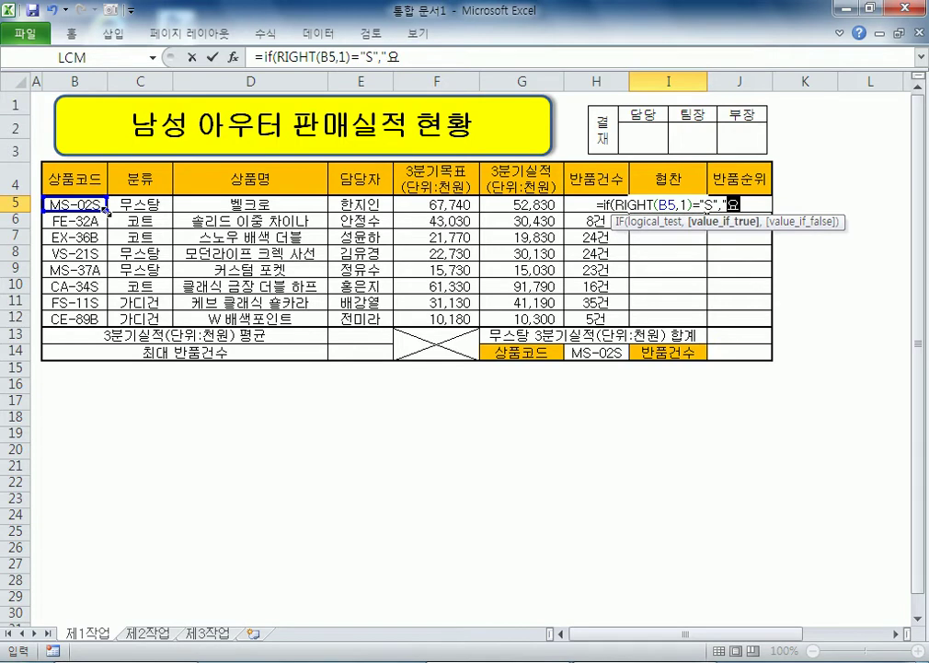
type("ㄴ예인협차")
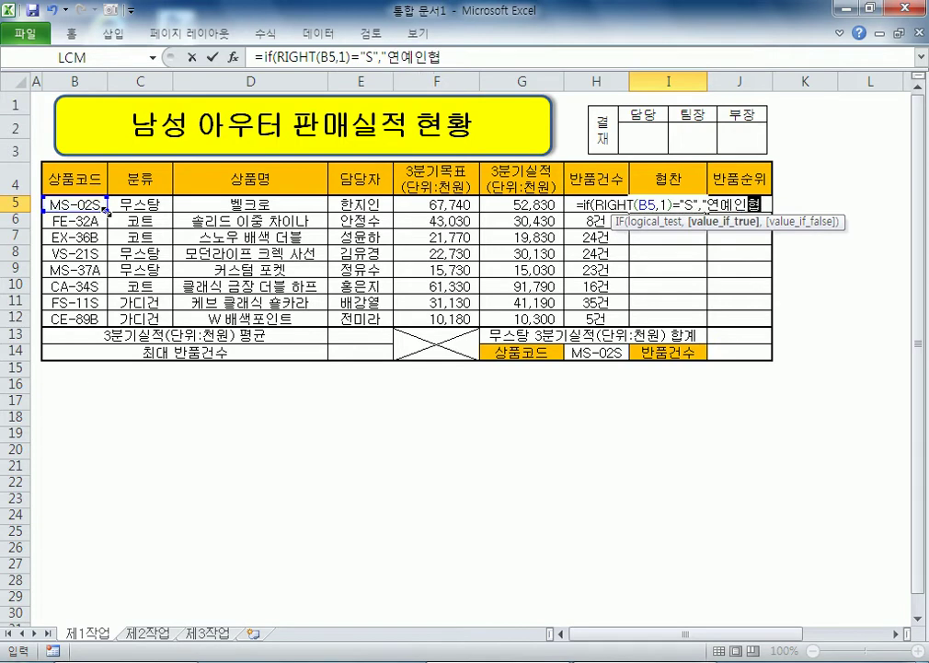
type("\",\"\"")
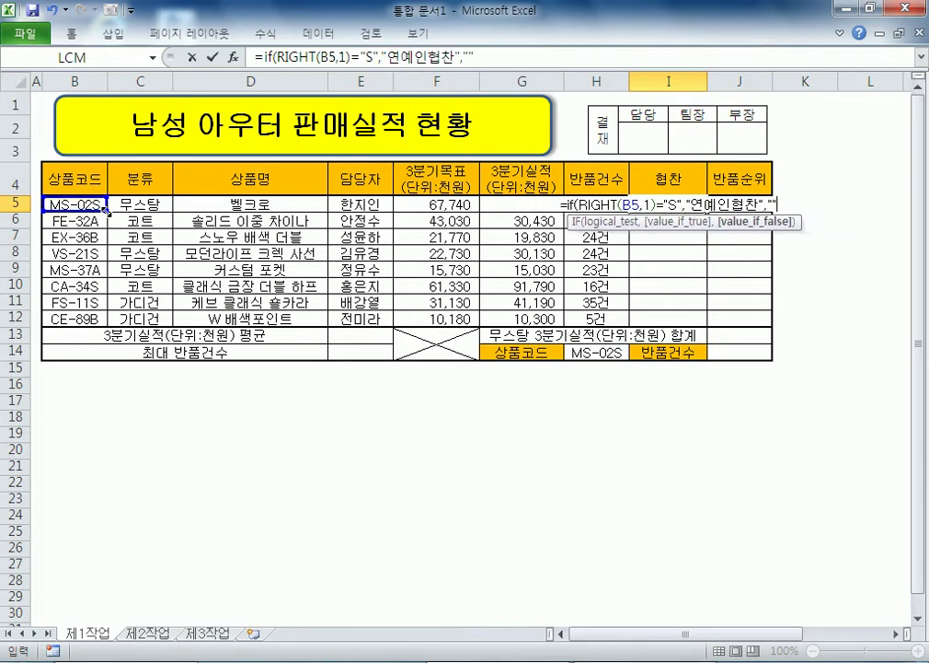
key("Return")
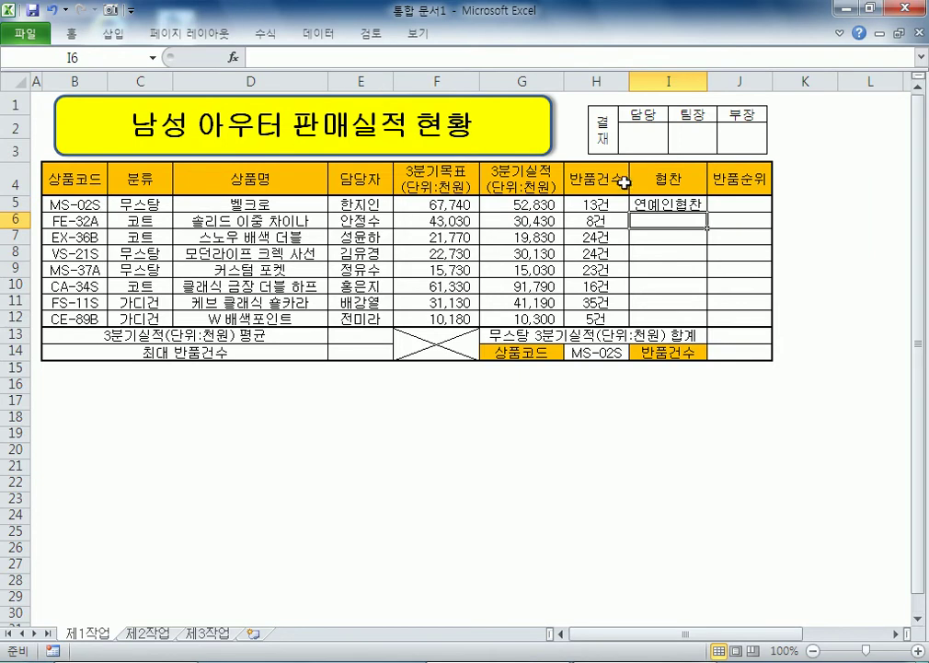
Step: Fill I5's formula down to I12 with 서식 없이 채우기, then select I5's formula text
left_click(670, 204)
left_click_drag(707, 210, 707, 324)
left_click(615, 457)
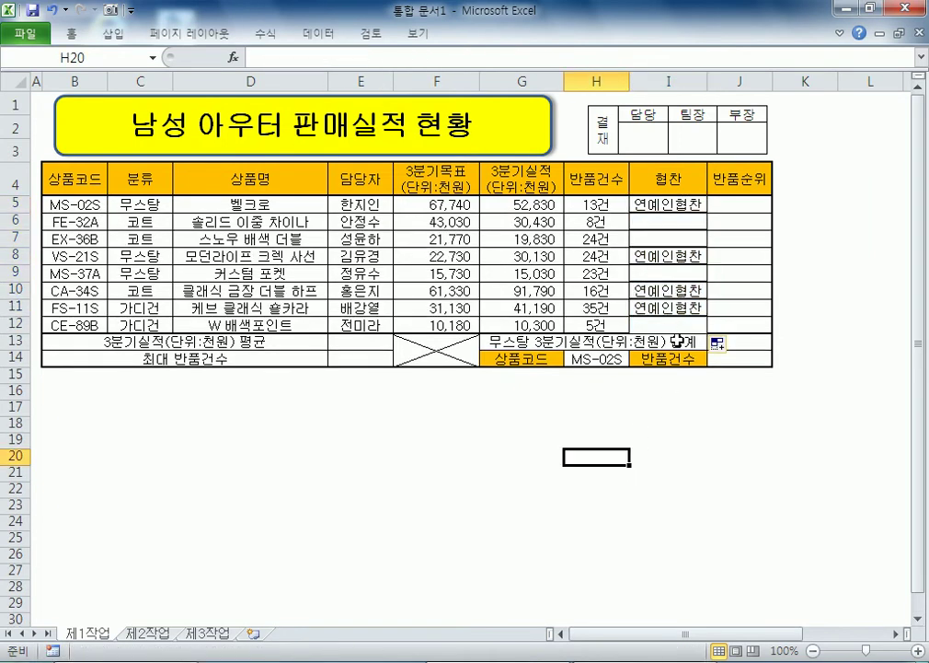
left_click(718, 343)
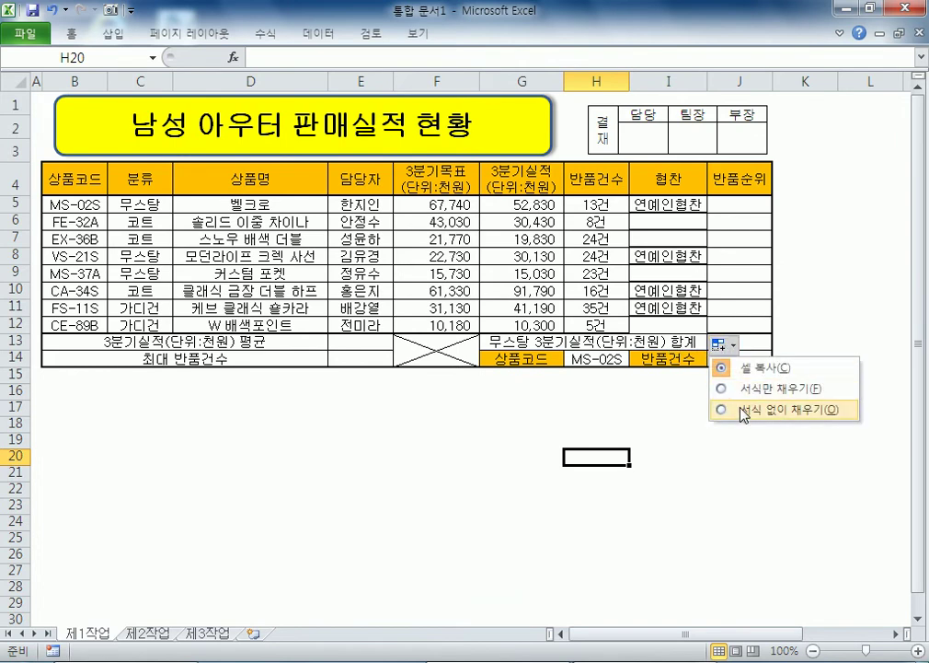
left_click(746, 409)
left_click(740, 450)
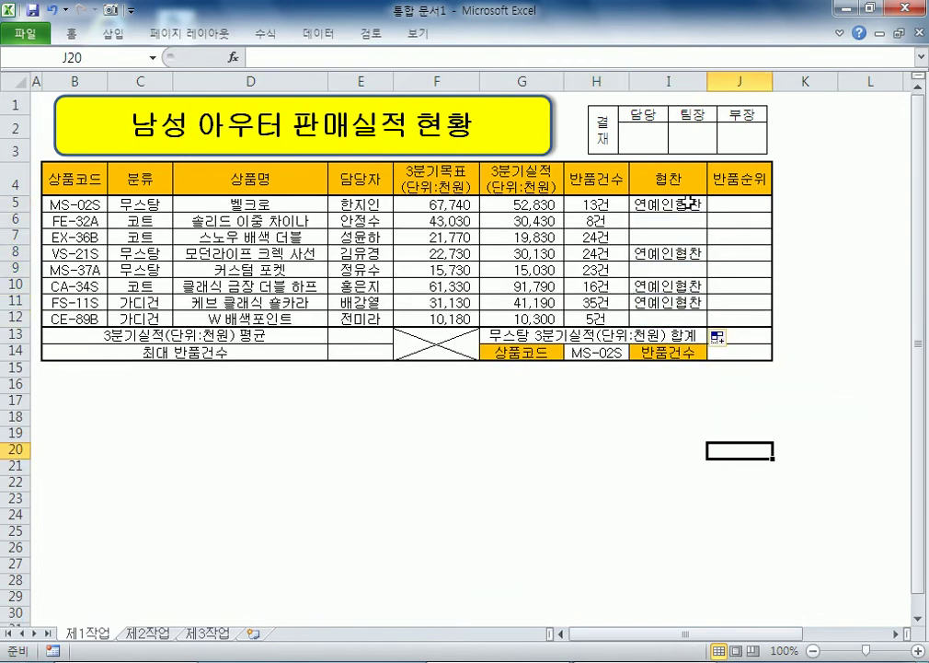
left_click(685, 202)
left_click_drag(480, 57, 201, 57)
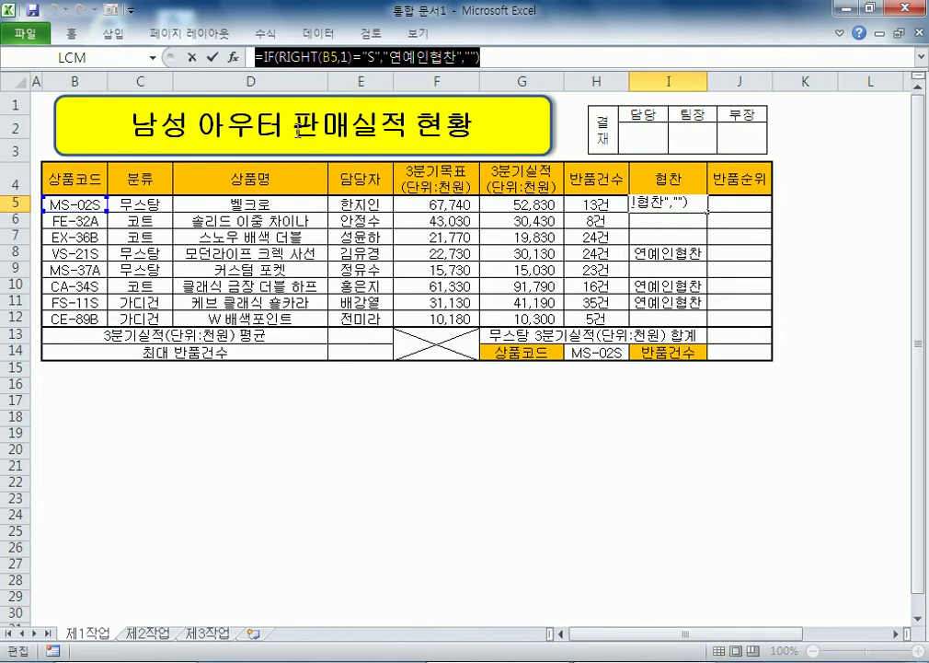
Step: Paste I5's formula into the notes, delete it again, confirm I5, and return to Notepad
key("ctrl+c")
key("alt+Tab")
key("ctrl+v")
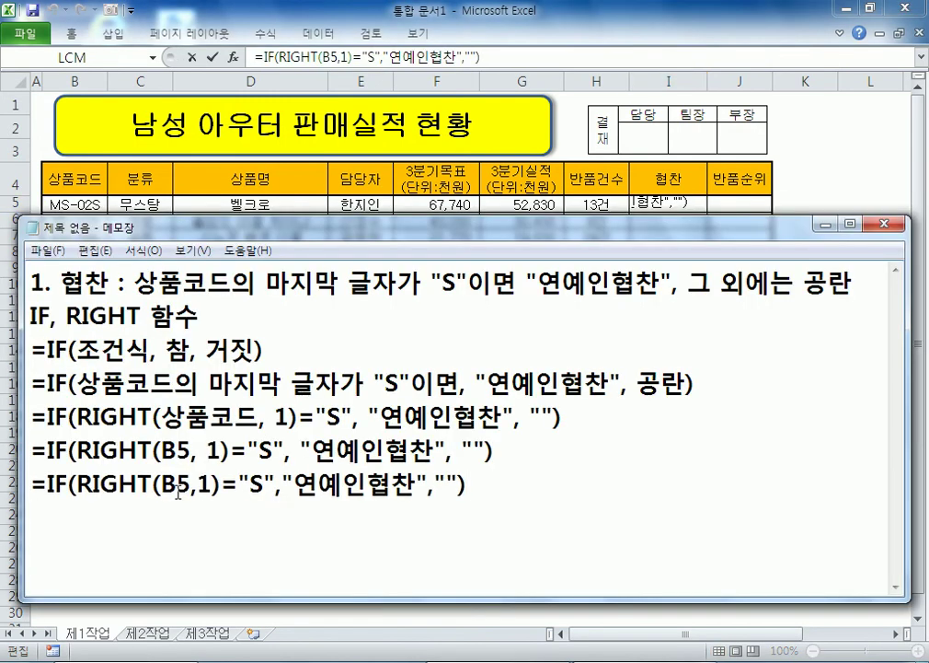
left_click_drag(201, 452, 143, 484)
left_click_drag(508, 482, 18, 485)
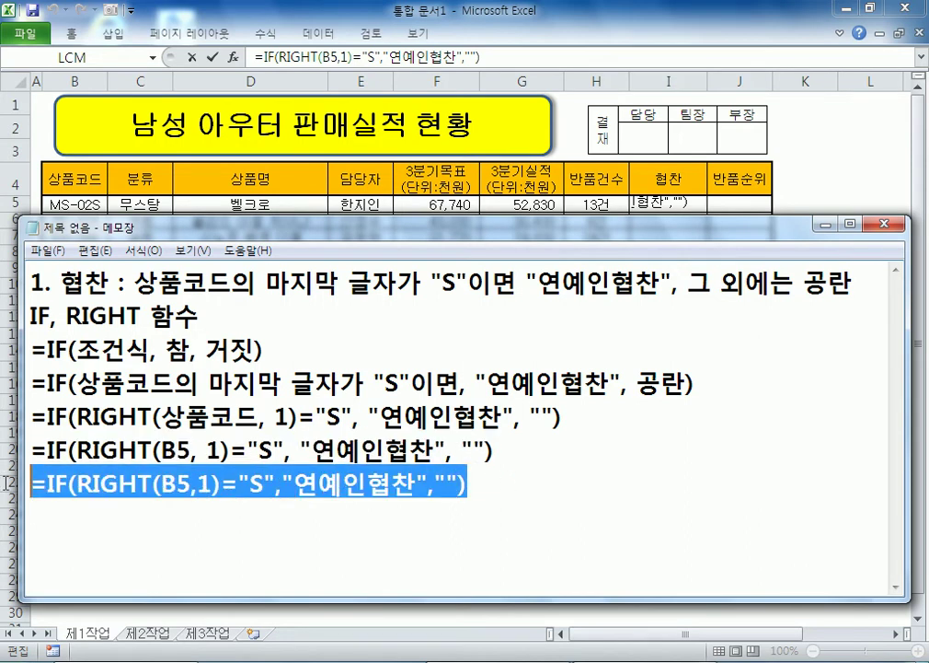
key("Delete")
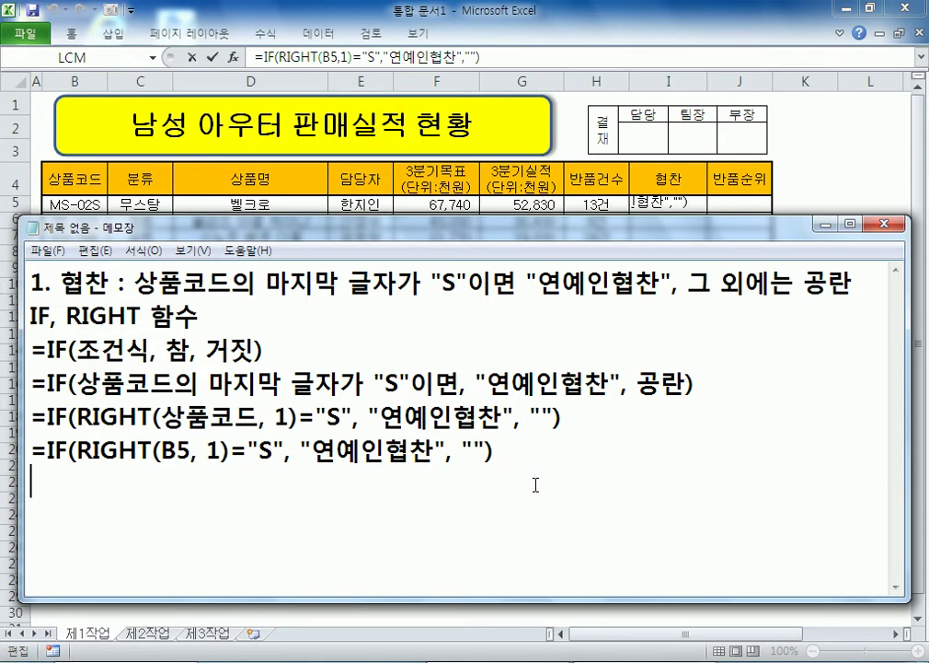
key("alt+Tab")
key("ctrl+Return")
key("alt+Tab")
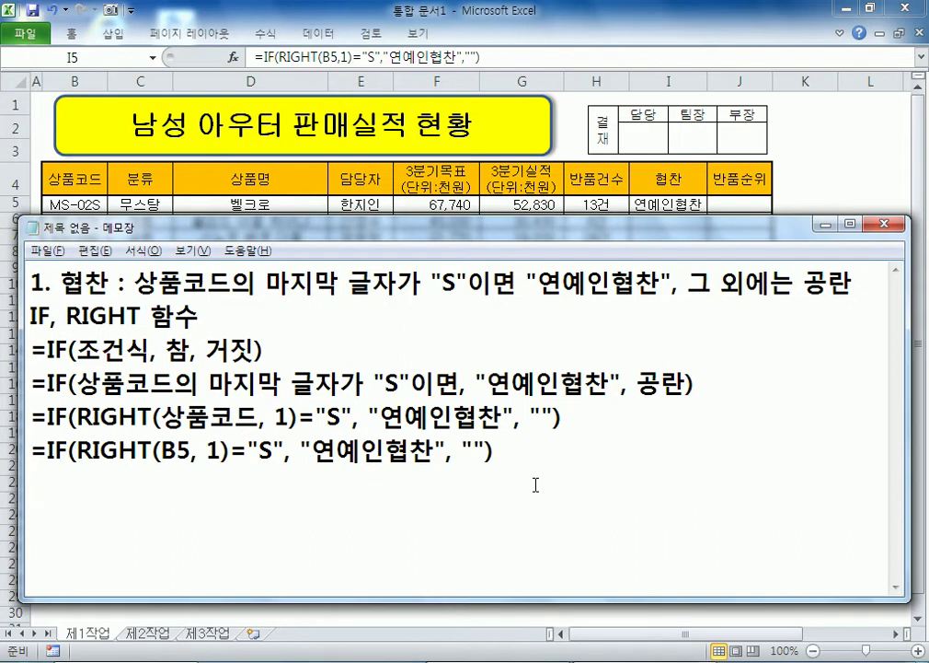
Step: Add note '2. 반품순위 : 반품건수의 내림차순 순위를 구하시오. (RANK 함수)'
key("Return")
key("Return")
type("2.QK")
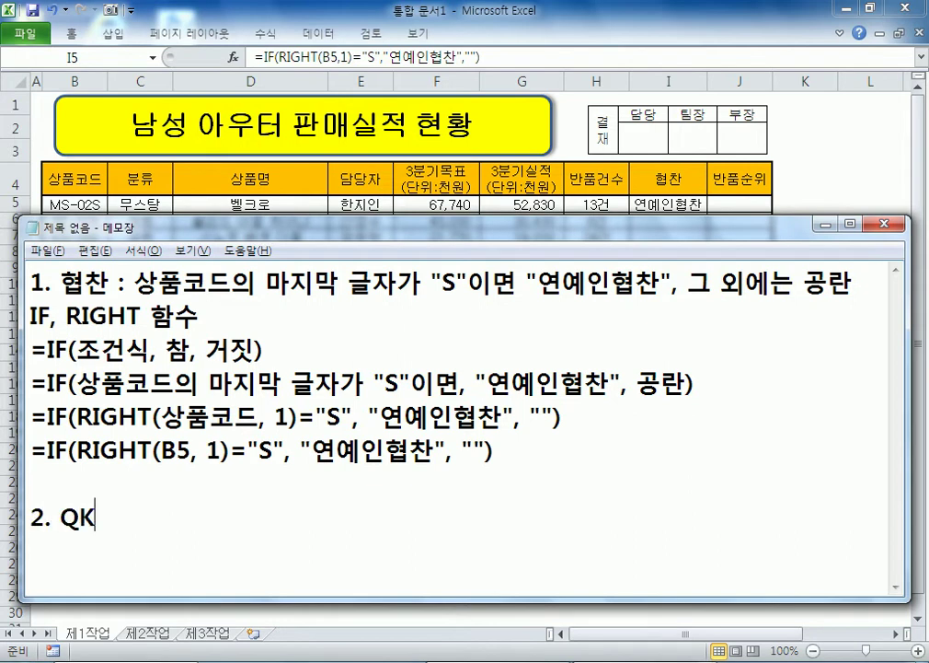
key("BackSpace")
key("BackSpace")
key("Hangul")
type("바ㄴ품순위 :")
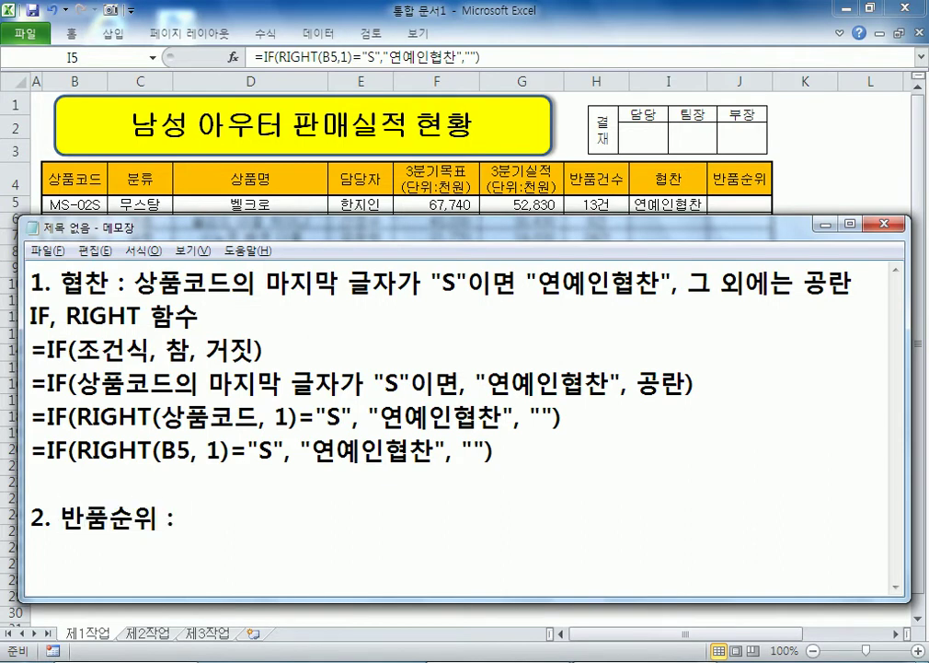
type("반품건")
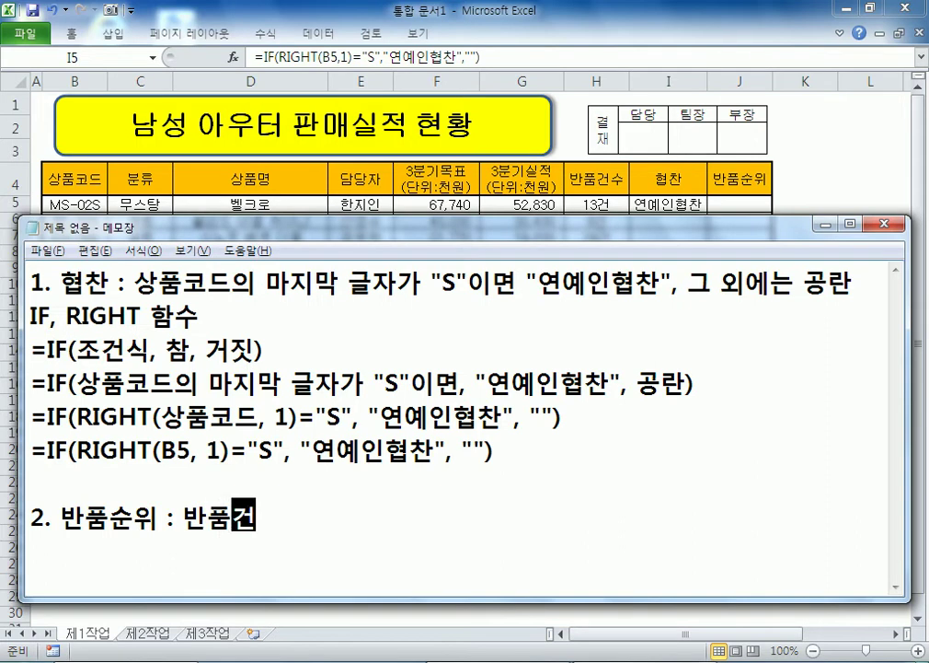
type("수의 내림차")
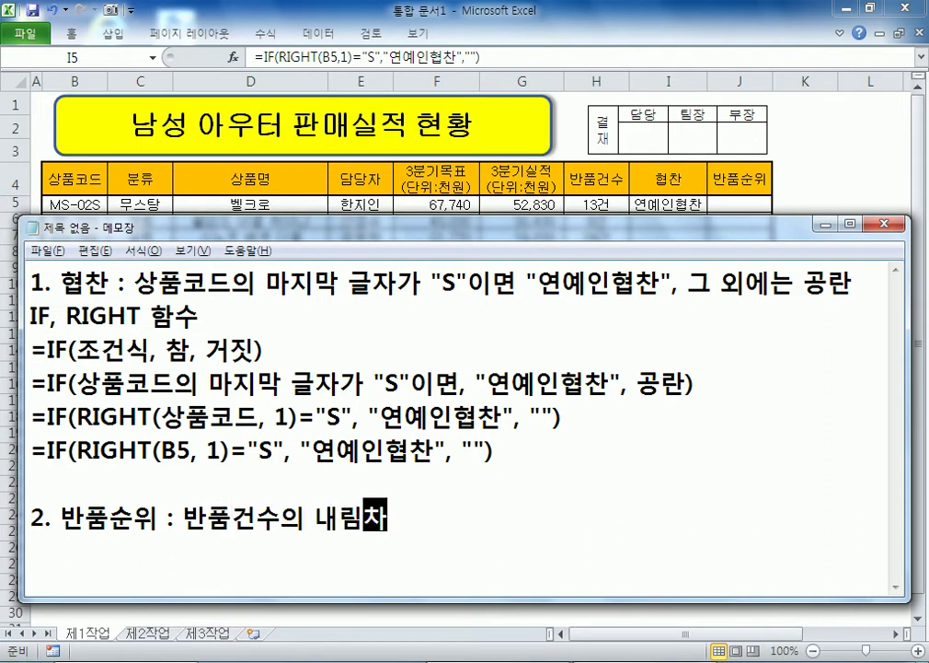
type("순 순 수")
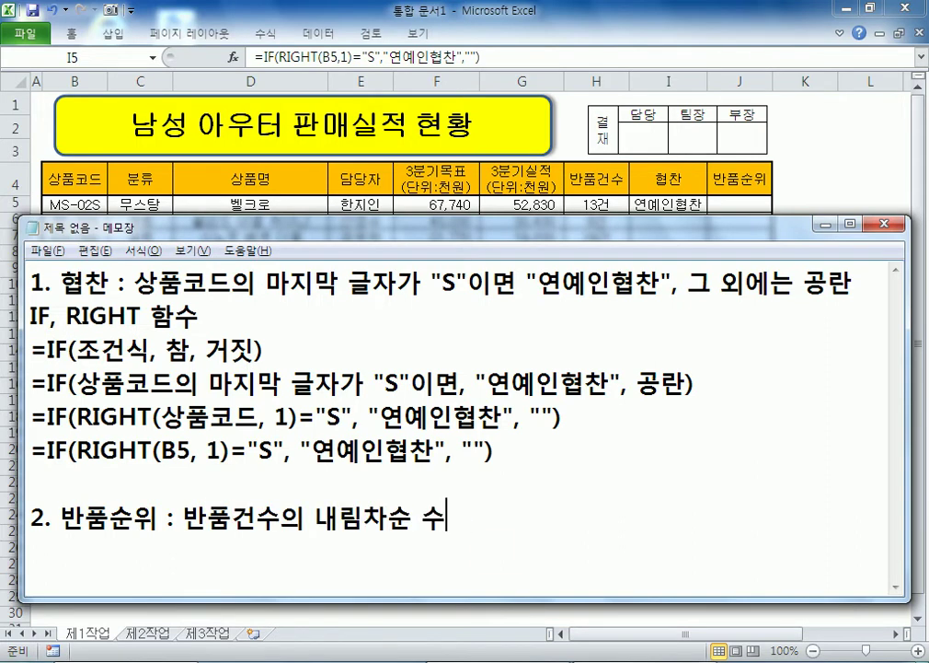
type("위르")
key("BackSpace")
key("BackSpace")
key("BackSpace")
type("를 구하시오")
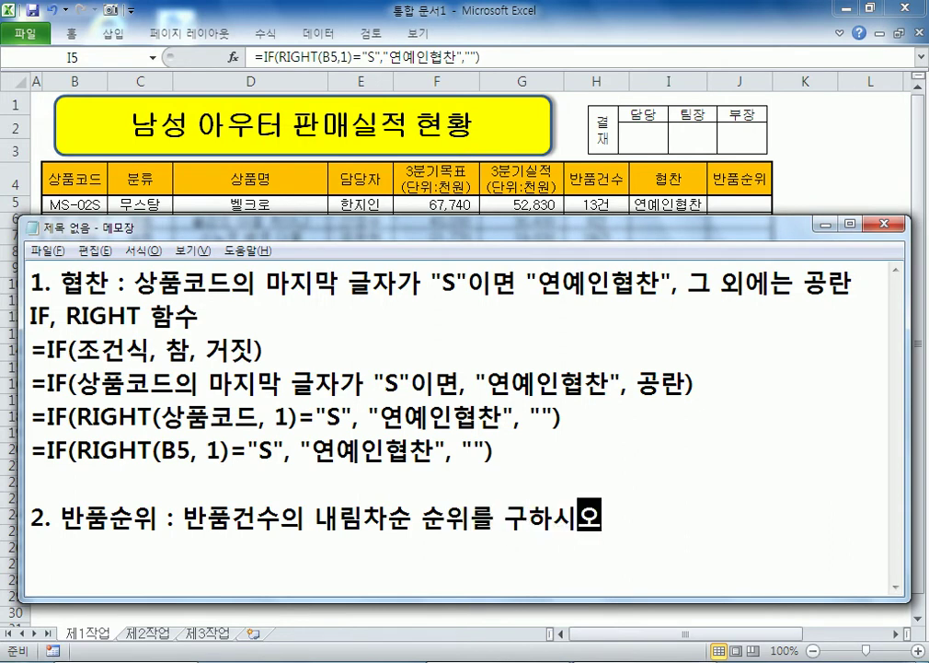
type(". (R")
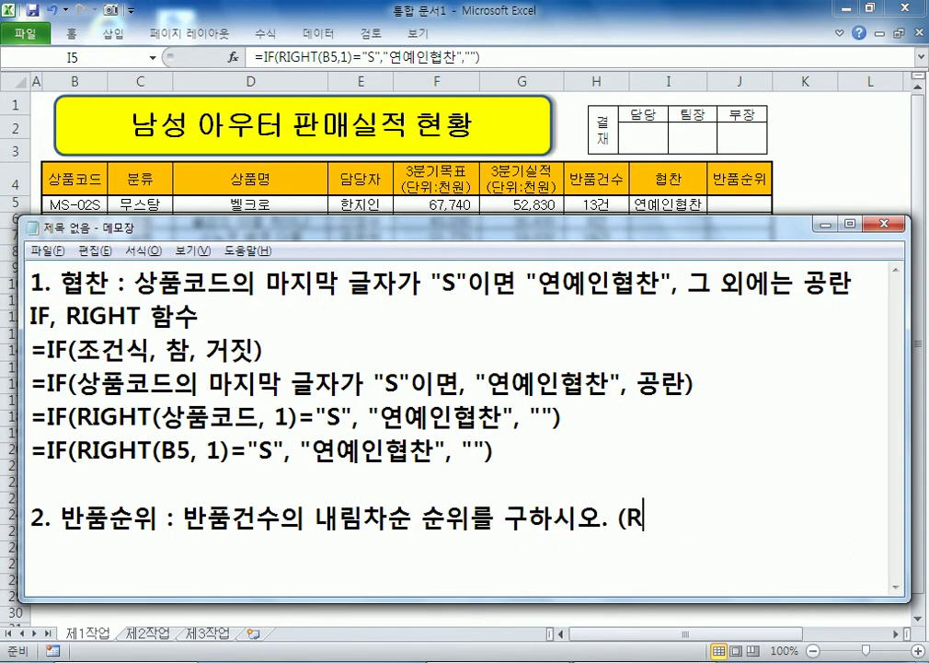
type("ANK 함수)")
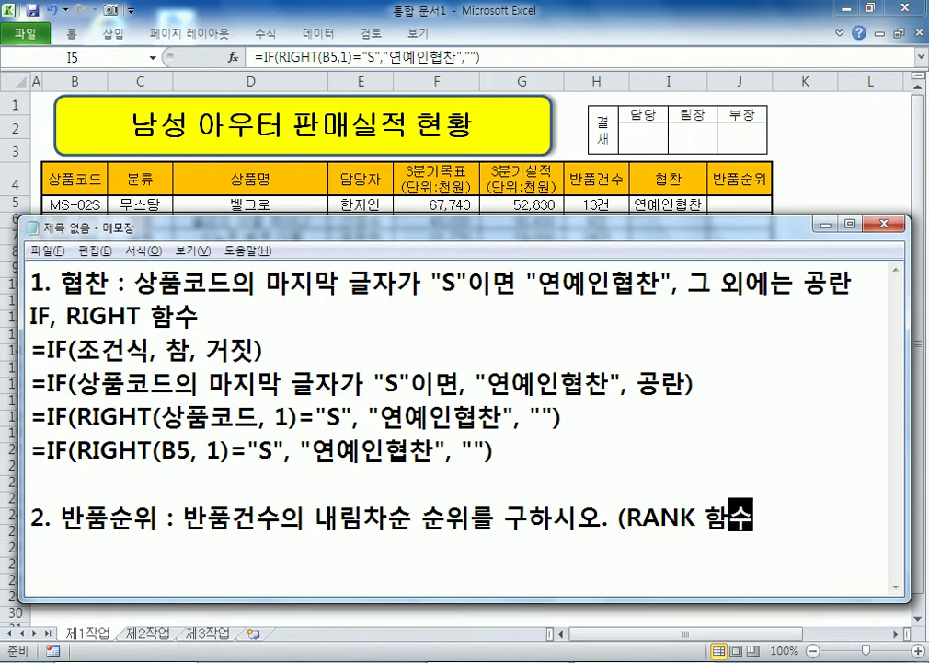
Step: Start the outline line '=RANK(순위를 구할 값, 순위를 구할…' below note 2
key("Return")
key("Return")
key("Return")
key("Return")
key("Return")
key("Return")
key("Return")
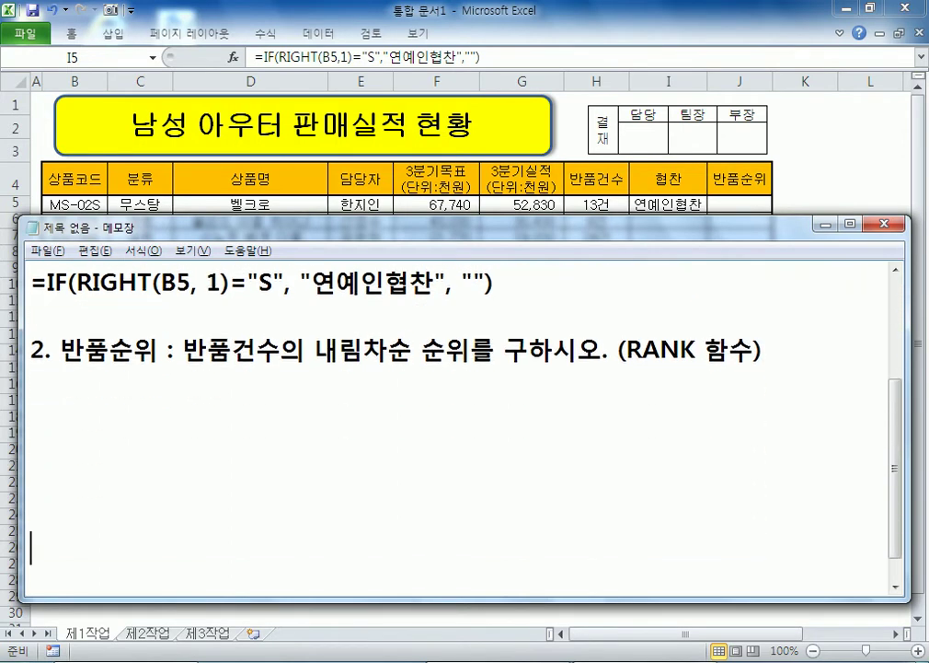
key("Up")
key("Up")
key("Up")
key("Up")
key("Up")
key("Up")
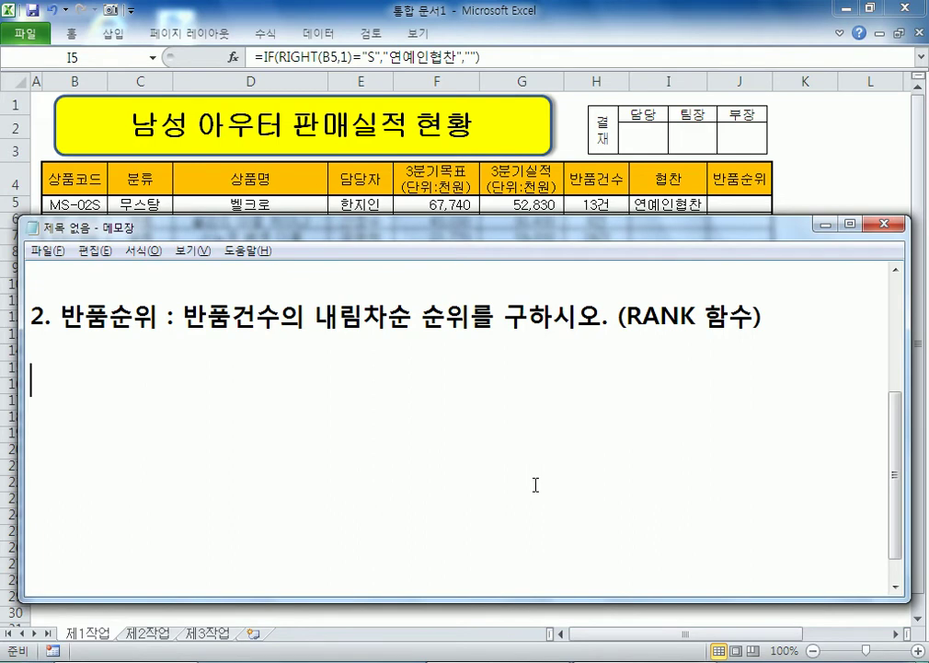
type("=RANK(")
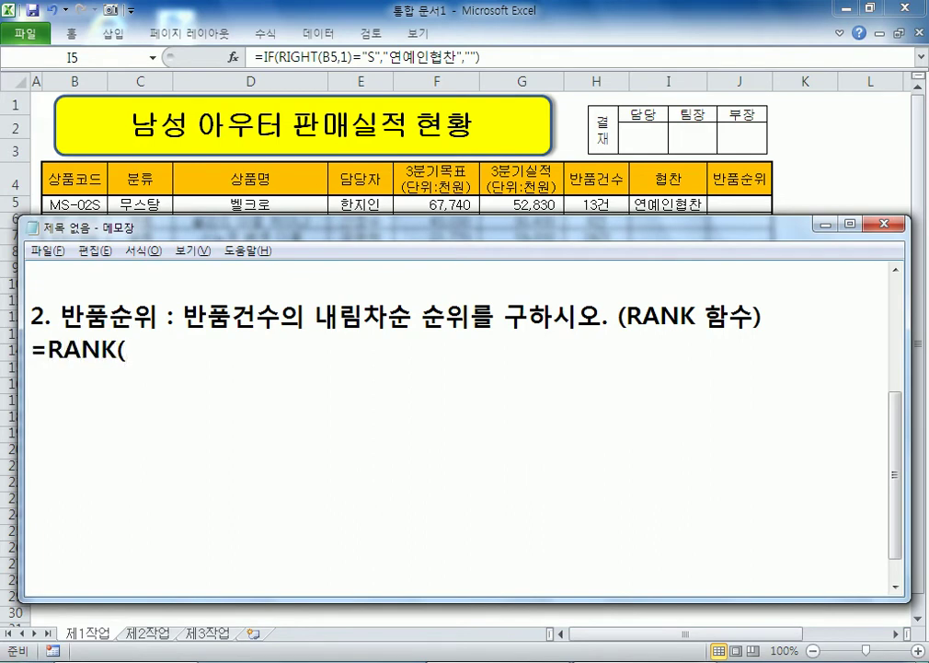
type("순위르")
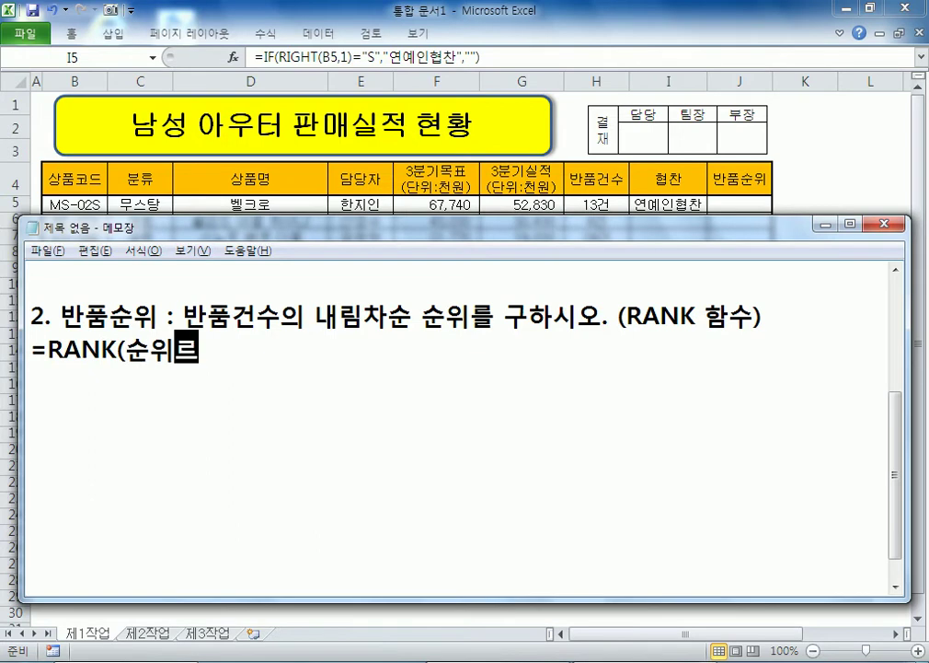
key("BackSpace")
type("를 구할 가")
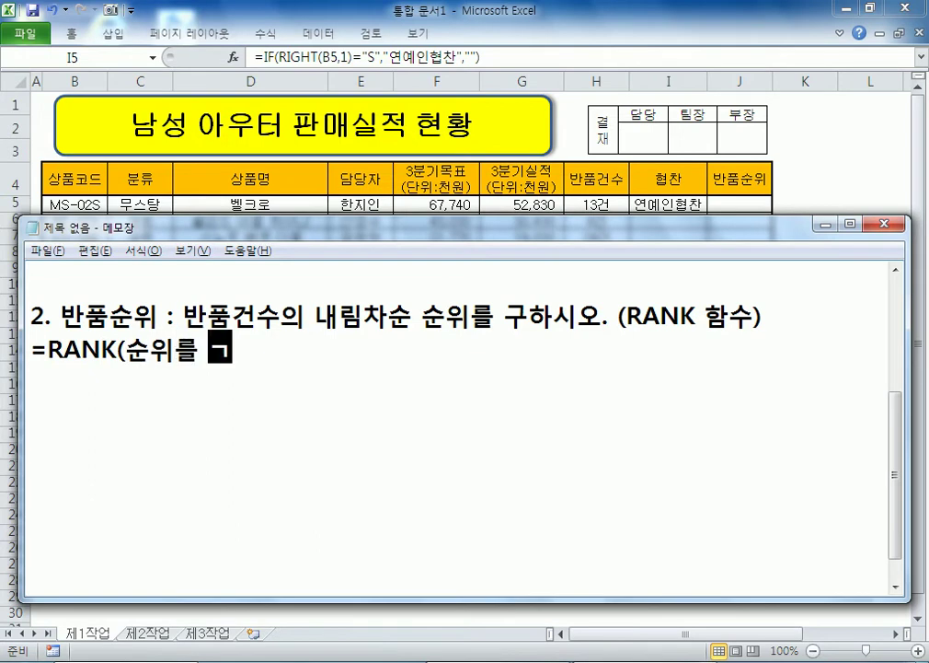
type("값,")
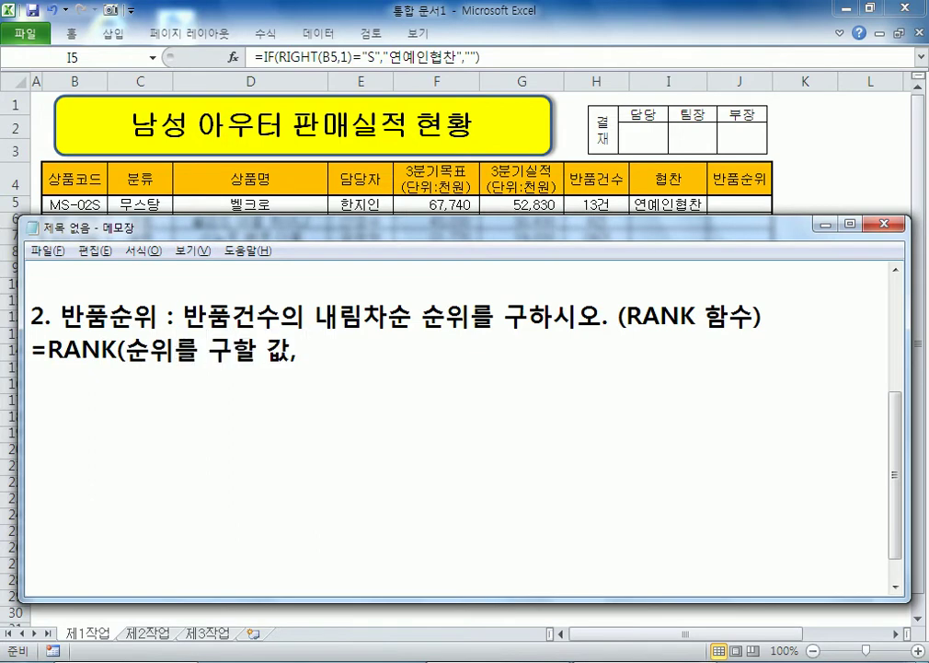
type(" 순우위를 구할 갑")
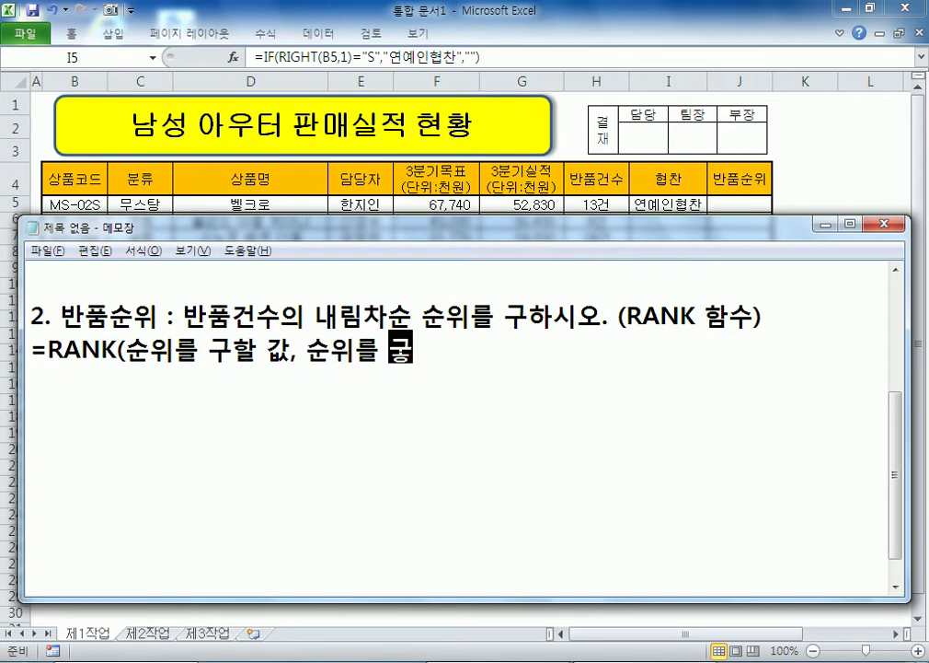
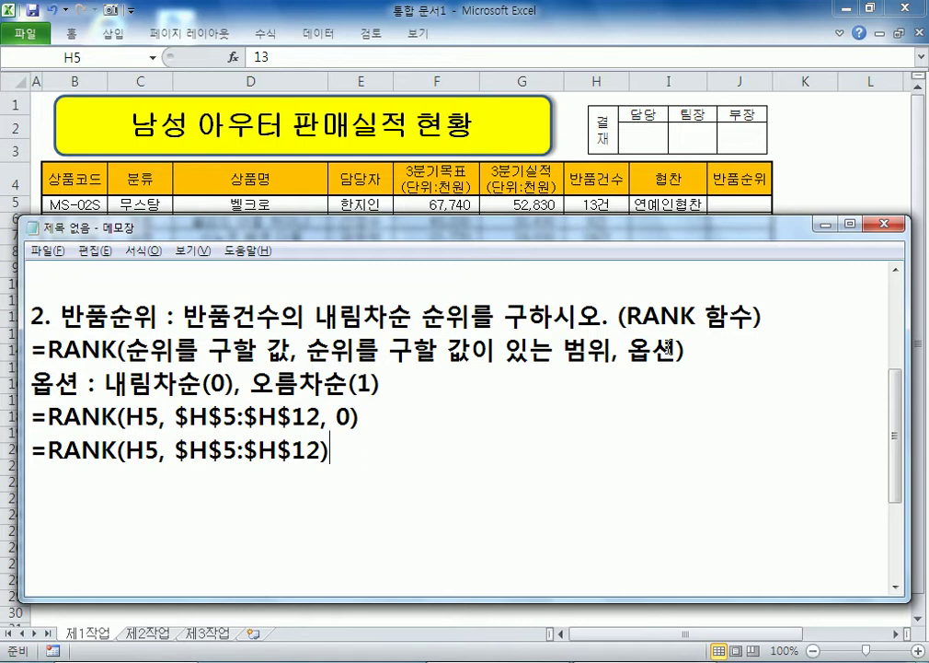
Step: Paste a third =RANK(H5, $H$5:$H$12) line into the notes, then go back to Excel's cell J5
key("Return")
key("shift+Up")
key("shift+Down")
type("=RANK(H5, $H$5:$H$12)")
key("shift+Left")
key("shift+Left")
key("shift+Left")
key("shift+Left")
key("shift+Left")
key("shift+Left")
key("shift+Left")
key("shift+Left")
key("shift+Left")
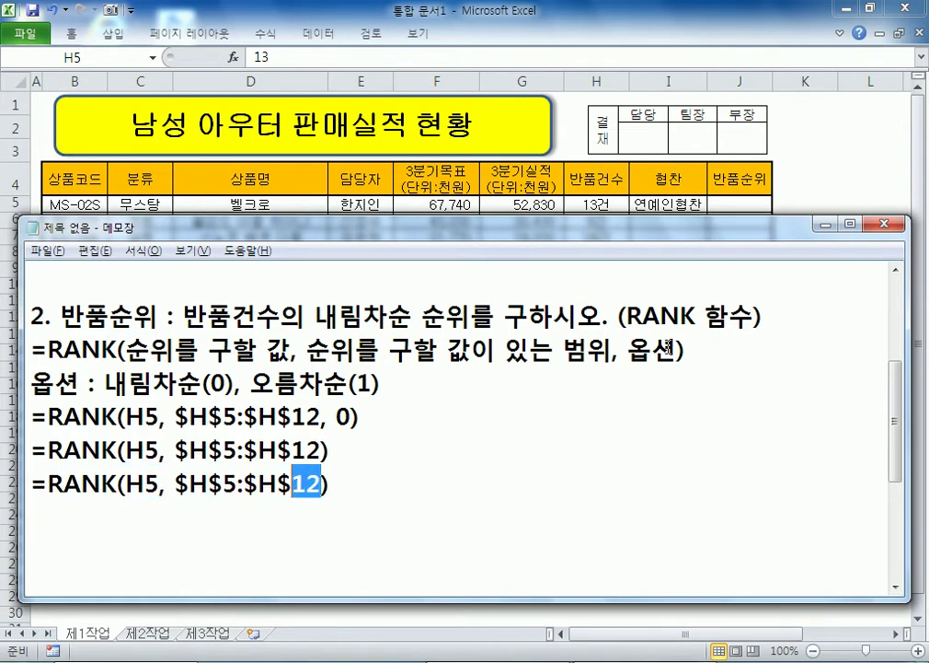
key("shift+Left")
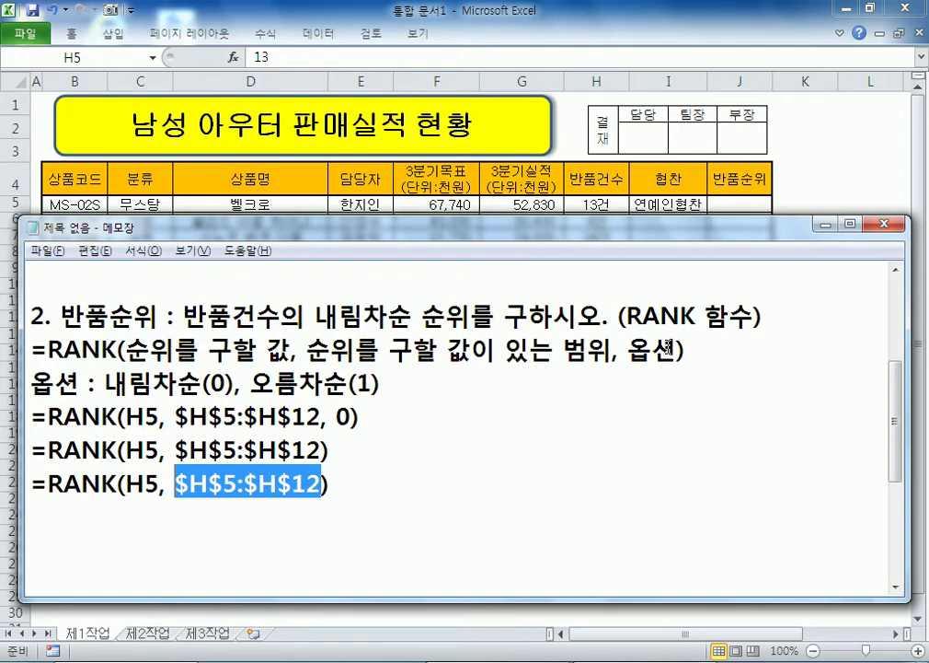
key("alt+Tab")
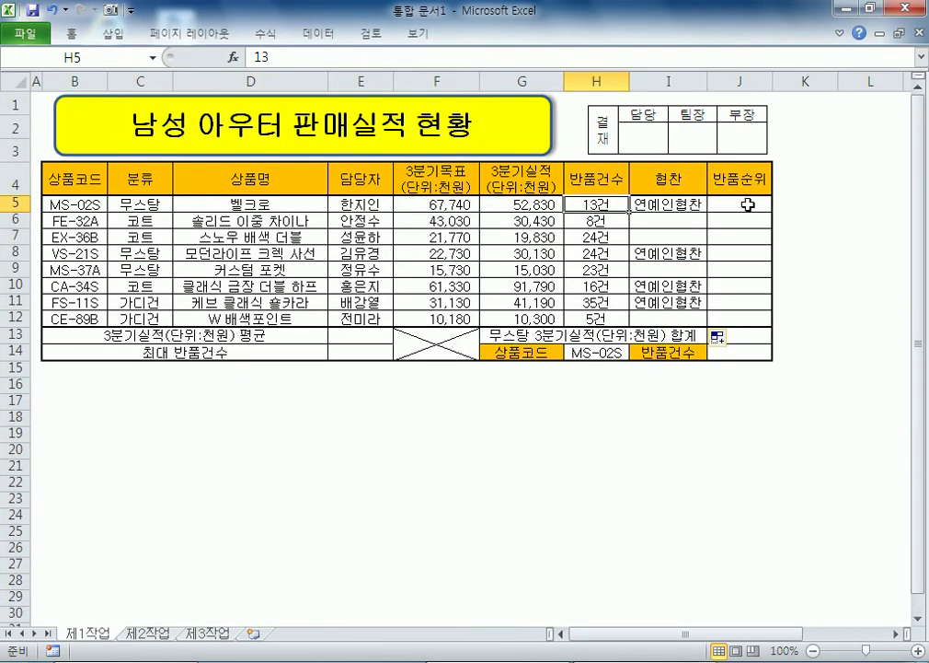
left_click(748, 204)
Step: Enter a RANK formula in J5 ranking H5 against the return counts H5:H12
type("=ㄱㅁㅜㅏ(")
key("Left")
key("Left")
type(",")
left_click_drag(596, 204, 629, 327)
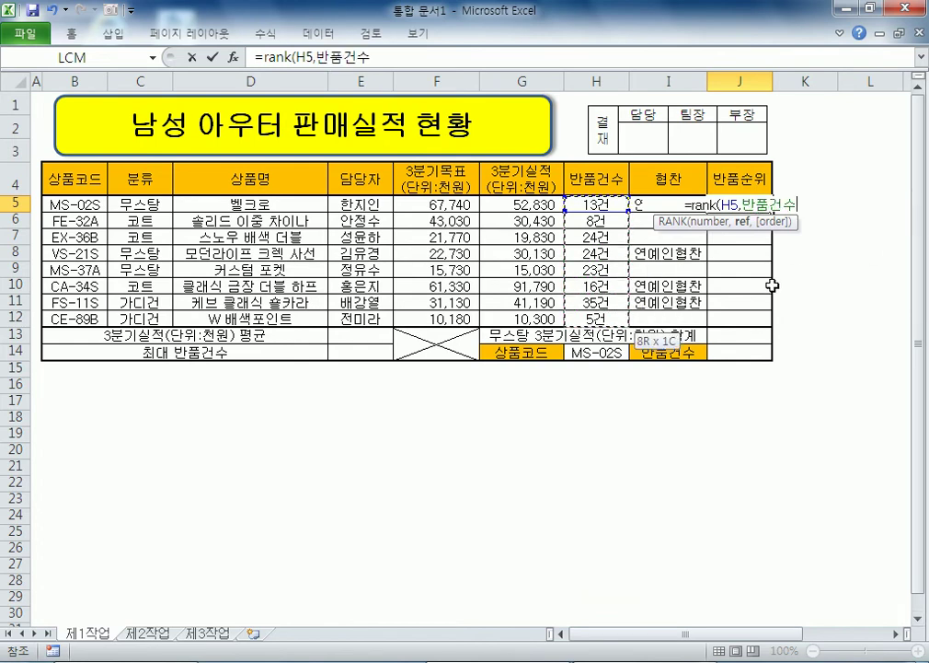
key("Return")
Step: Fill the rank formula through J5:J12 (6, 7, 2, 2, 4, 5, 1, 8) and copy its text
key("Up")
key("shift+Down")
key("shift+Down")
key("shift+Down")
key("shift+Down")
key("shift+Down")
key("shift+Down")
key("shift+Down")
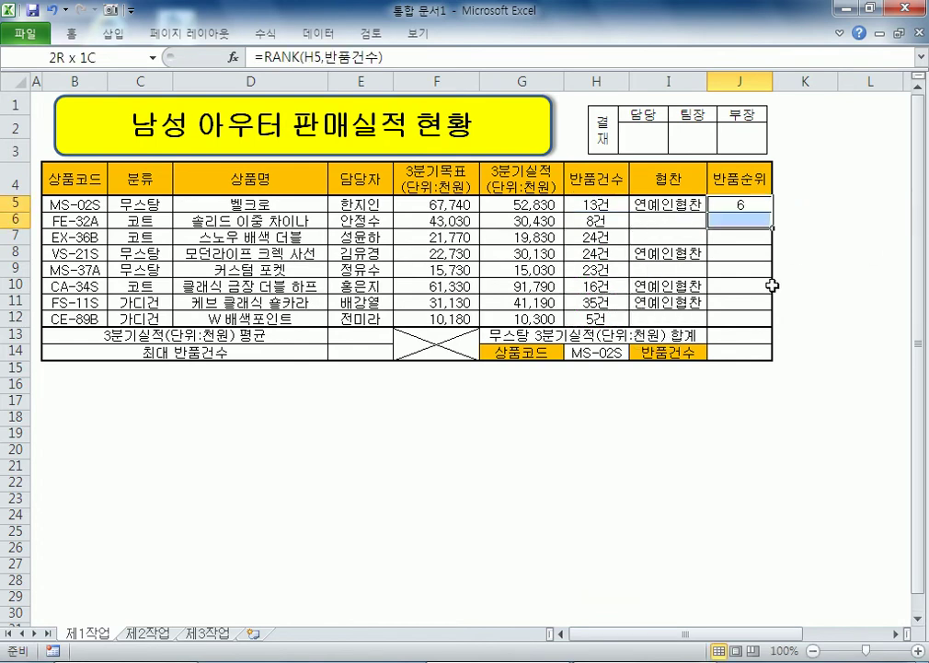
key("F2")
key("ctrl+Return")
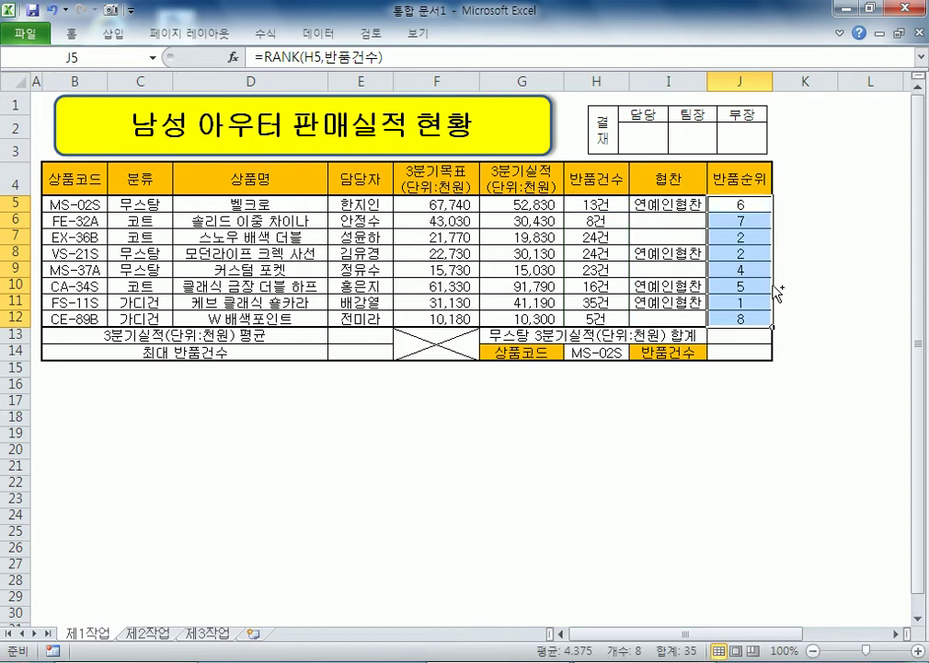
left_click_drag(384, 57, 255, 57)
key("ctrl+c")
key("alt+Tab")
Step: Paste =RANK(H5, 반품건수) under the earlier RANK lines and compare it with the $H$5:$H$12 version
left_click(124, 523)
key("ctrl+v")
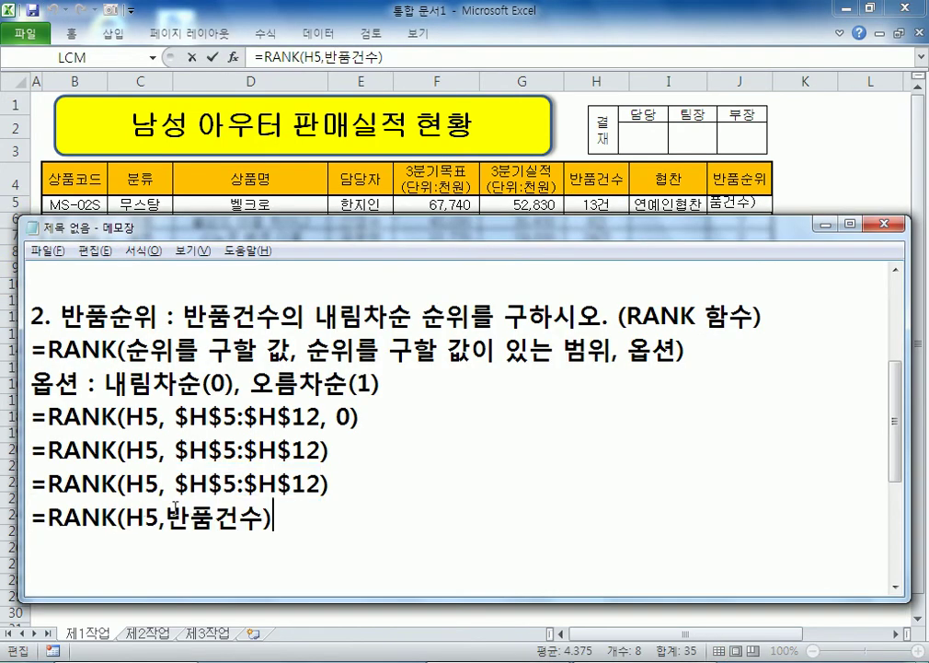
left_click(167, 518)
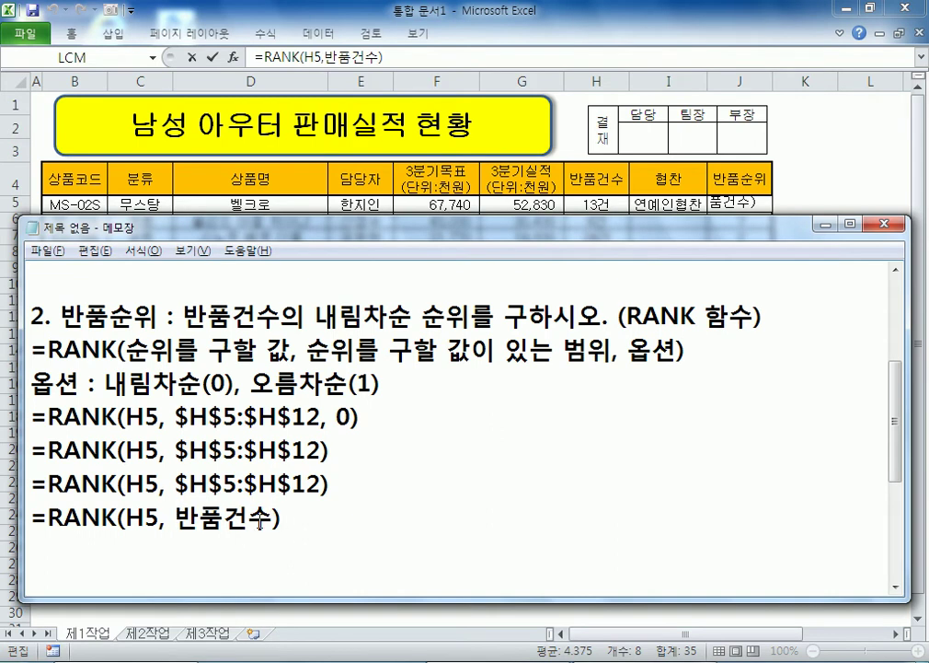
left_click_drag(175, 518, 273, 518)
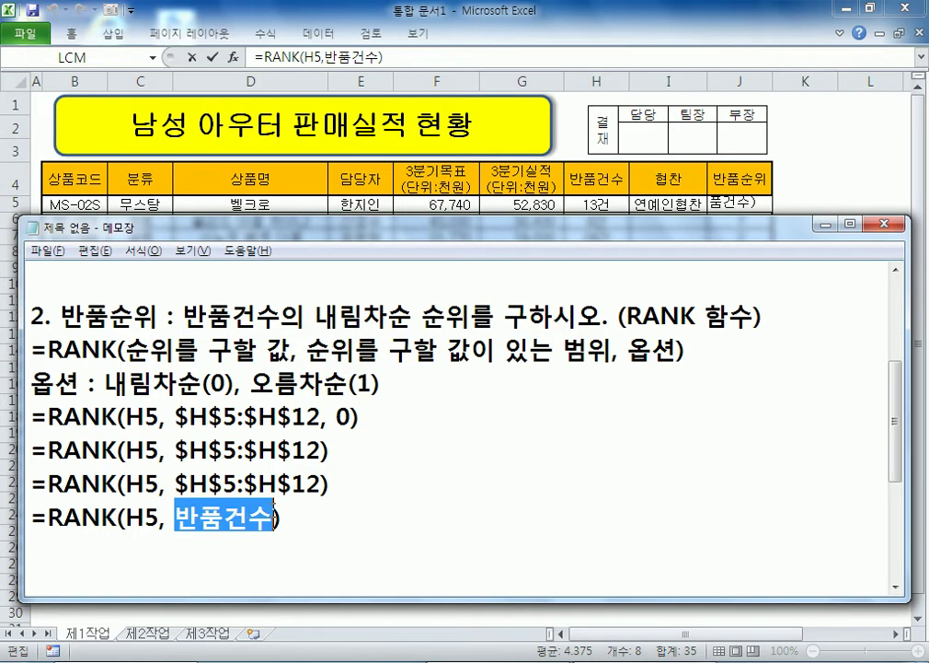
left_click_drag(175, 482, 320, 483)
left_click(304, 547)
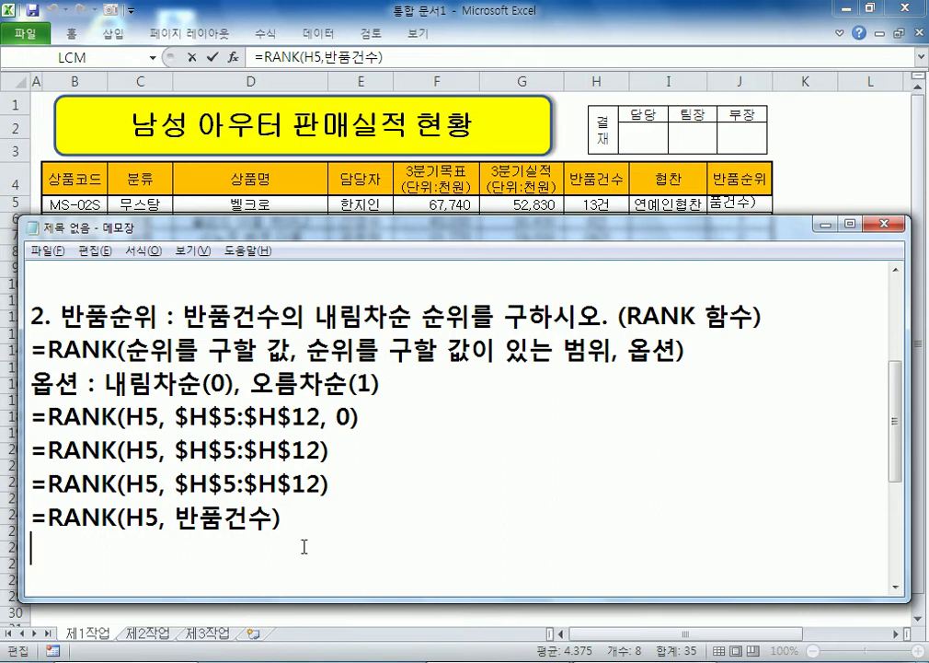
Step: Keep J5 at rank 6, check that H5:H12 is named 반품건수, then return to the notes
key("alt+Tab")
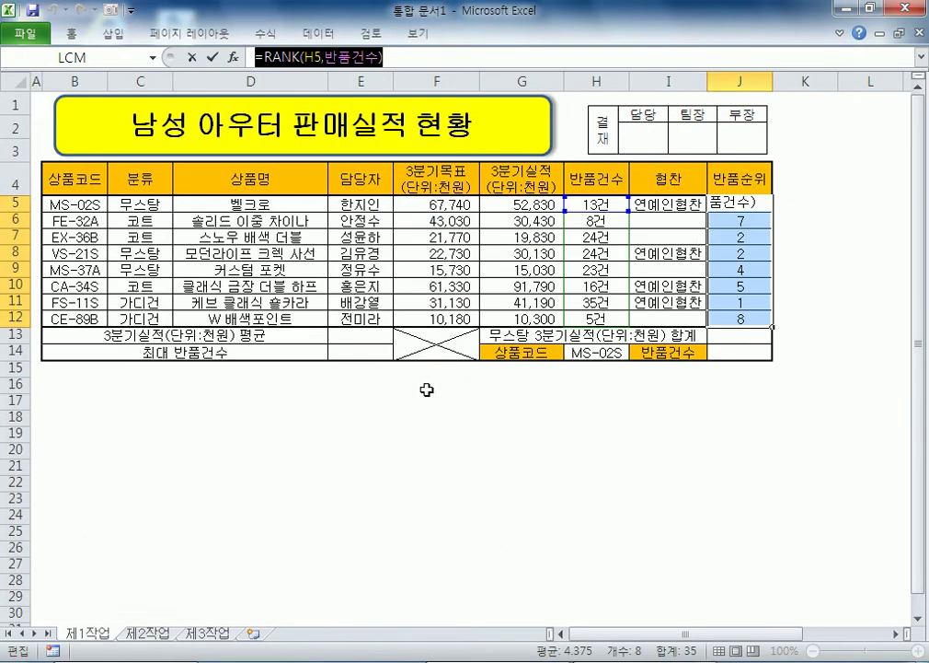
key("ctrl+Return")
left_click_drag(369, 203, 362, 318)
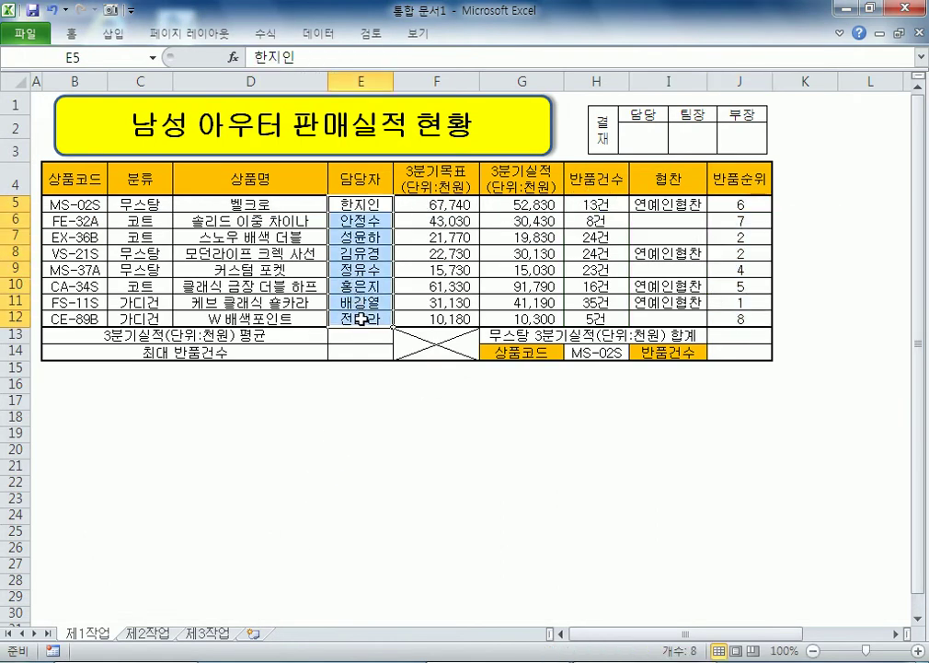
left_click_drag(599, 203, 598, 317)
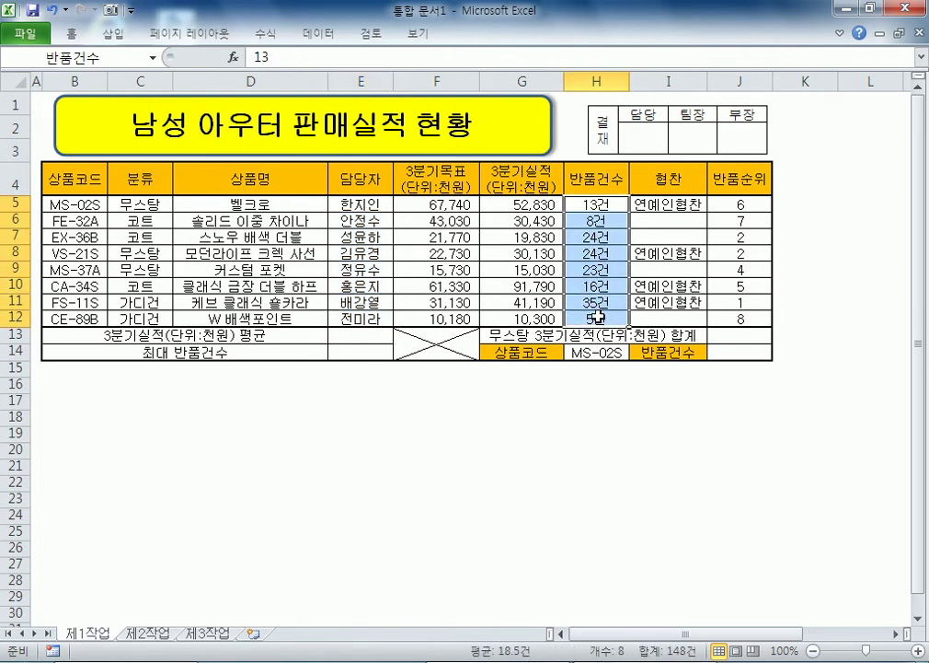
left_click(473, 396)
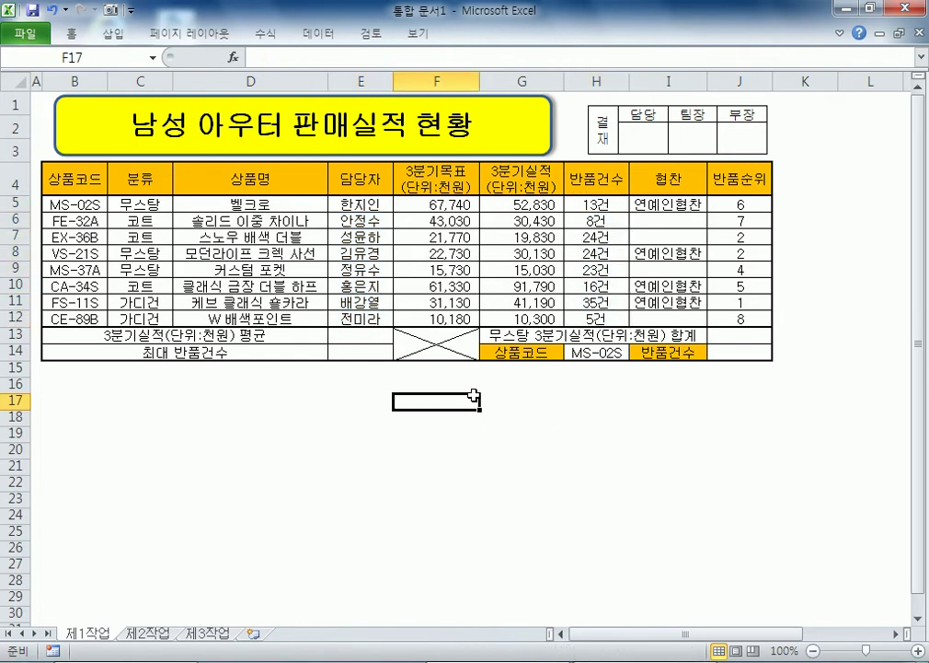
key("Home")
key("Up")
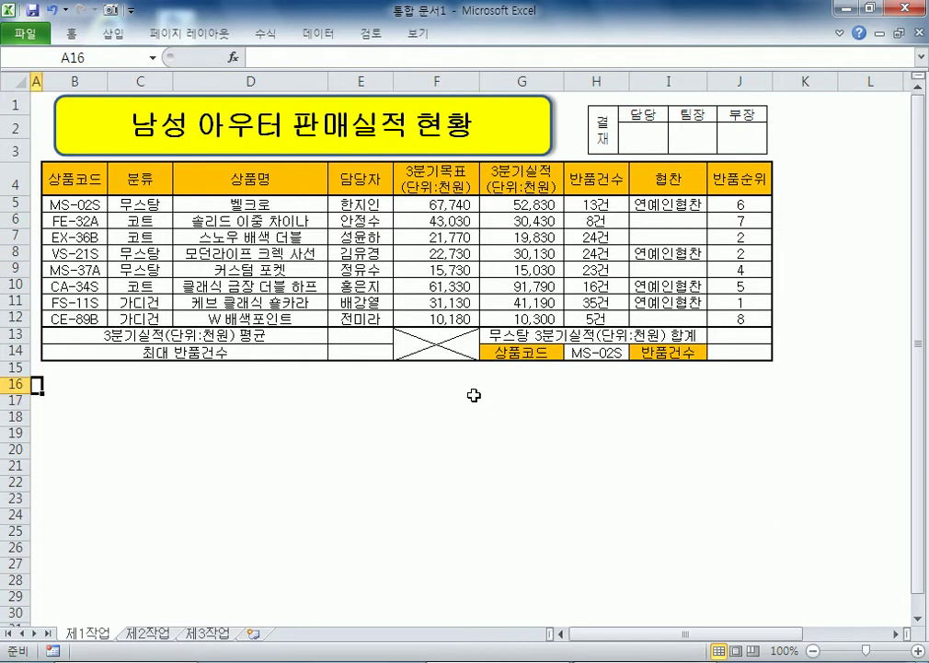
key("alt+Tab")
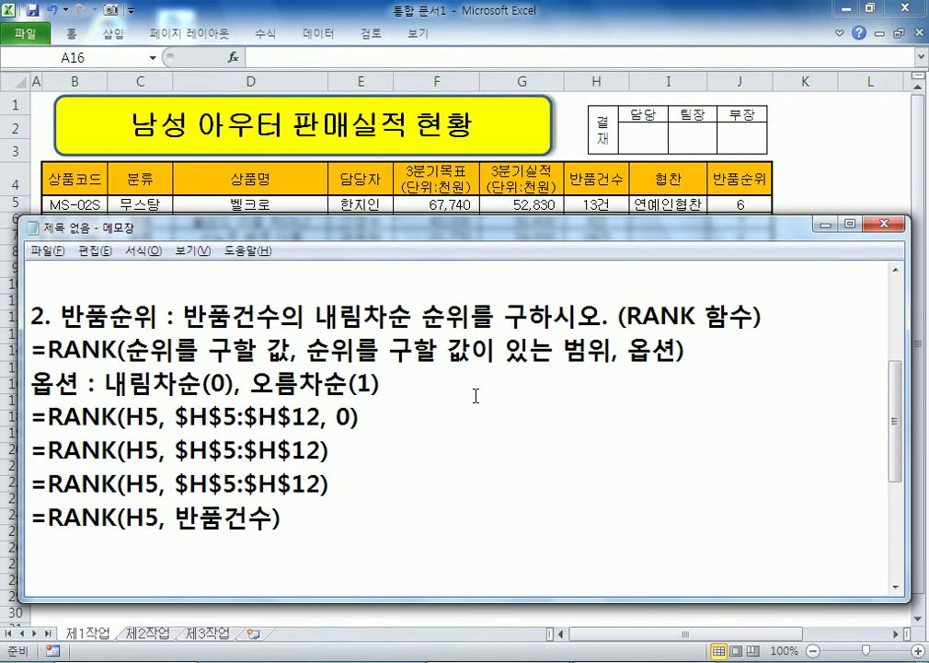
Step: Start item '3.' at the end of the notes and move the shortened notes window to the top
key("ctrl+End")
type("3.")
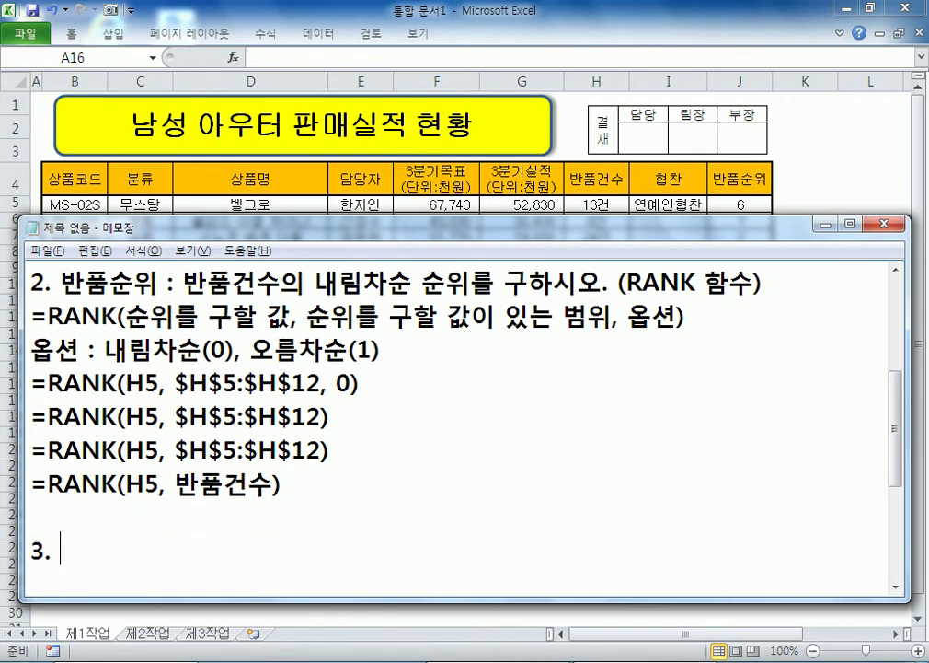
key("alt+Tab")
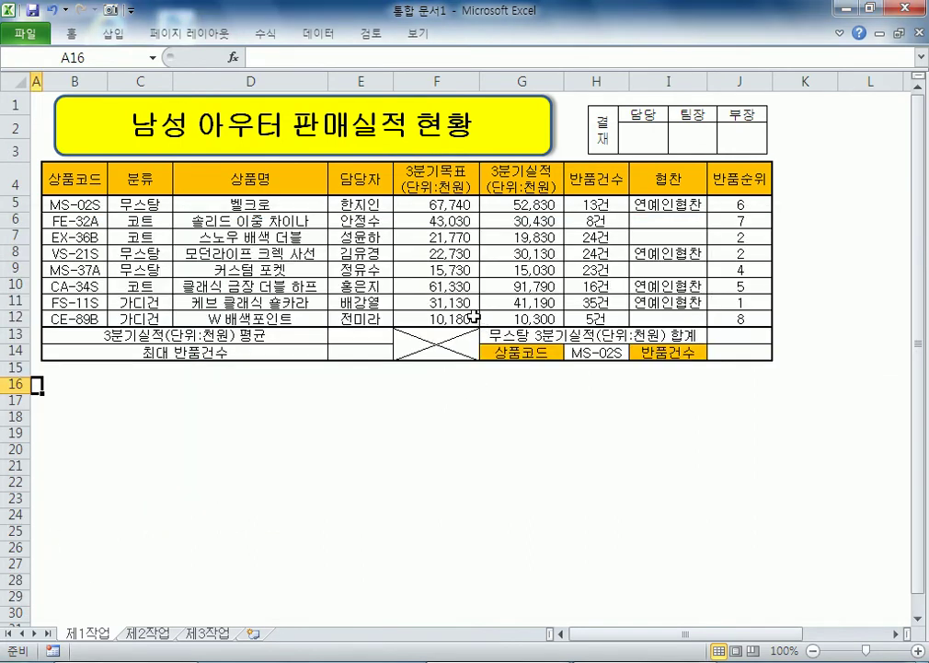
key("alt+Tab")
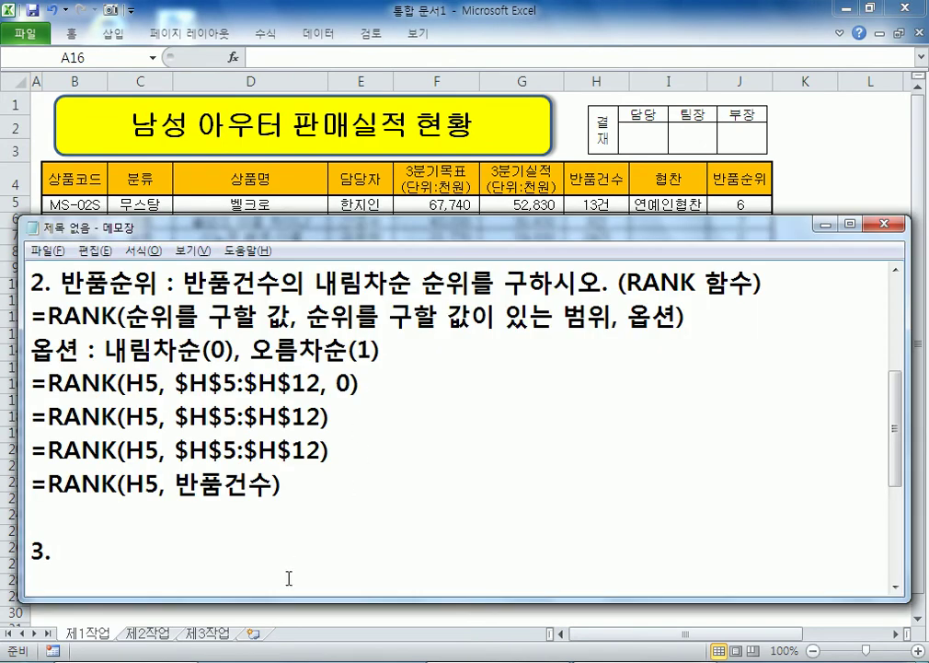
left_click_drag(281, 599, 247, 426)
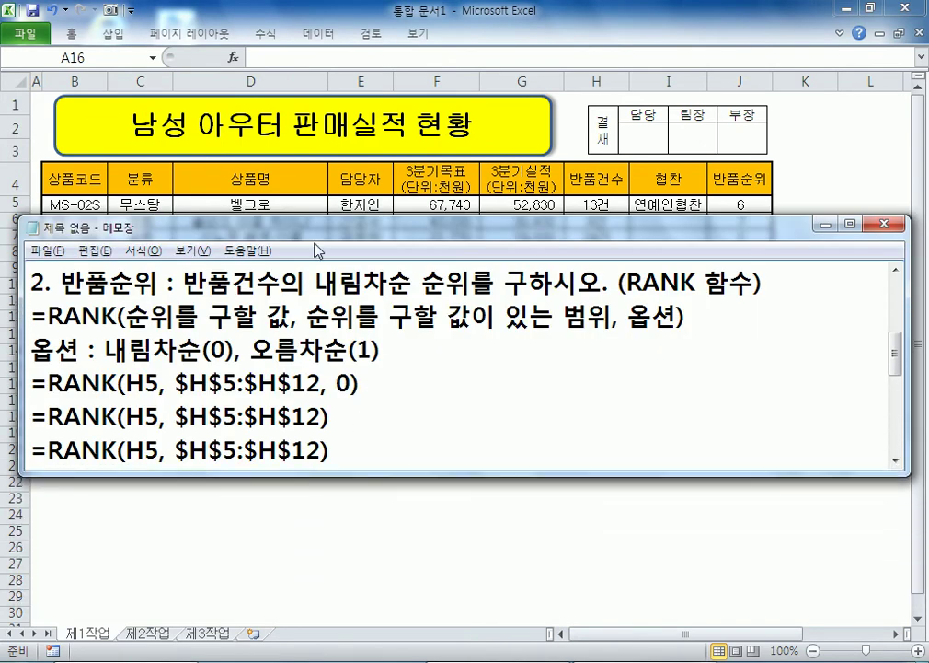
left_click_drag(337, 228, 326, 35)
scroll(385, 233, "down", 5)
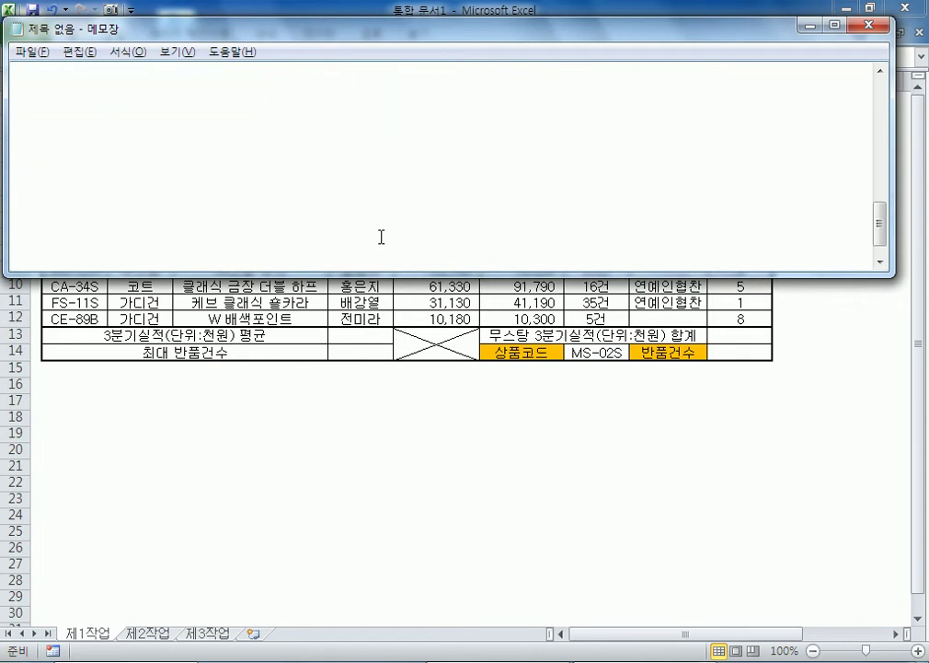
Step: Write task 3: average 3분기실적(단위:천원) rounded down to hundreds of won
left_click(117, 150)
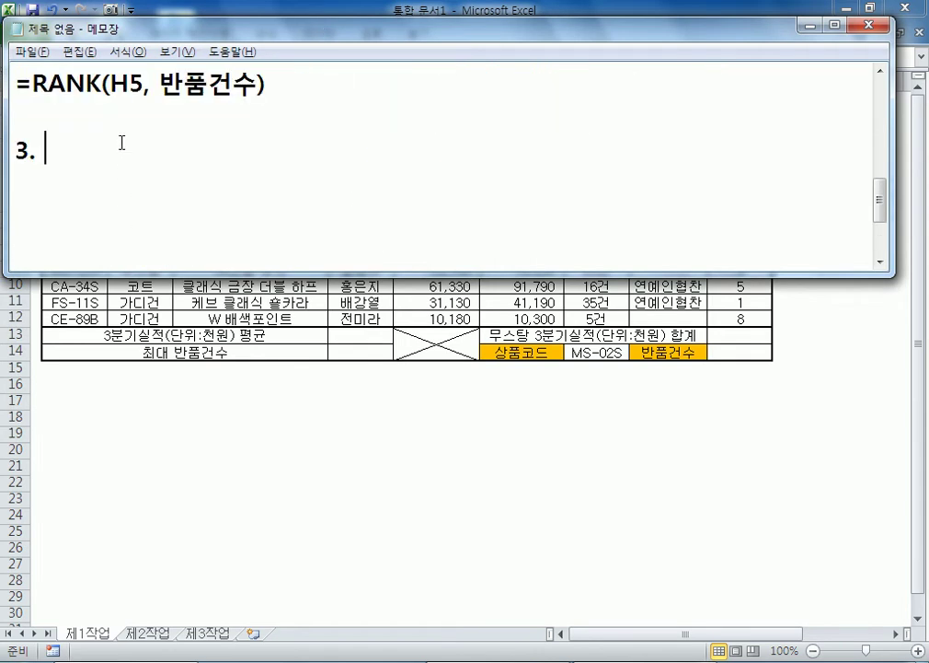
type("3분기실적(단위:천원) 평균")
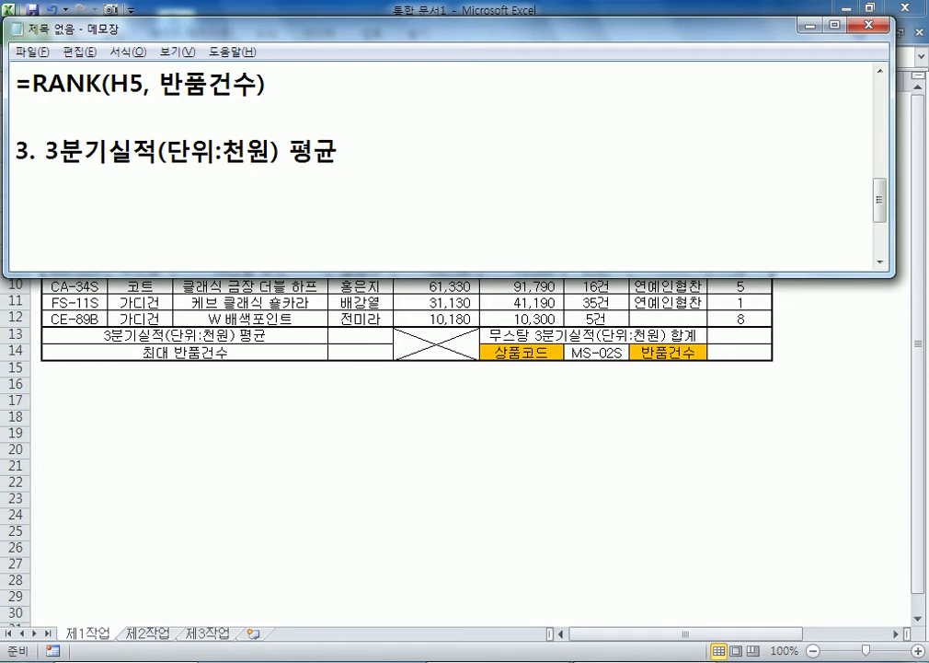
type(", 내림차")
key("BackSpace")
key("BackSpace")
key("BackSpace")
type("림")
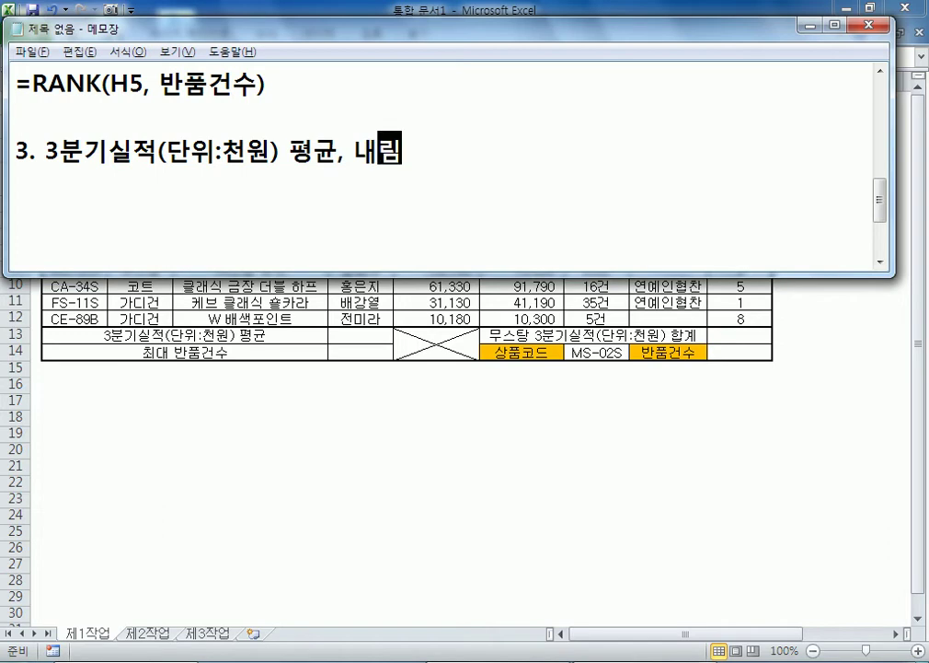
type("하여 백원 단ㅇ")
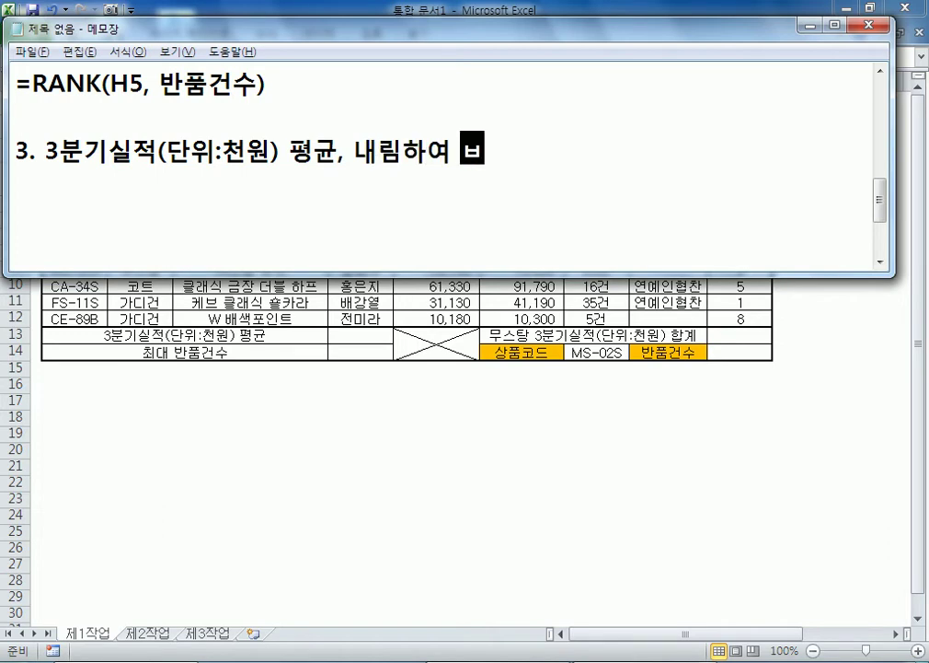
type("위로 구하시오.")
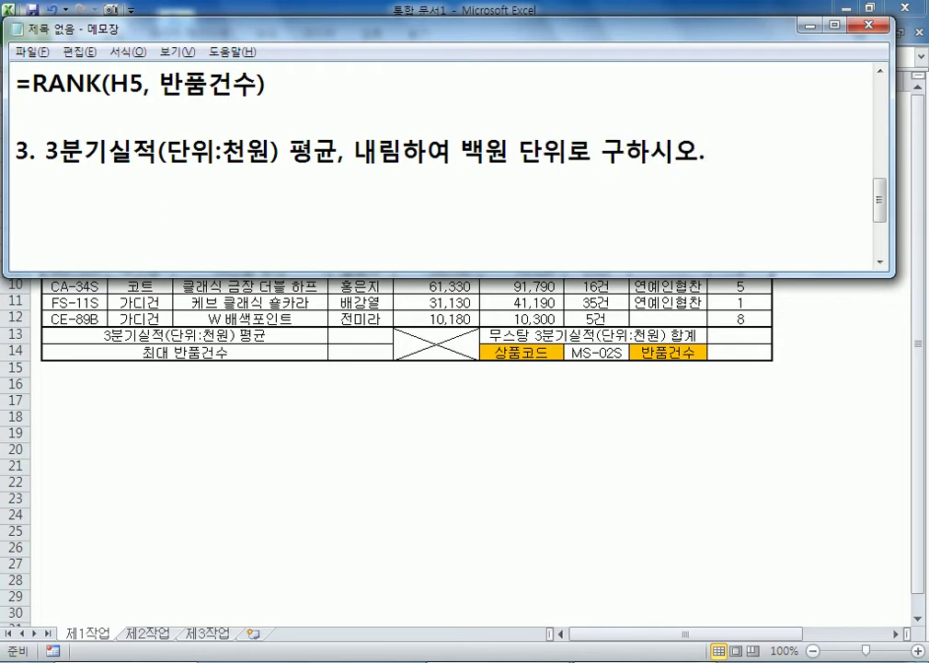
key("Return")
Step: Add the hint 'ROUNDDOWN, AVERAGE 함수, (예, 12,365 -> 12,300)'
type("RO")
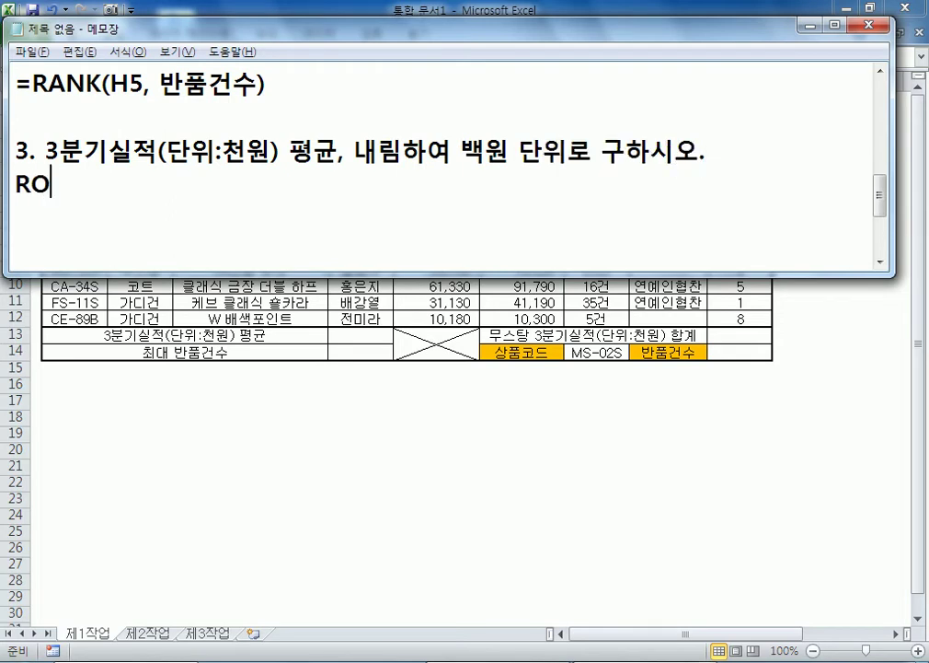
type("UNDDOWN, AVER")
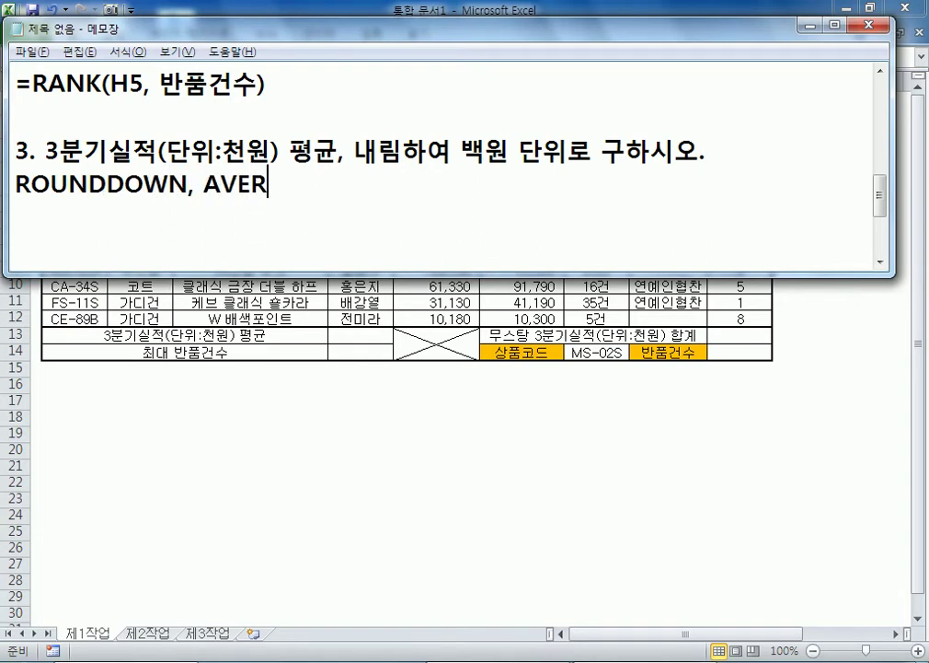
type("AGE 함수")
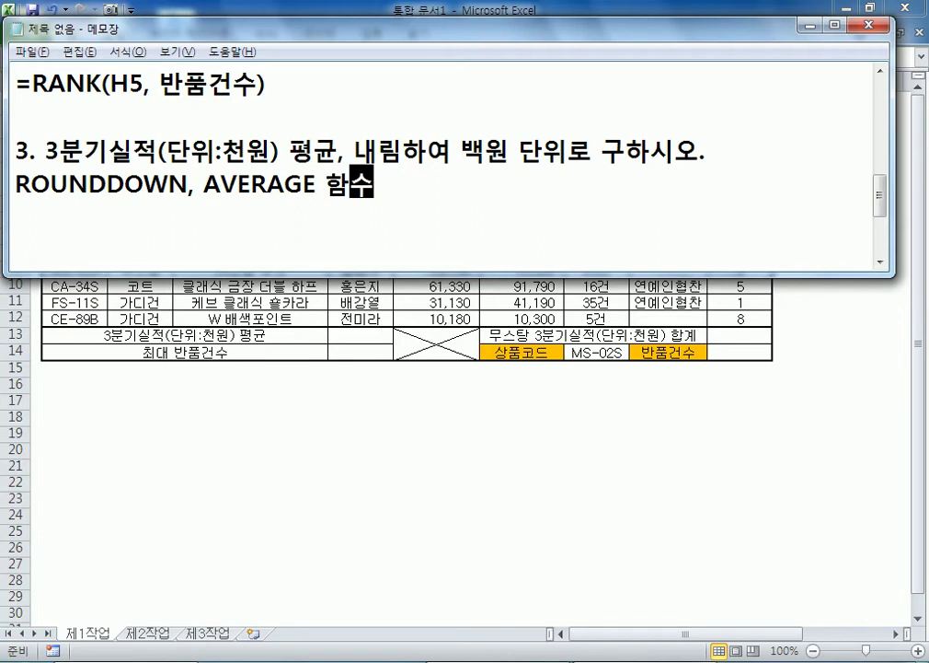
type(", ")
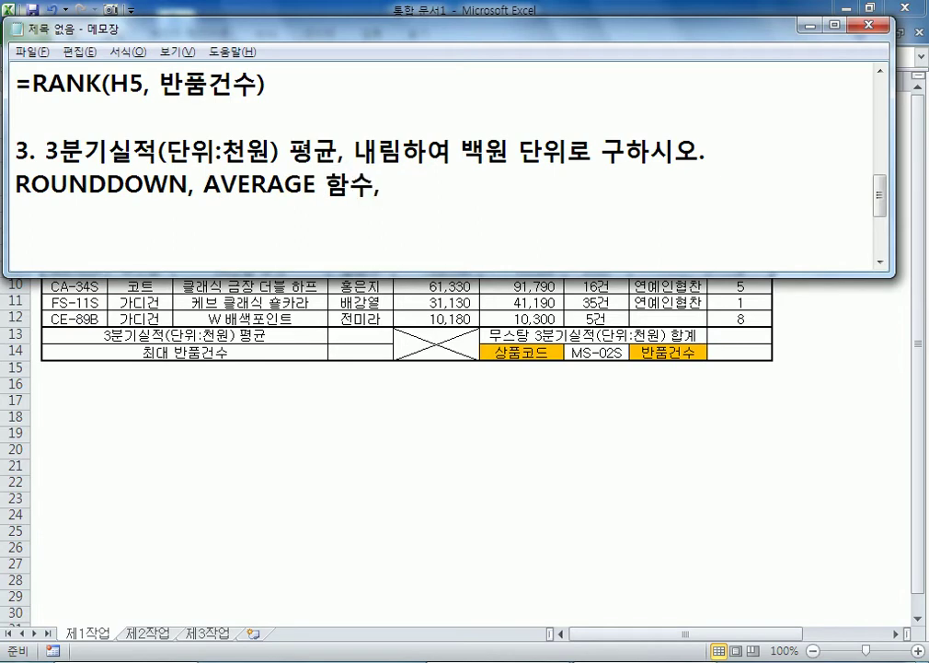
type("(")
left_click(375, 186)
type("예, 12")
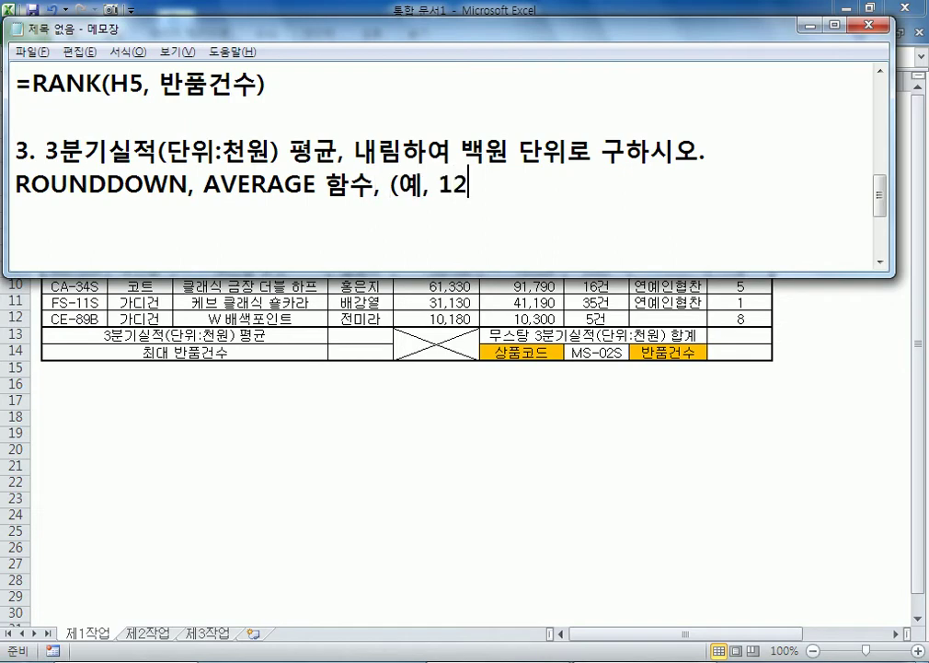
type(",365")
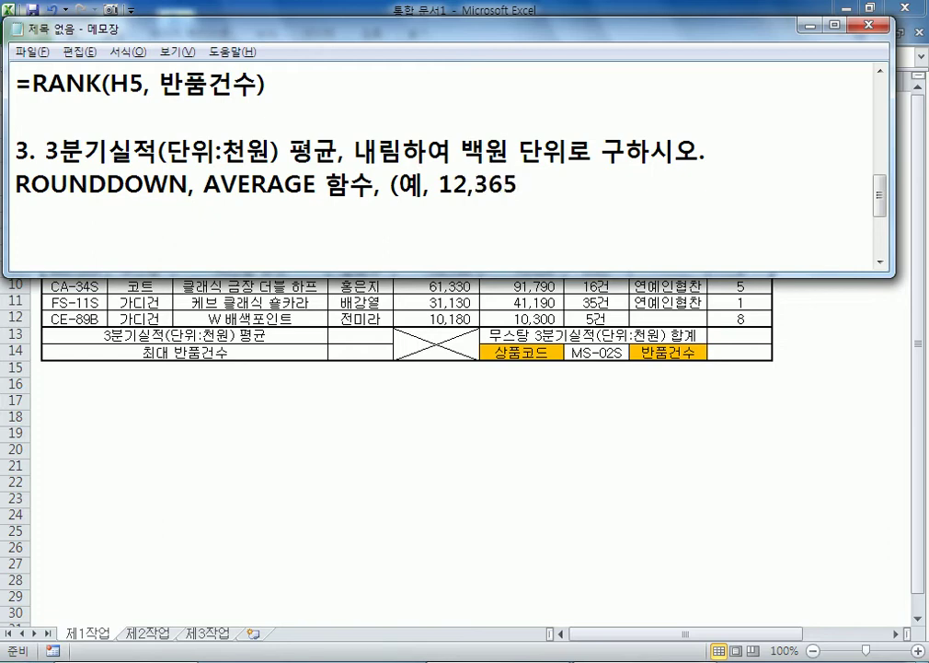
type(" -> 12,3")
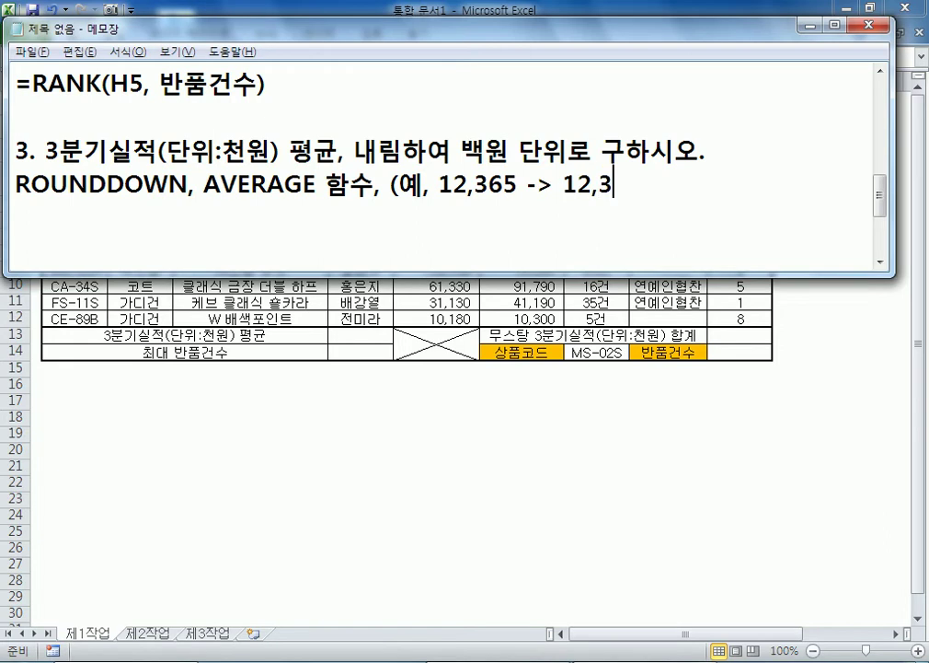
type("00)")
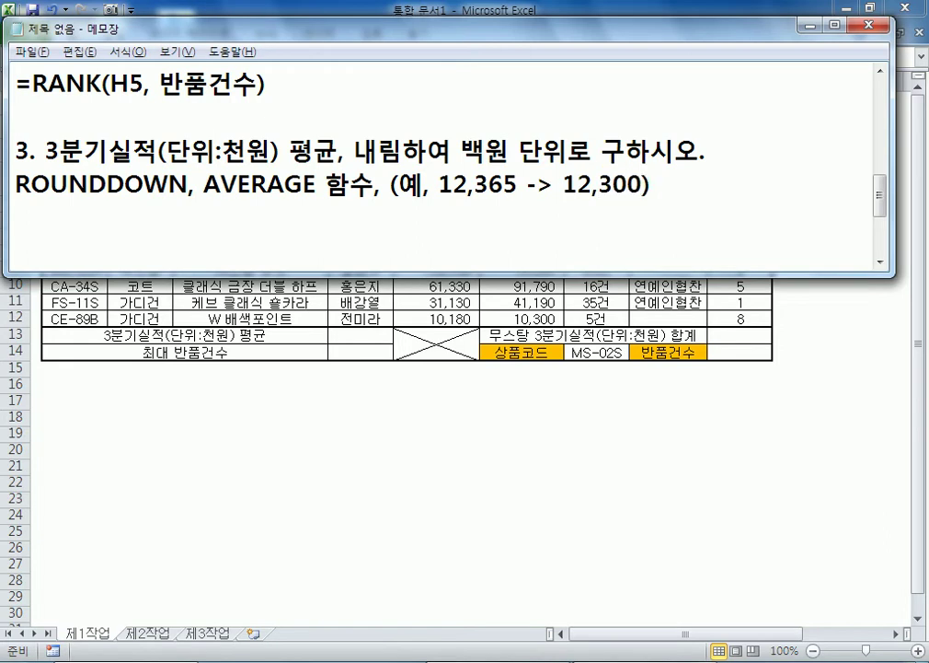
Step: Add the line '=ROUNDDOWN(값, -3) : 백원 단위로 내림' below the example, then return to Excel
left_click_drag(475, 184, 489, 185)
left_click(381, 209)
type("=ROUND")
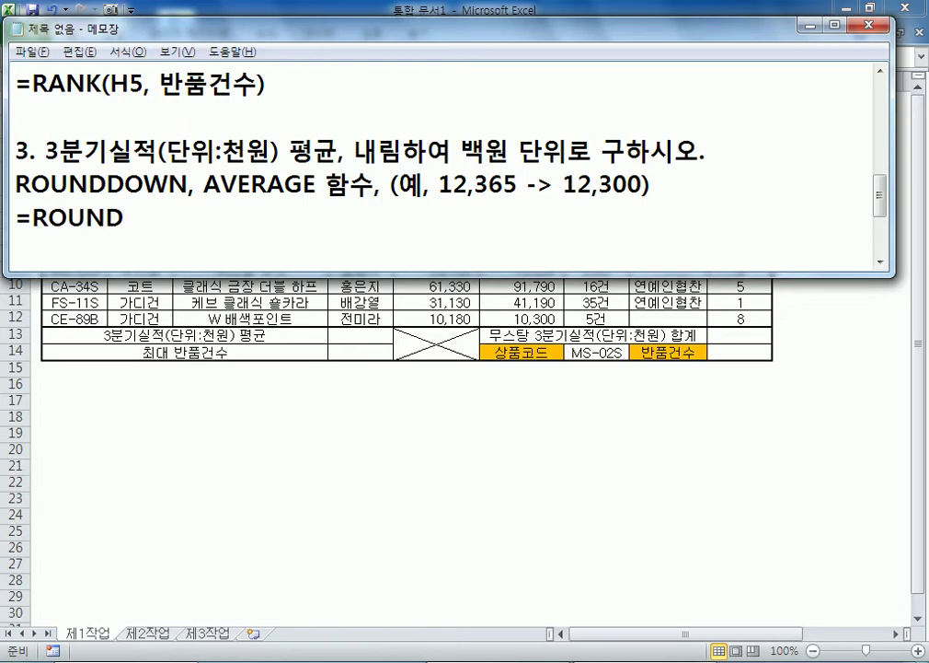
type("DOWN(값, -3)")
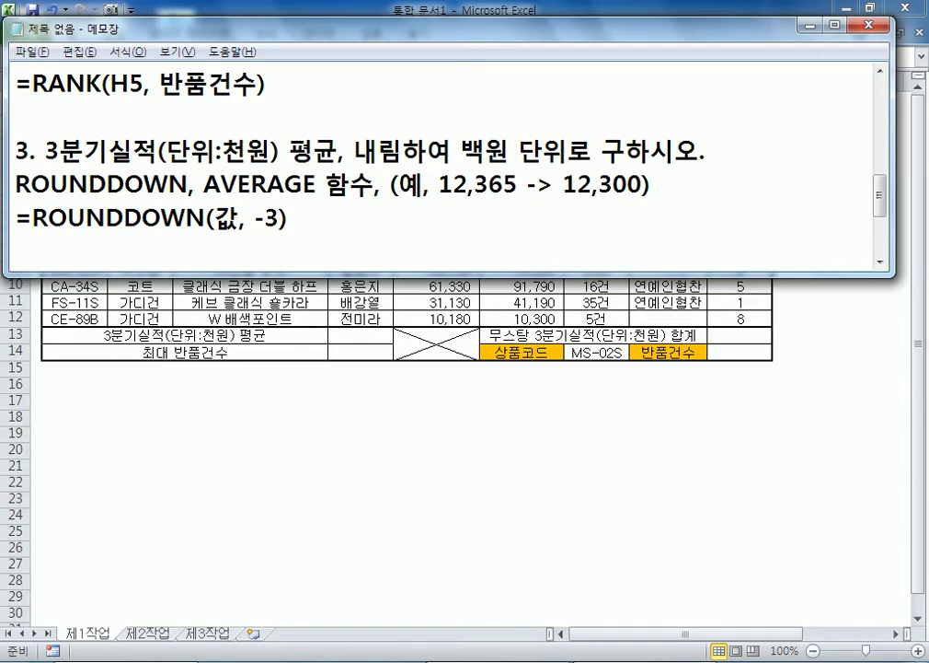
type(" : 백원")
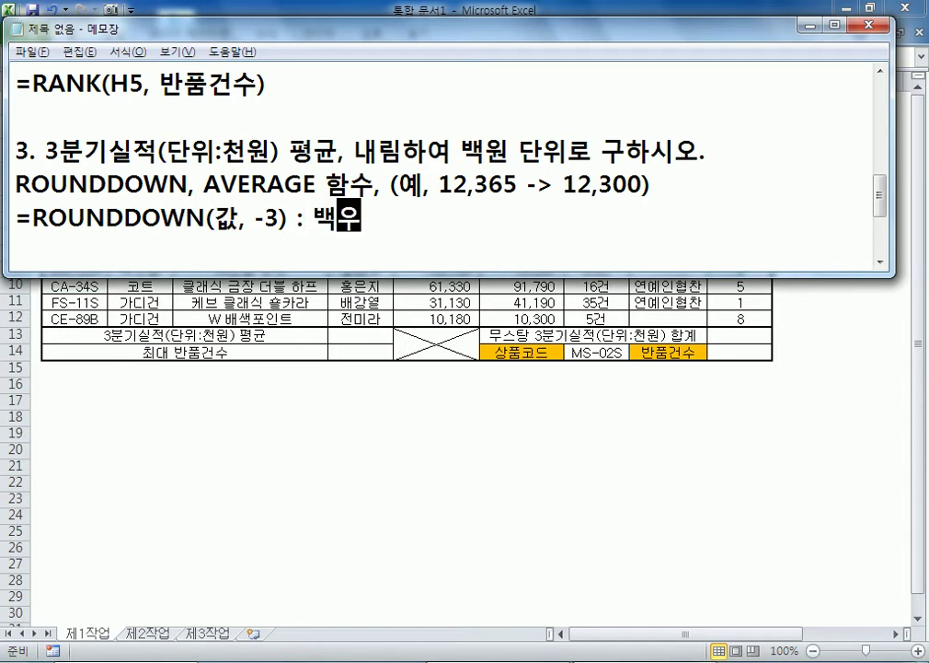
type(" 단웡")
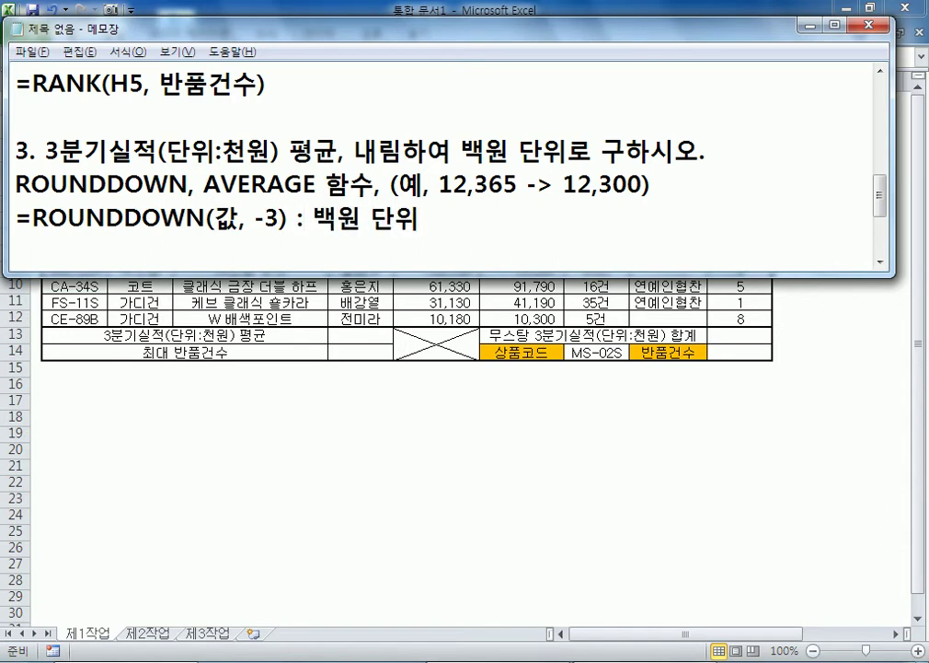
key("BackSpace")
type("위로")
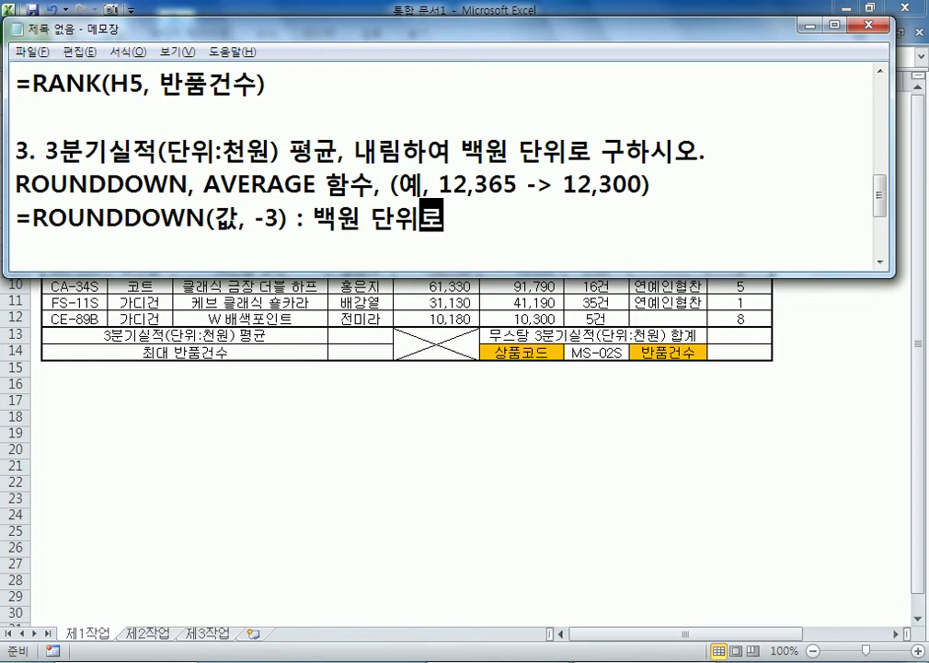
type(" 내림")
key("Return")
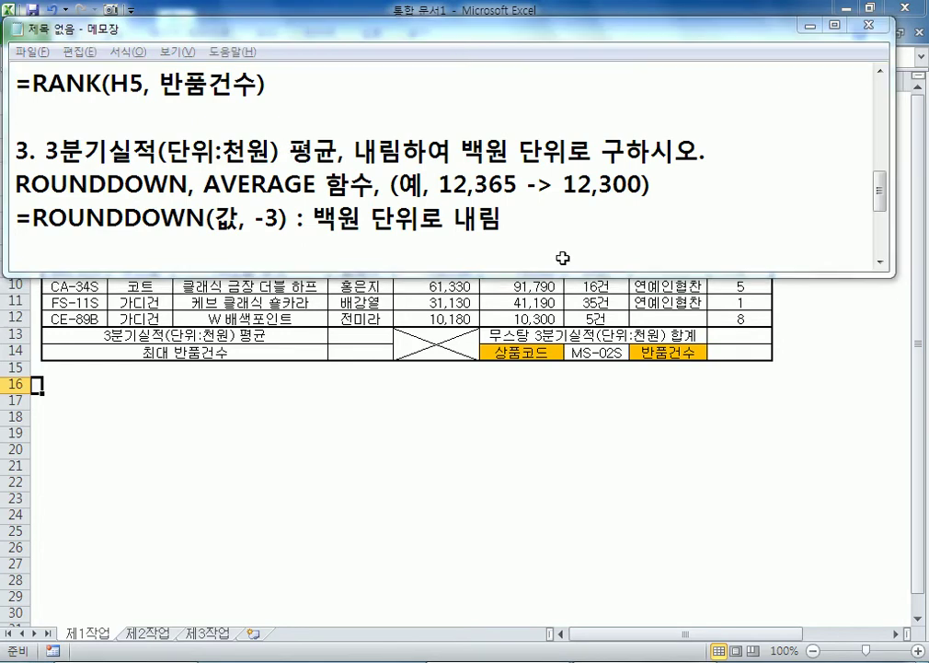
key("alt+Tab")
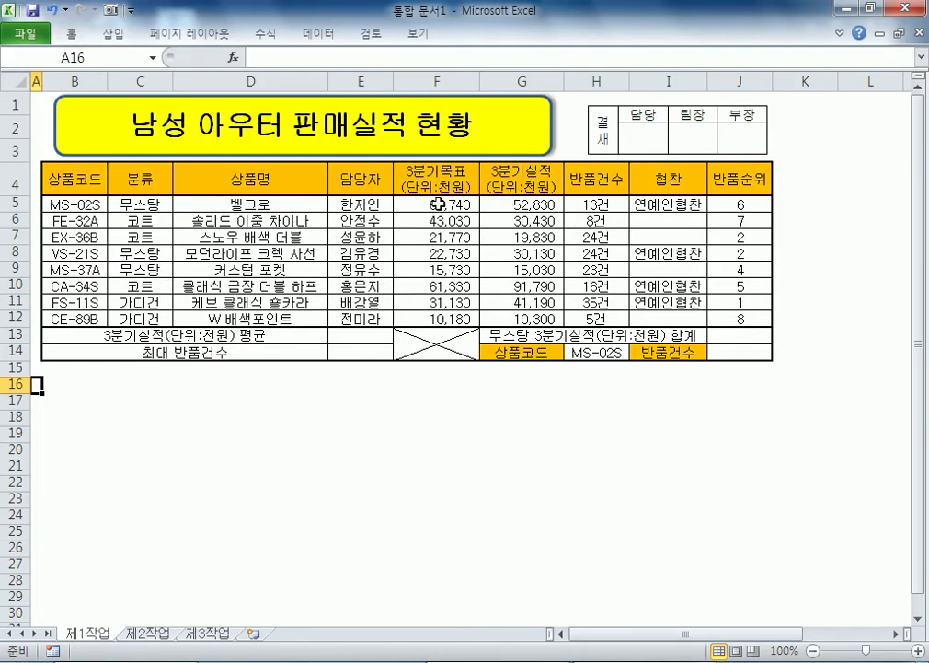
Step: Select the Q3 actuals G5:G12, then duplicate the ROUNDDOWN note line in Notepad
left_click_drag(517, 205, 521, 318)
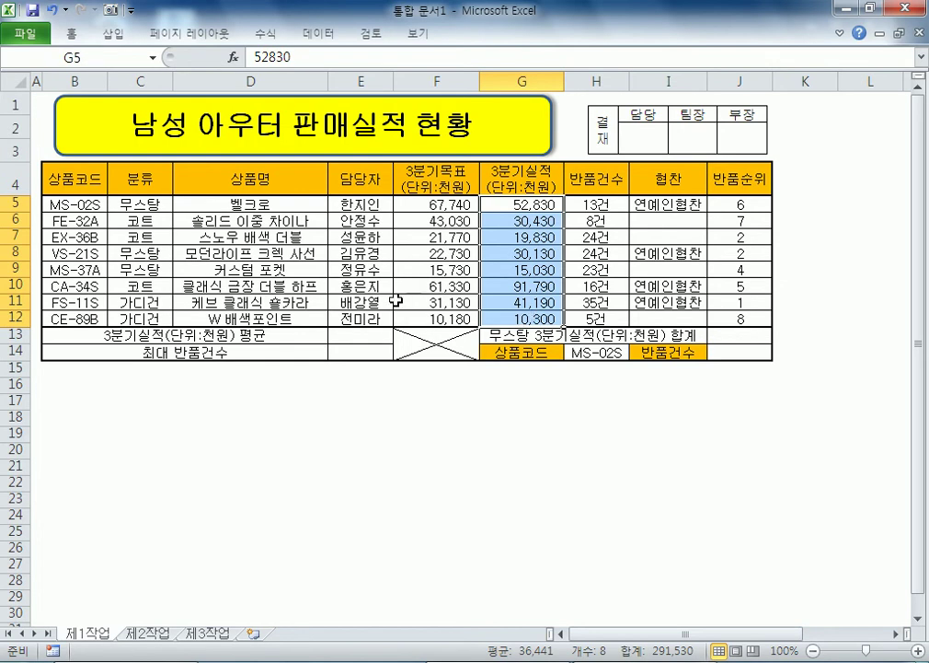
key("alt+Tab")
left_click(210, 247)
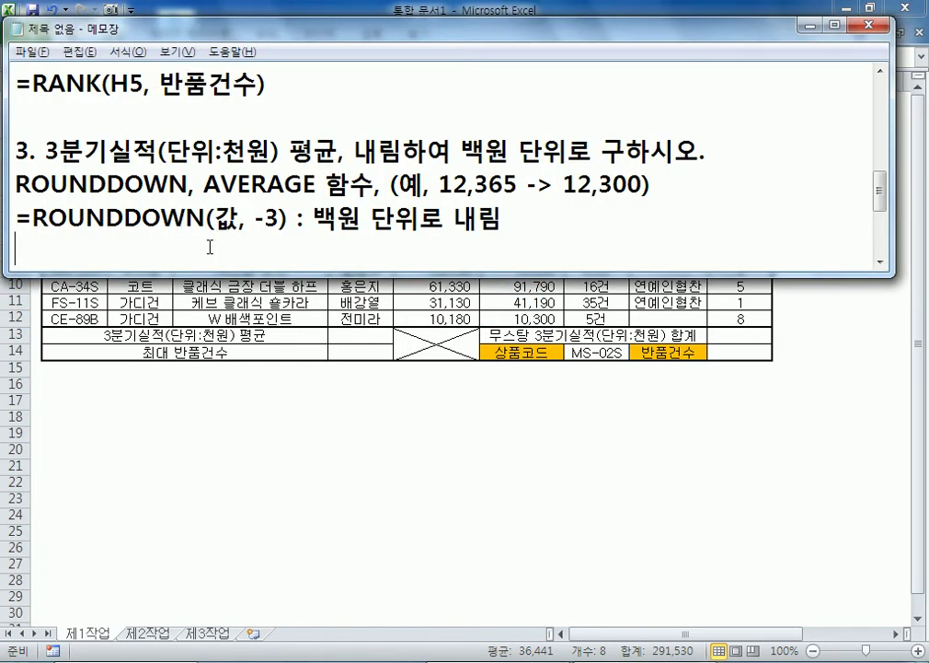
left_click_drag(17, 214, 17, 247)
key("ctrl+c")
left_click(17, 247)
key("ctrl+v")
Step: Replace 값 with AVERAGE(G5:G12) in the duplicated ROUNDDOWN line
double_click(237, 218)
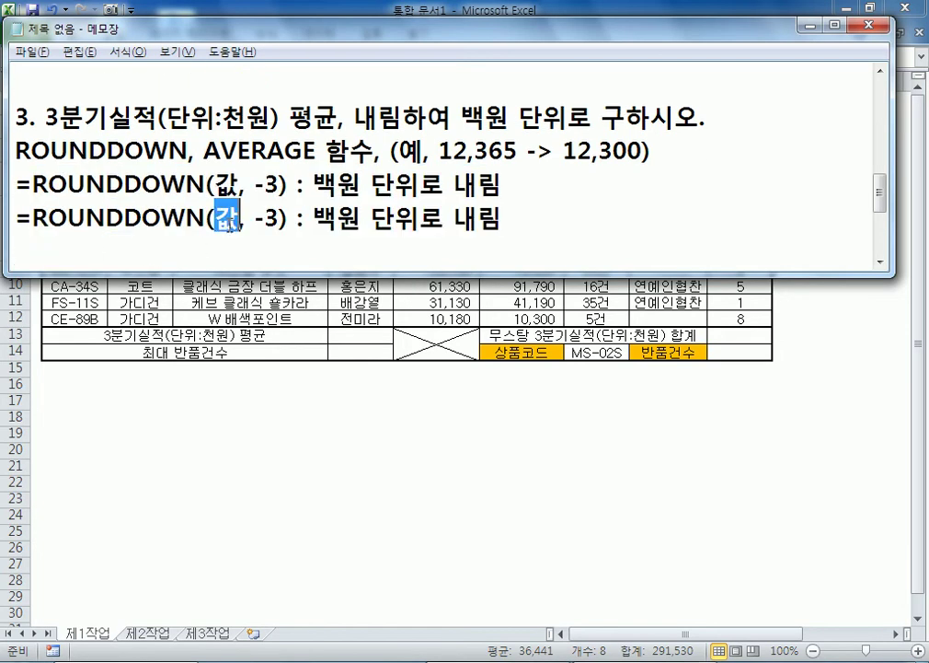
type("AVERAGE(")
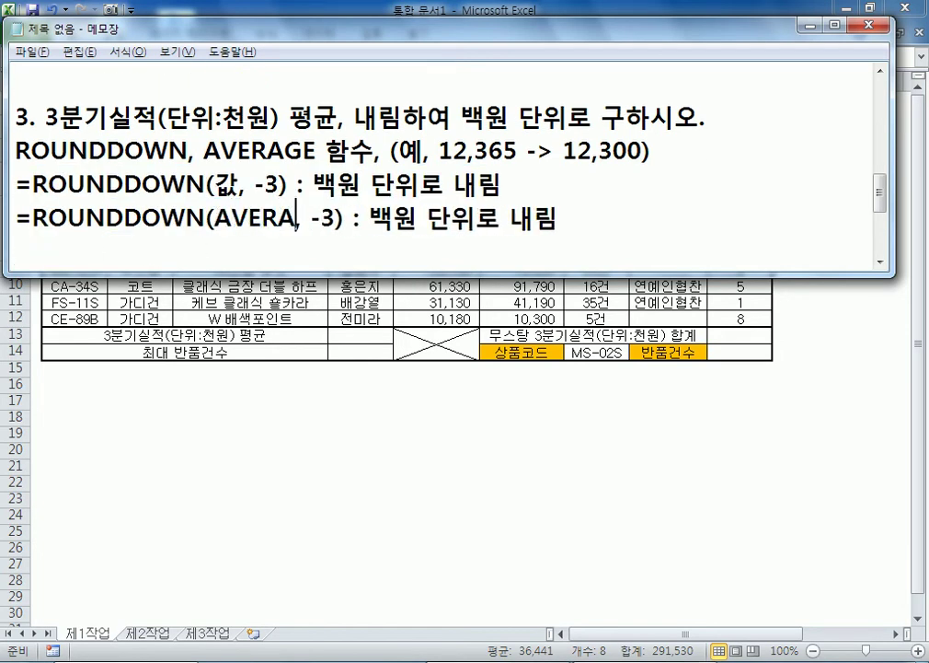
type("G5:G121")
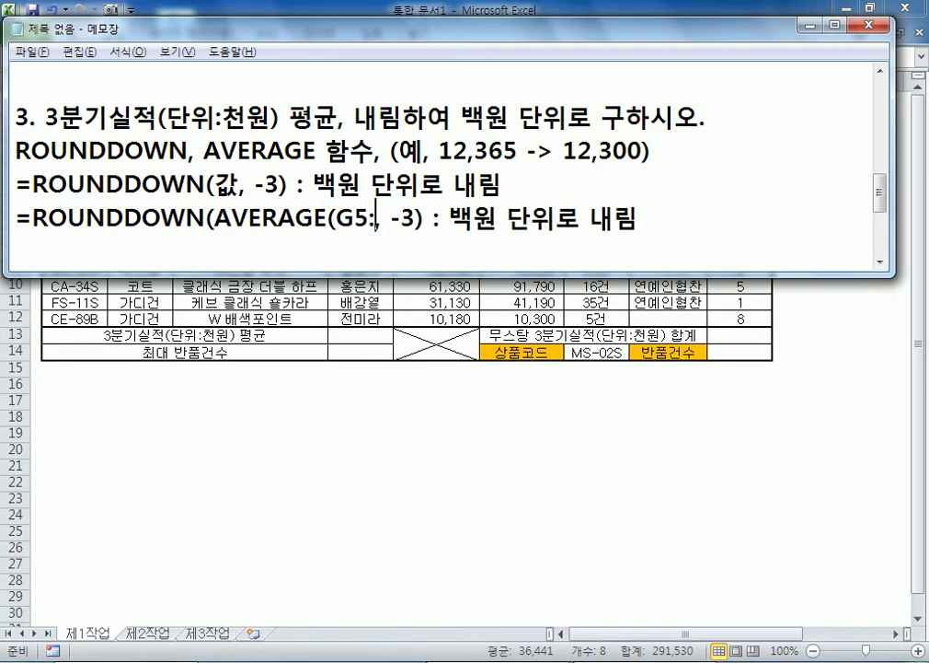
key("BackSpace")
type("()")
key("BackSpace")
key("BackSpace")
type(")")
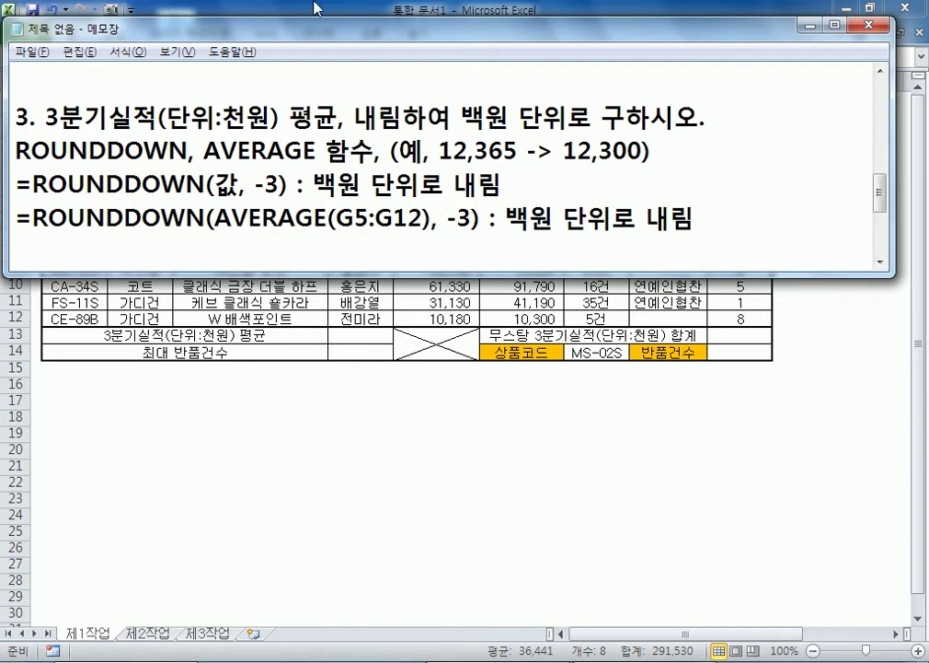
Step: Move the notes window down and select the =ROUNDDOWN(AVERAGE(G5:G12), -3) formula text
left_click_drag(277, 26, 280, 409)
left_click_drag(366, 416, 386, 384)
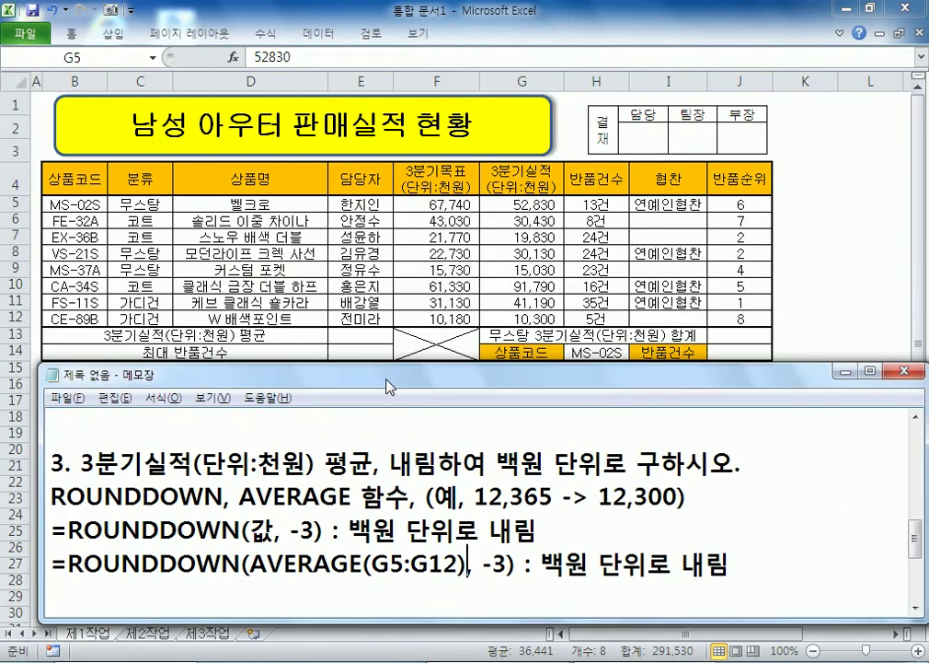
scroll(463, 418, "down", 1)
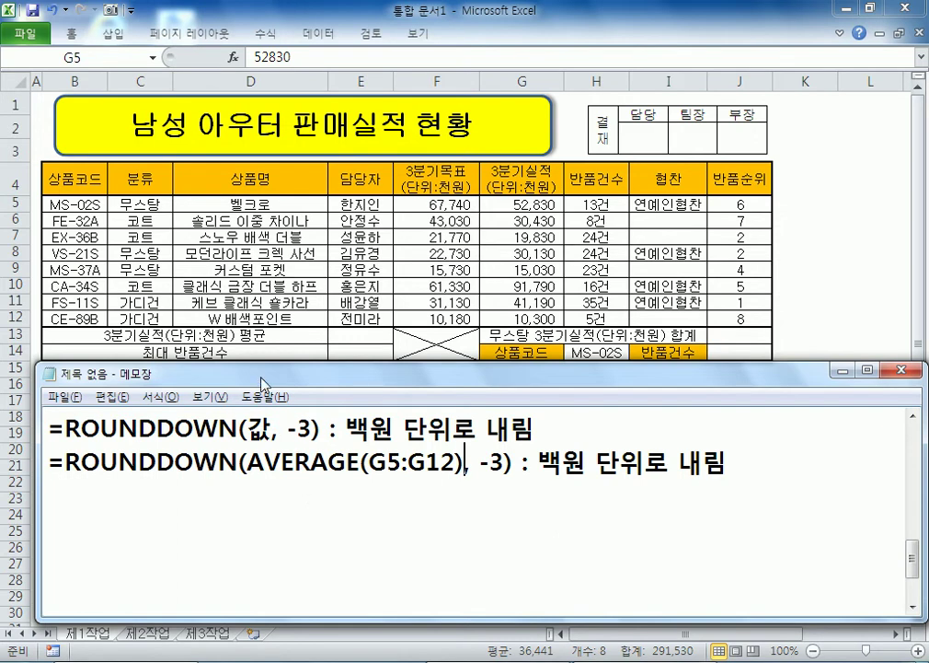
left_click_drag(244, 372, 220, 370)
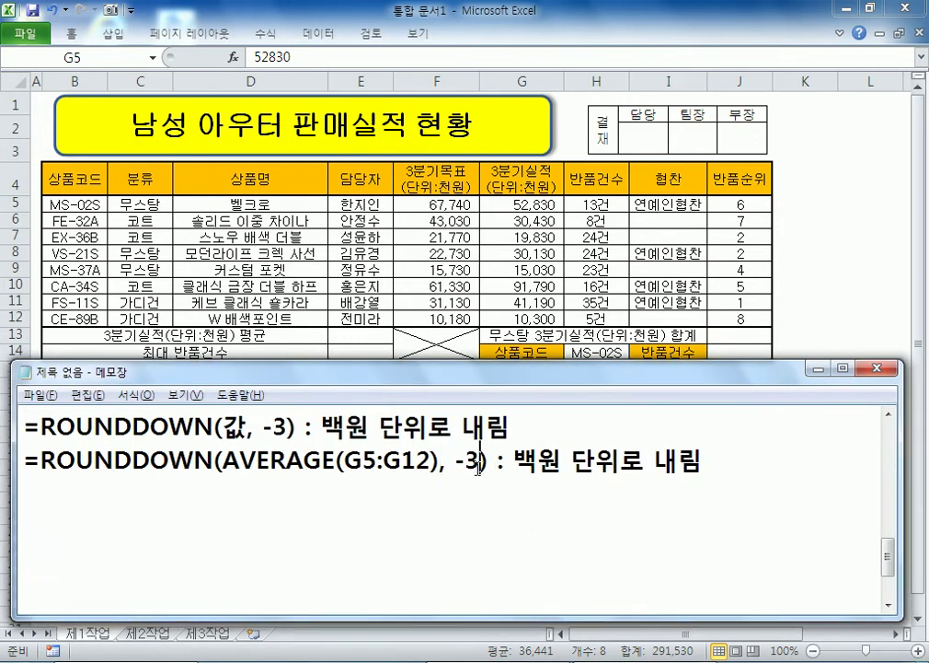
left_click_drag(498, 460, 40, 460)
Step: Paste the ROUNDDOWN average formula into E13 and add its missing leading =
left_click(348, 337)
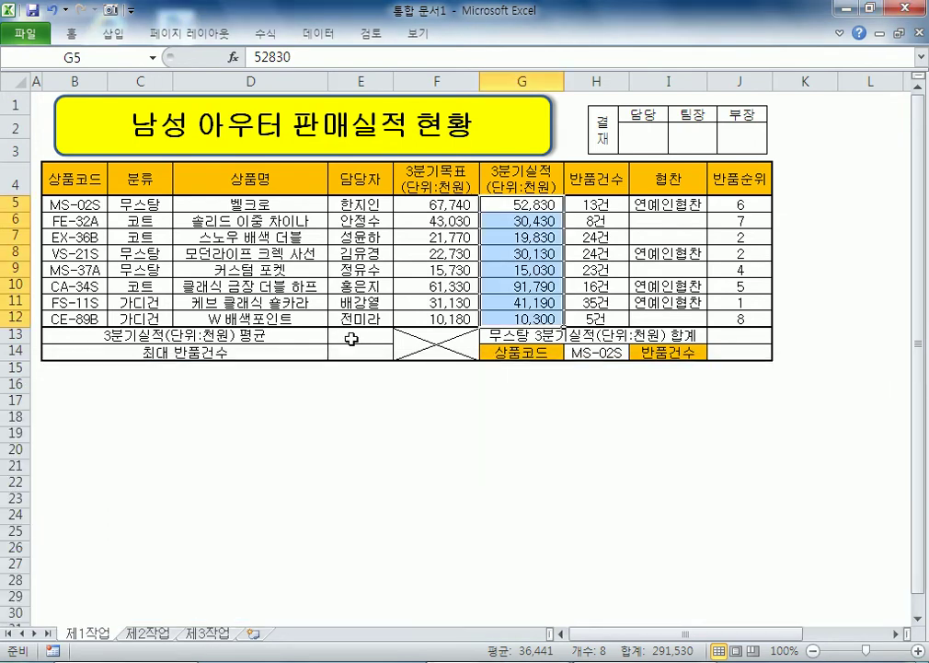
key("ctrl+v")
key("Return")
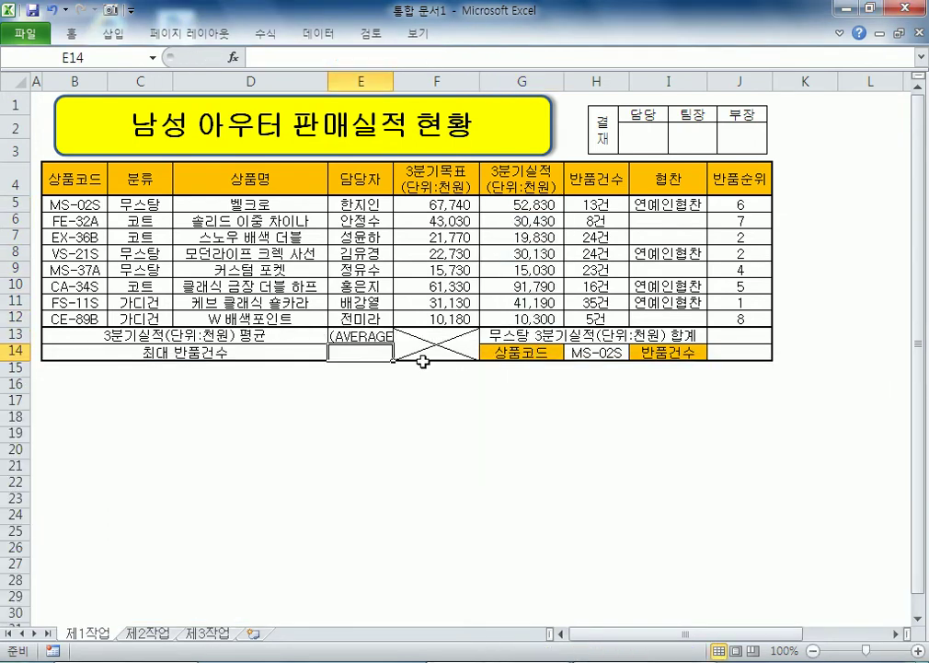
key("Right")
key("F2")
key("Escape")
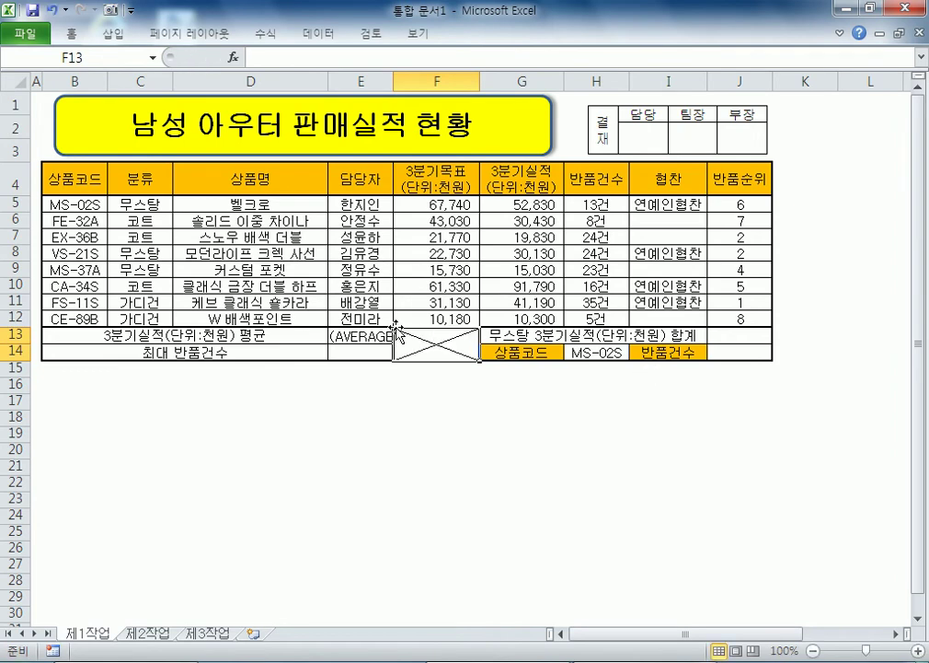
key("Left")
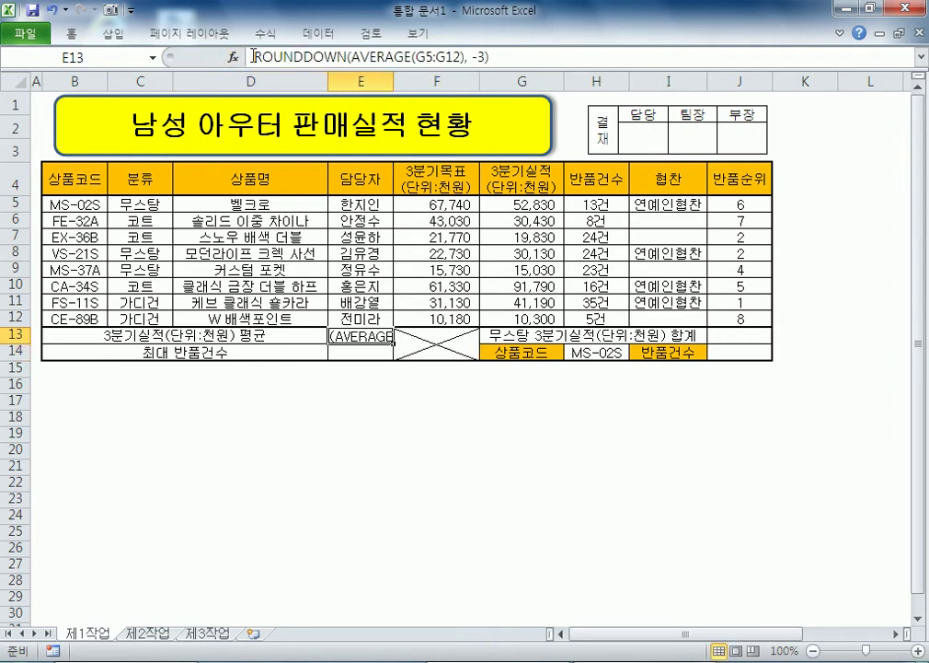
left_click(255, 57)
type("=")
key("Return")
left_click(374, 336)
Step: Strip the ROUNDDOWN wrapper so E13 holds the plain G5:G12 average, 36,441
key("alt+Tab")
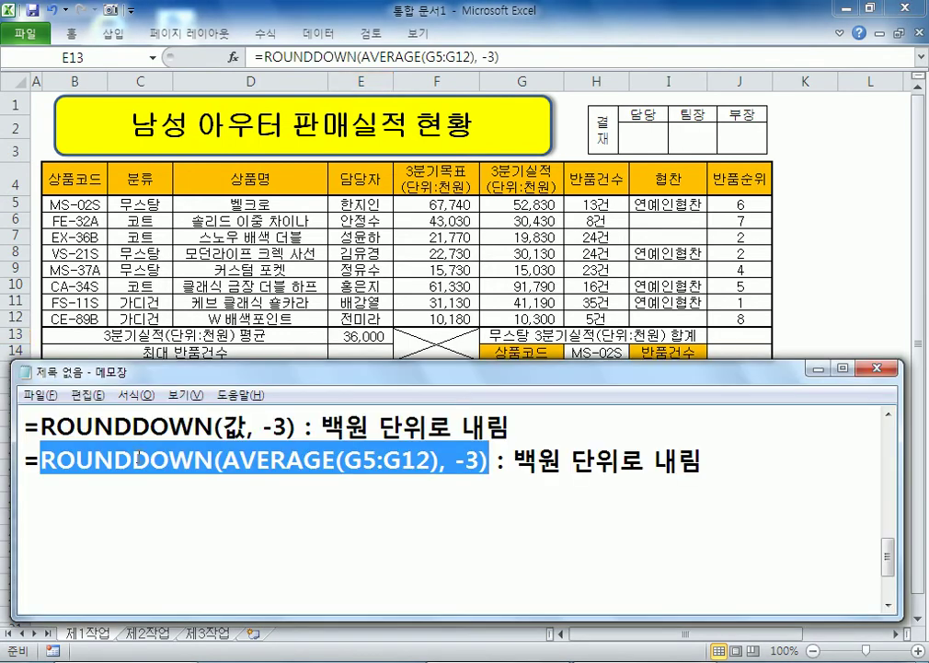
key("alt+Tab")
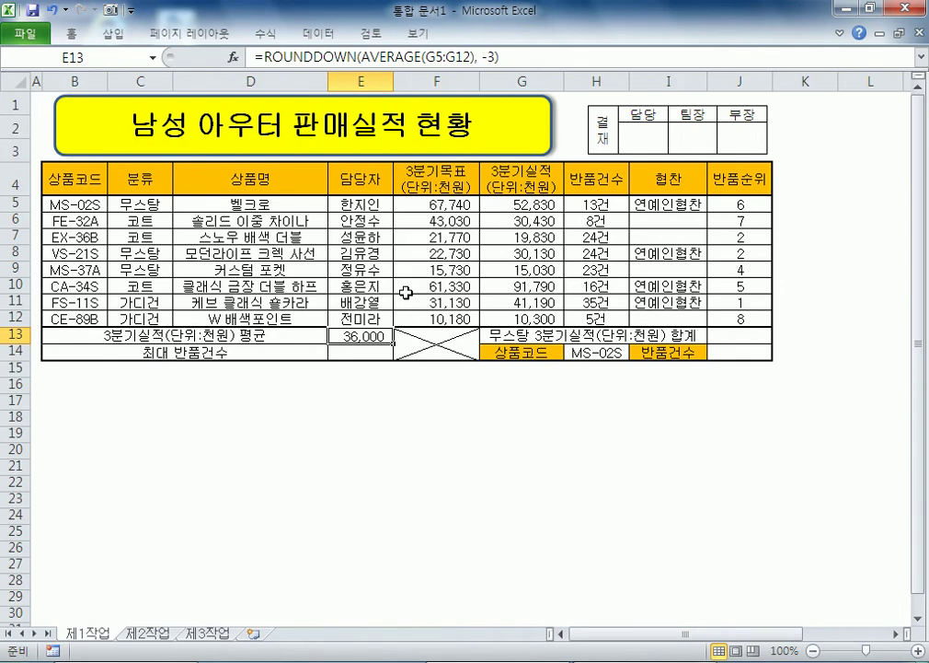
left_click(266, 57)
left_click_drag(266, 57, 454, 59)
key("Delete")
key("BackSpace")
key("Delete")
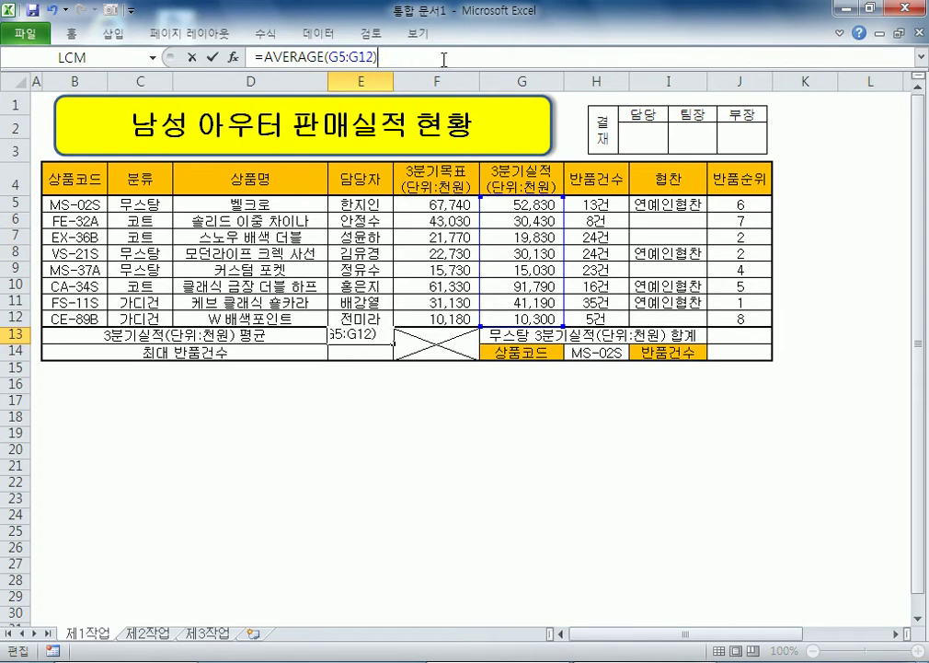
key("Return")
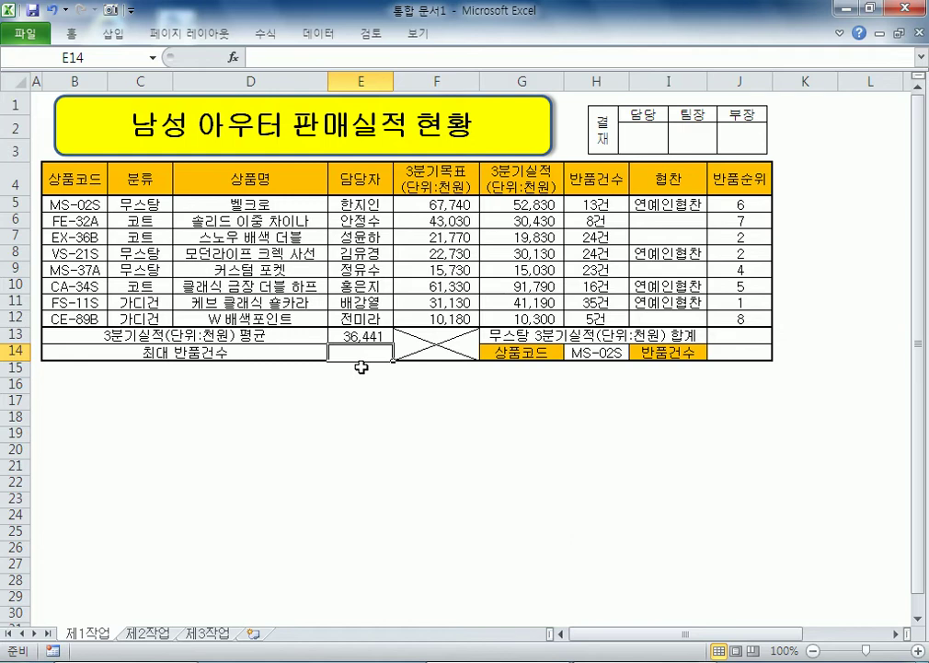
key("alt+Tab")
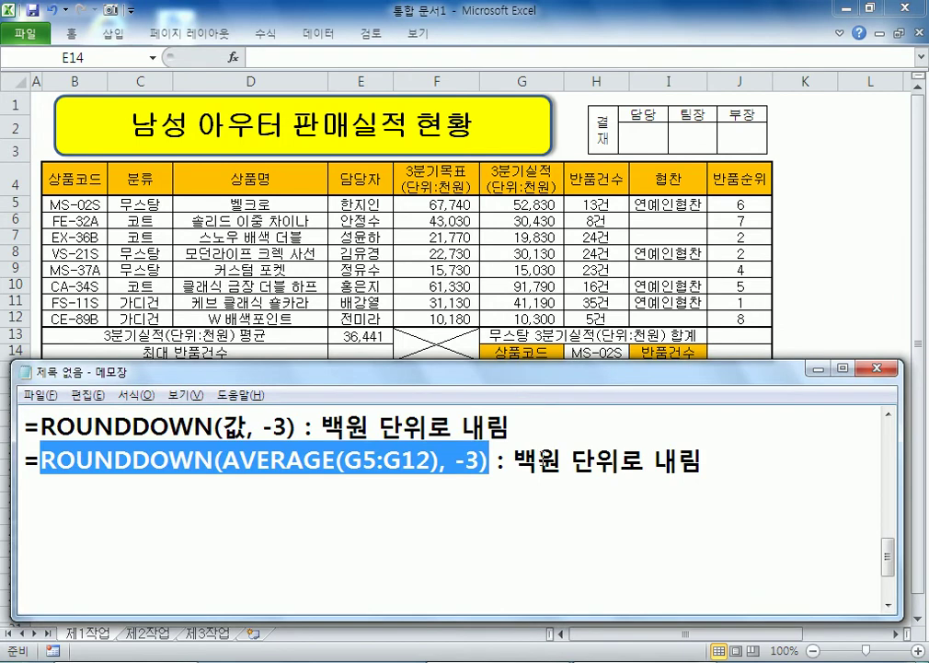
key("alt+Tab")
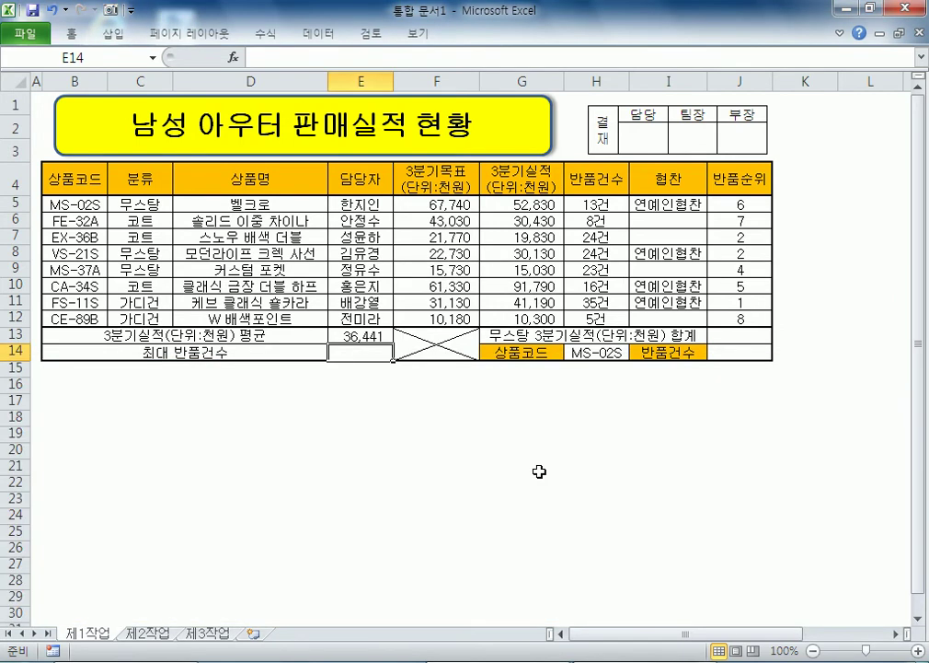
key("alt+Tab")
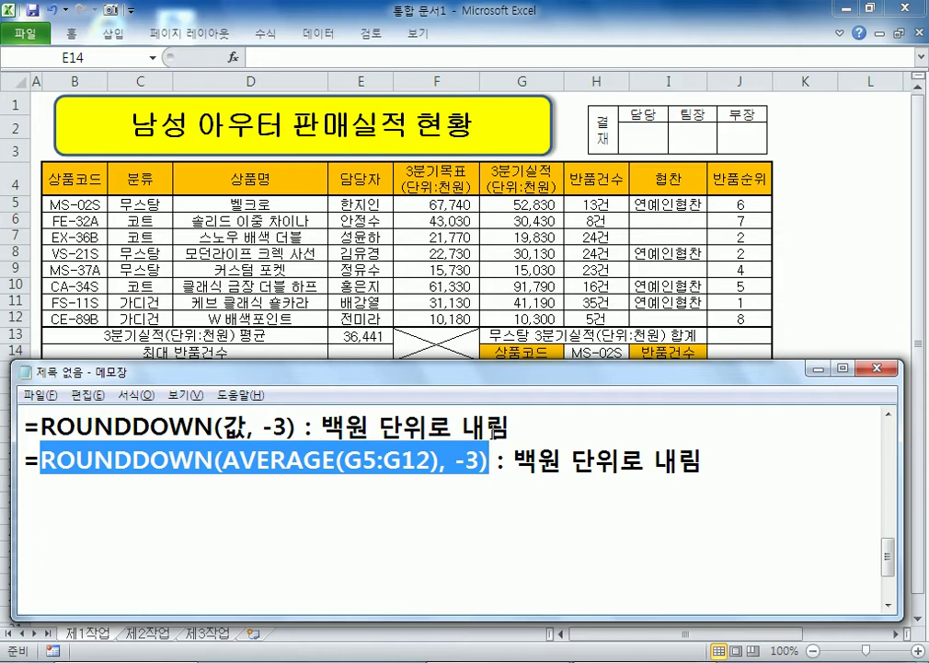
Step: Change -3 to -2 in both ROUNDDOWN note lines
left_click(469, 453)
type("2")
key("Delete")
key("Up")
key("Left")
key("Left")
key("Left")
key("Left")
key("Left")
key("Left")
key("Left")
key("Left")
type("2")
key("Delete")
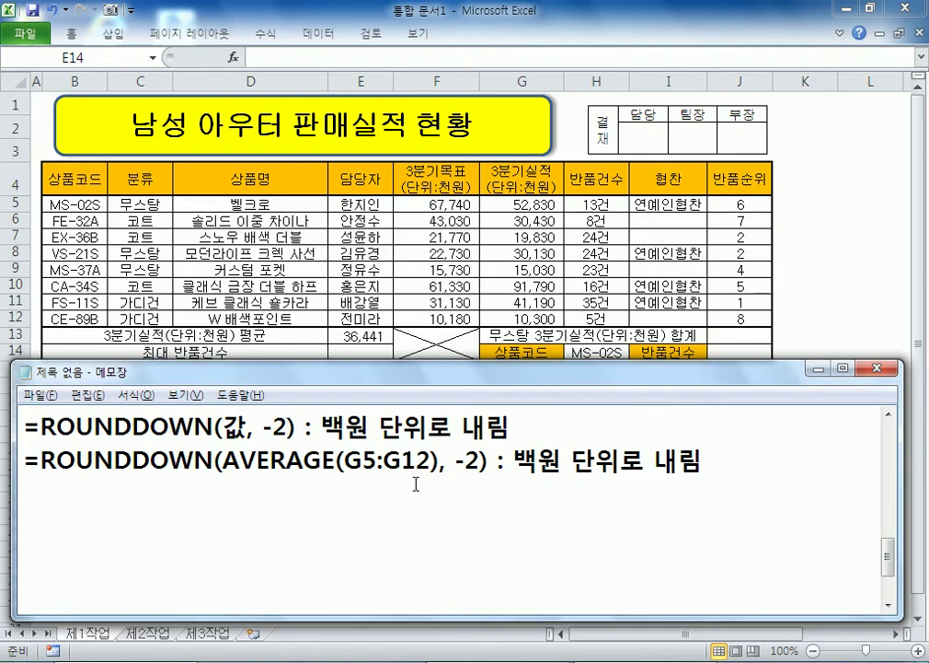
scroll(415, 539, "up", 1)
left_click_drag(498, 494, 511, 494)
Step: Set E13 to =ROUNDDOWN(AVERAGE(G5:G12), -2) so it shows 36,400
left_click(353, 352)
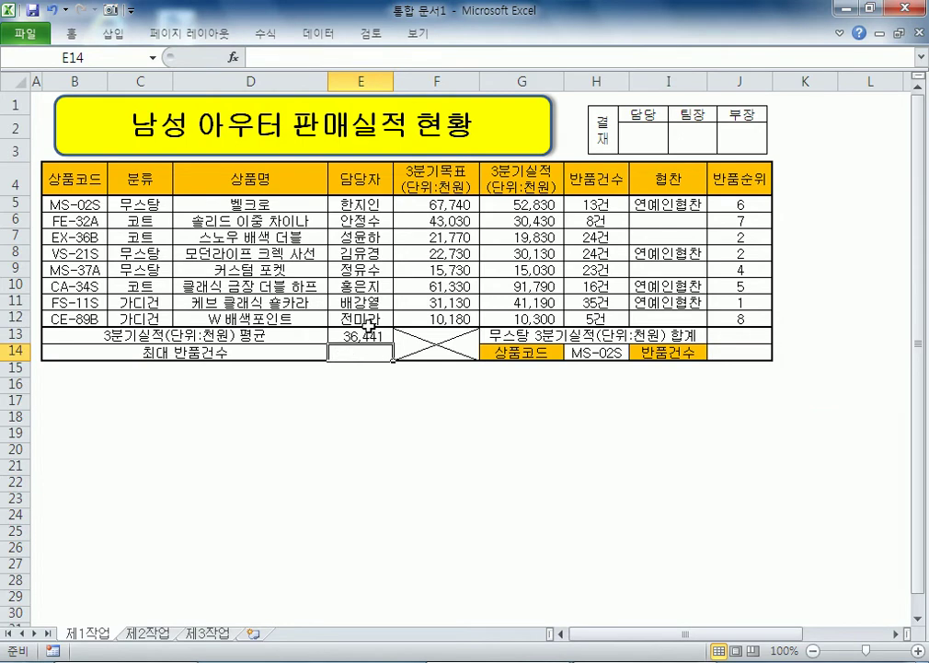
left_click(357, 337)
key("ctrl+y")
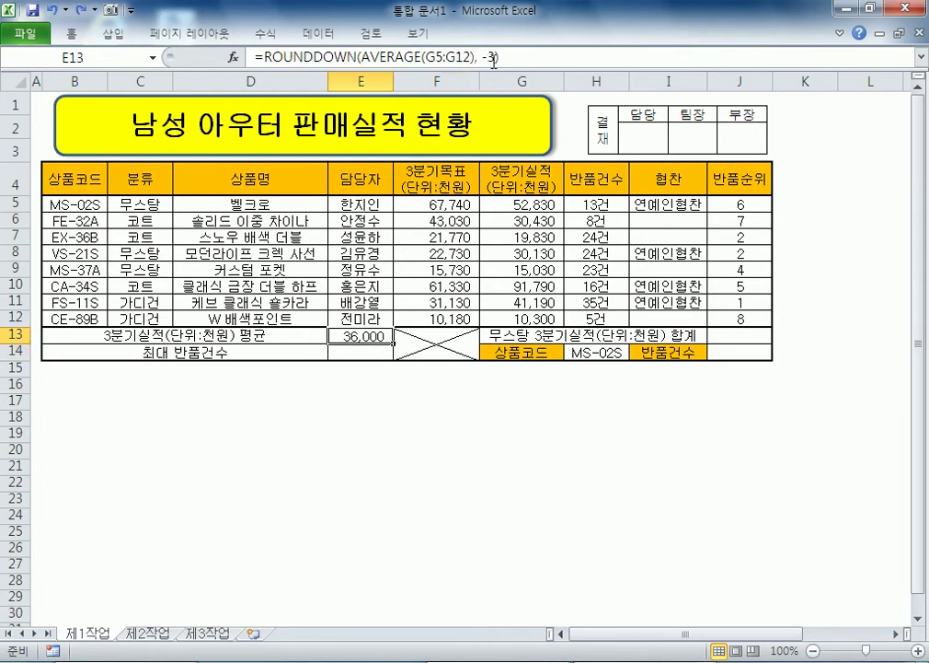
left_click(388, 57)
double_click(388, 57)
type("2")
key("Return")
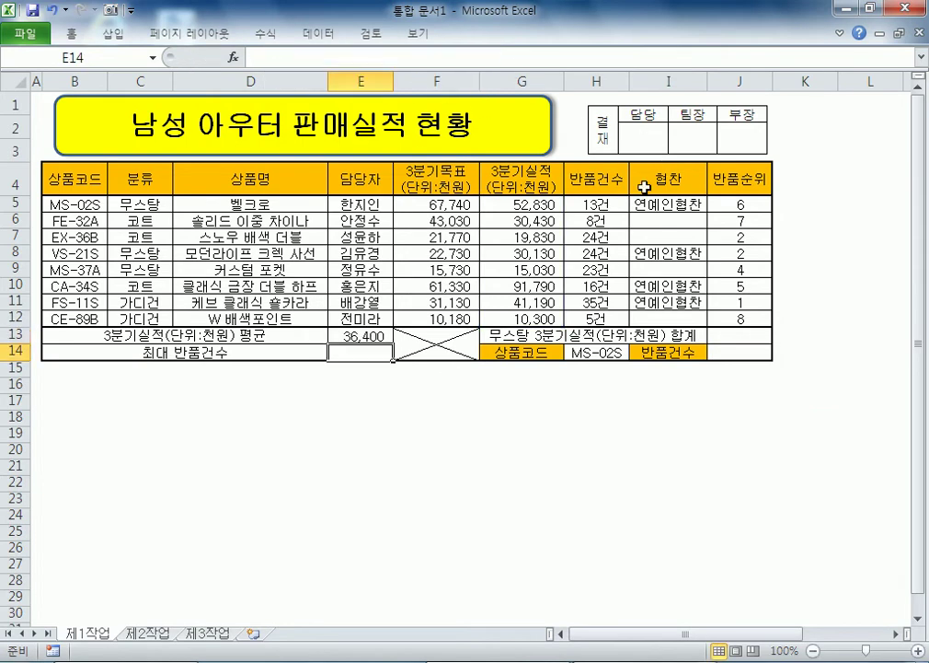
key("Up")
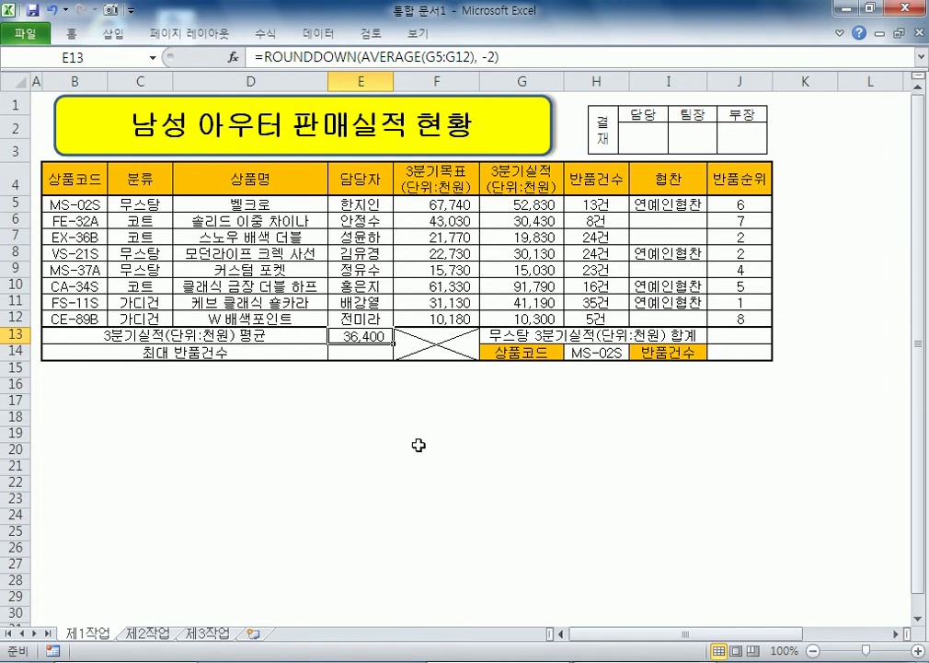
key("alt+Tab")
Step: Write note 4 in Notepad: 최대 반품건수, using the defined name and appending "건" via MAX
left_click(377, 587)
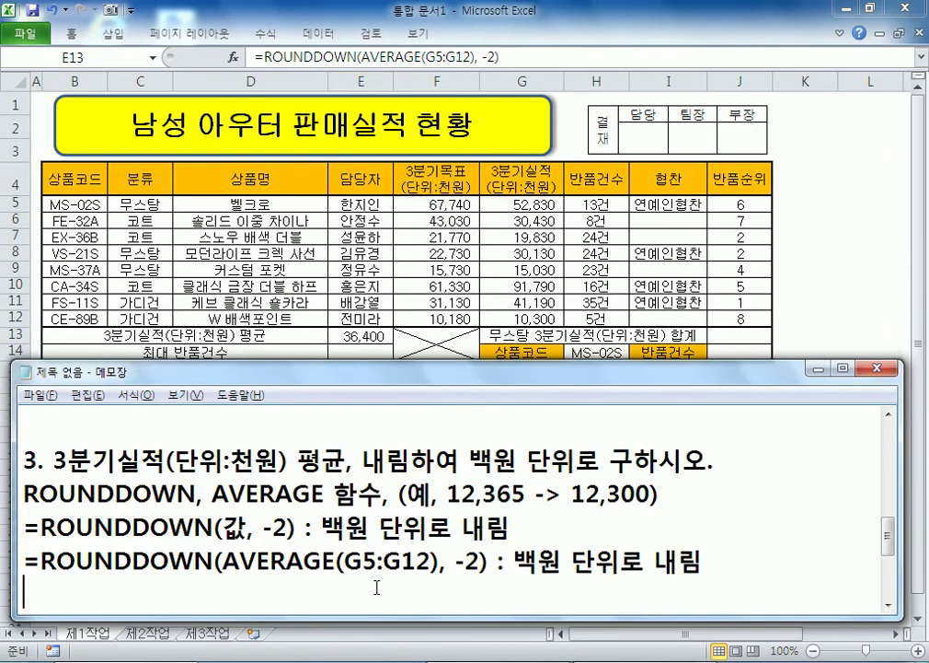
scroll(374, 587, "down", 1)
key("Return")
type("4. ")
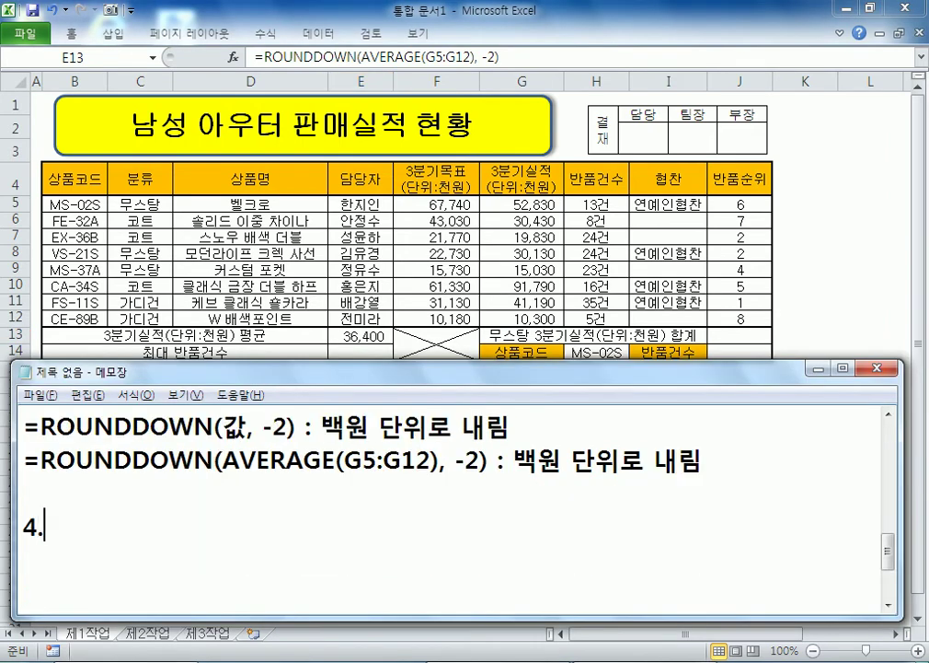
type("CHLEO")
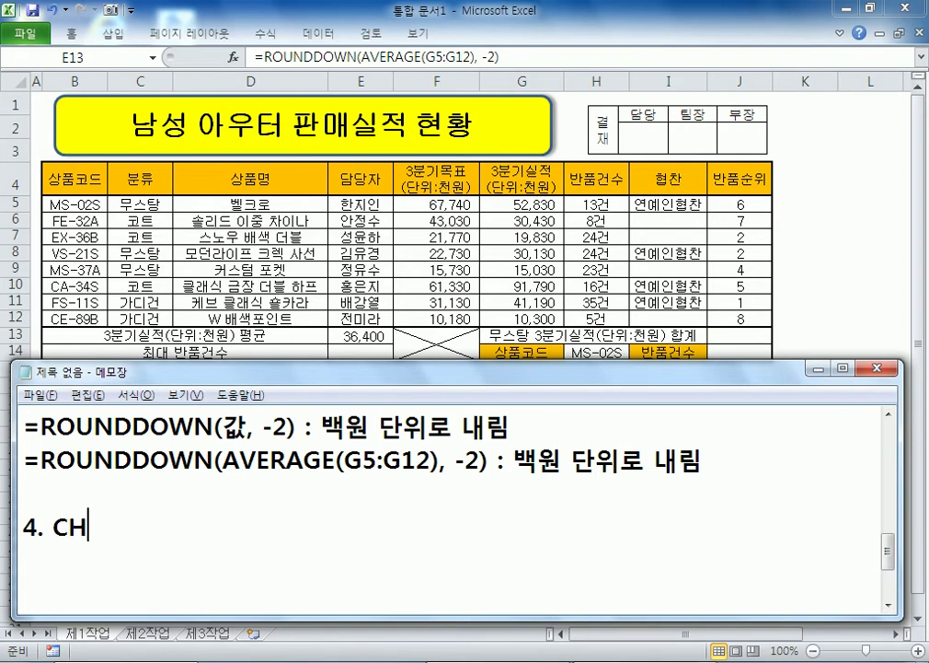
key("BackSpace")
key("BackSpace")
key("BackSpace")
key("BackSpace")
key("BackSpace")
type("치대")
key("BackSpace")
key("BackSpace")
key("BackSpace")
type("최대 반ㅍ품건")
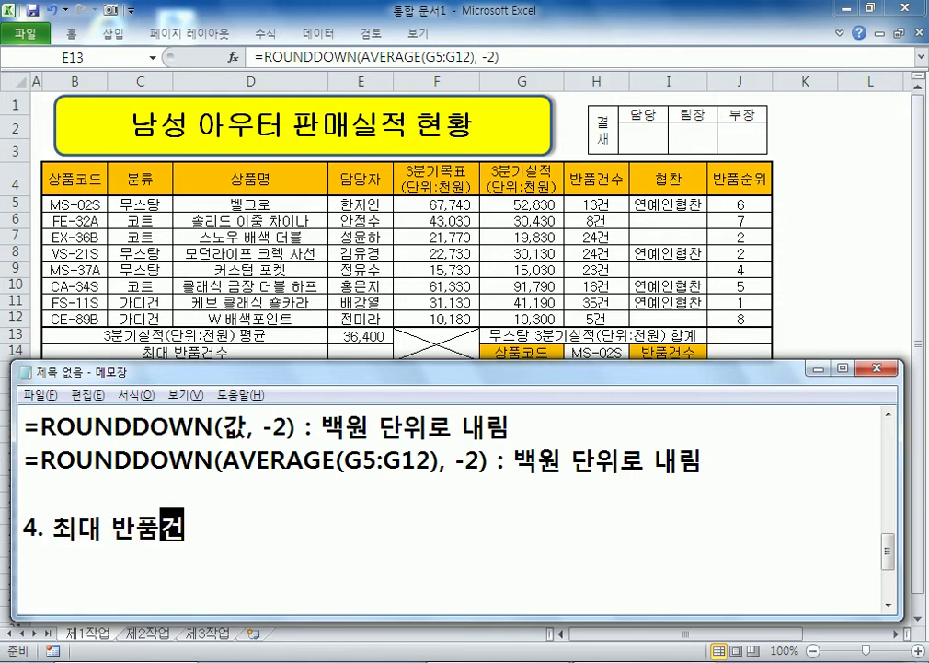
type("수 : 정의된 ")
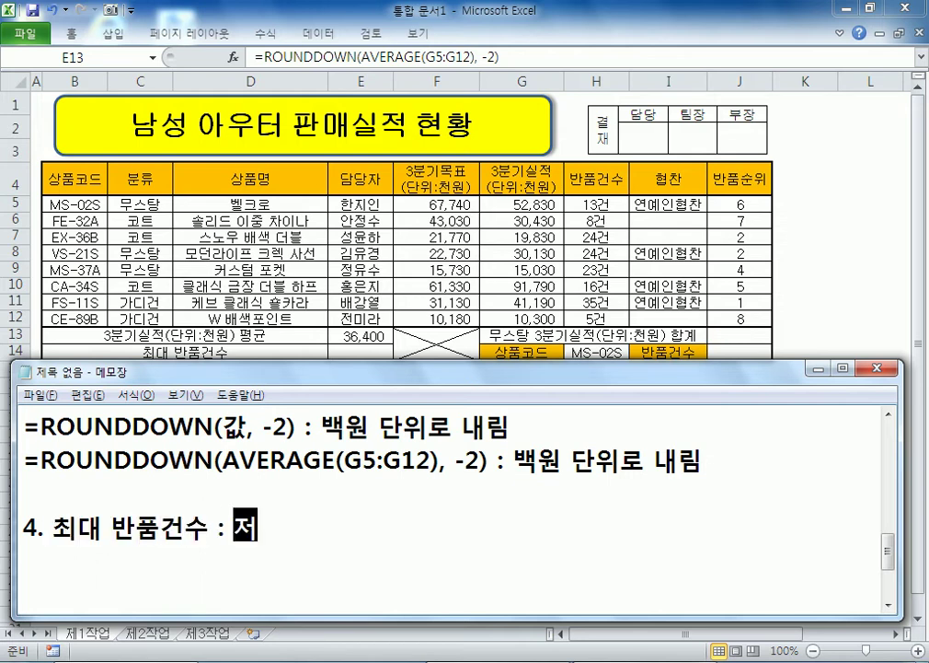
type("이름을 이요")
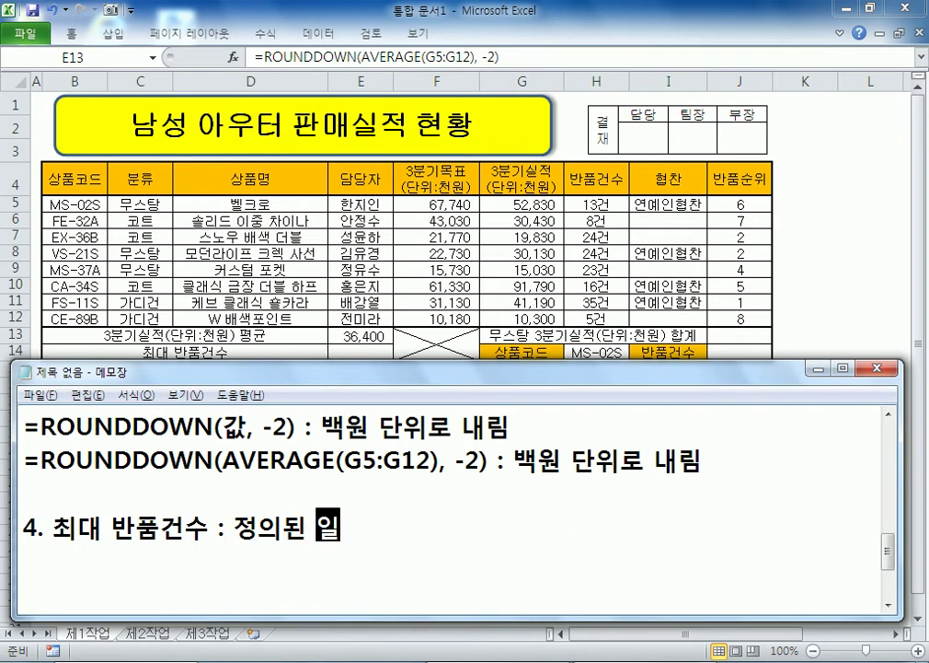
type("용하여 ")
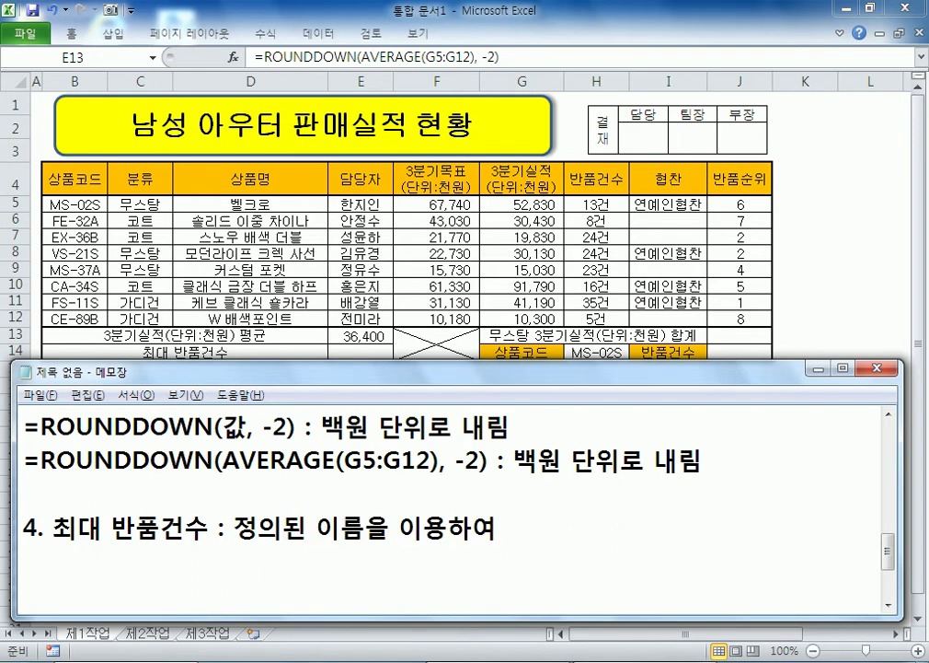
type("결과값")
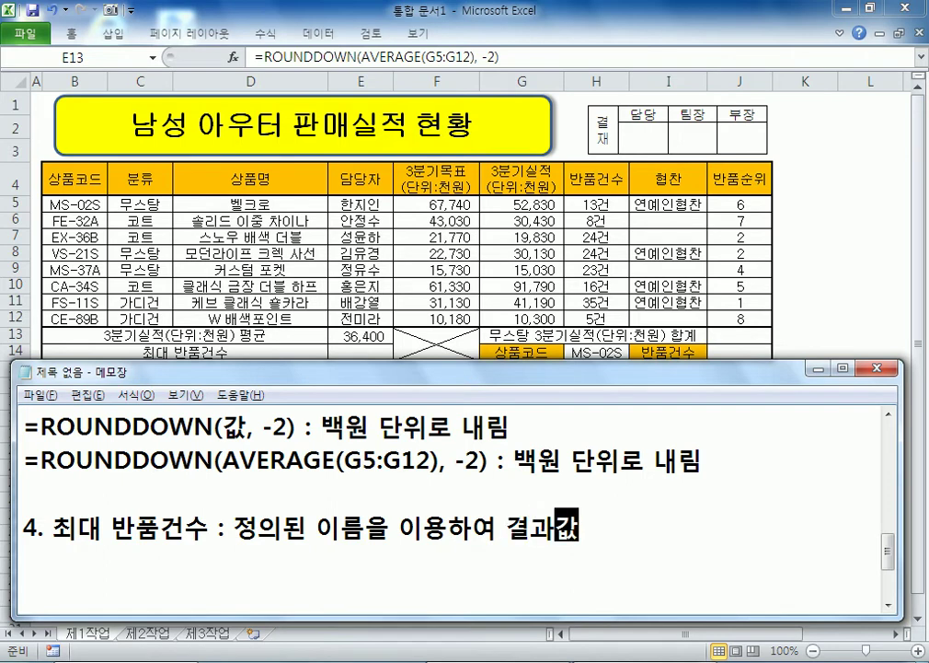
type("ㅇ")
key("BackSpace")
type("뒤")
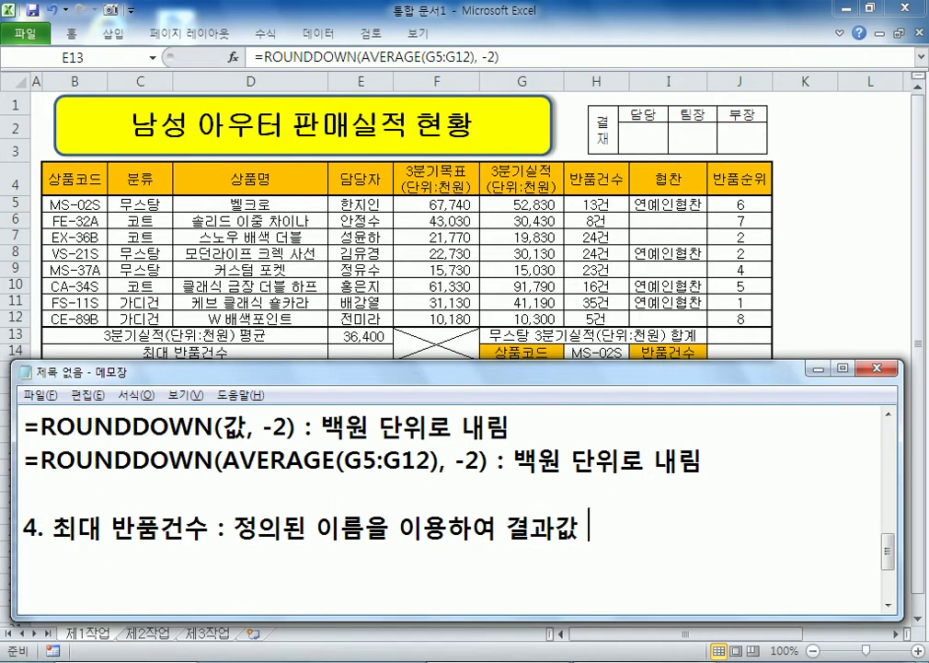
type("에 \"건\"")
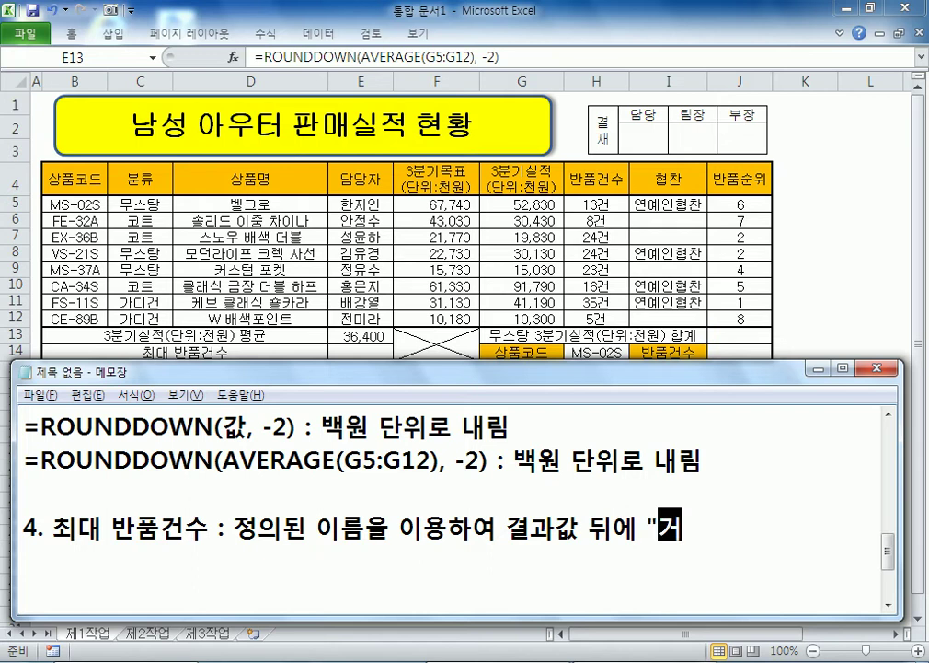
type("를 붙")
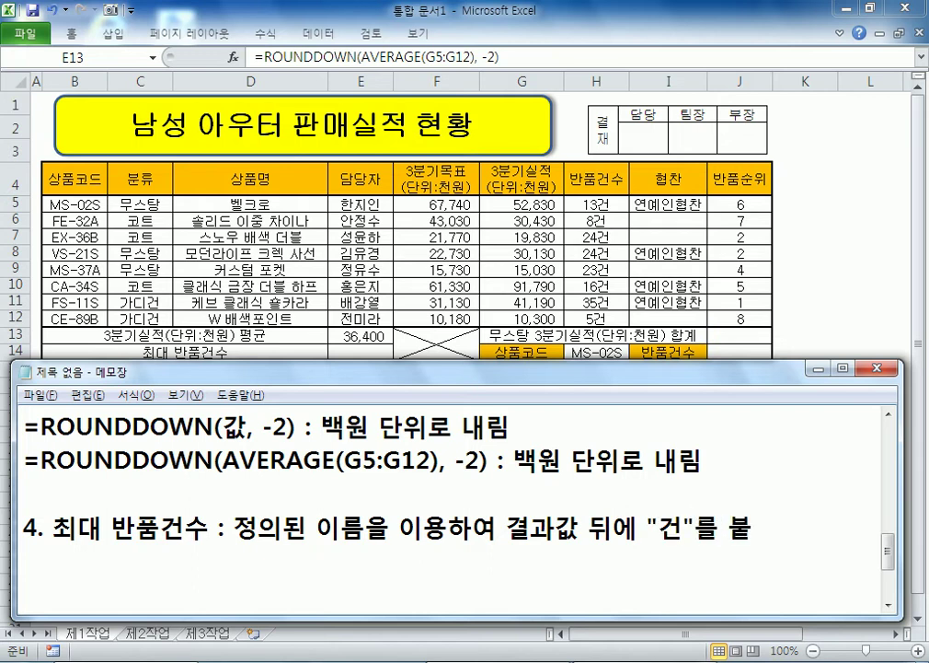
key("Left")
key("Left")
key("Left")
type("을")
key("Delete")
key("End")
type("ㅇ이시오.")
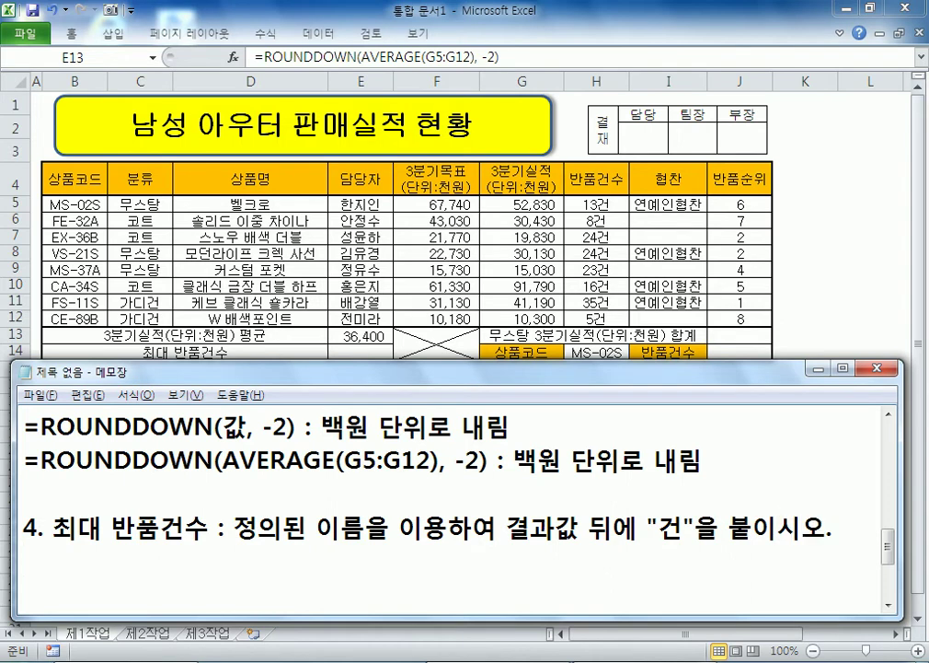
type("MAX")
key("BackSpace")
type(", &")
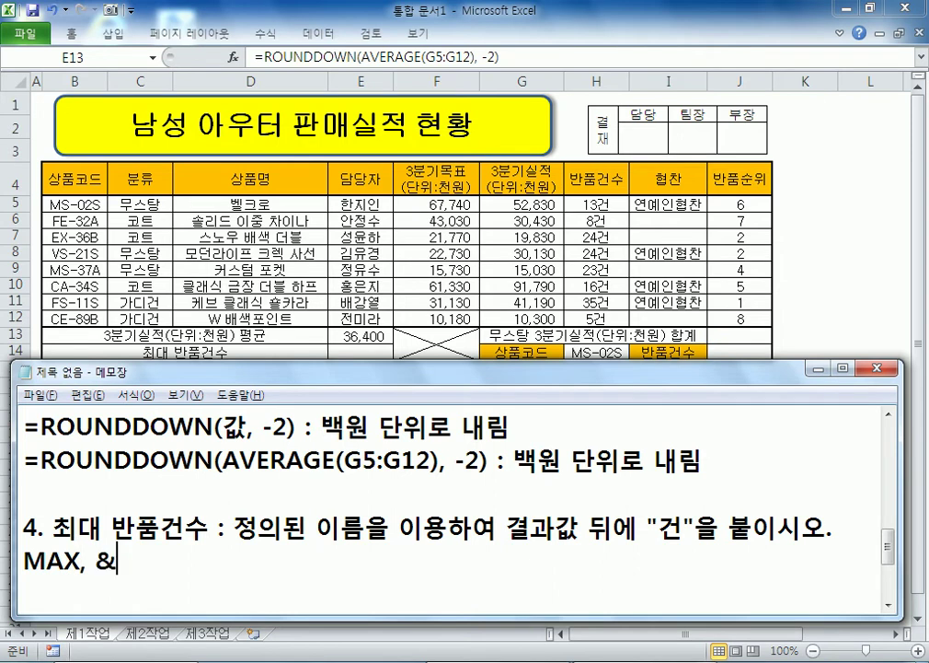
type("(ㅇ")
type("ㅖ, 1건")
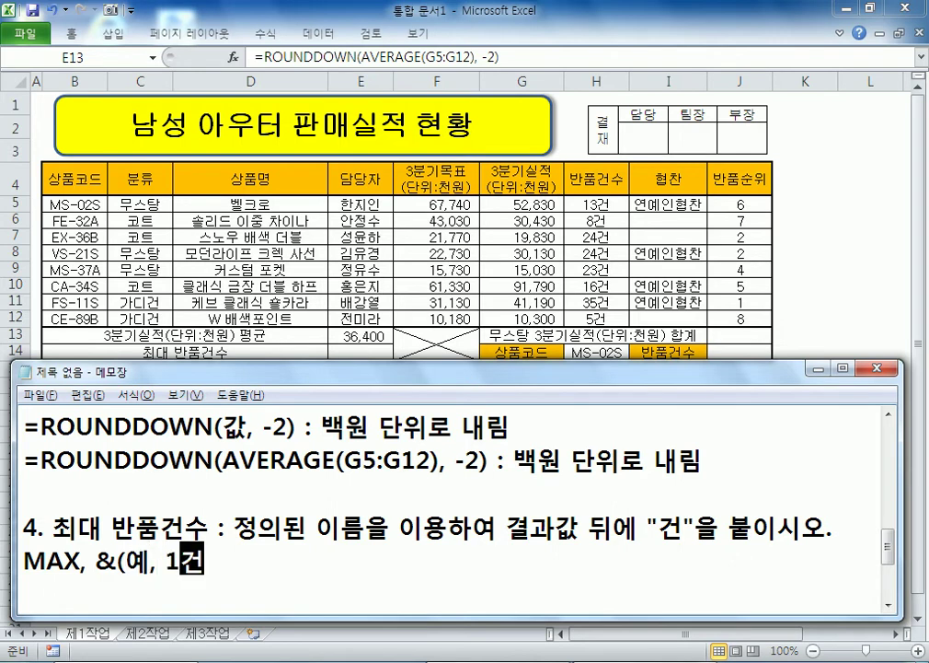
type(")")
Step: Insert (반품건수) after the defined-name wording in note 4
key("Return")
key("Return")
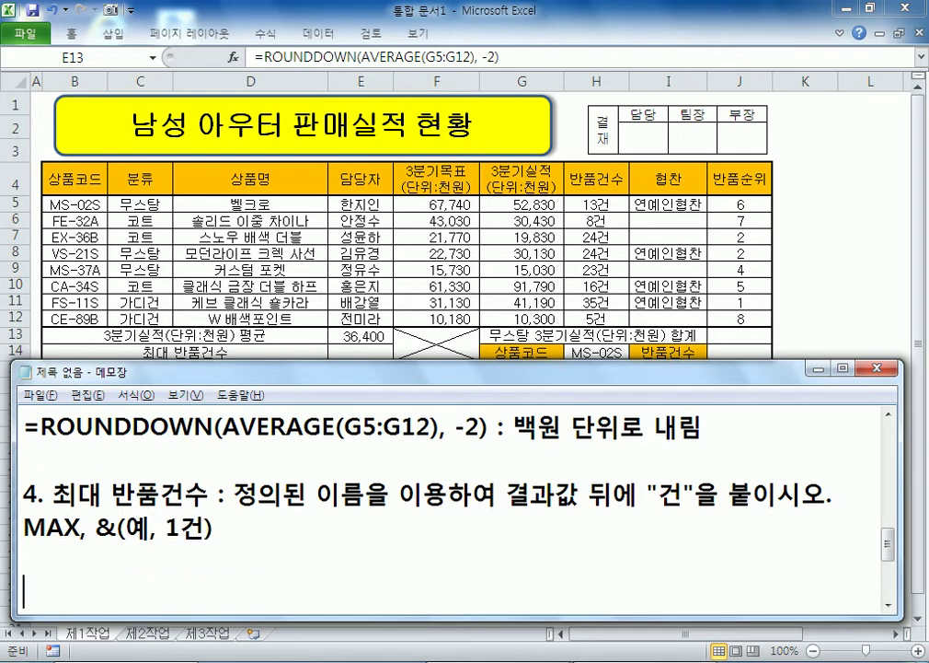
key("Up")
key("Up")
key("Up")
key("Right")
key("Right")
key("Right")
key("Right")
key("Right")
key("Right")
key("Right")
key("Right")
key("Right")
key("Right")
key("Right")
key("Right")
key("Right")
key("Right")
key("Right")
key("Right")
key("Right")
type("9")
key("BackSpace")
type("(반품건수)")
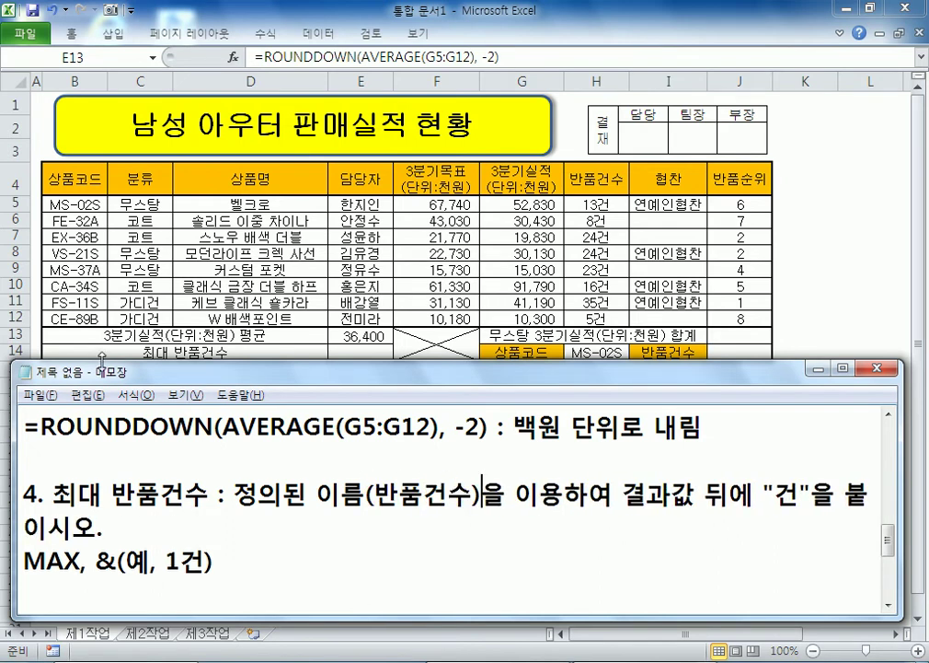
Step: Add the formula =MAX(반품건수) & "건" below note 4, then select Excel cell E14
left_click(178, 601)
type("=MAX(반품건수)")
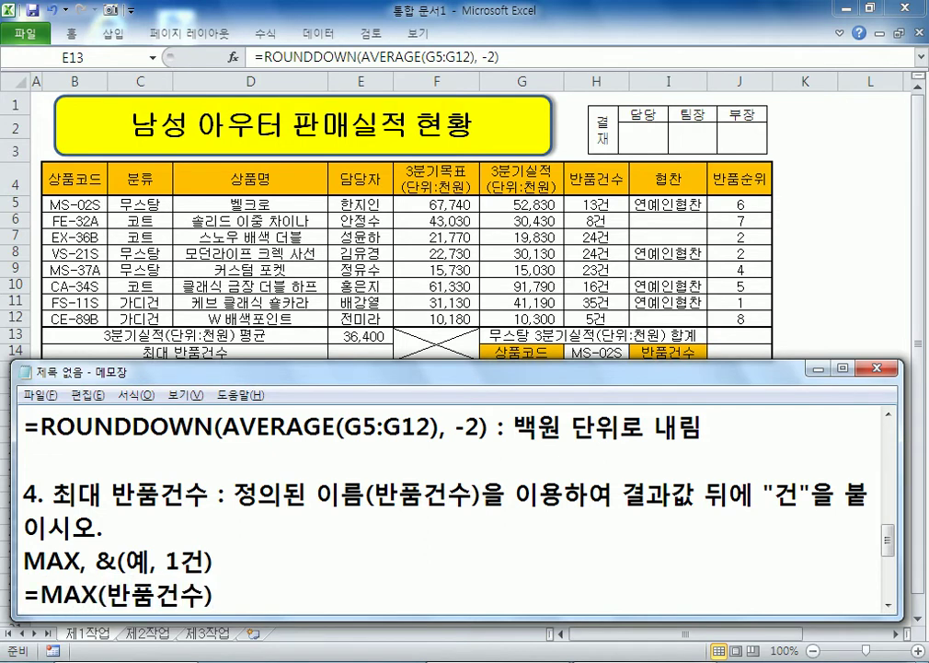
type(" & \"건\"")
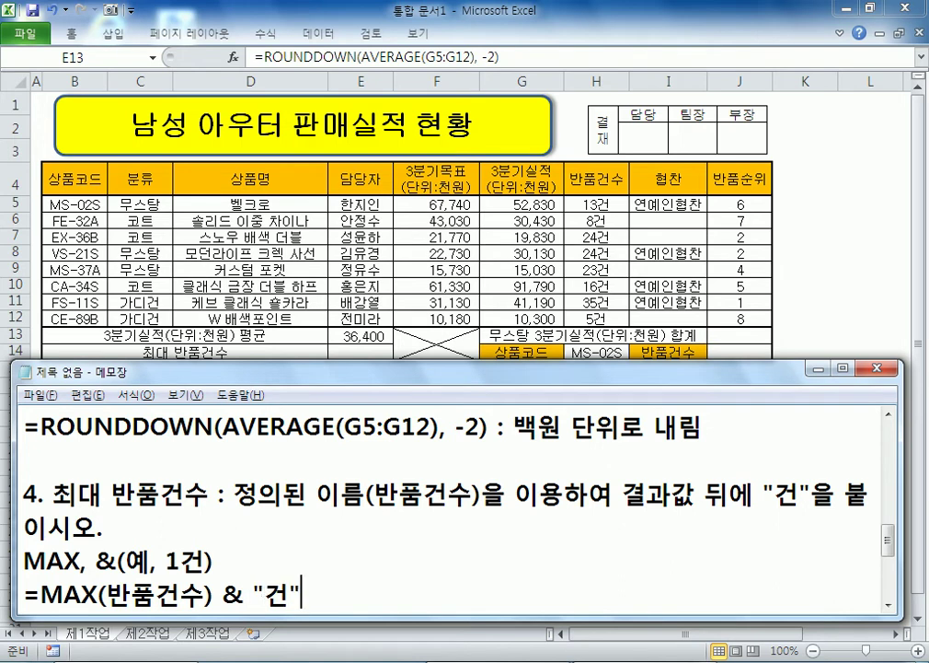
key("Return")
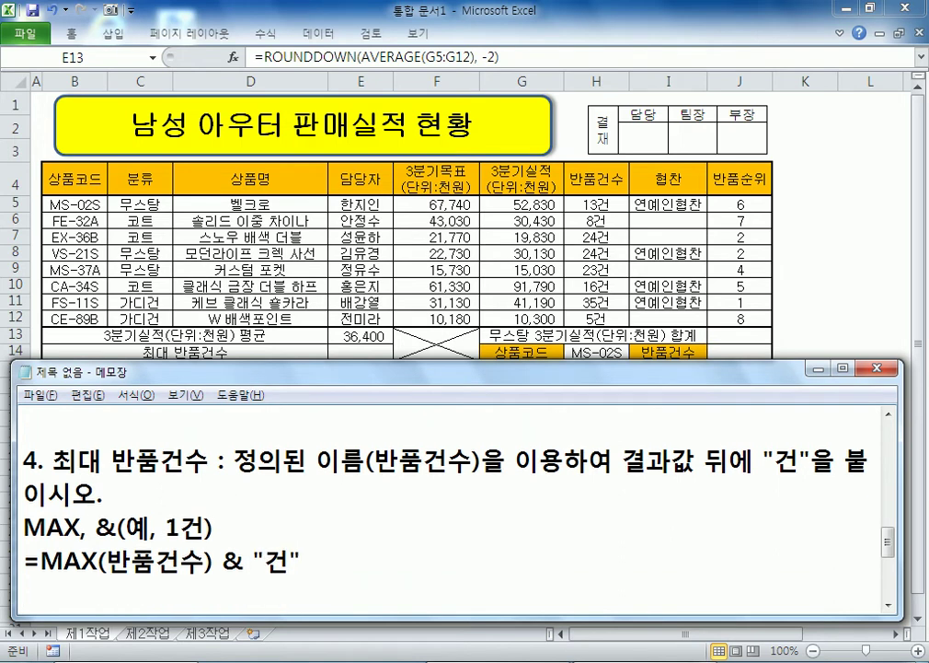
key("alt+Tab")
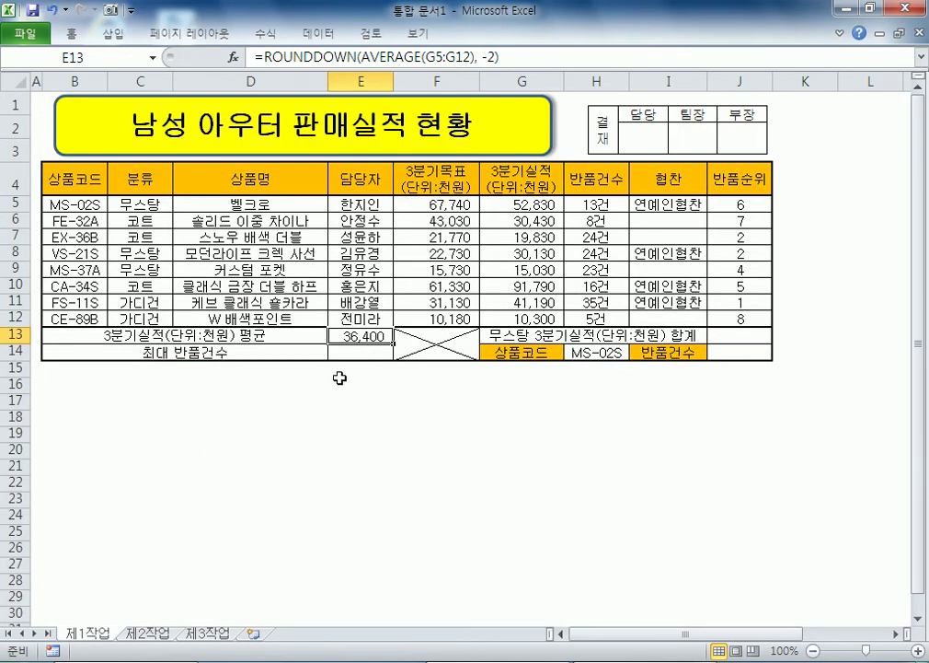
left_click(344, 353)
Step: Enter =MAX(반품건수)&"건" in E14 to show 35건, then add blank lines in the notes
type("=MAX(")
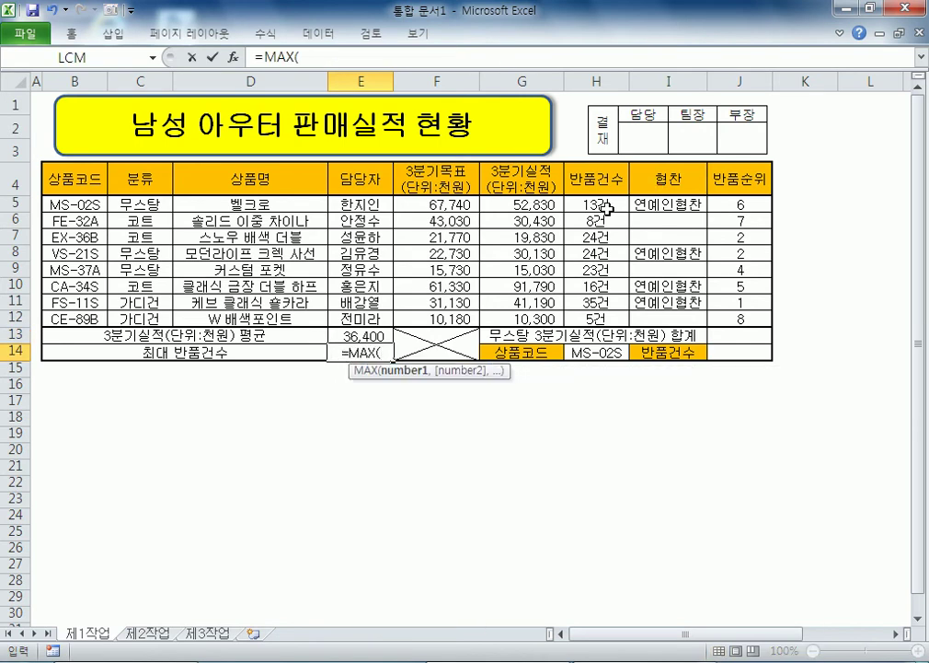
left_click_drag(597, 205, 597, 318)
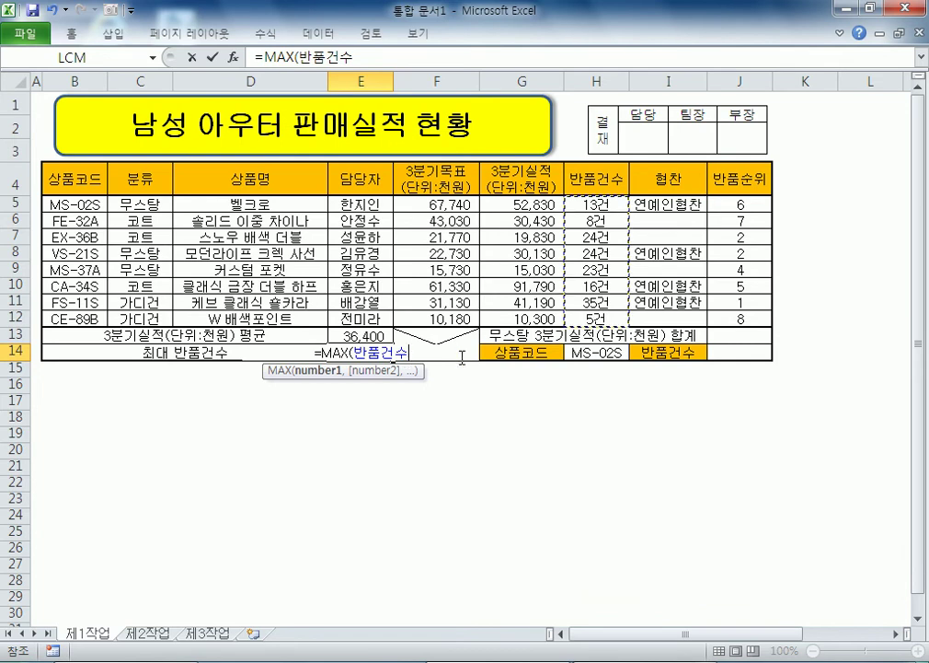
type(")&\"")
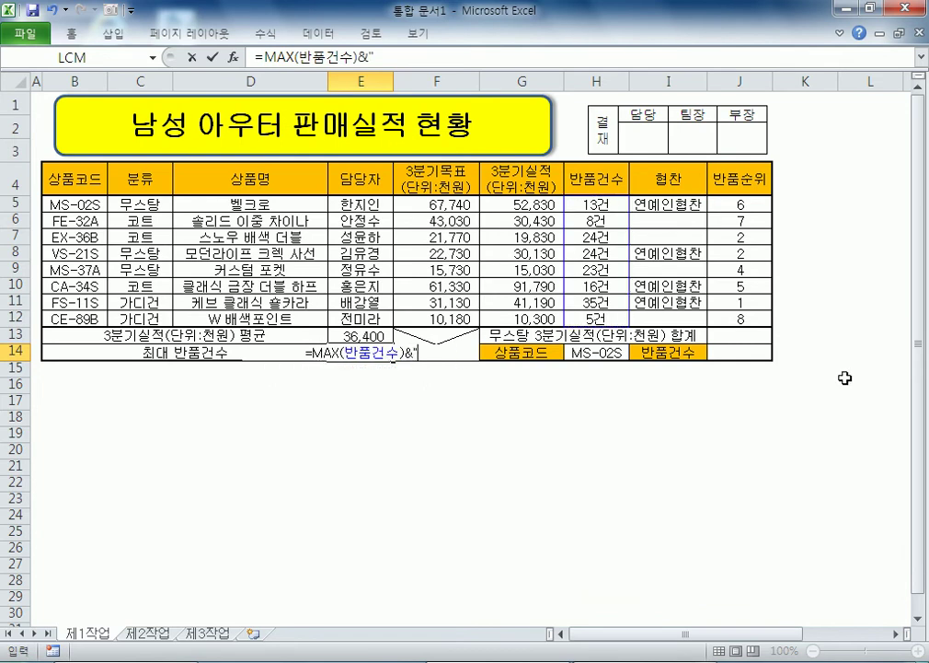
type("건\"")
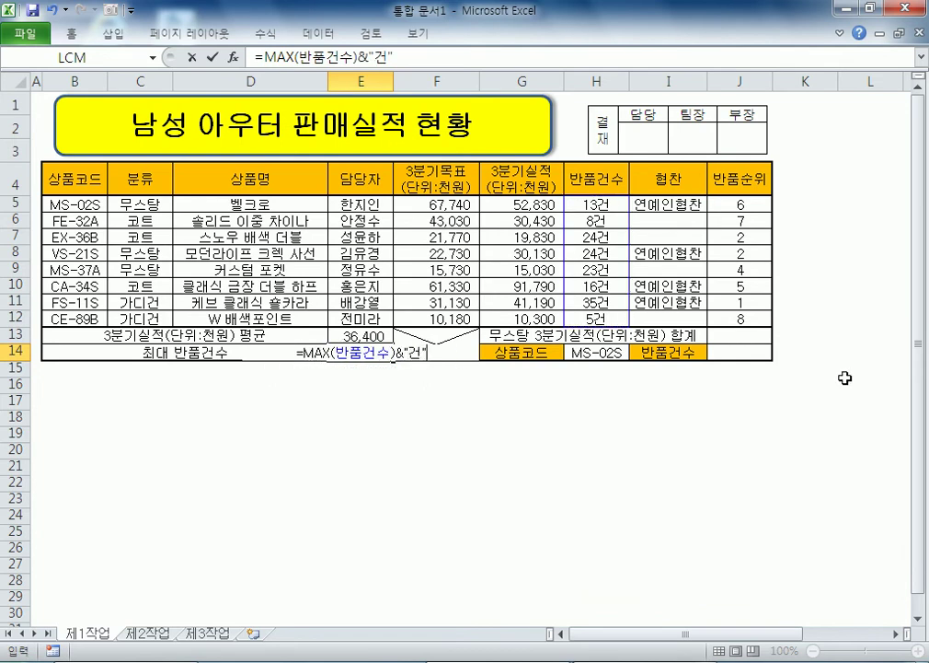
key("Return")
key("Up")
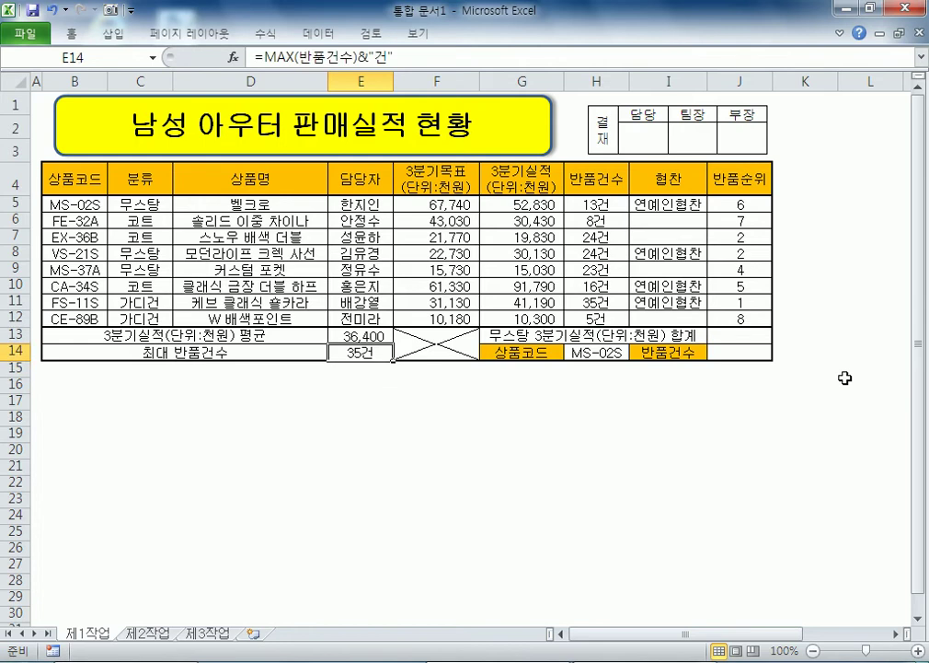
key("alt+Tab")
key("Return")
key("Return")
key("Return")
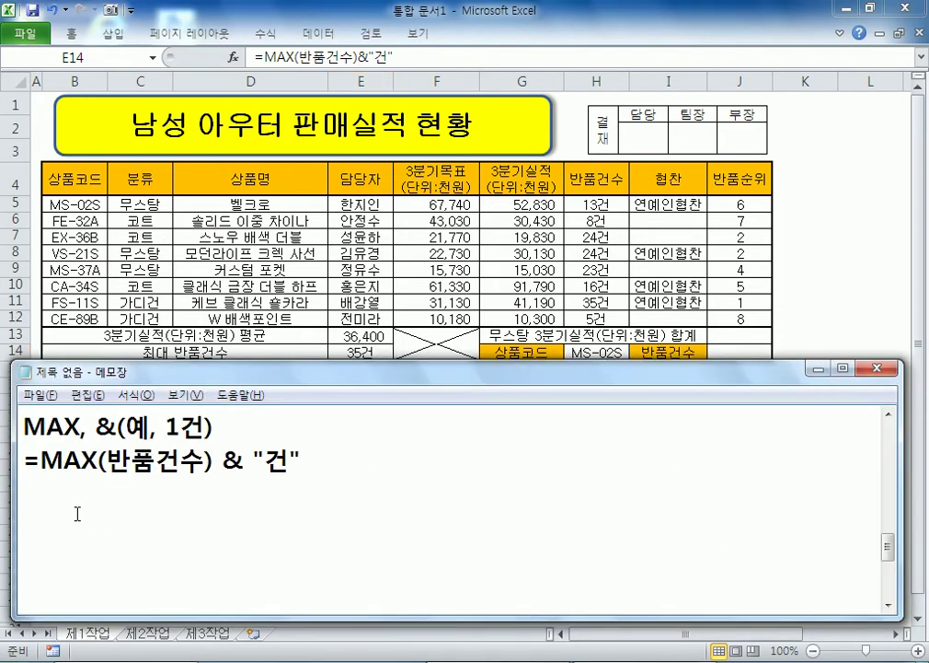
Step: Type note 5, 무스탕 3분기실적(단위:천원)의 합계 : DSUM함수, and return to Excel
type("5. 무스탕 3분기")
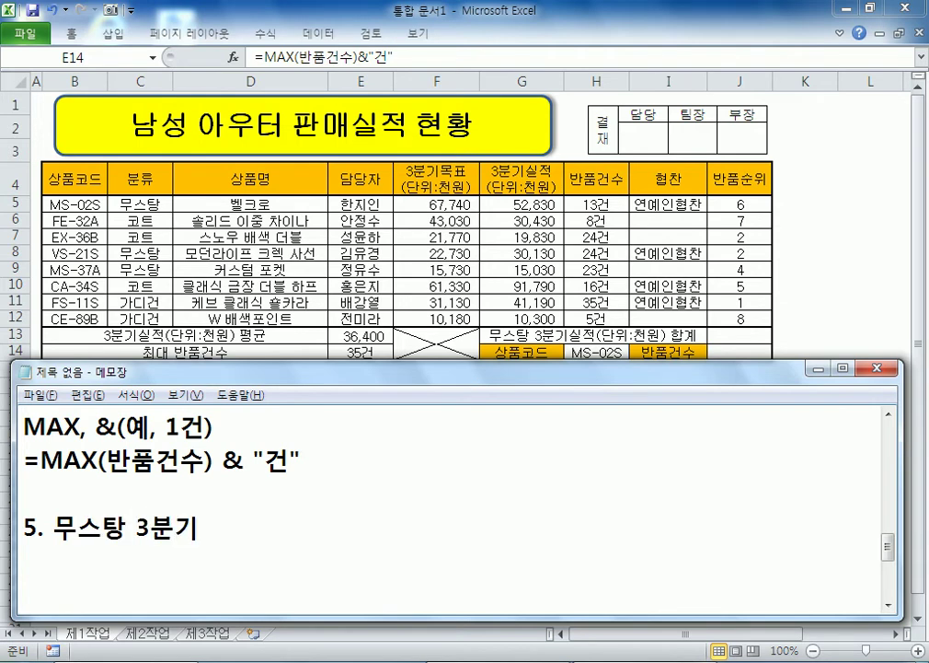
type("실적(단위:")
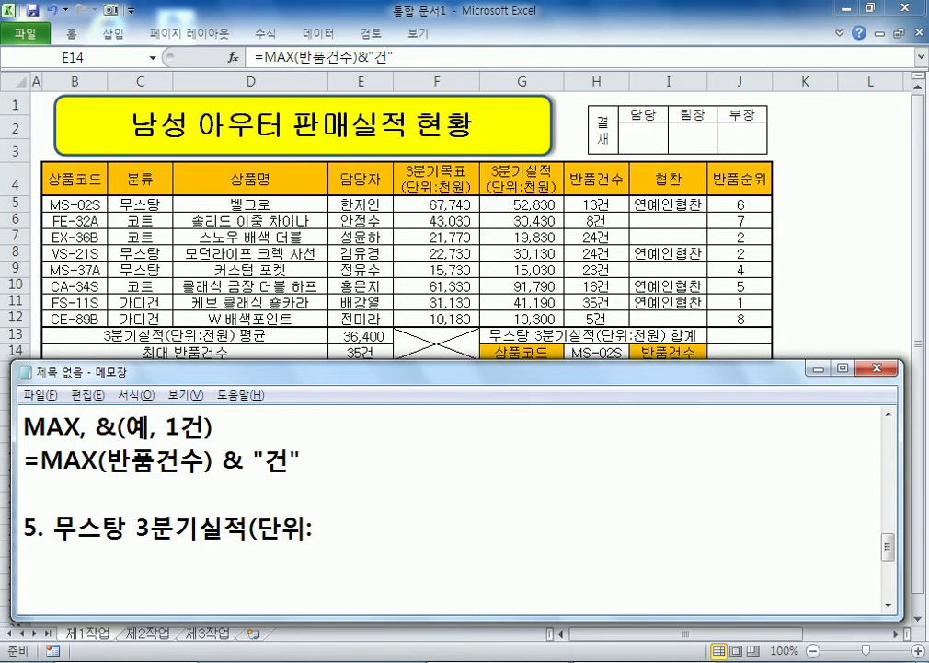
type("천원)")
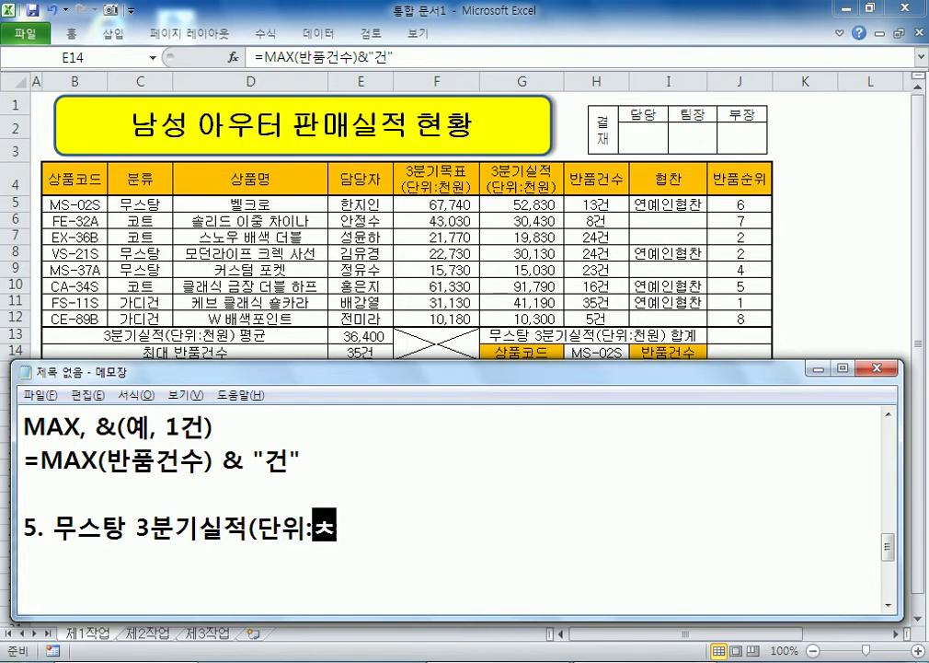
type("의 합계")
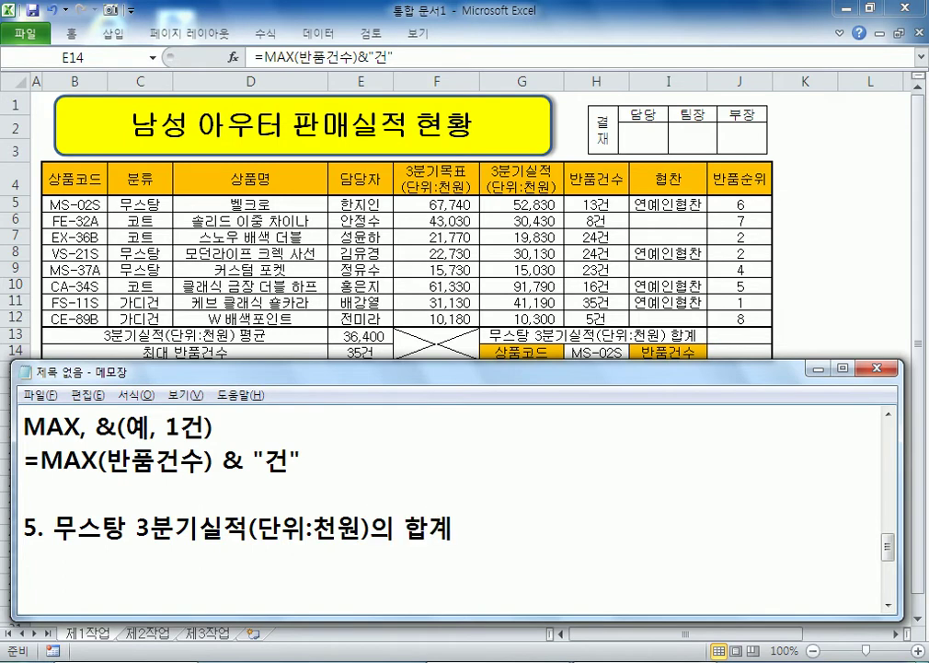
type(" : DSUMㅎ")
type("ㅏㅁ수")
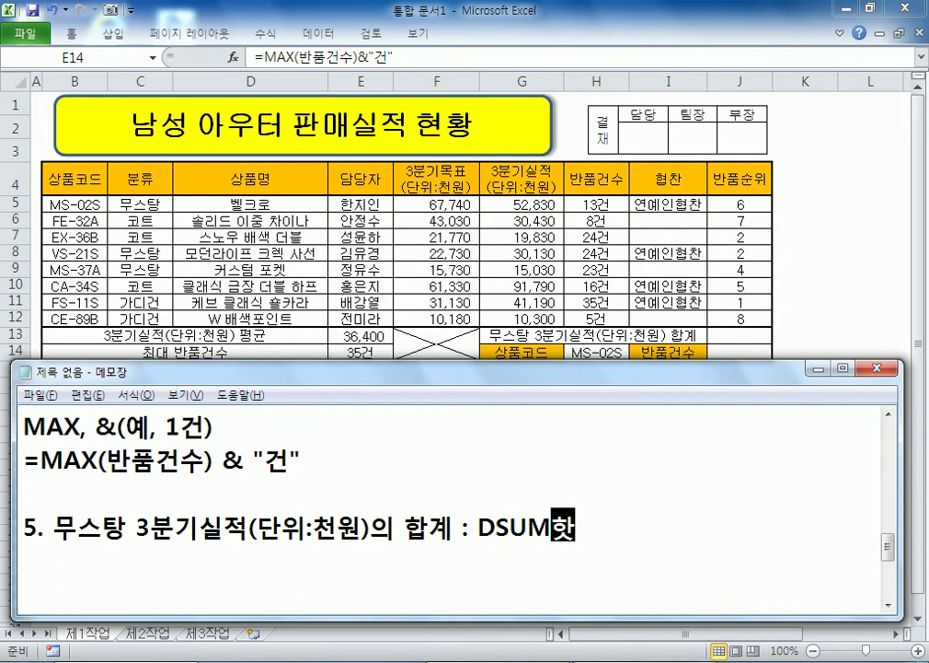
key("Return")
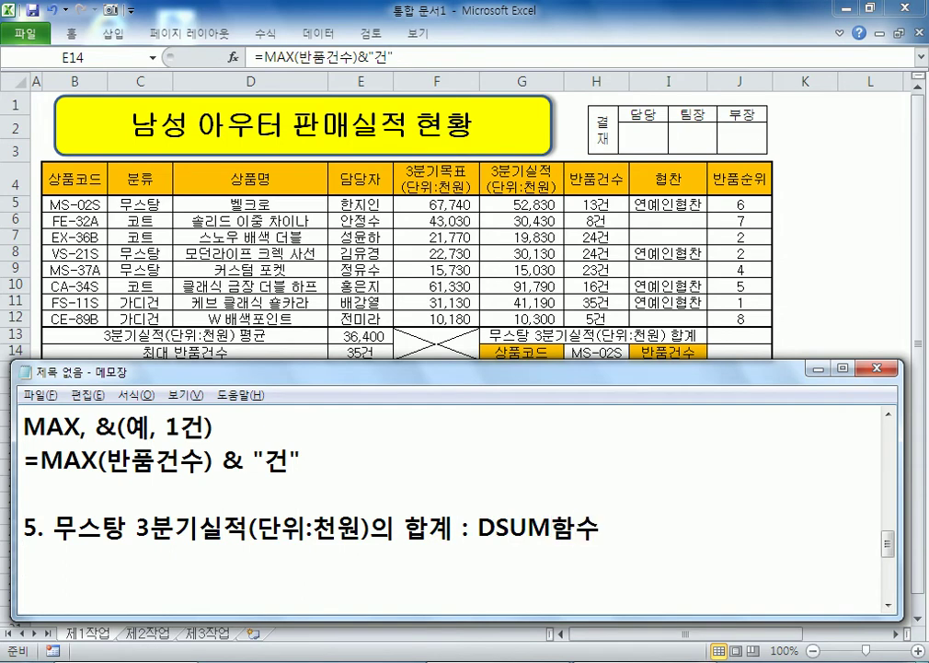
left_click(67, 177)
Step: Enter =DSUM(B4:H12, G4, C4:C5) in J13 to total the Mustang Q3 actuals, 97990
left_click_drag(66, 177, 545, 320)
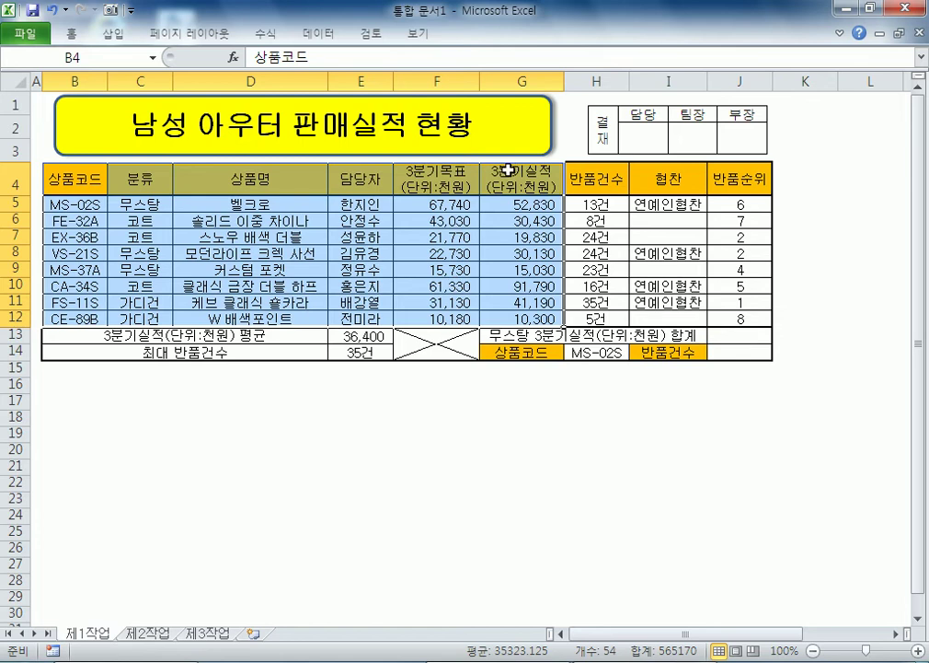
left_click(488, 183)
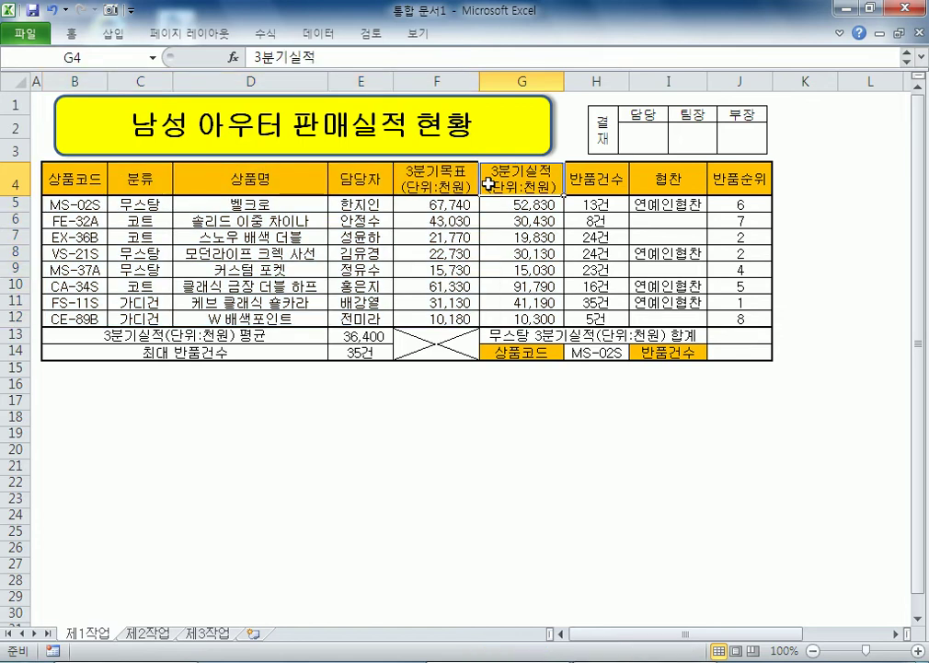
left_click_drag(136, 181, 161, 202)
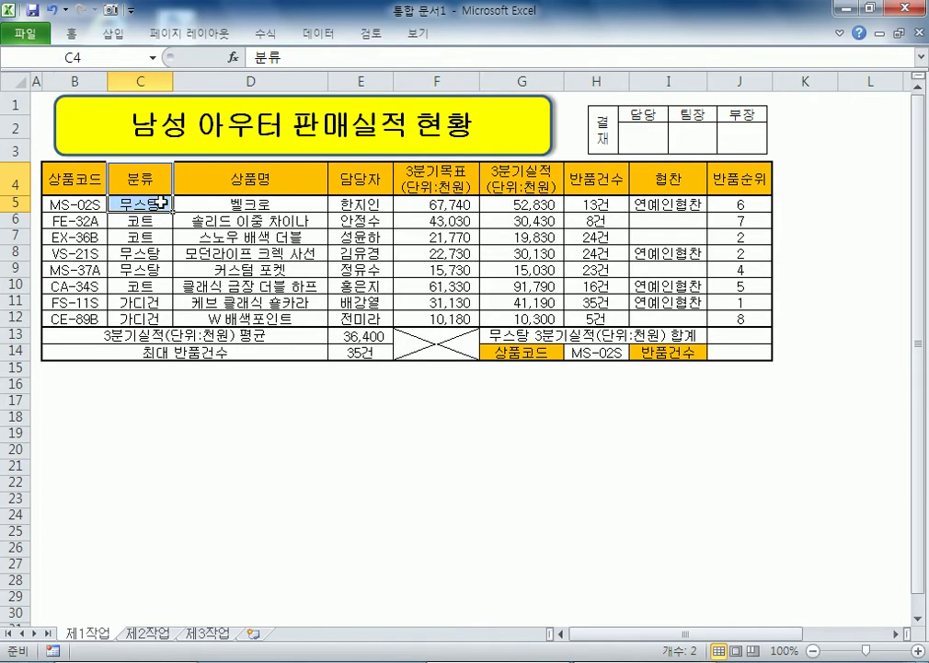
left_click(738, 335)
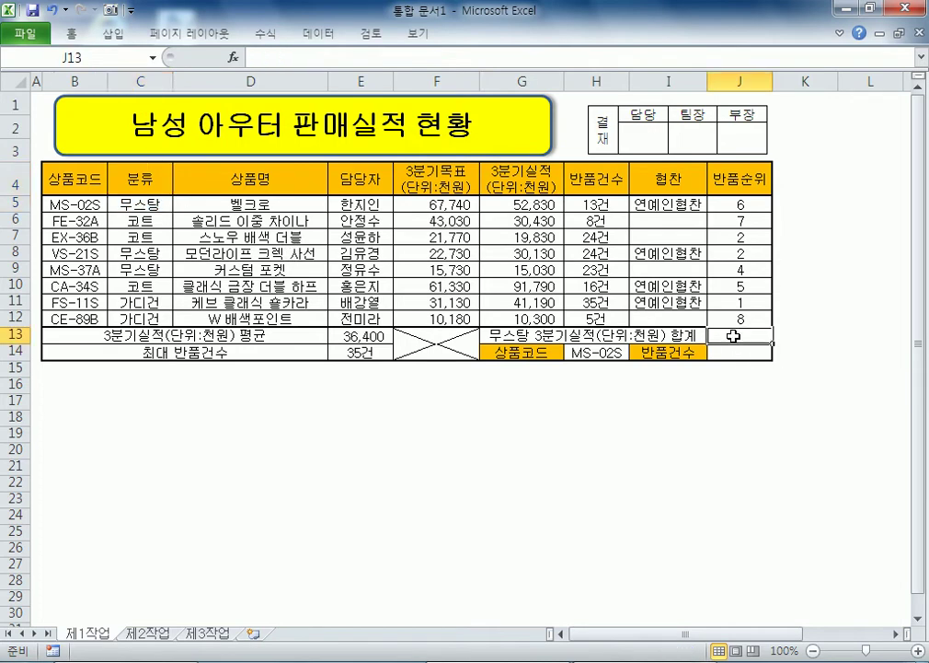
type("=ㅇ")
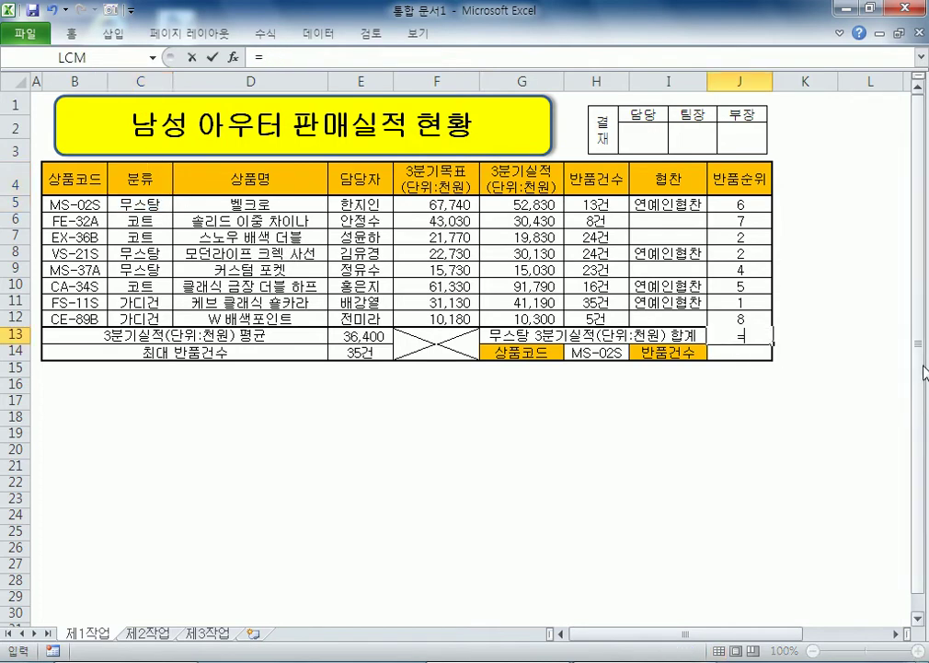
key("BackSpace")
type("DSUM(")
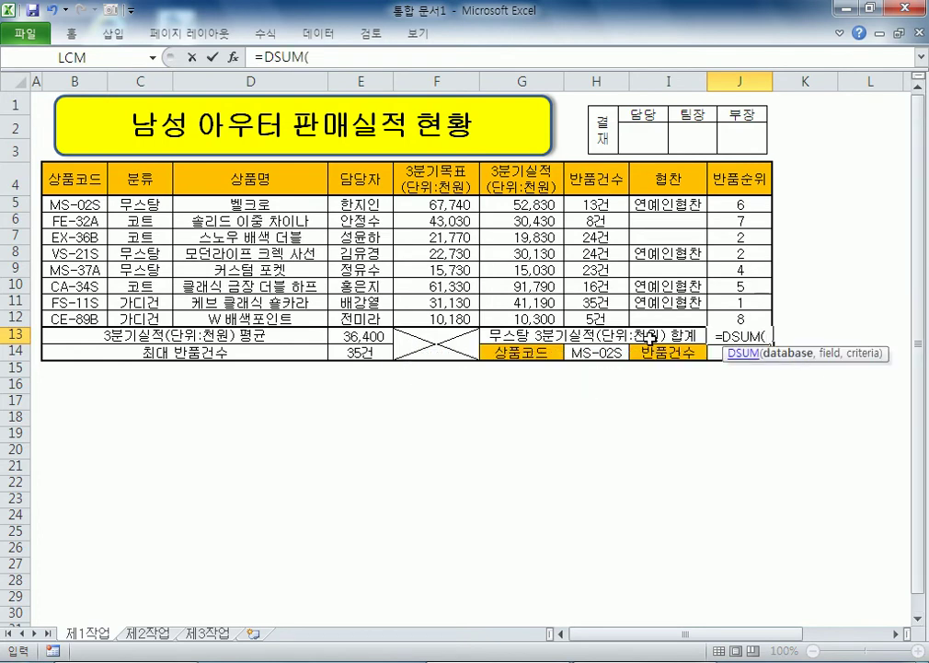
left_click_drag(74, 179, 596, 312)
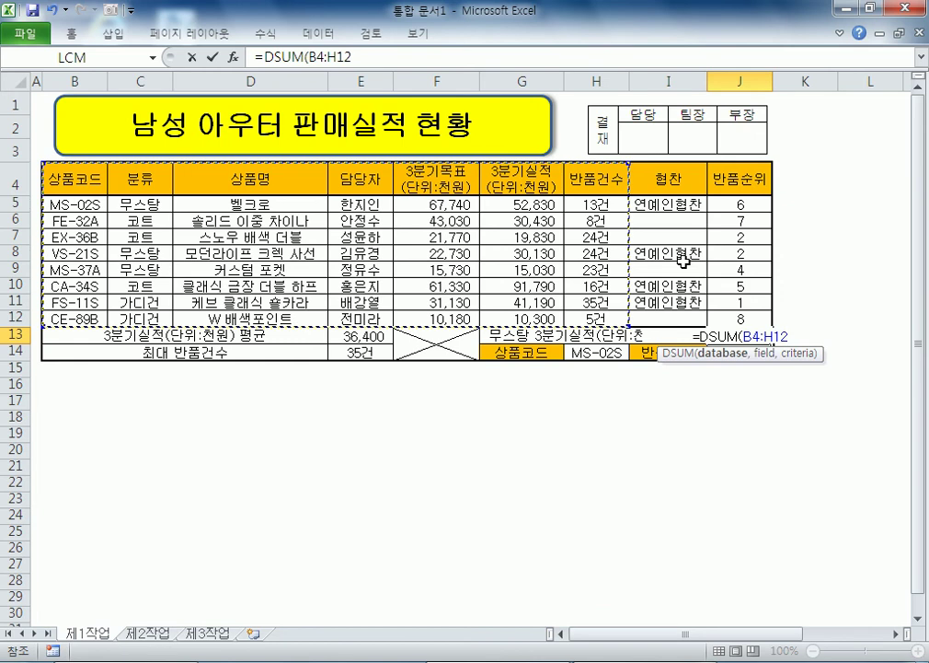
type(",")
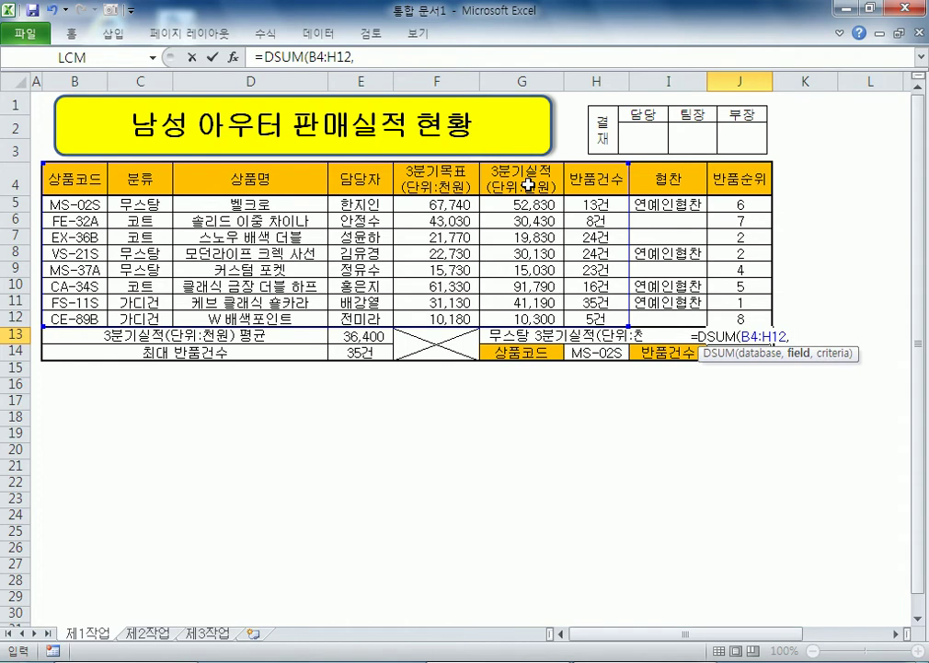
left_click(527, 184)
type(",")
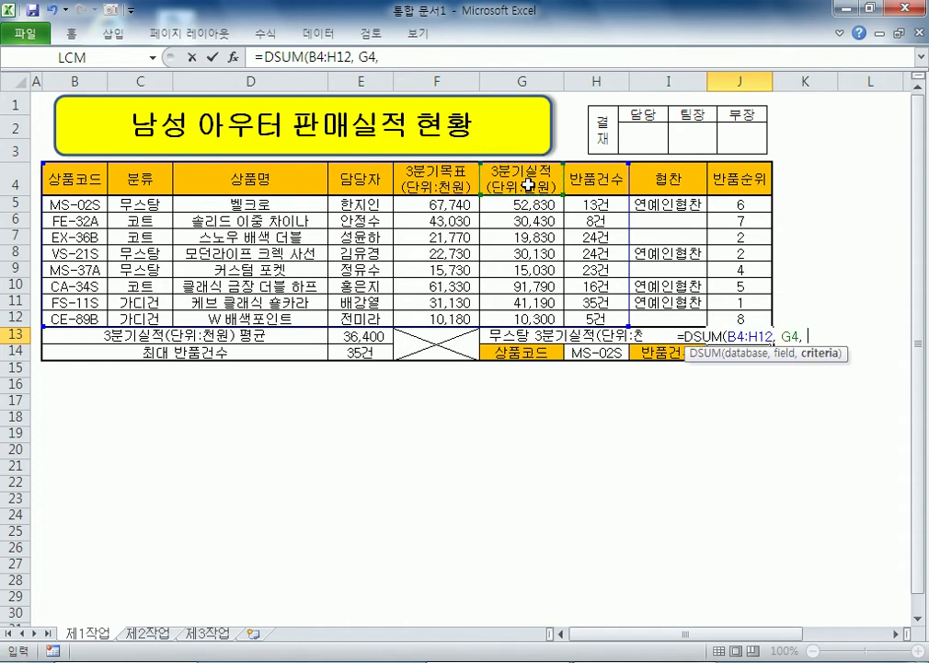
left_click_drag(138, 170, 138, 207)
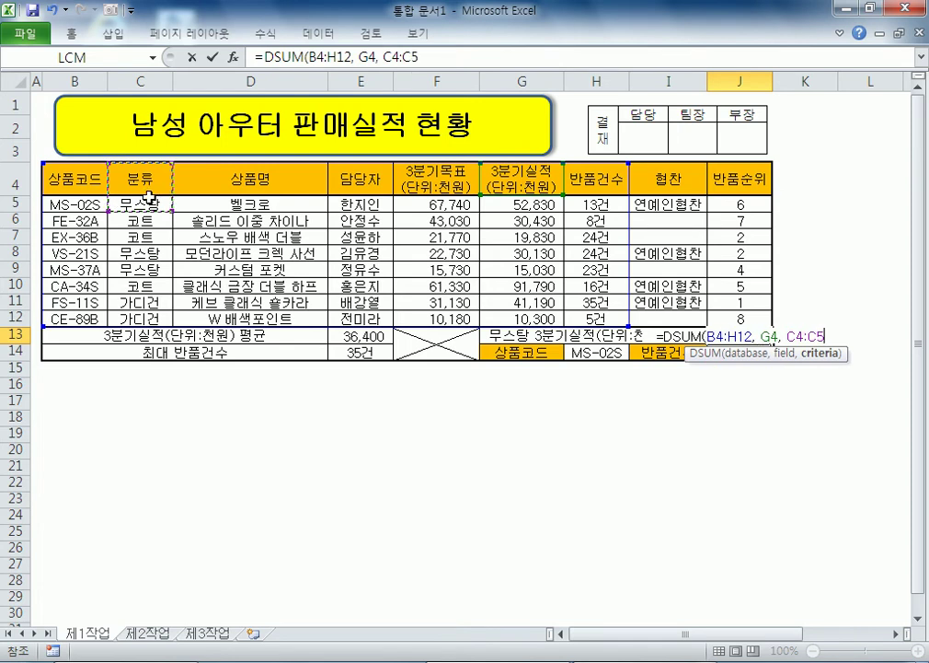
key("Return")
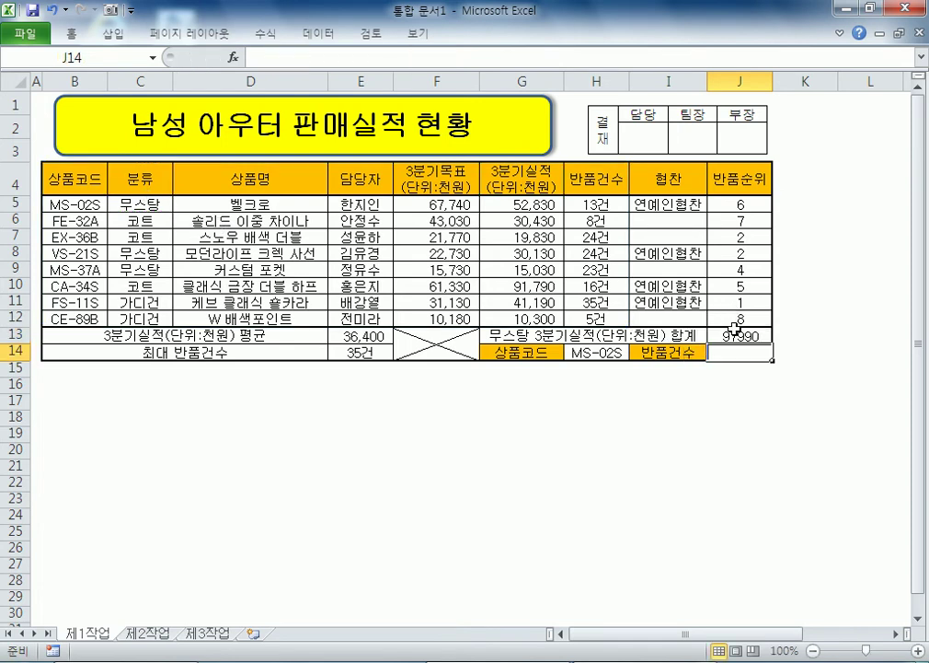
Step: Copy J13's DSUM formula from the formula bar into the Notepad notes
left_click(730, 338)
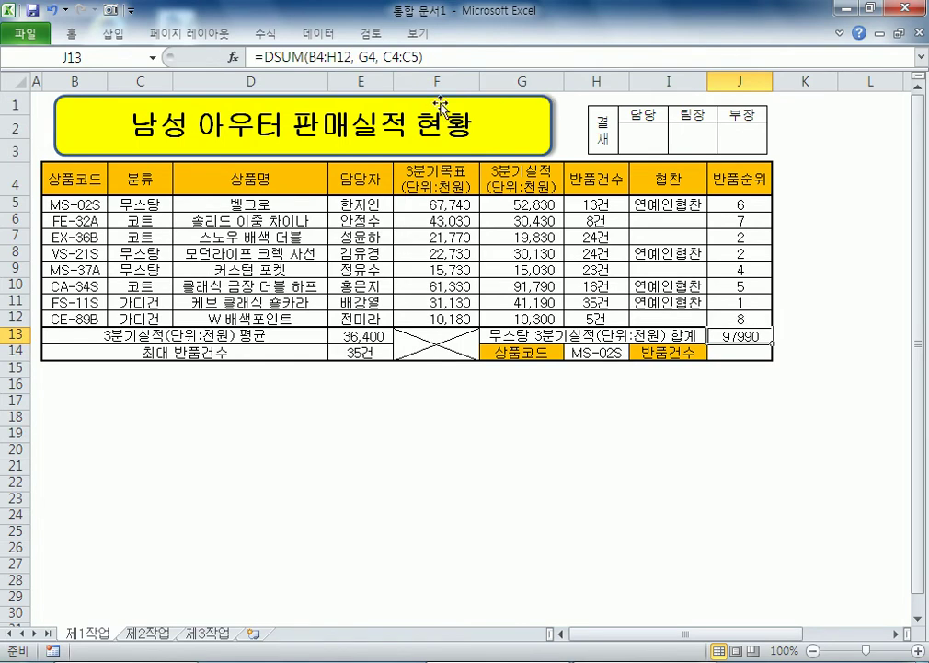
left_click(452, 52)
left_click_drag(453, 52, 253, 57)
key("ctrl+c")
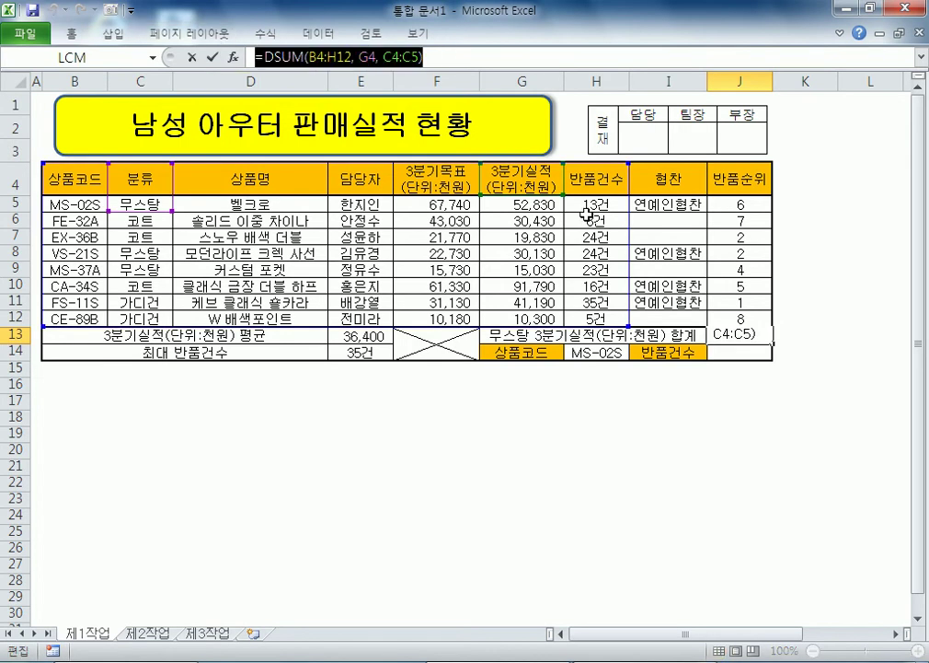
key("alt+Tab")
key("ctrl+v")
Step: Add a second formula copy in the notes, changed to =DSUM(B4:H12, 6, C4:C5)
key("Return")
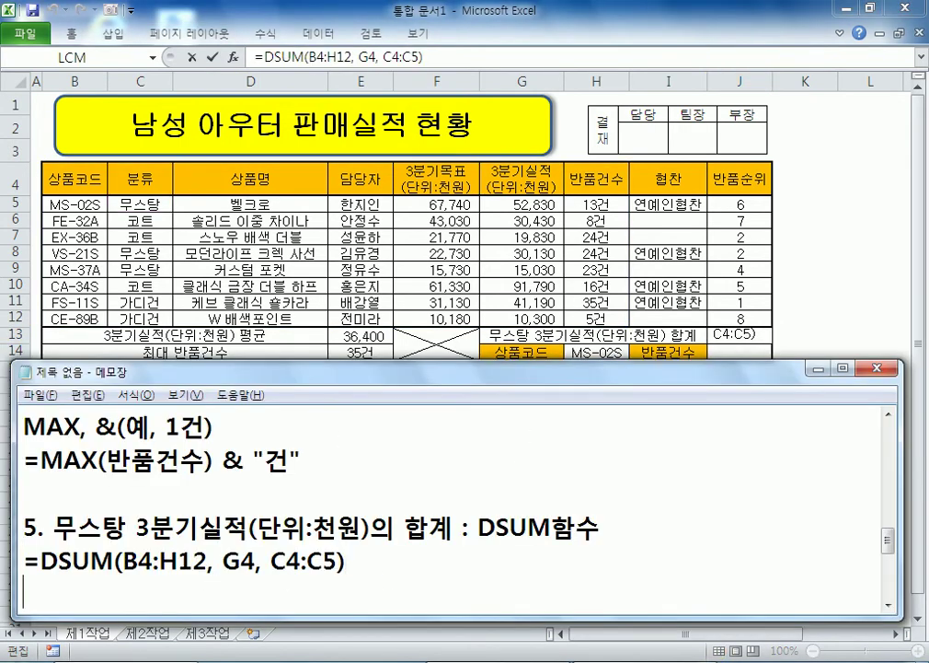
key("ctrl+v")
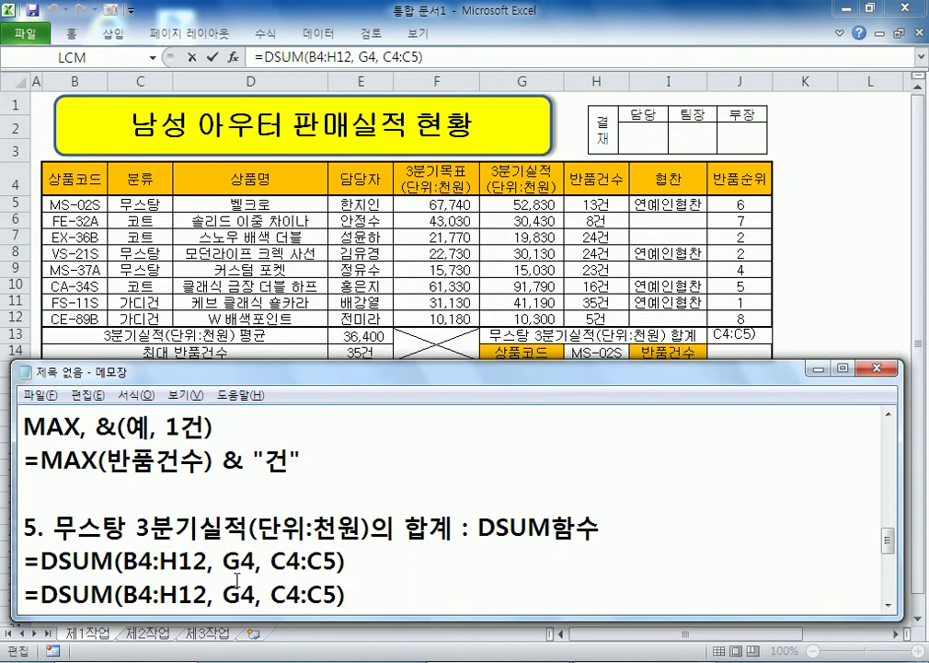
left_click_drag(223, 589, 256, 593)
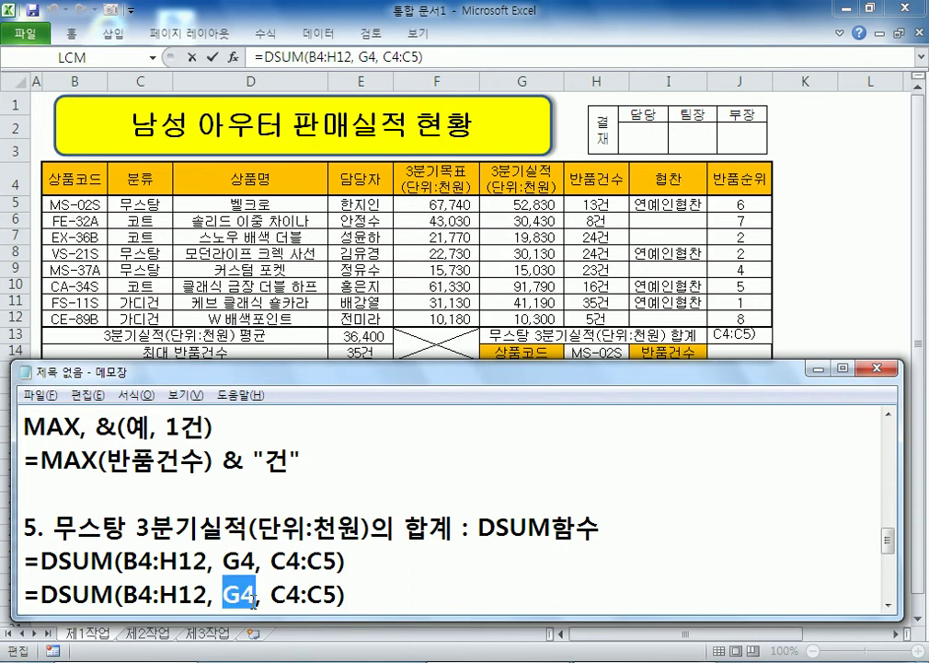
type("6")
scroll(386, 605, "down", 1)
left_click(350, 520)
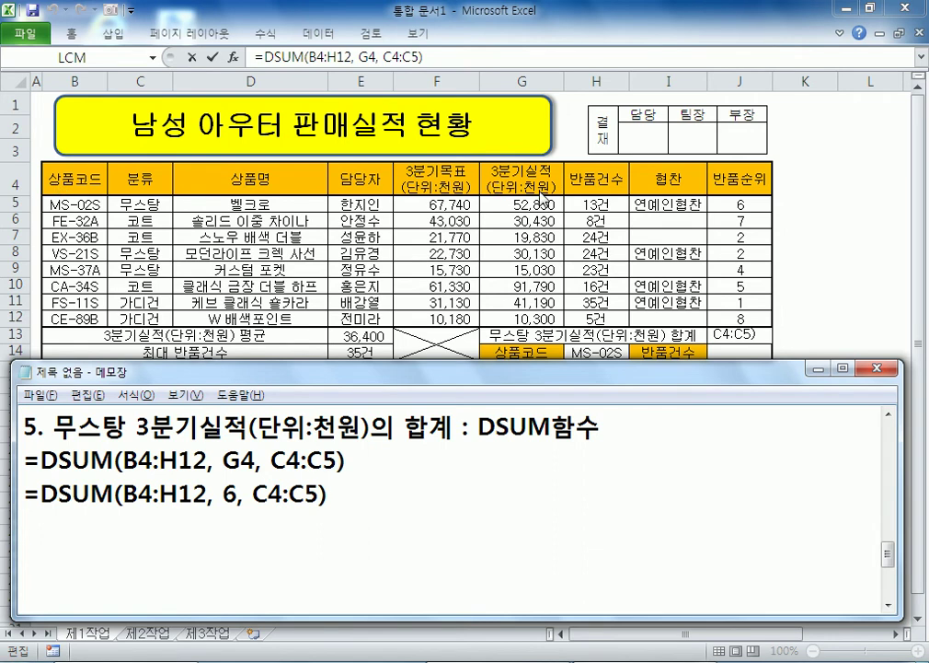
Step: Add note 6: 반품건수 : H14셀에서 선택한 상품코드에 대한 반품건수를 표시(VLOOKUP), widening the window
key("Return")
type("6. ")
type("바눔")
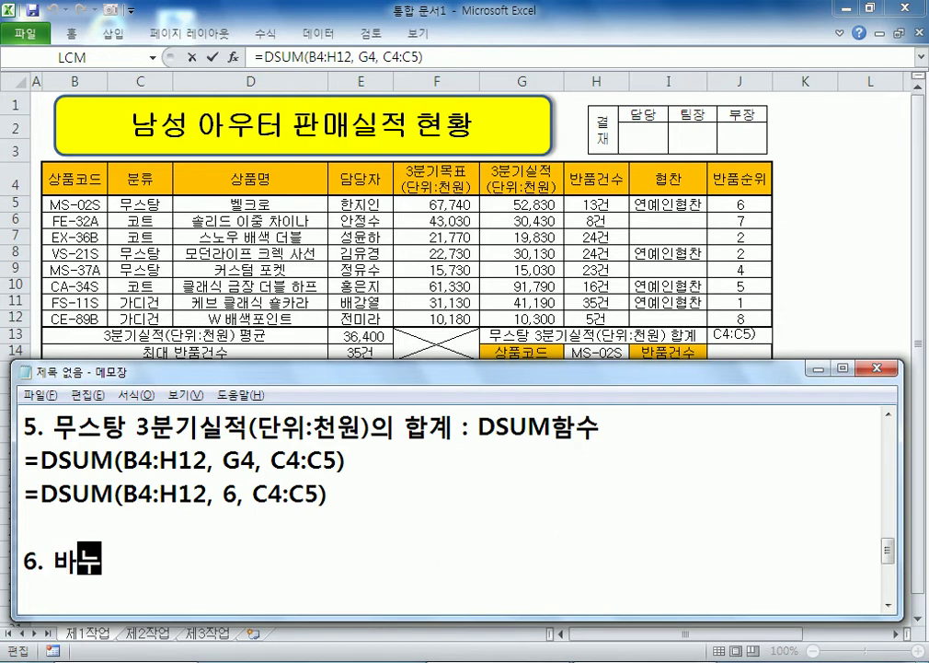
key("BackSpace")
key("BackSpace")
key("BackSpace")
key("BackSpace")
type("반품ㄱ건수")
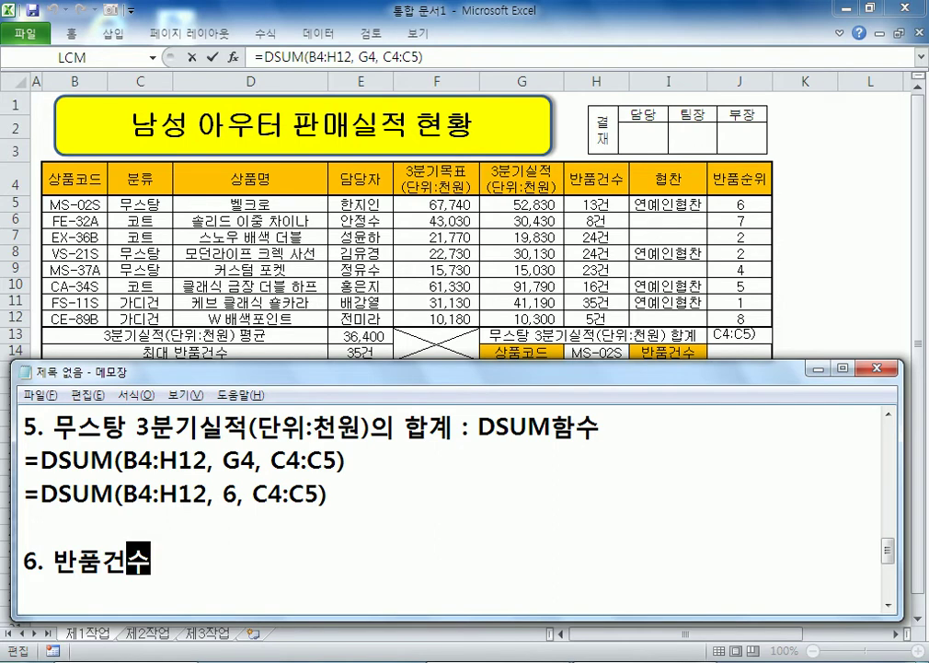
type(" : H14셀에 ")
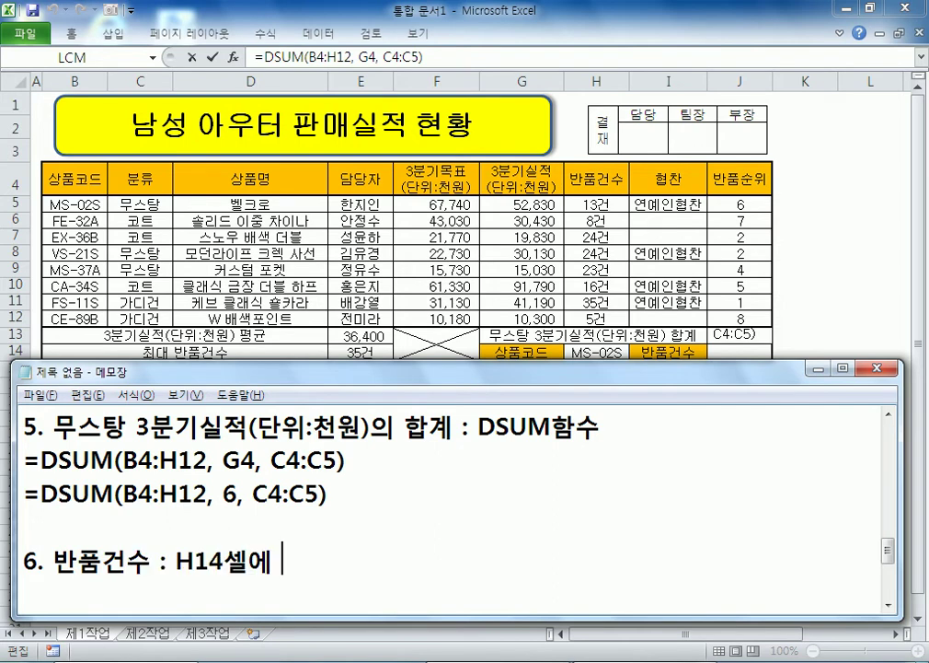
type("서 선택한 ")
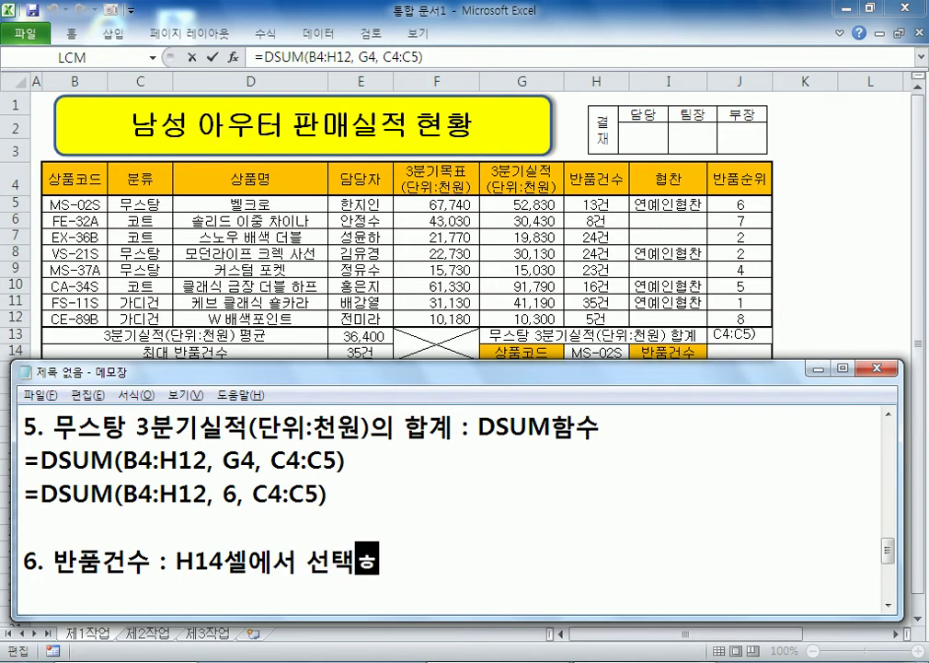
type("상품코드")
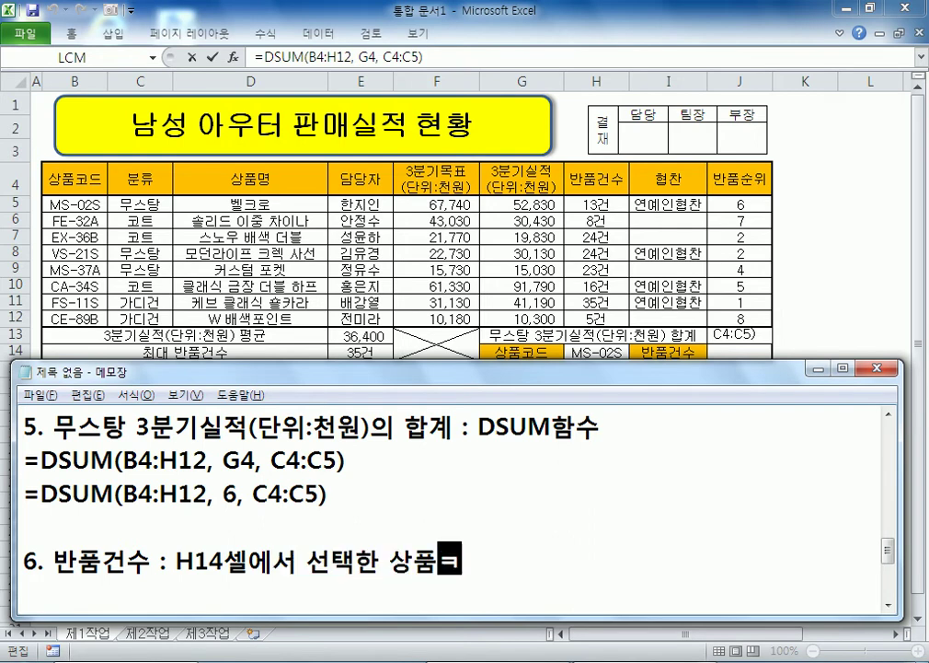
type("에 대한 반푸")
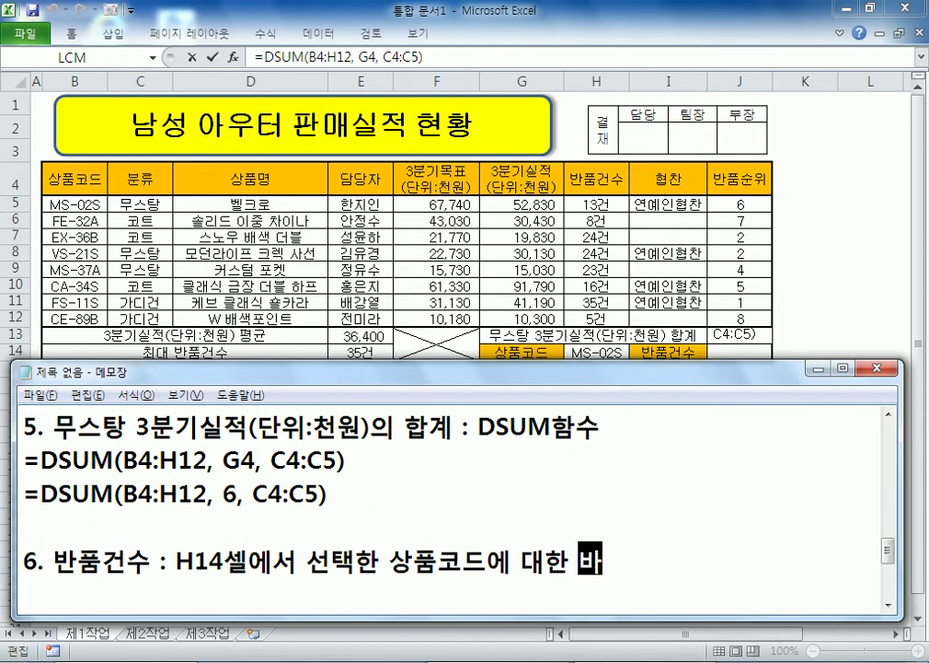
type("ㅁ건수를 ㄱ")
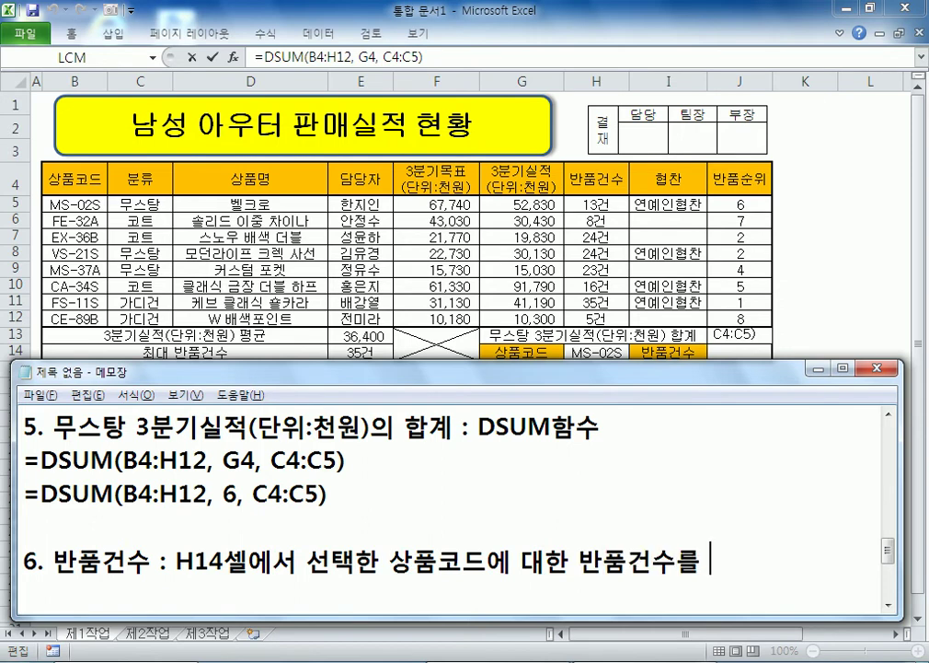
key("BackSpace")
type("표시")
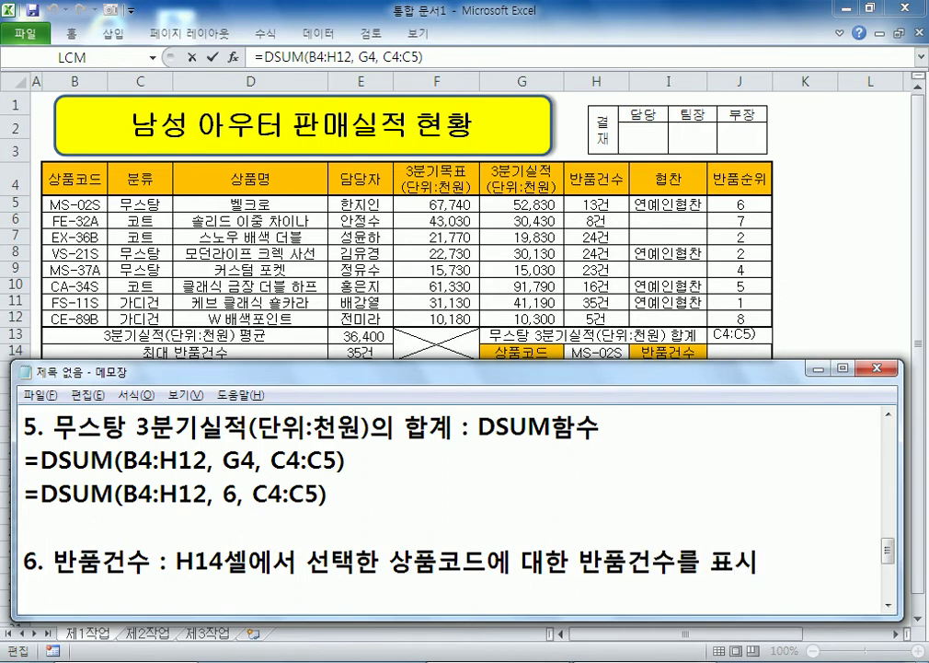
type("(VLOOKUP")
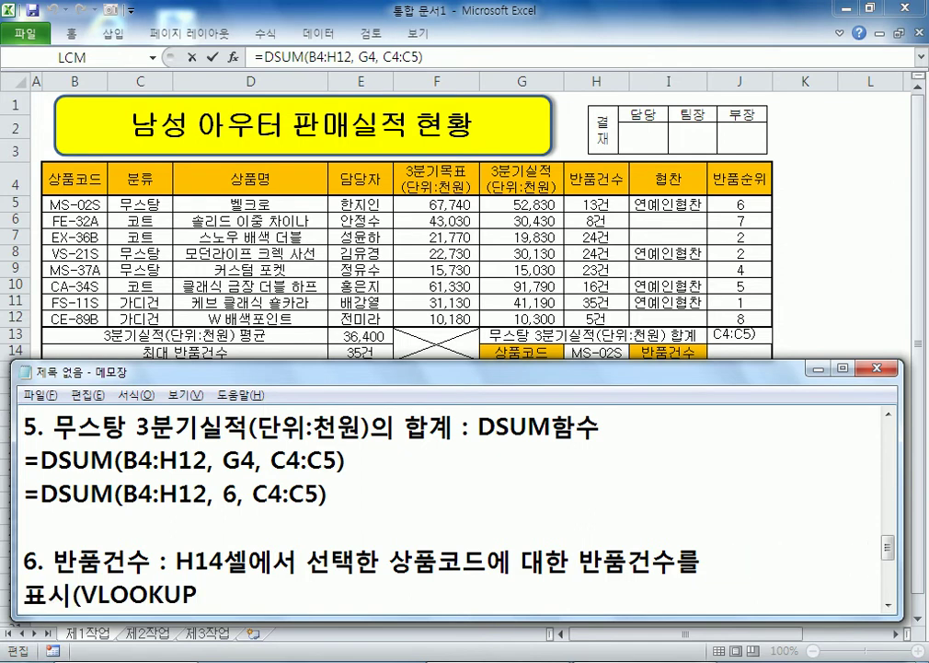
type(")")
key("Return")
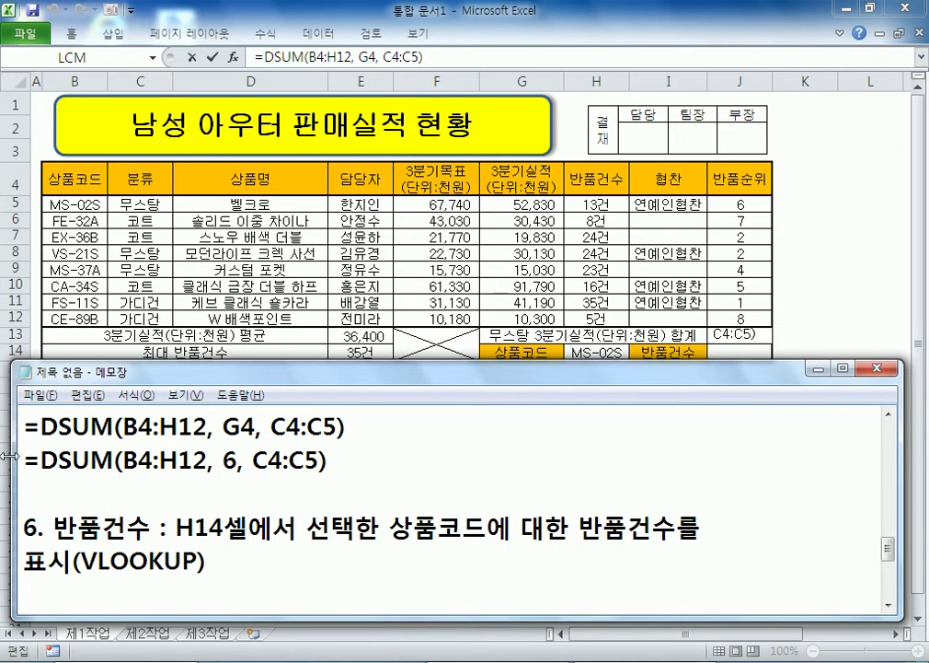
left_click_drag(11, 457, 4, 457)
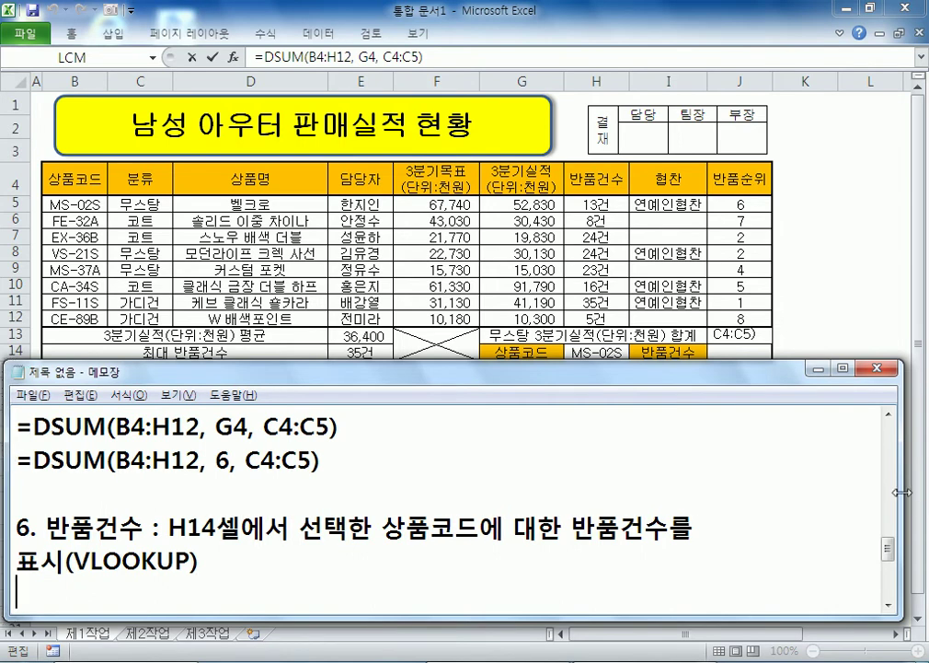
left_click_drag(901, 492, 925, 492)
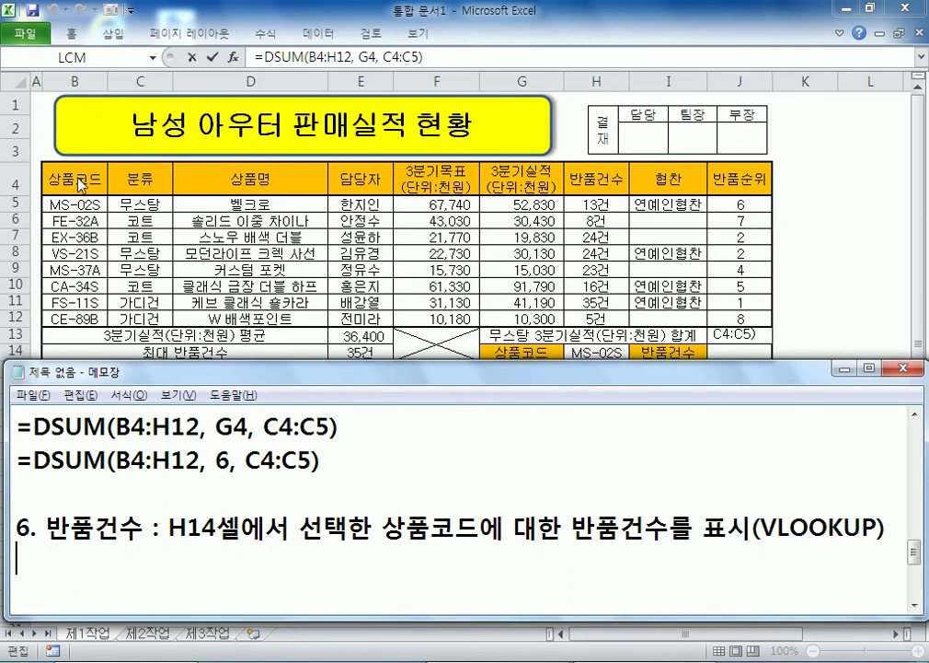
left_click(107, 184)
Step: Commit the J13 DSUM formula and review H14's product code and H5:H12 return counts
key("ctrl+Return")
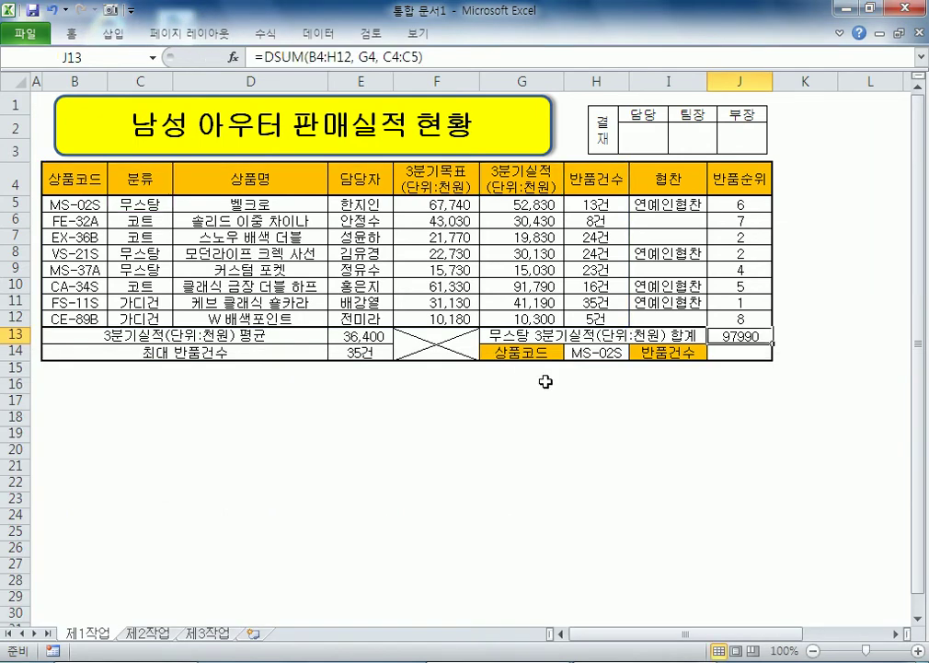
left_click(731, 356)
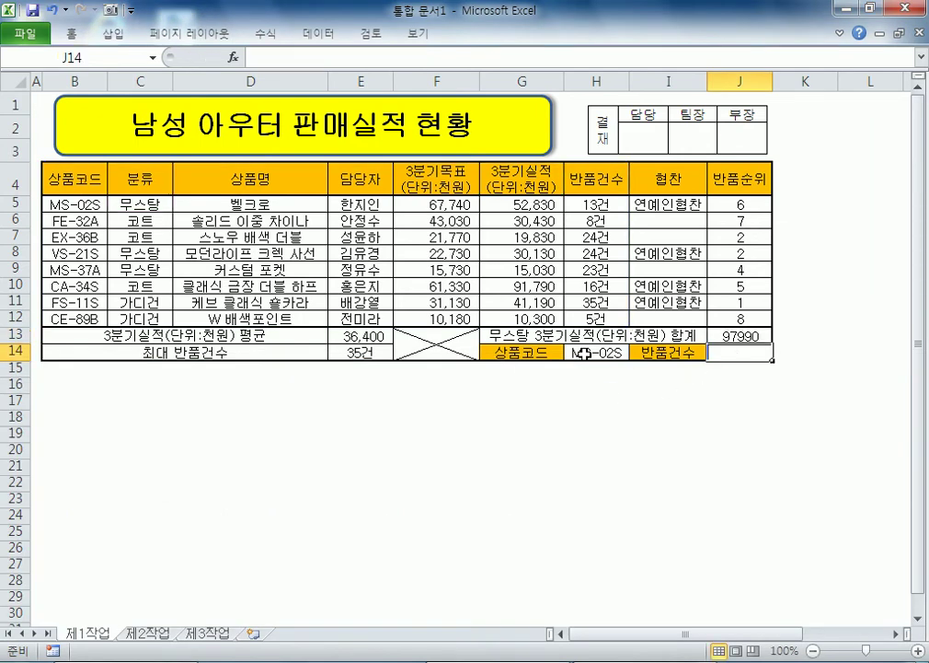
left_click(584, 353)
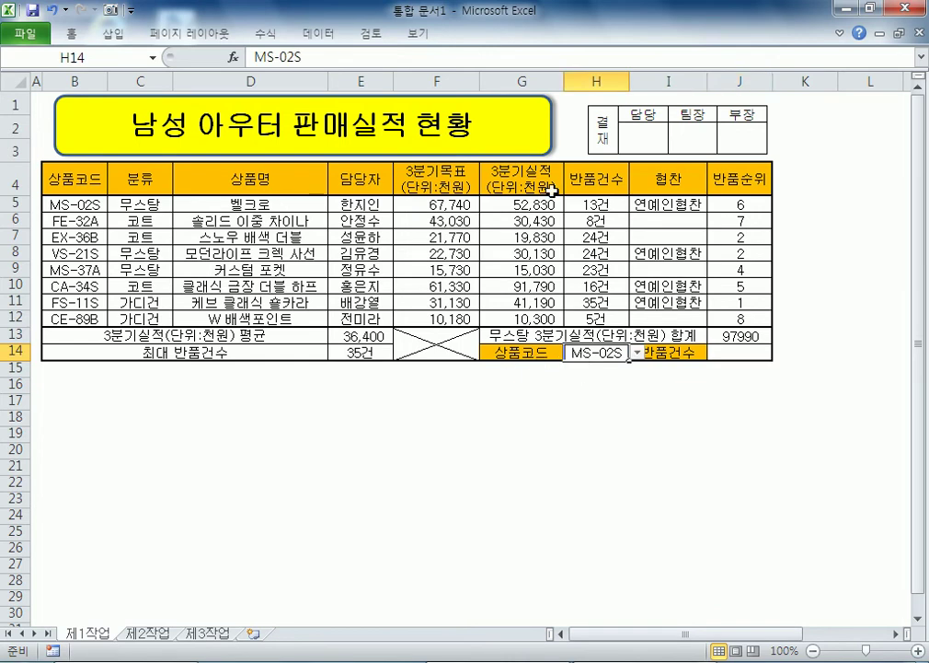
left_click_drag(598, 197, 601, 317)
left_click(737, 353)
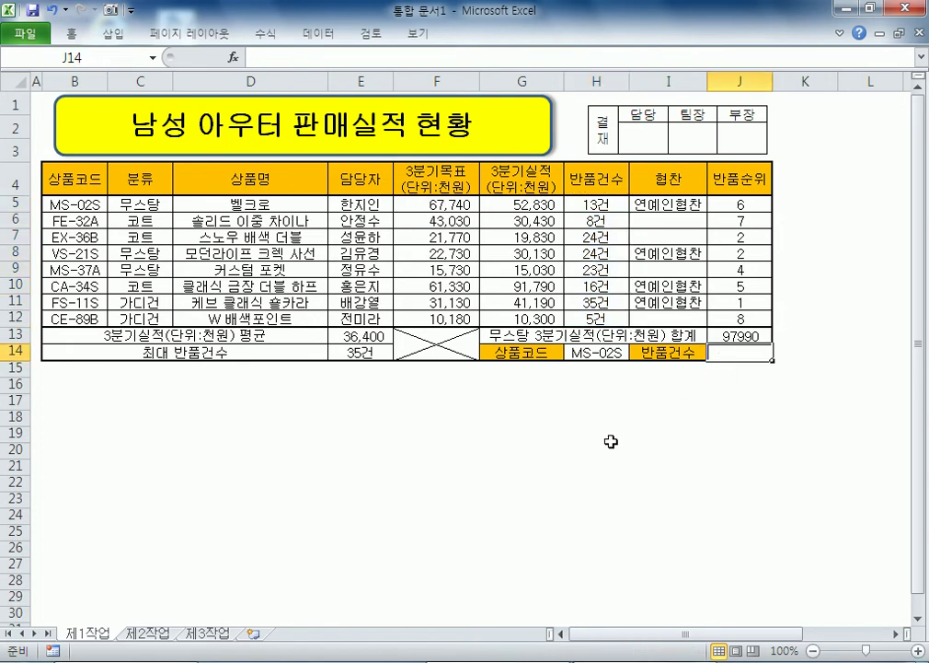
Step: Enter =VLOOKUP(H14,B5:H12,7,FALSE) in J14, returning 13 for MS-02S
type("=VL")
key("Tab")
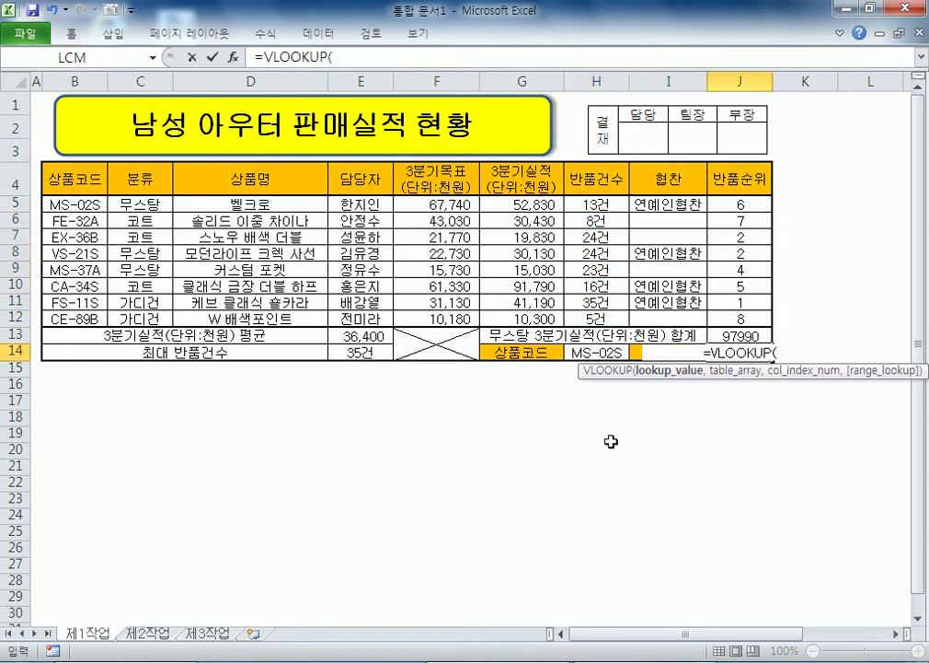
left_click(573, 353)
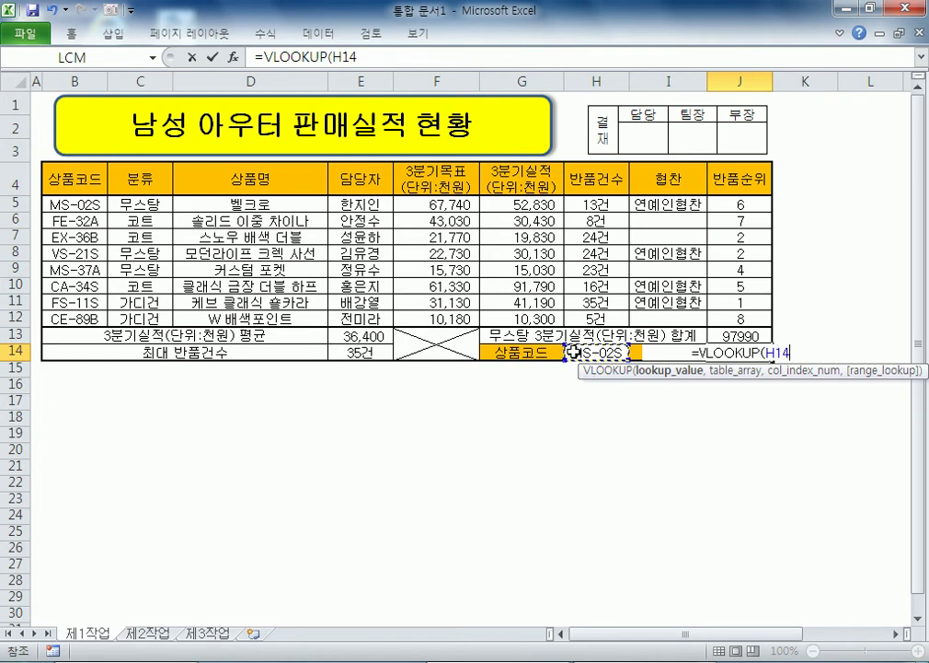
type(",")
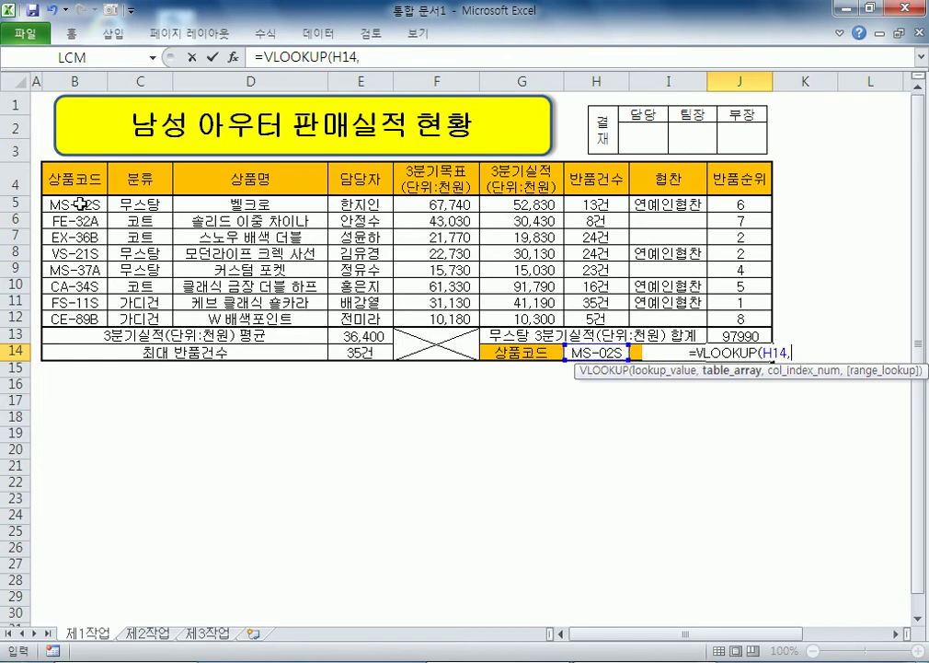
left_click_drag(81, 202, 593, 316)
type(",")
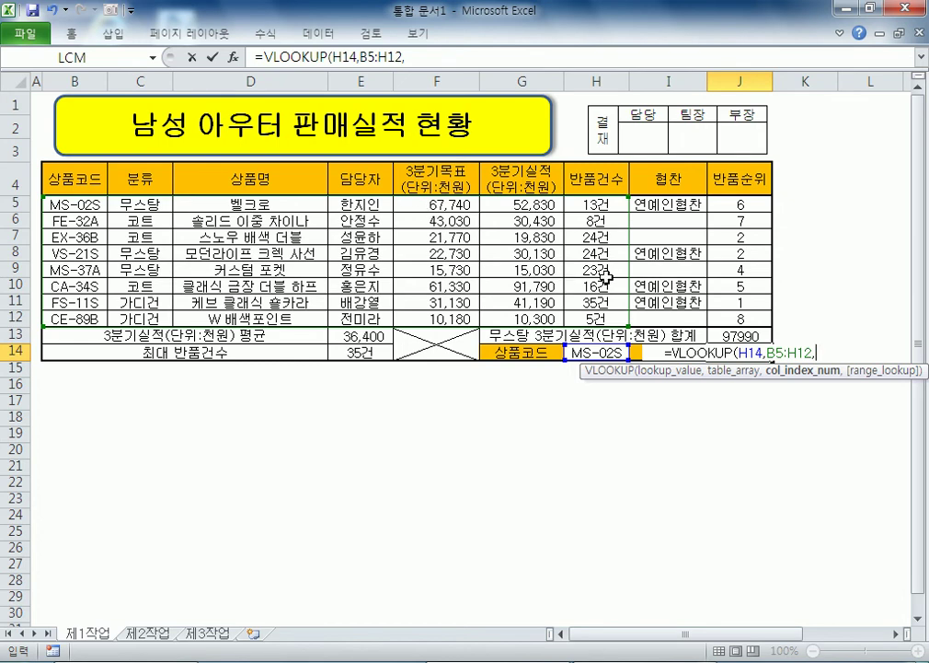
type("7,")
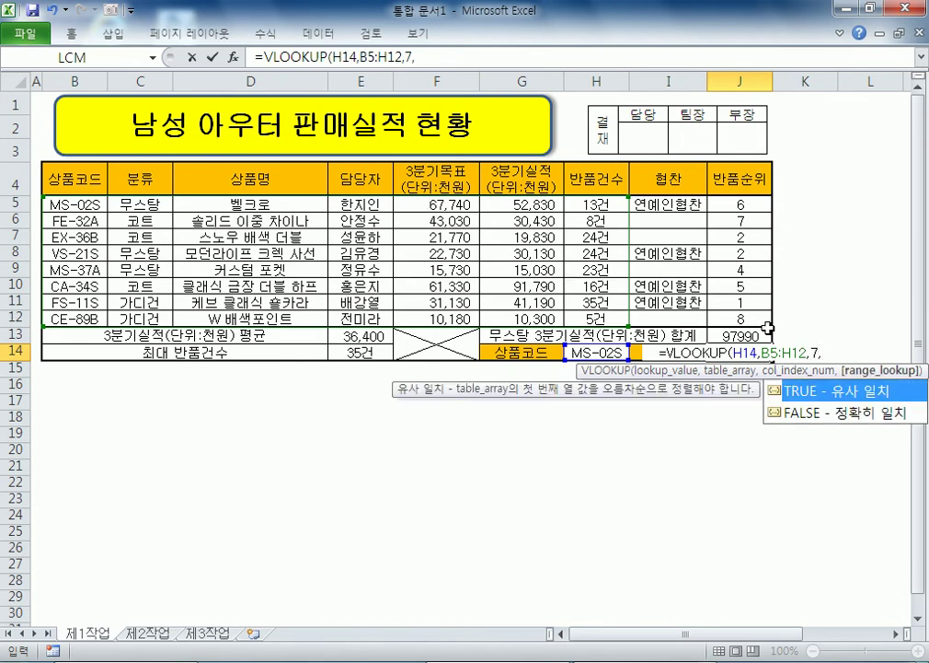
double_click(860, 416)
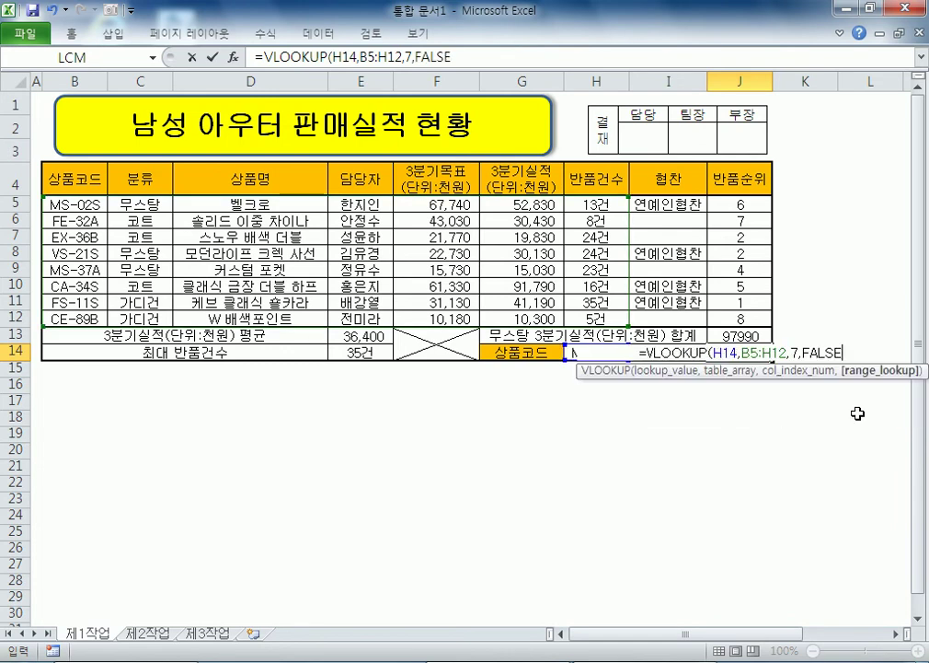
key("Return")
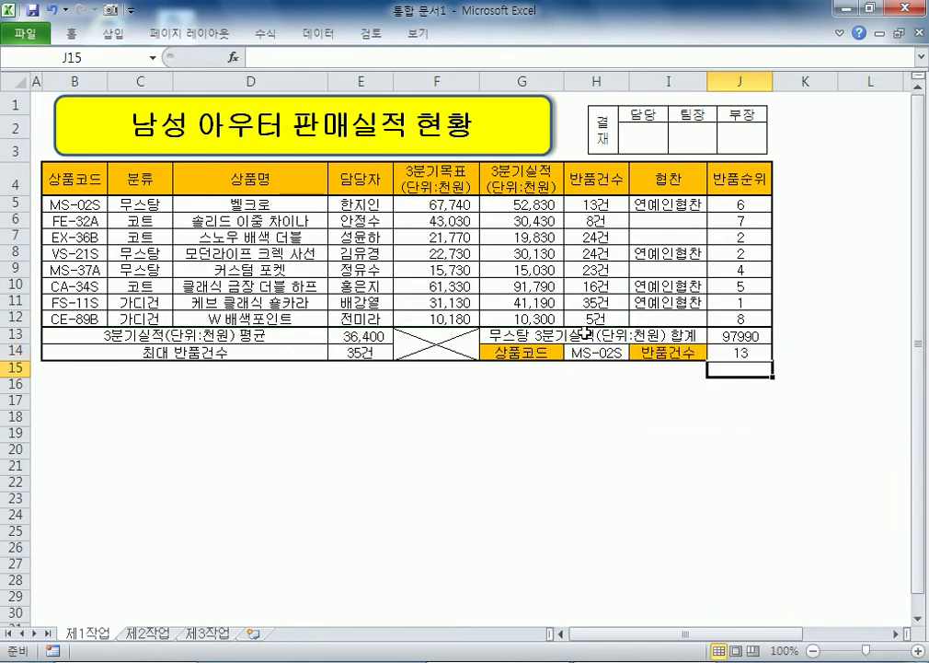
Step: Test the J14 lookup by switching H14's product code to EX-36B, then back to MS-02S
left_click(607, 351)
left_click(635, 354)
left_click(612, 355)
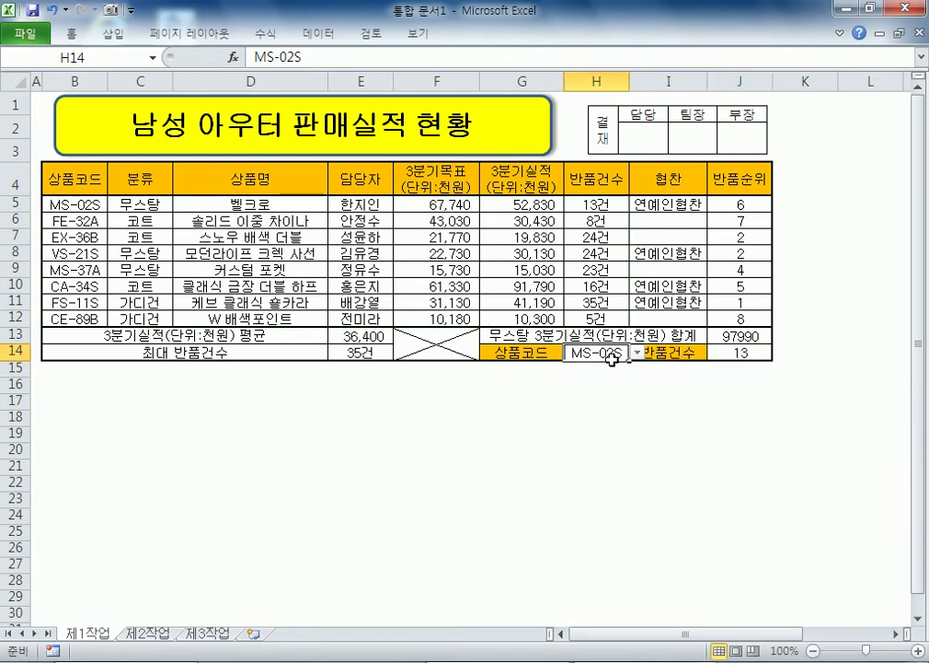
left_click(636, 352)
left_click(607, 388)
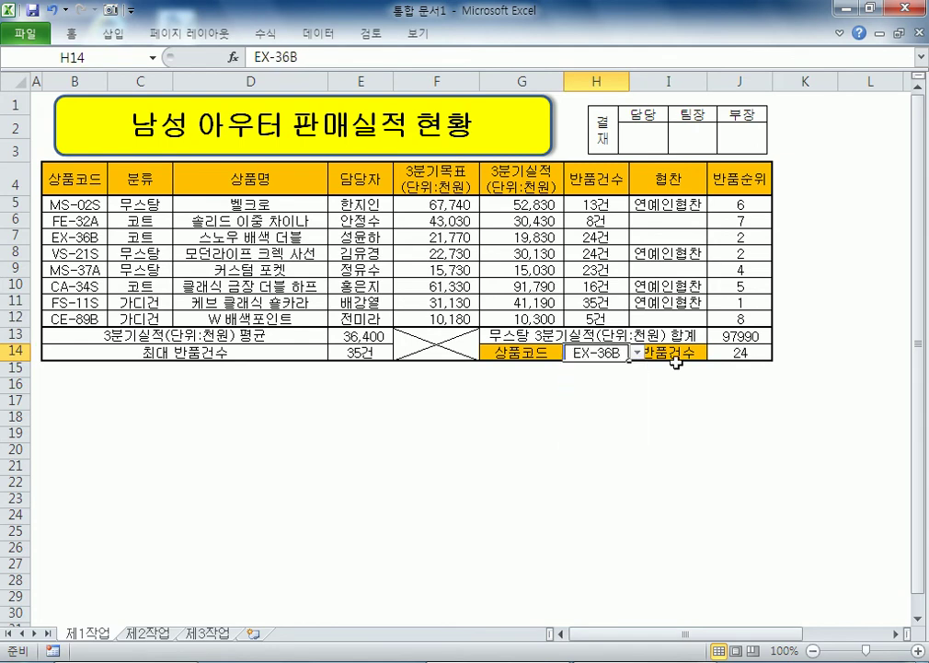
left_click(636, 353)
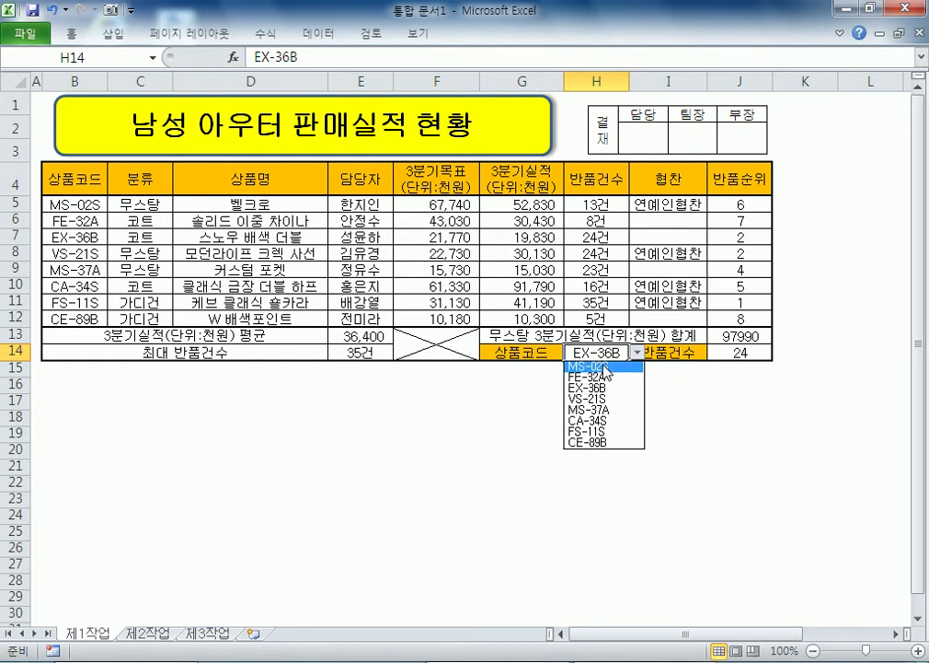
left_click(603, 366)
Step: Record J14's formula in the notes as =VLOOKUP(H14, B5:H12, 7, FALSE), leaving J14 unchanged
left_click(741, 351)
left_click_drag(464, 57, 252, 58)
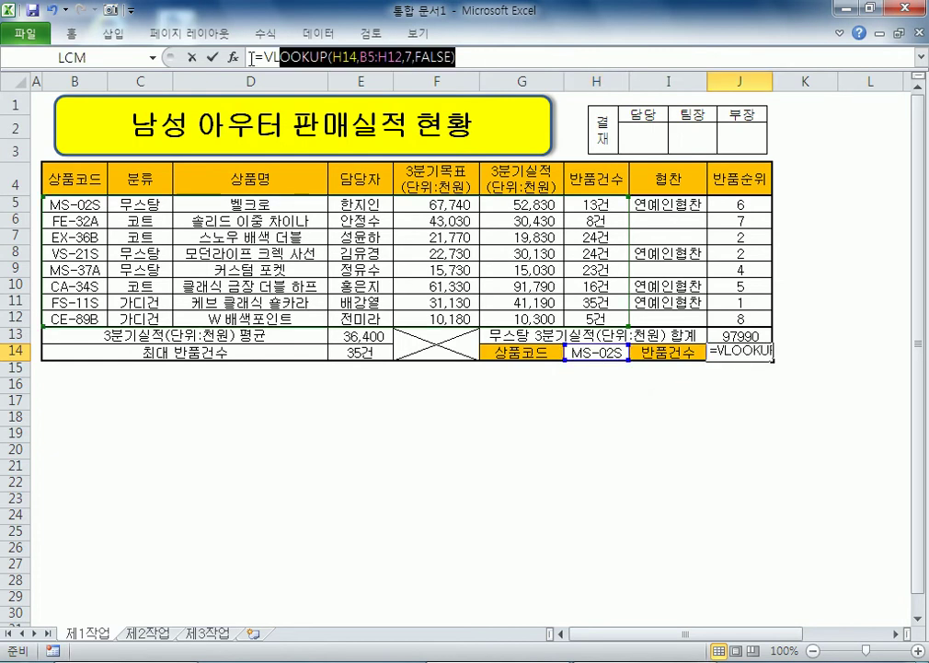
key("alt+Tab")
type("=VLOOKUP(H14,B5:H12,7,FALSE)")
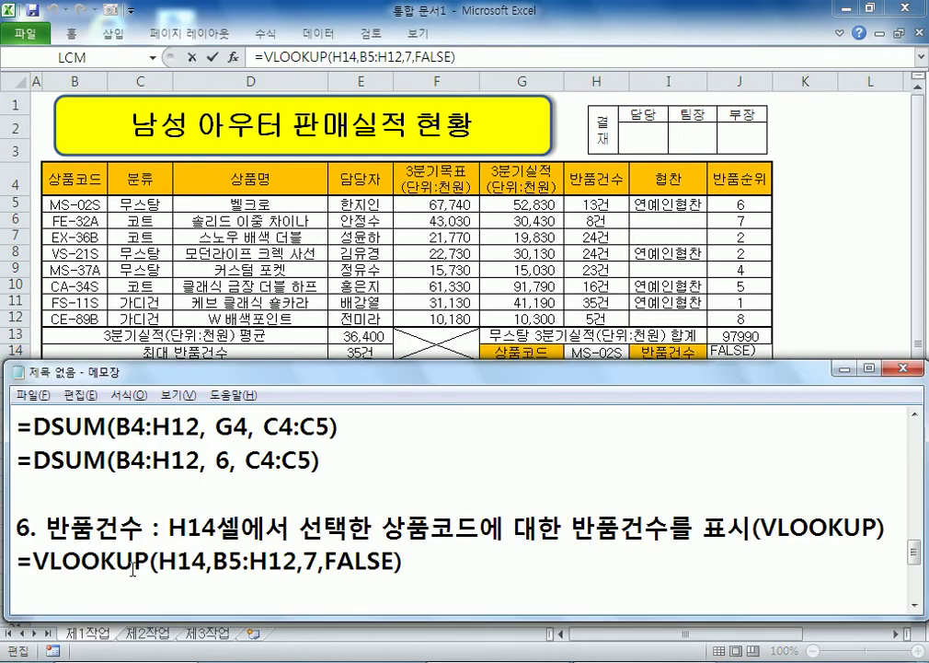
left_click(221, 562)
left_click(315, 558)
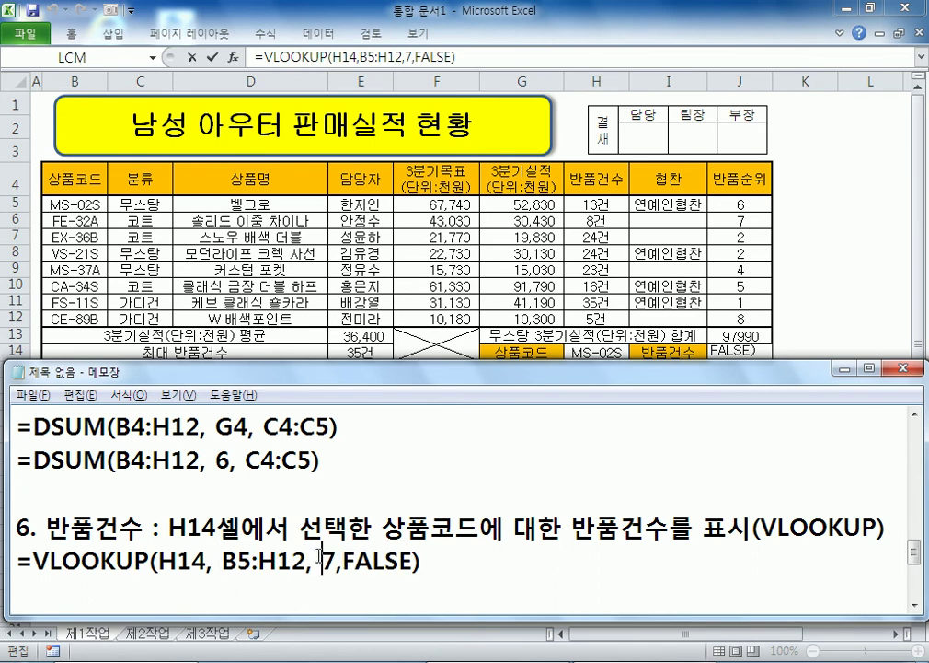
left_click(350, 558)
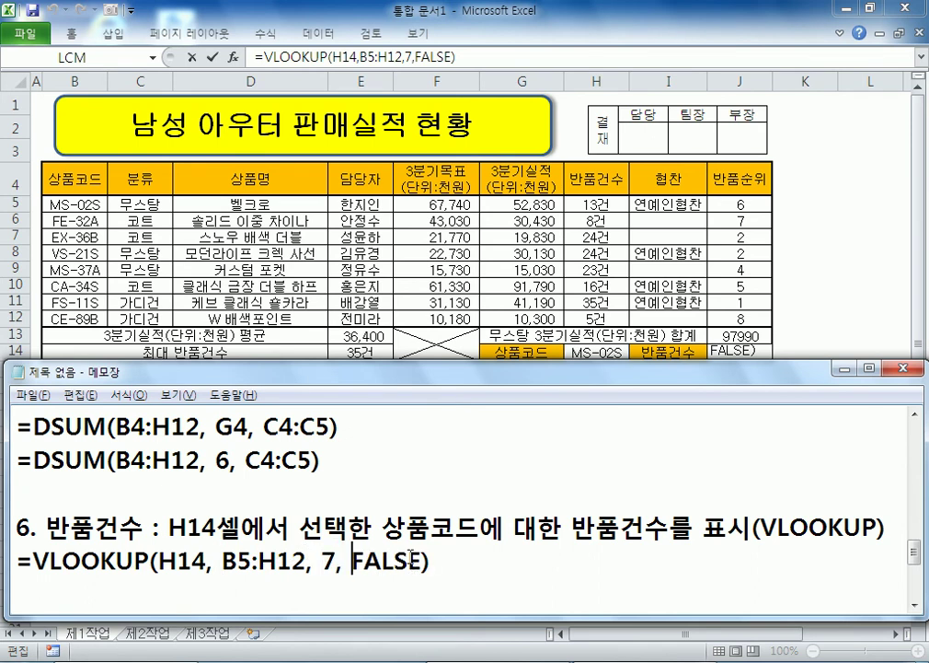
key("alt+Tab")
key("ctrl+Return")
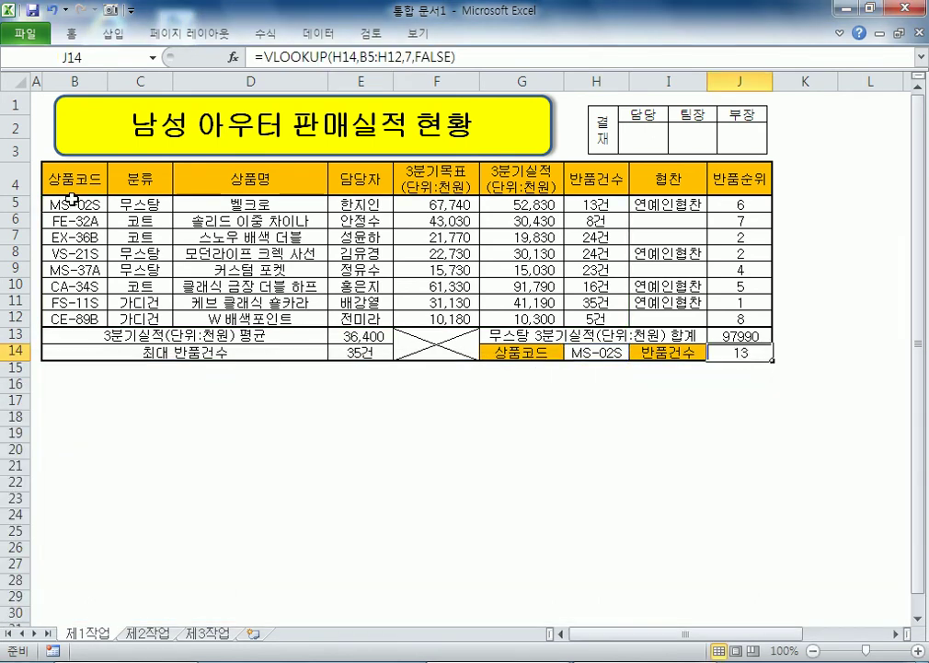
left_click_drag(67, 178, 183, 181)
left_click(13, 180)
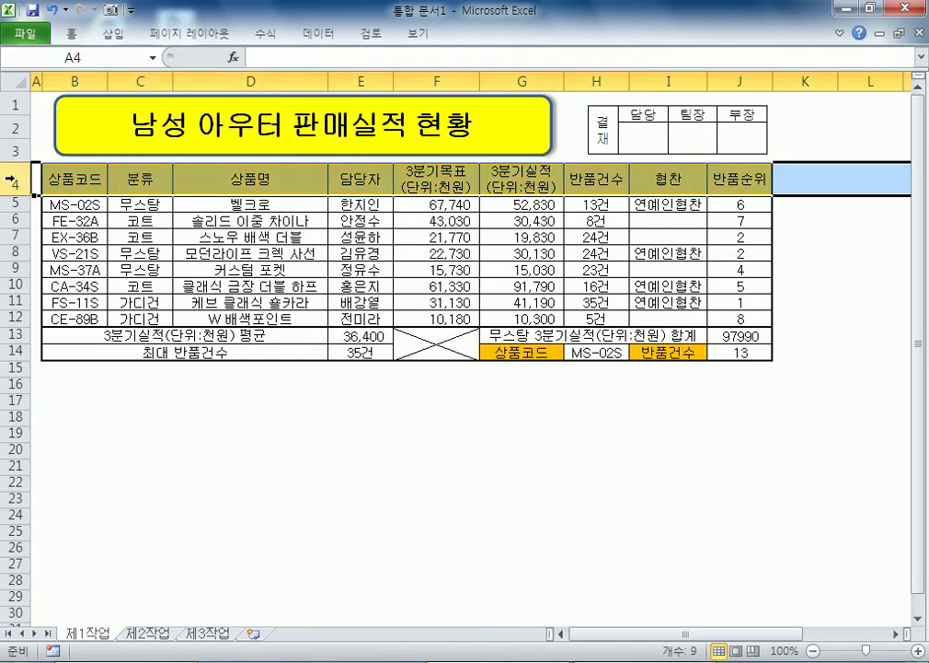
left_click_drag(52, 176, 596, 312)
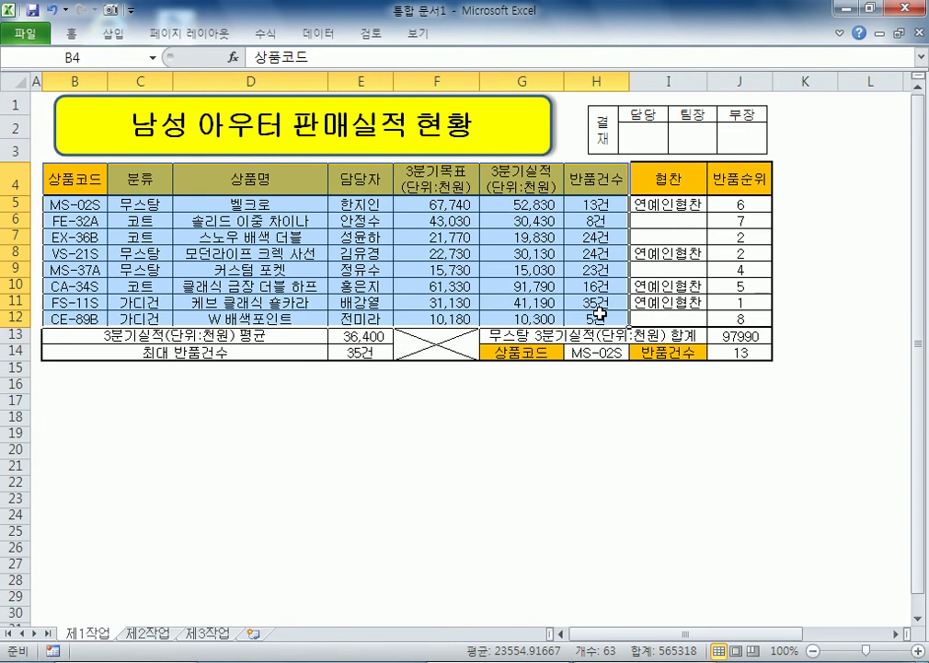
left_click(140, 237)
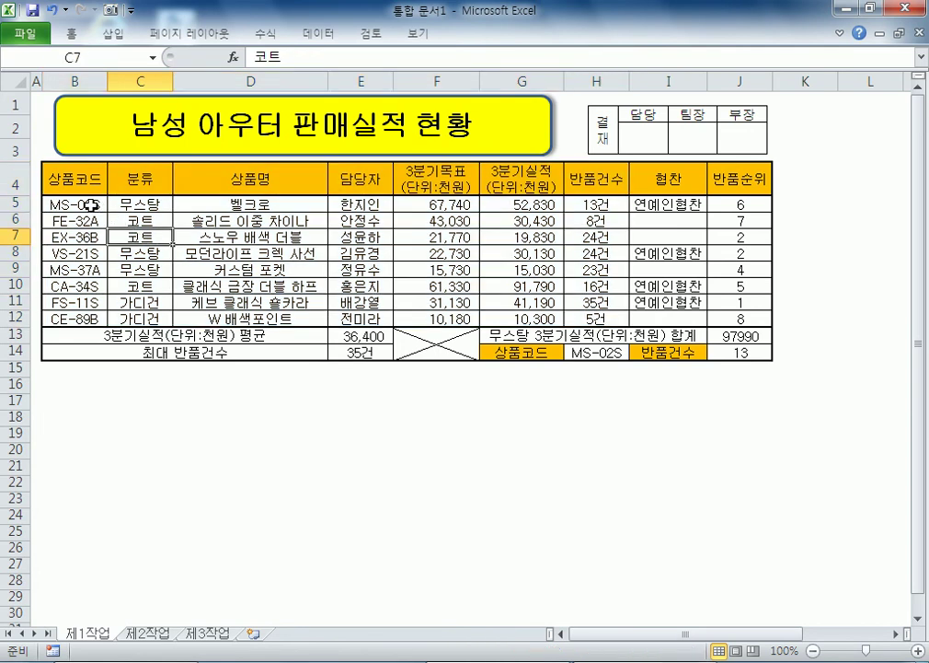
left_click(92, 204)
left_click_drag(92, 204, 91, 319)
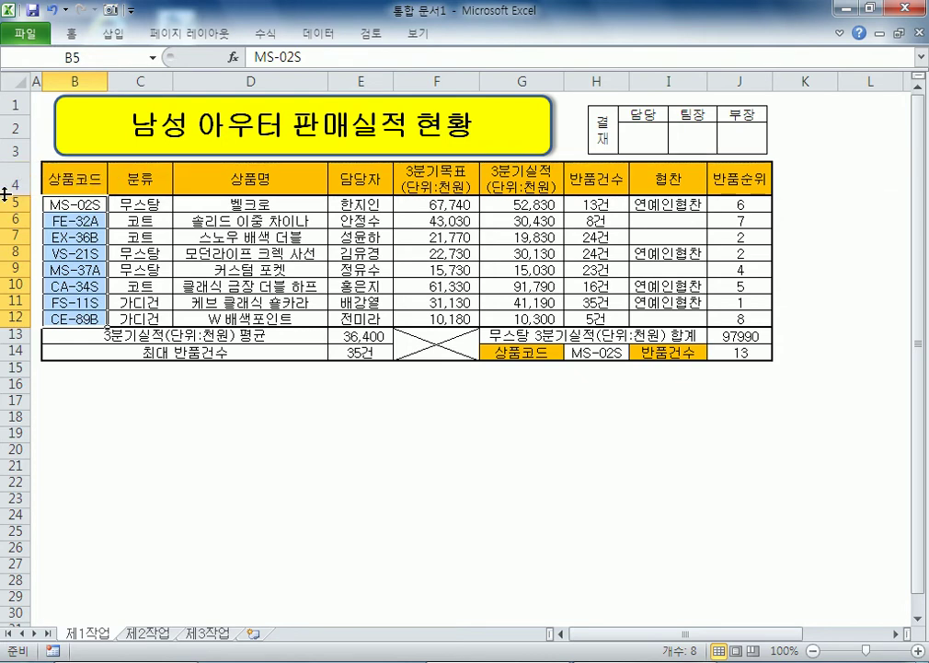
left_click(5, 184)
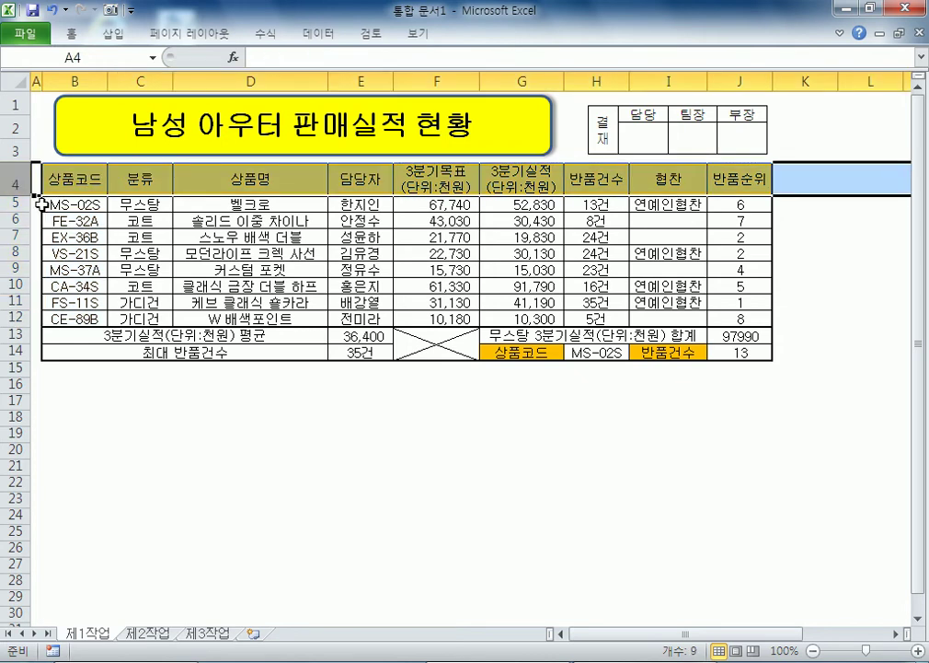
left_click(52, 206)
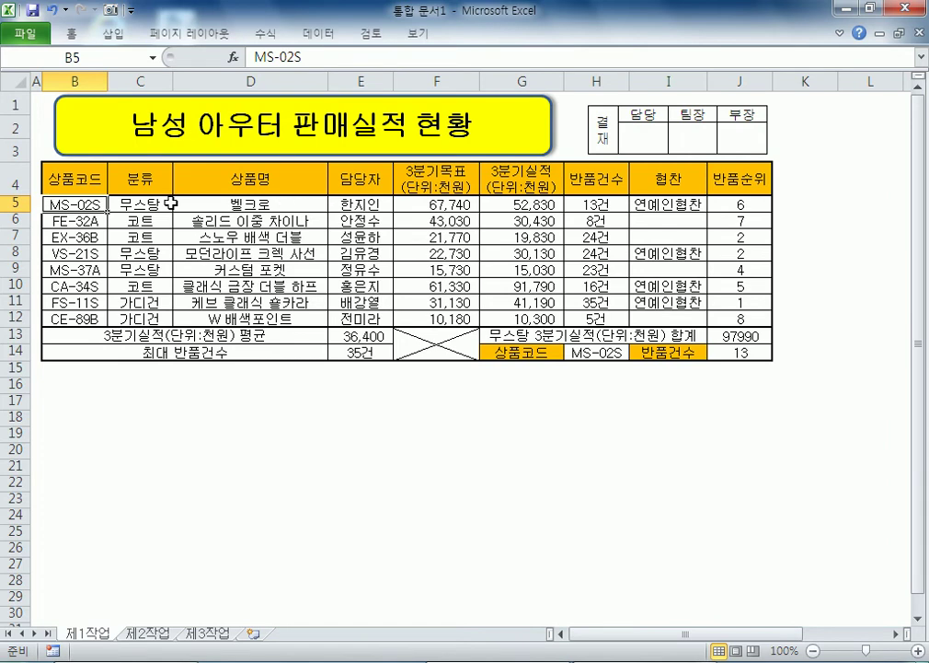
left_click(89, 181)
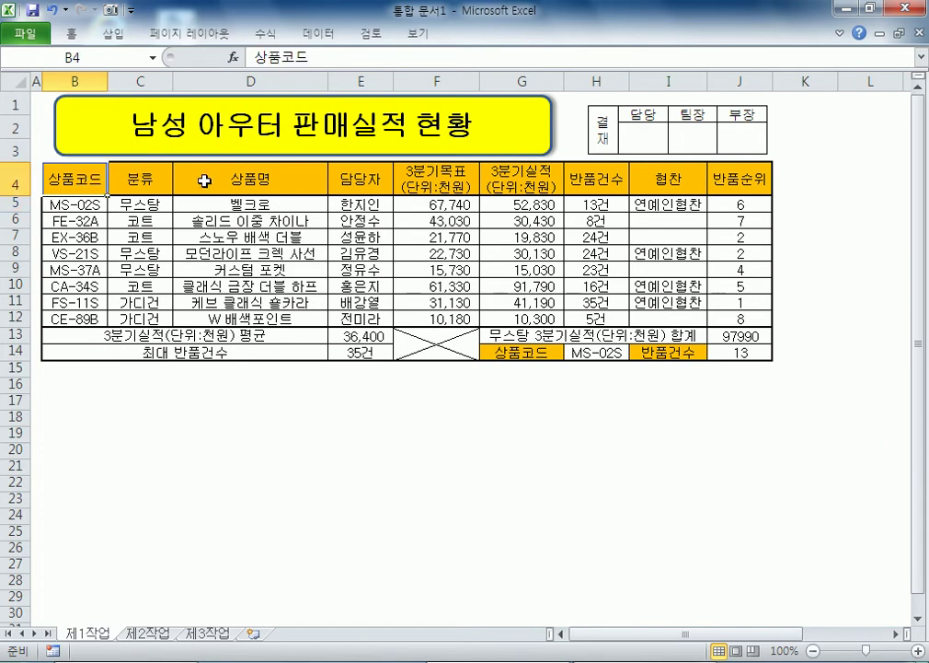
left_click(580, 182)
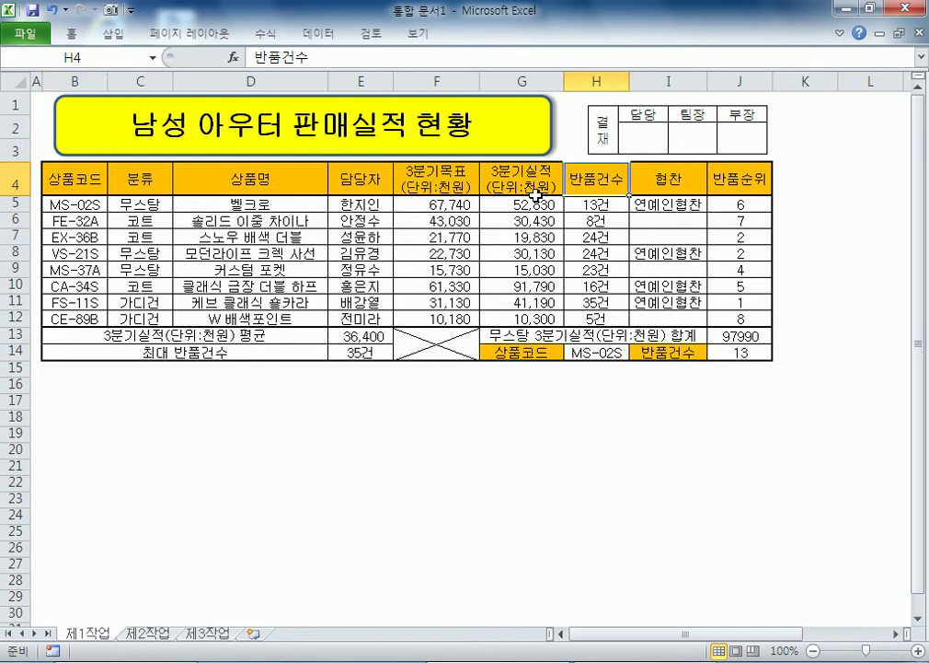
key("alt+Tab")
left_click_drag(216, 427, 231, 455)
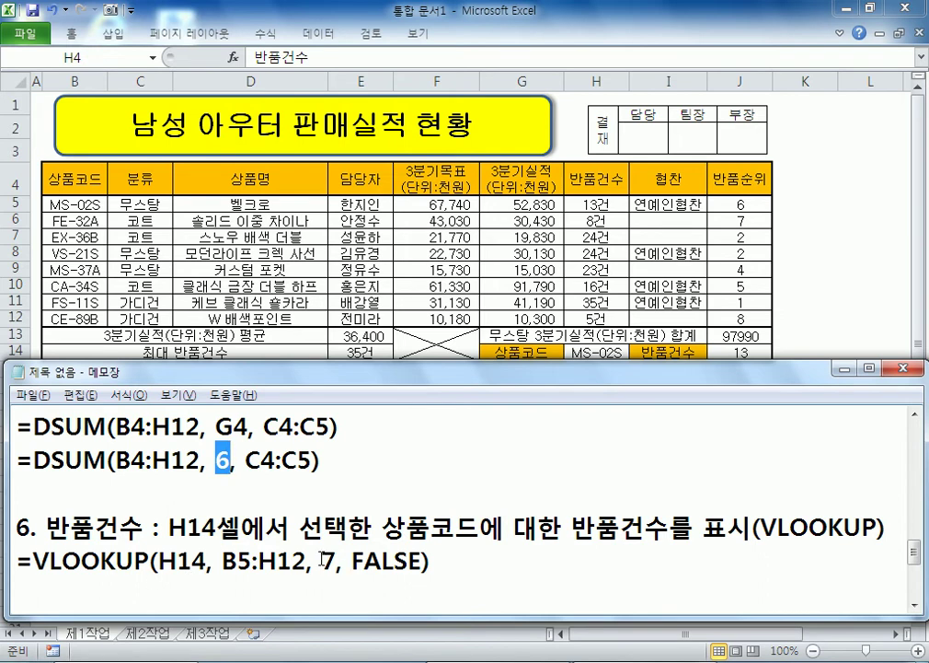
left_click_drag(322, 558, 337, 558)
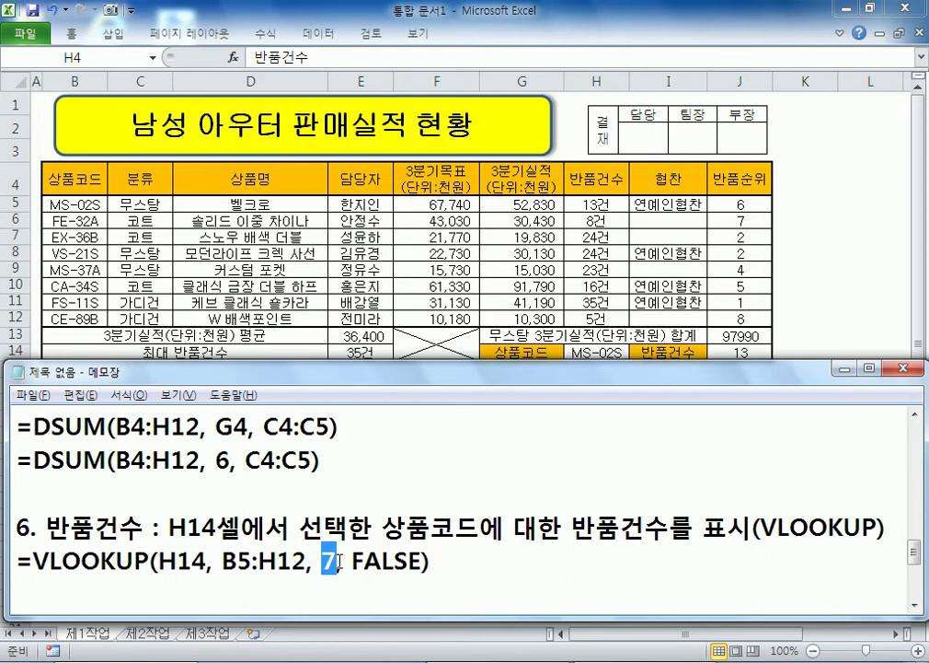
scroll(253, 551, "down", 1)
left_click(230, 513)
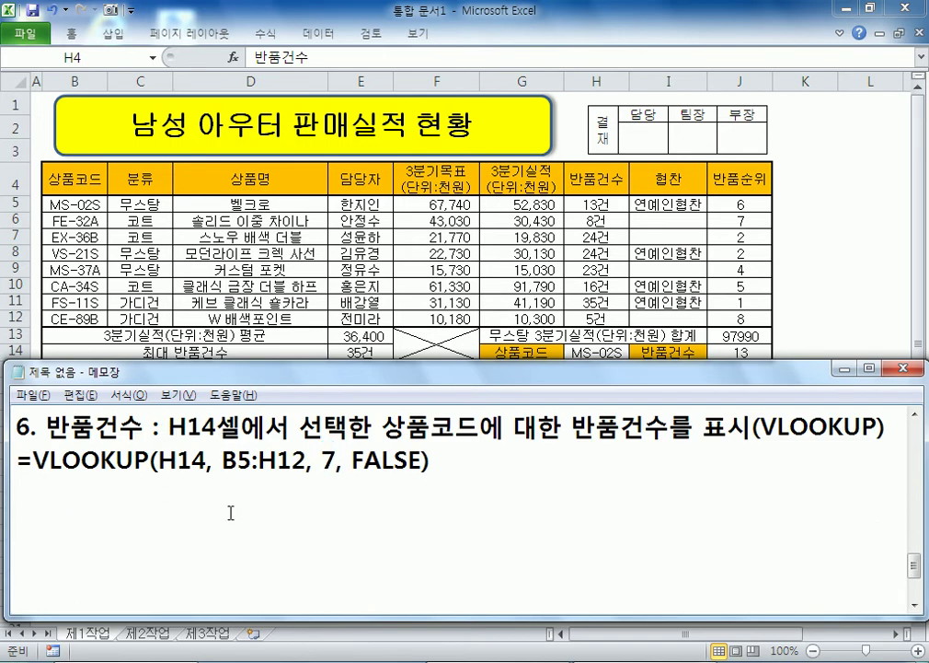
key("alt+Tab")
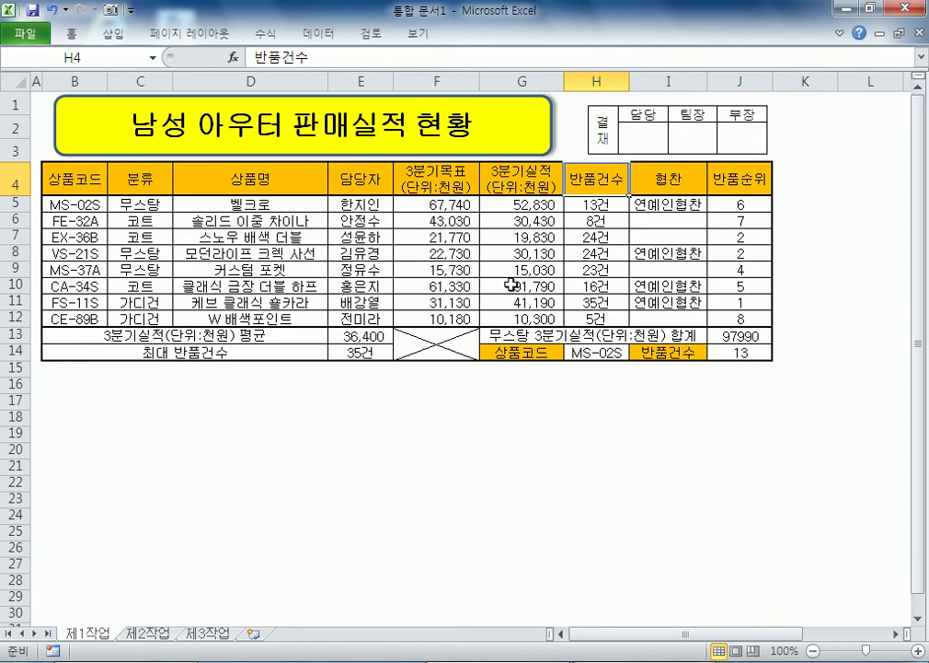
Step: Apply red gradient-fill data bars to the Q3 actual sales in G5:G12
left_click_drag(521, 204, 521, 318)
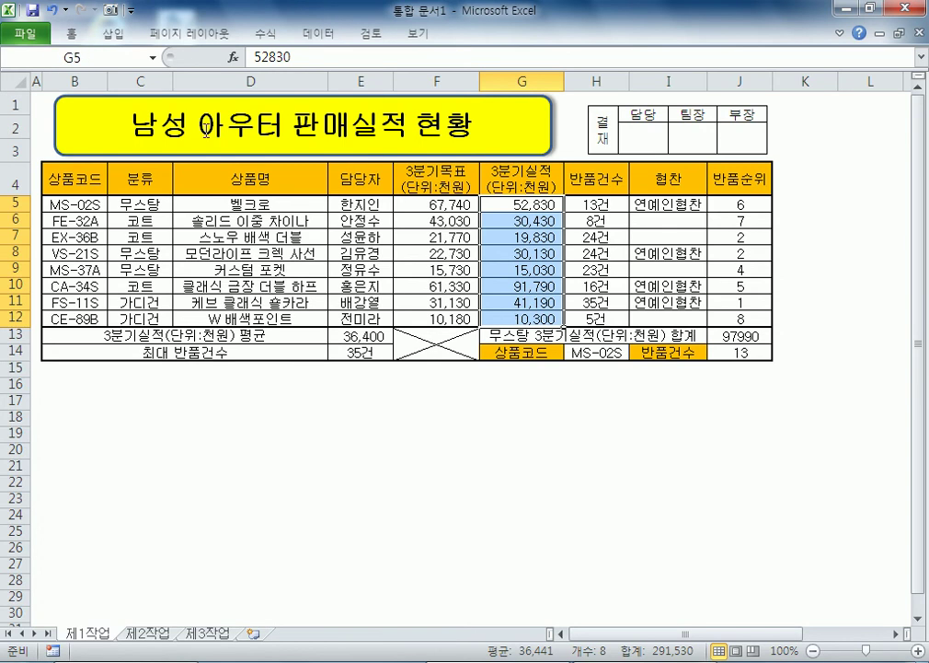
left_click(71, 34)
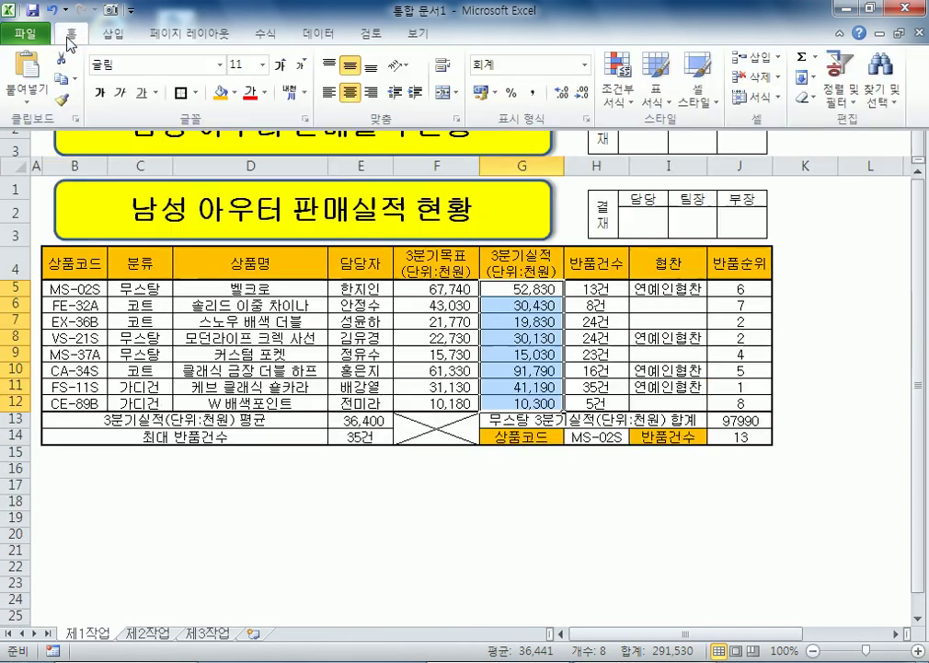
left_click(617, 109)
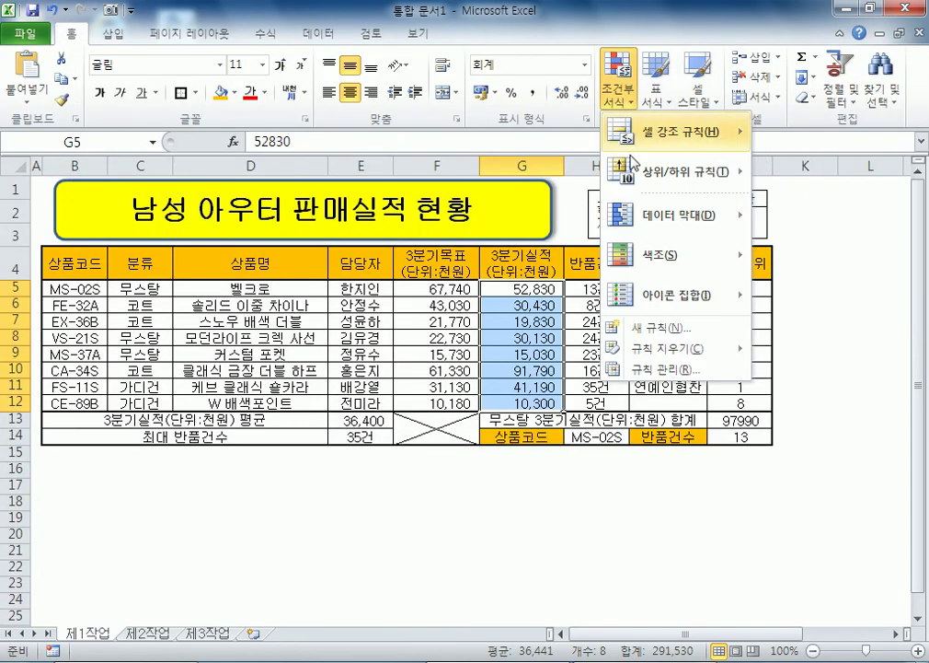
mouse_move(650, 220)
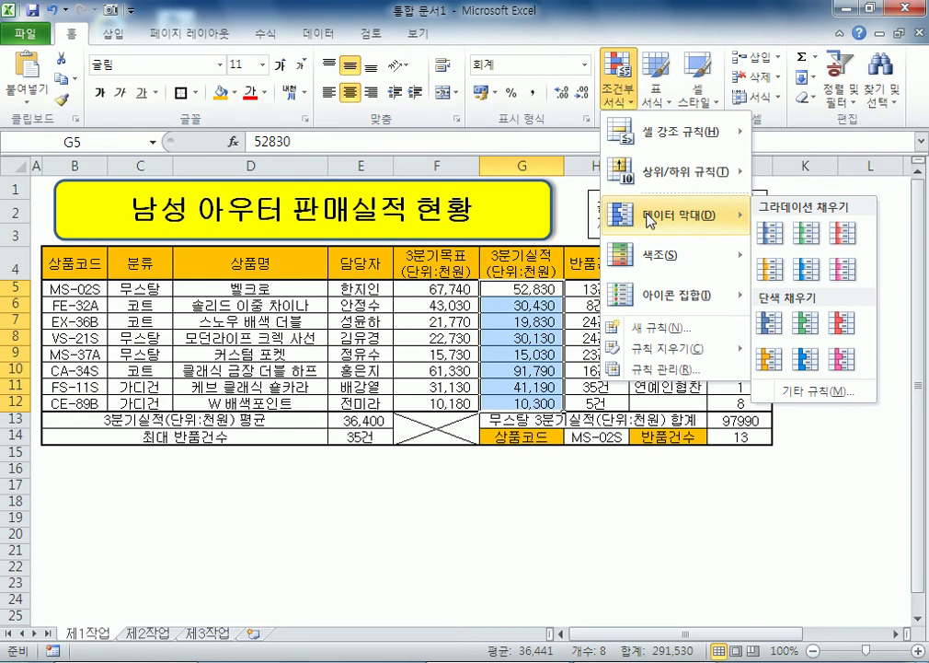
left_click(843, 236)
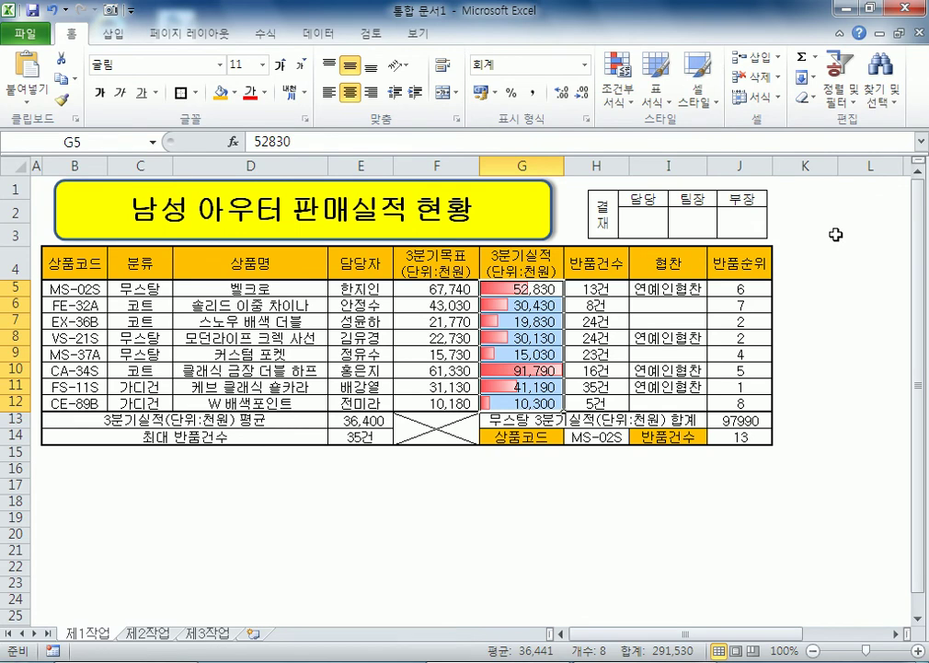
left_click(618, 78)
mouse_move(678, 224)
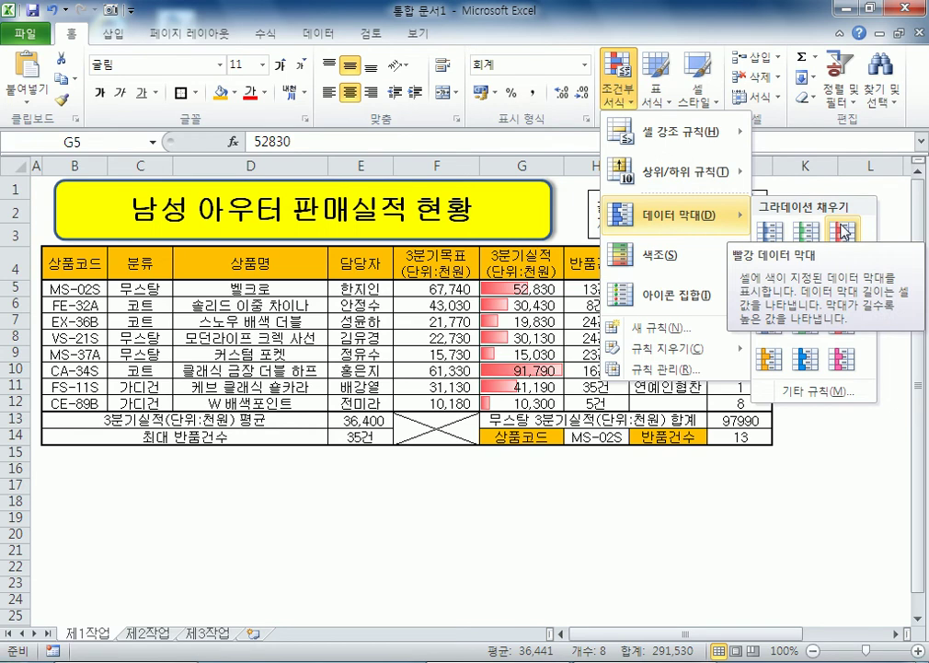
left_click(842, 231)
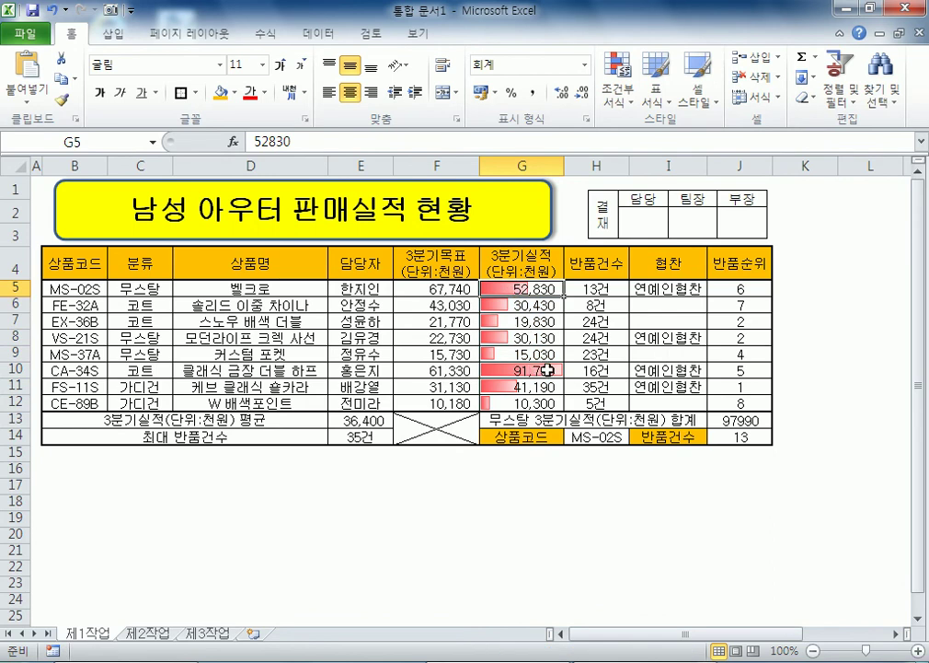
Step: Return to cell A1 and select the product table from B4 for copying
left_click(550, 402)
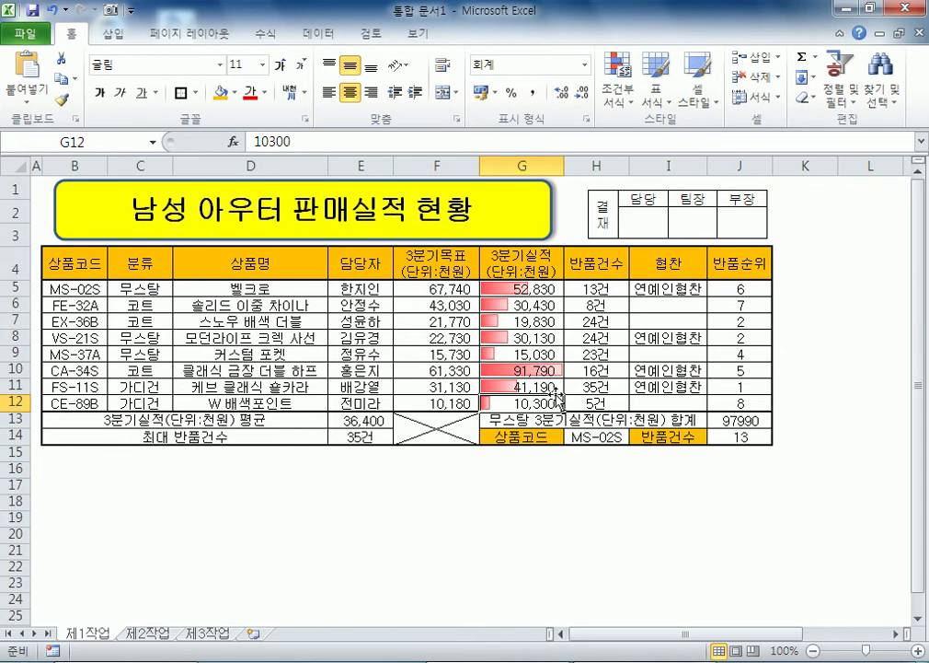
key("ctrl+Home")
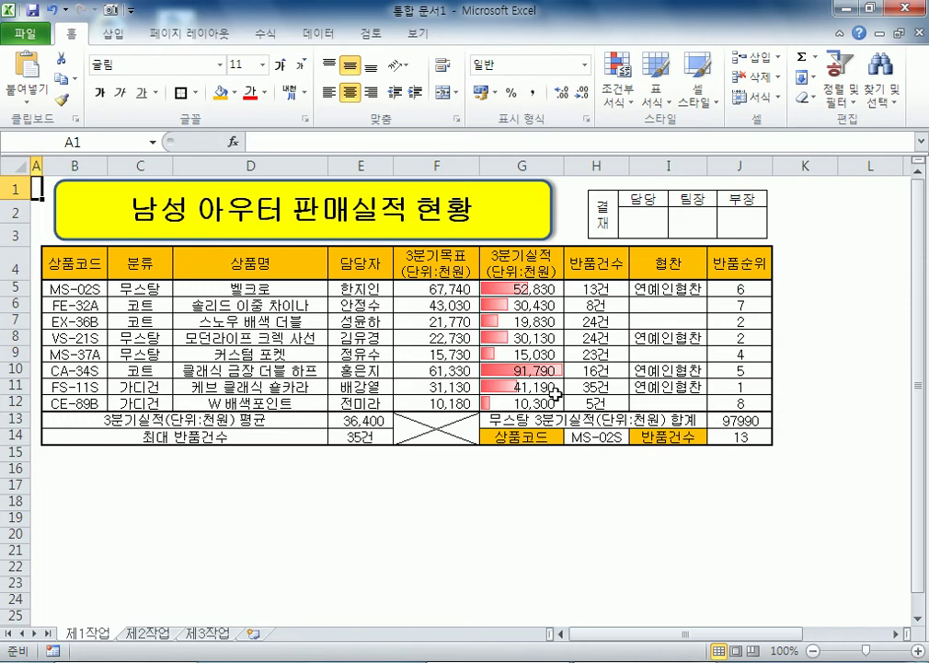
left_click_drag(58, 261, 598, 397)
Step: Paste the copied table onto sheet 제2작업 at B2, keeping source column widths
key("ctrl+c")
left_click(148, 632)
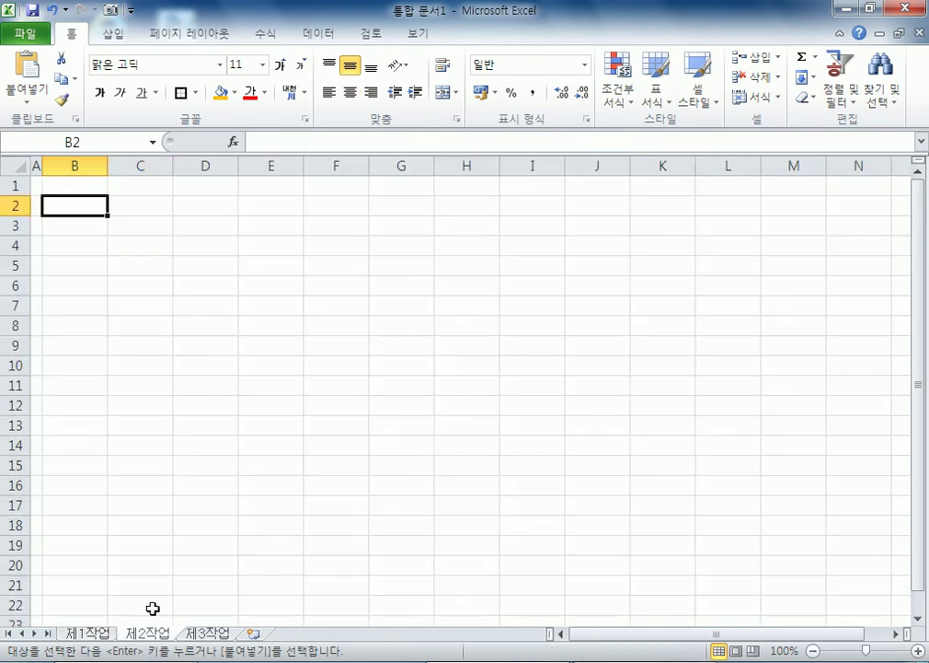
right_click(78, 209)
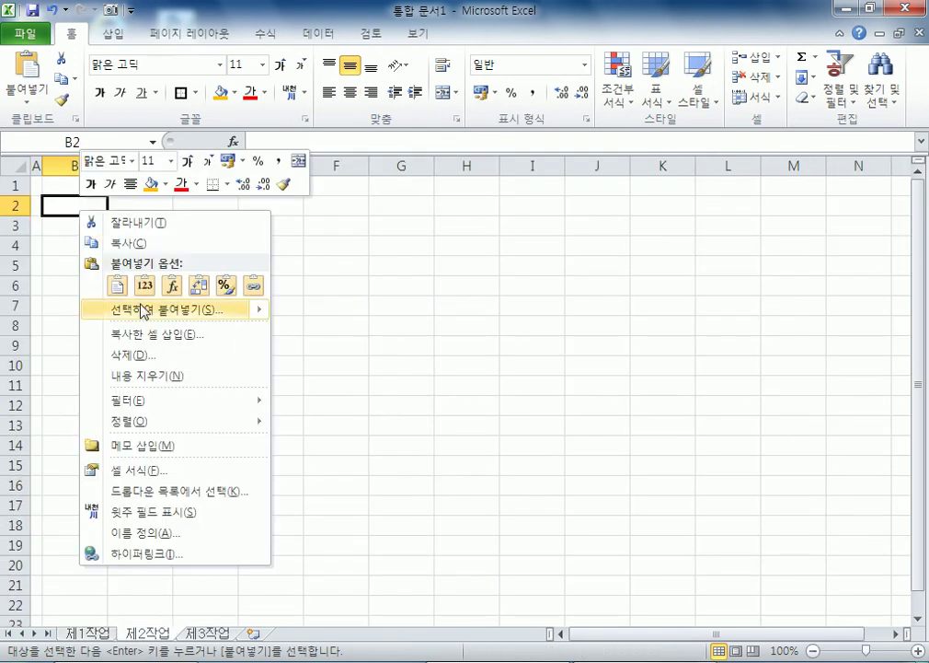
mouse_move(145, 311)
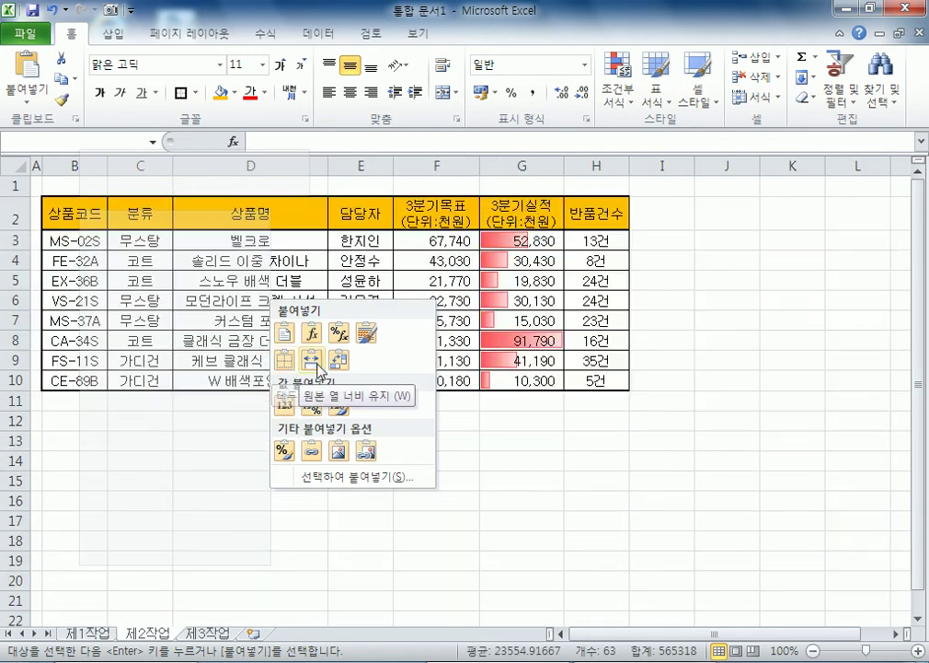
left_click(315, 365)
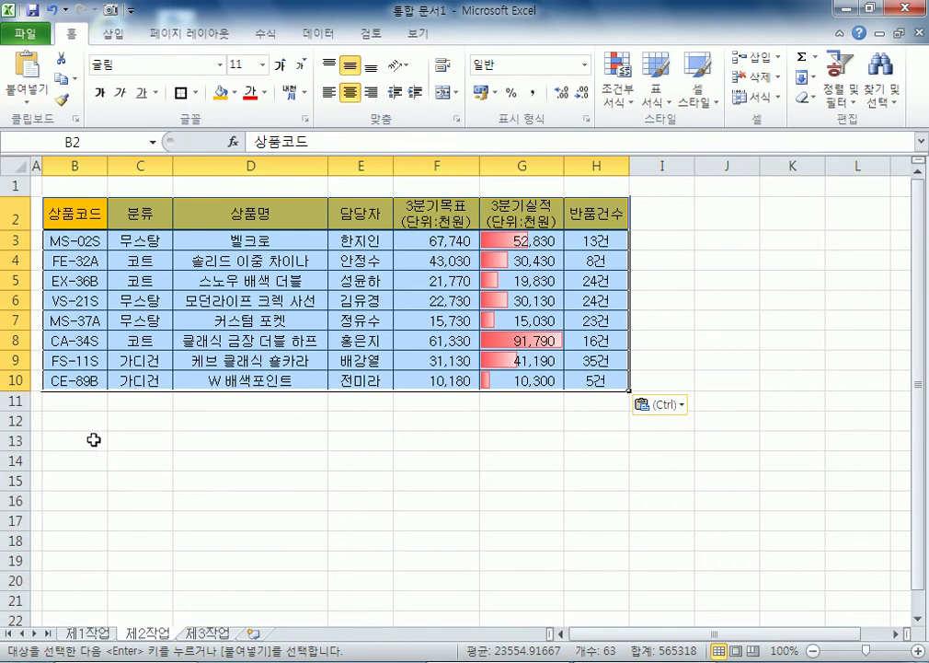
left_click(93, 438)
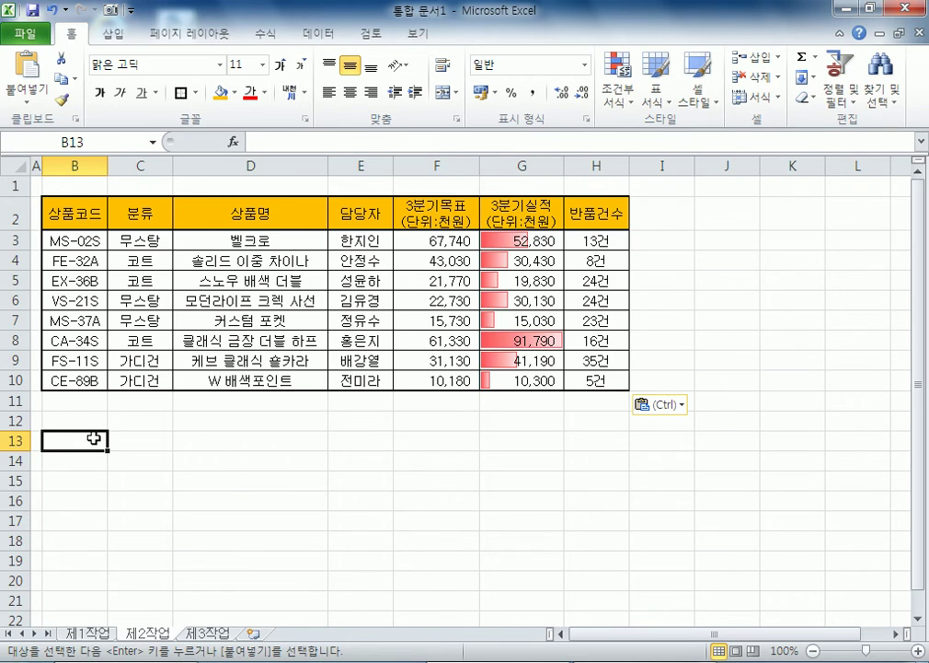
Step: Enter criteria headings 분류 and 반품건수 in B13:C13, with 가디건 in B14 and <=10 in C15
type("분류")
key("Return")
type("가디건")
key("Tab")
key("Up")
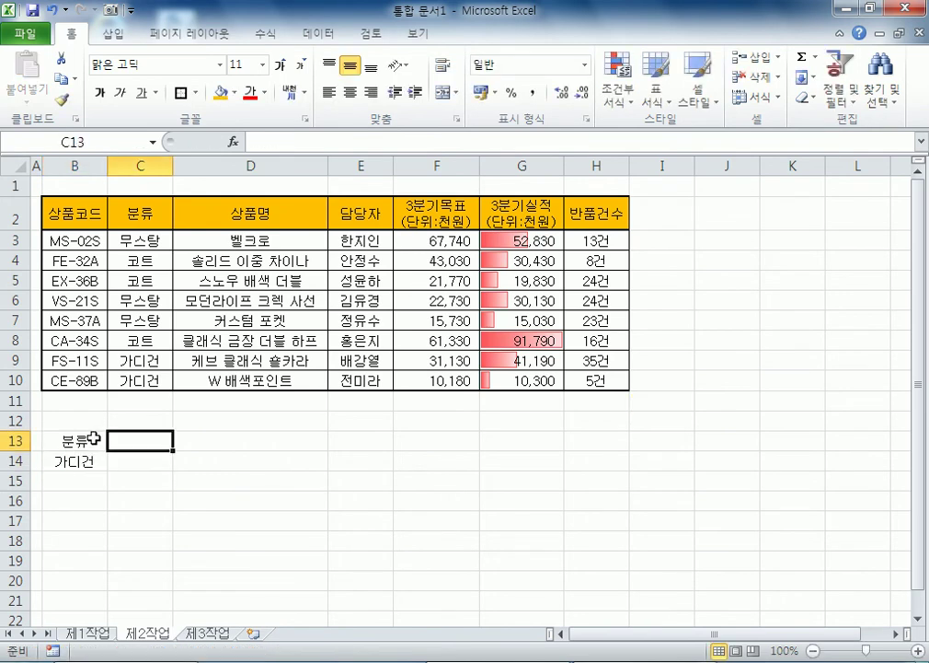
type("반품건수")
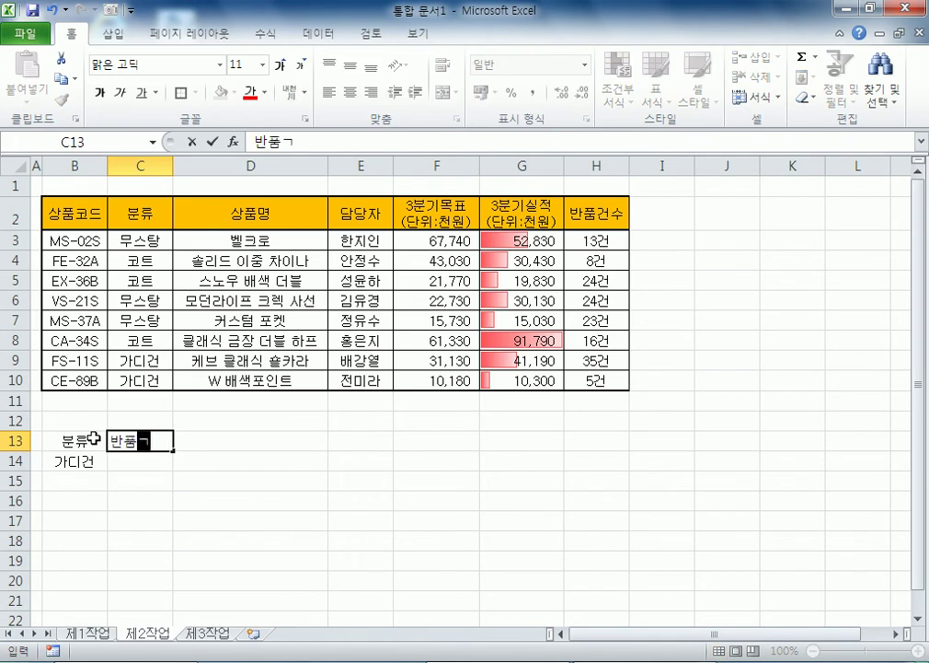
key("Return")
key("Return")
type("<=10")
key("Return")
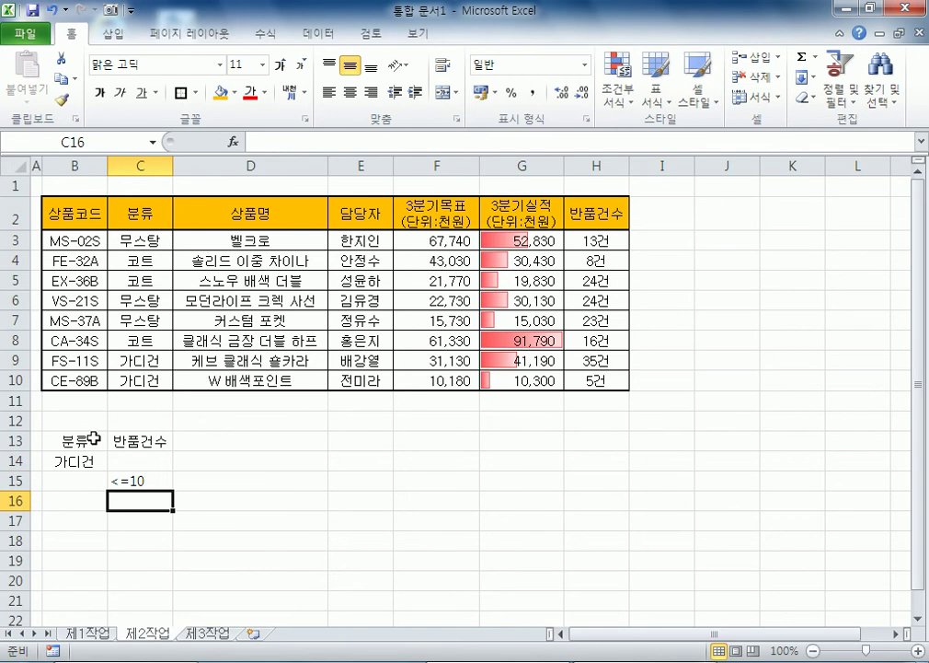
Step: Move the <=10 condition from C15 into C14, then undo the move
left_click(165, 480)
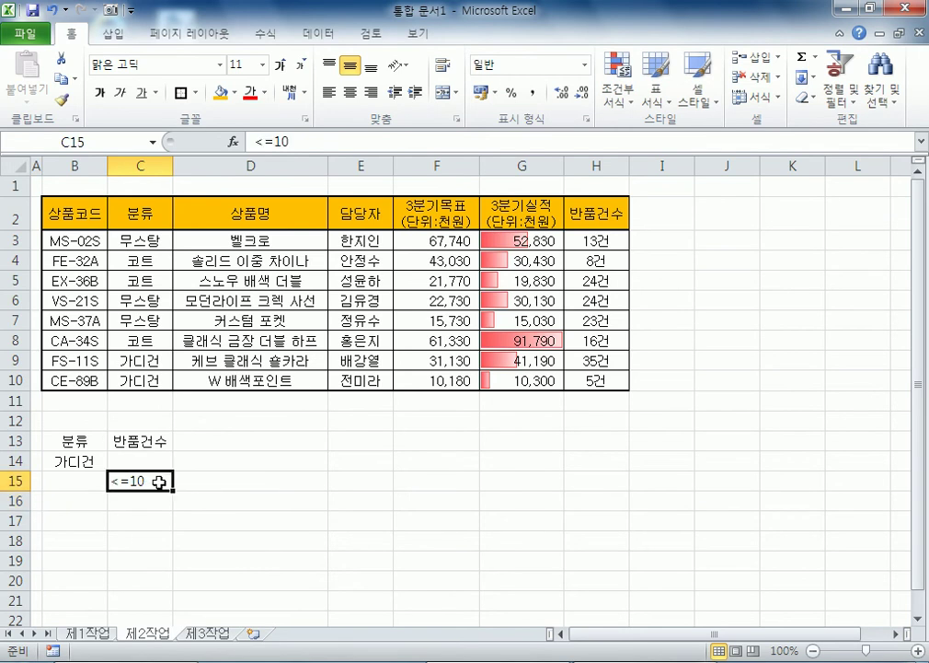
left_click_drag(166, 479, 165, 460)
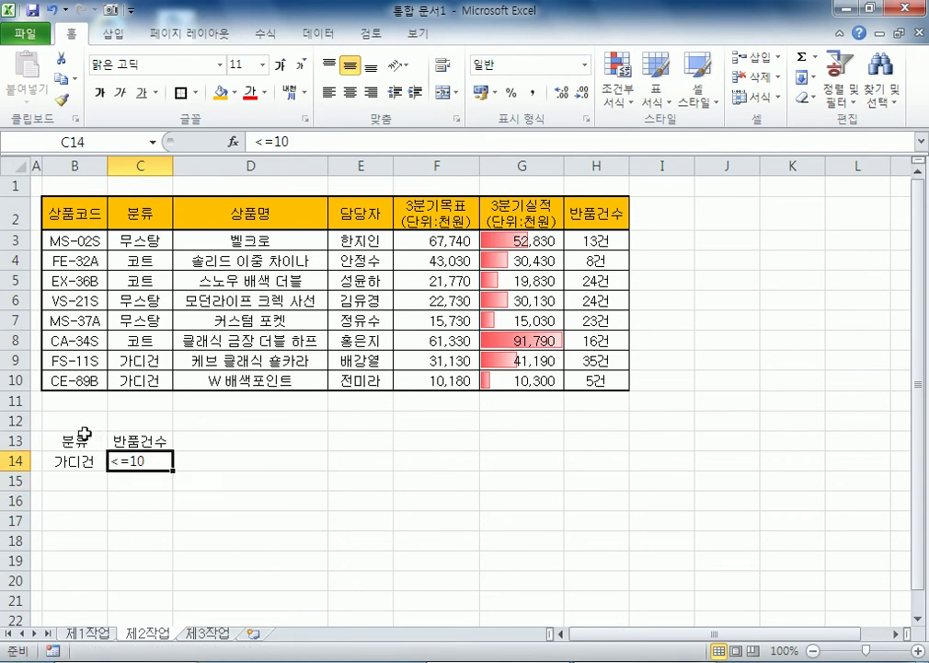
left_click(103, 441)
left_click_drag(103, 441, 125, 468)
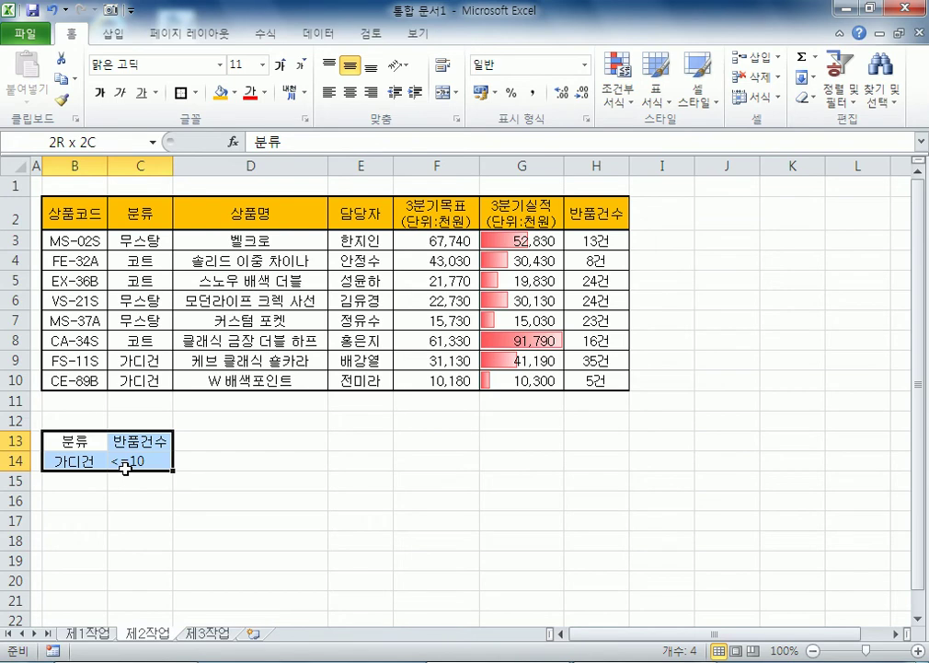
left_click(129, 465)
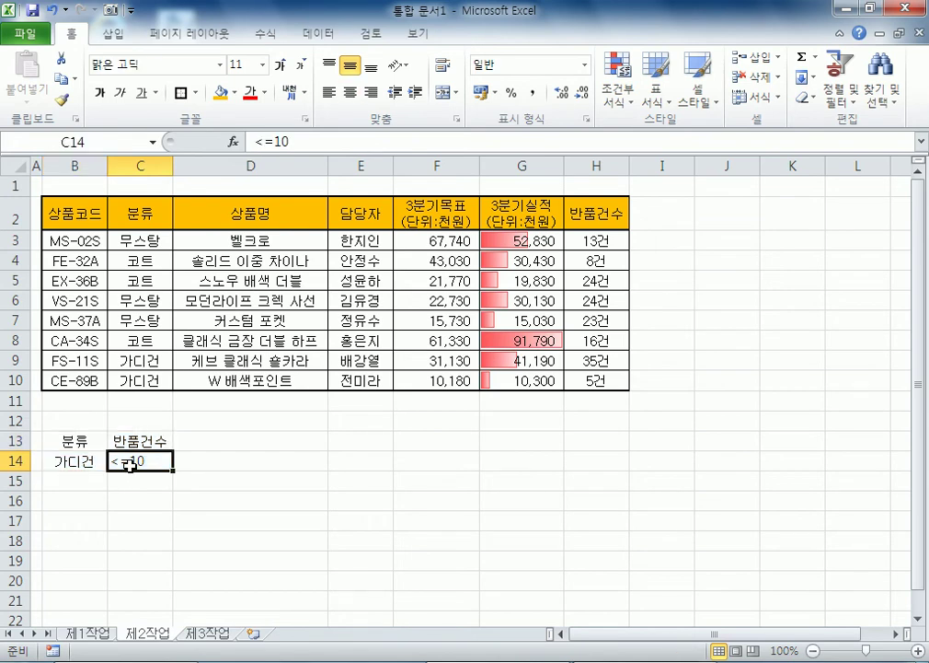
key("ctrl+z")
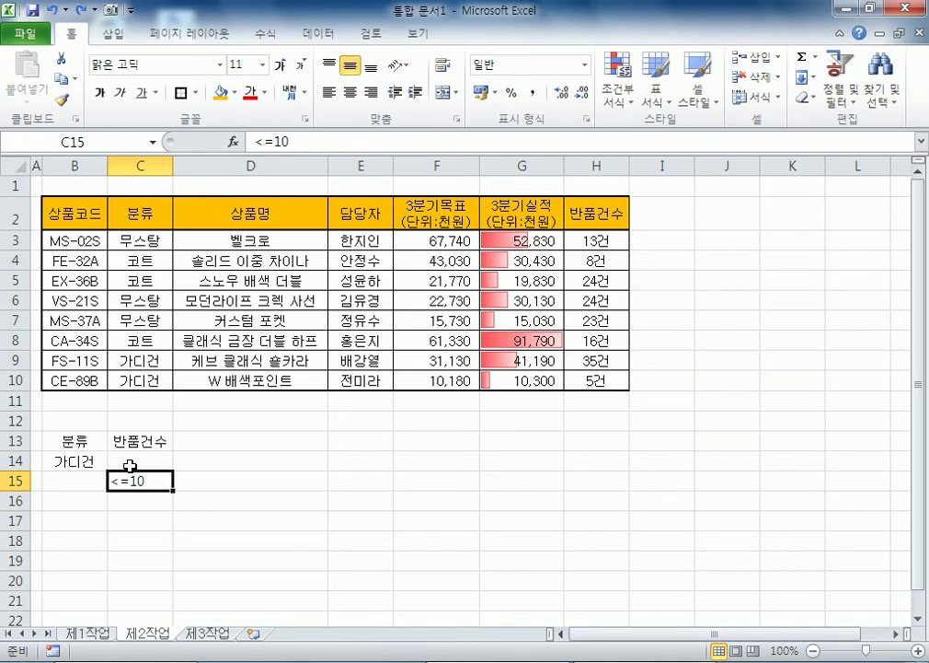
Step: Advanced-filter B2:H10 with criteria B13:C15, copying FE-32A, FS-11S and CE-89B to B18
left_click(157, 261)
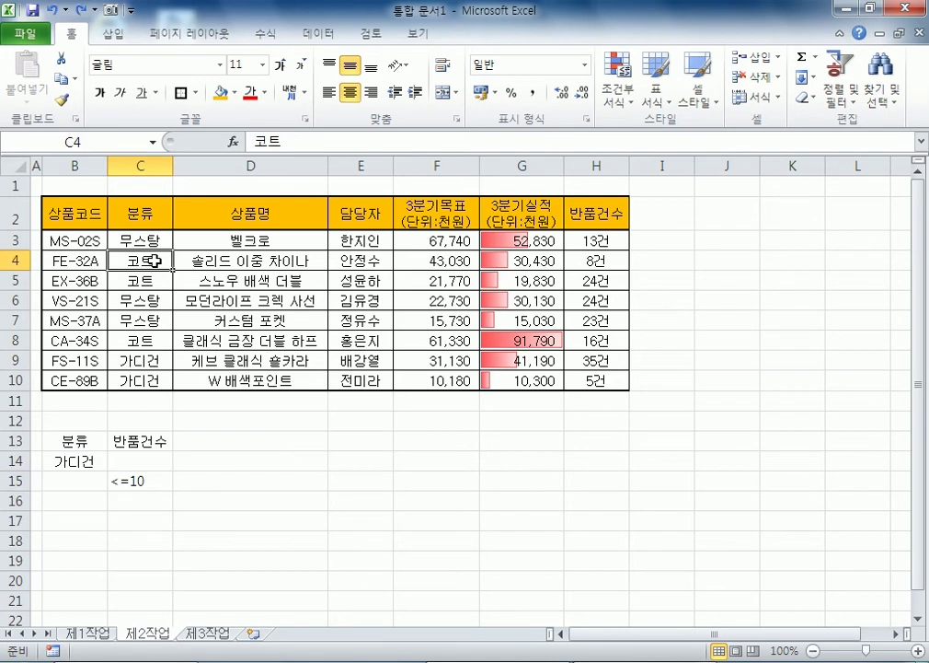
left_click(319, 34)
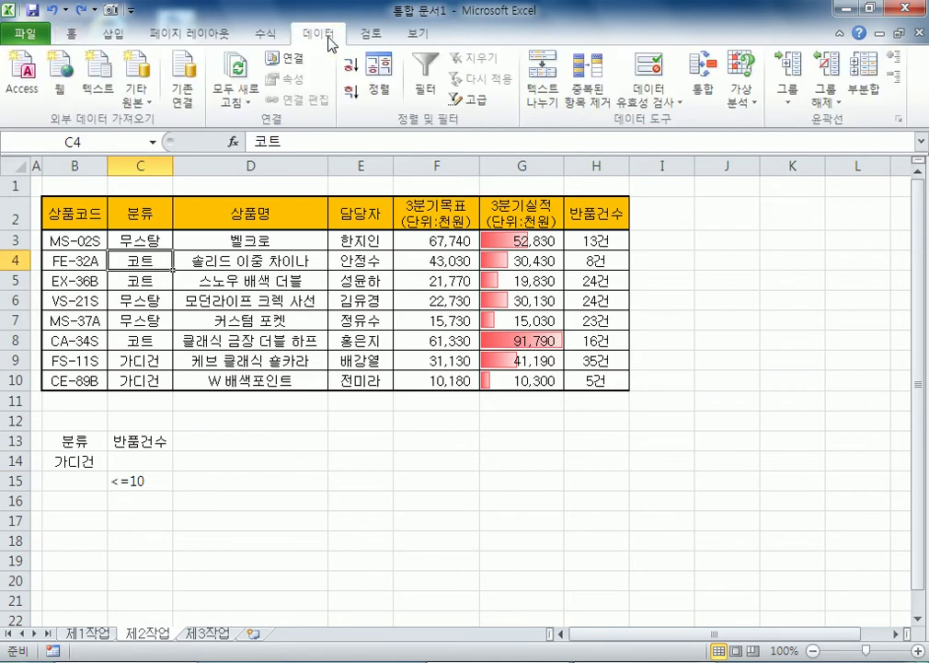
left_click(475, 100)
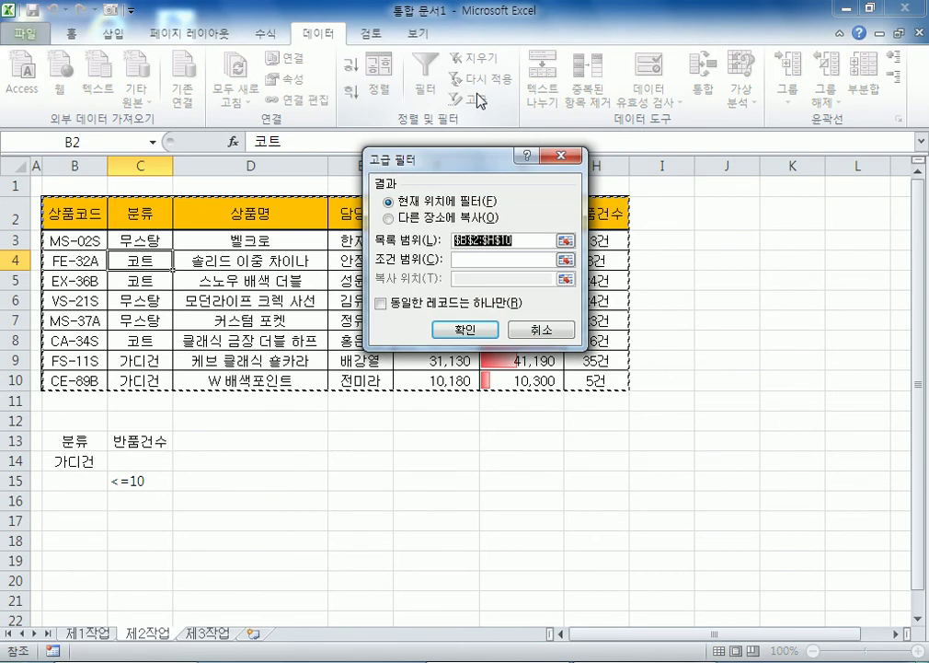
left_click(409, 220)
key("Tab")
key("Tab")
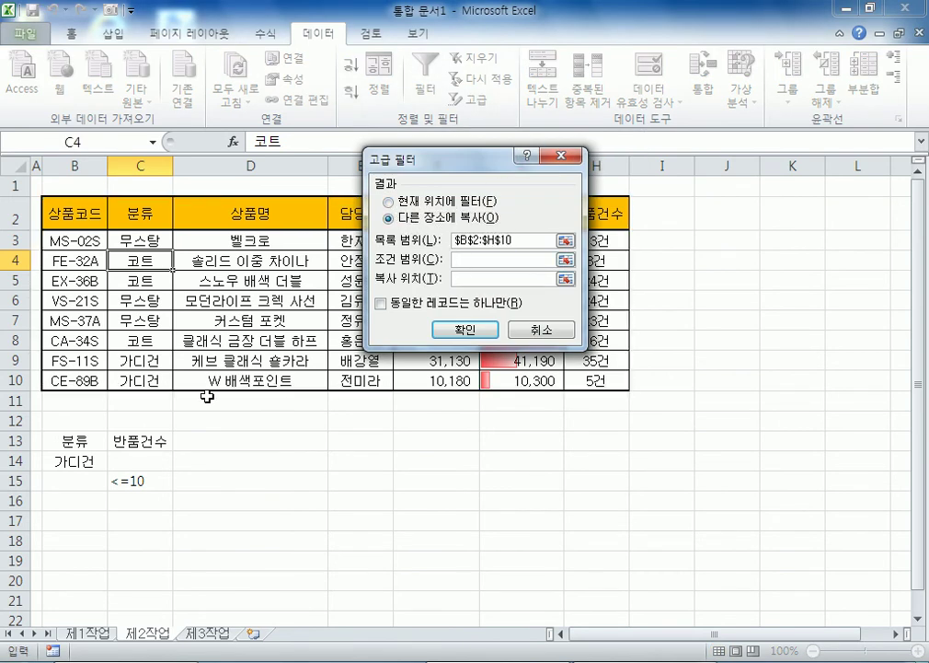
left_click_drag(85, 446, 134, 480)
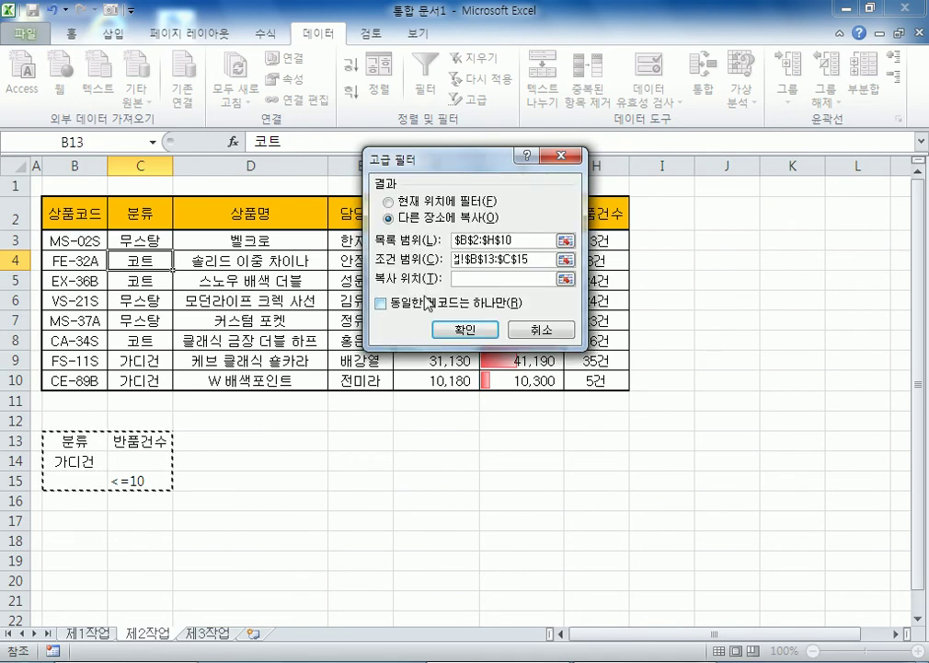
left_click(467, 276)
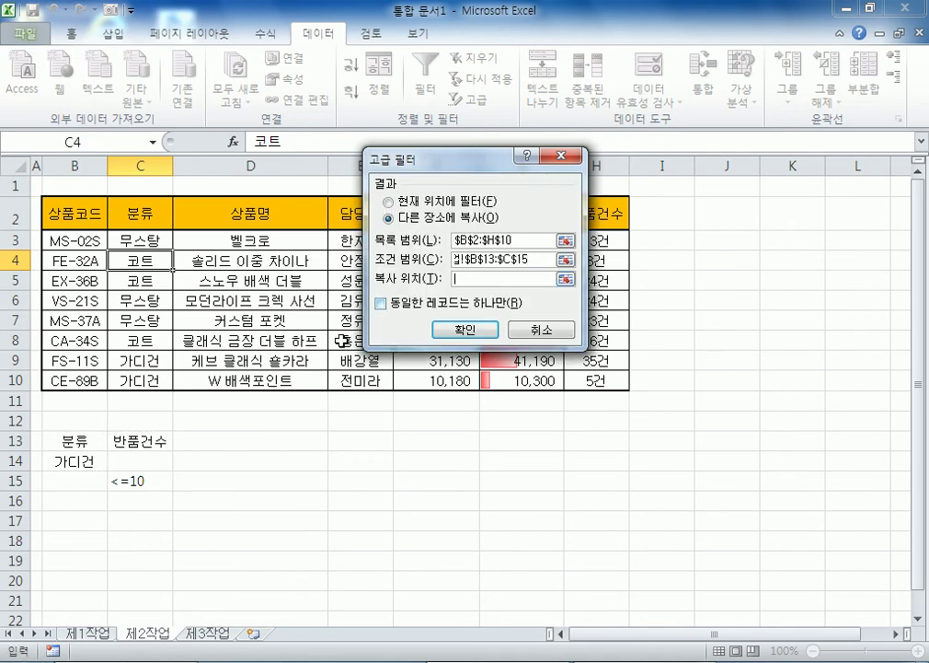
left_click(52, 542)
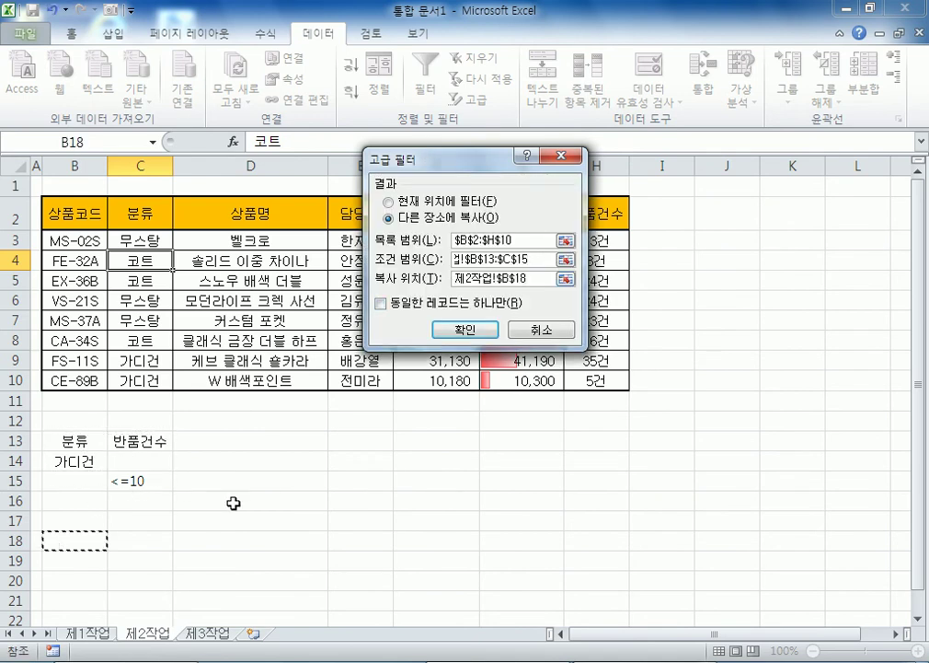
left_click(445, 330)
scroll(379, 339, "down", 2)
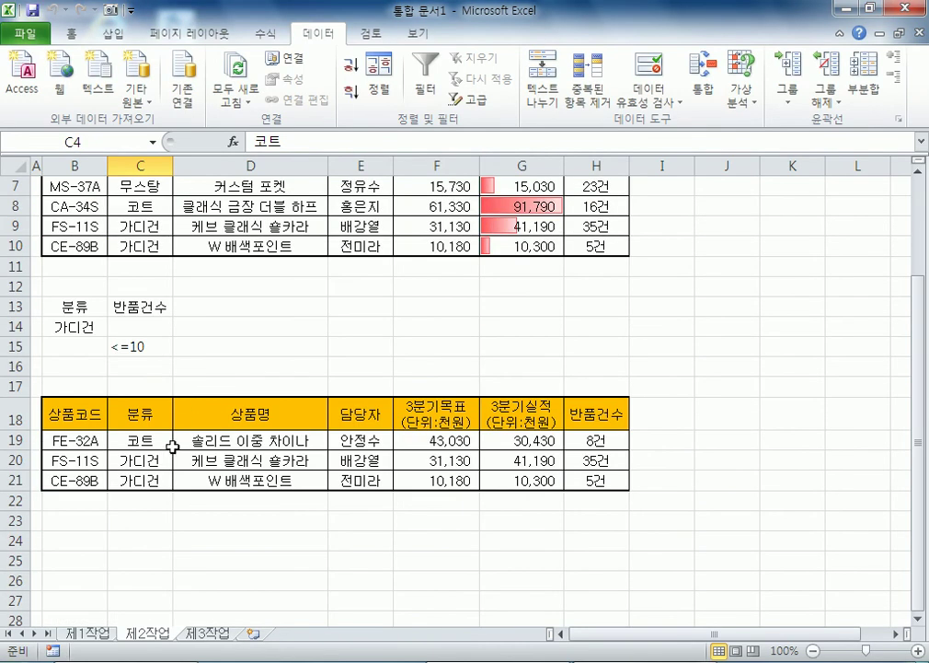
Step: Remove the fill colour from the copied results in B18:H21
left_click_drag(91, 414, 605, 488)
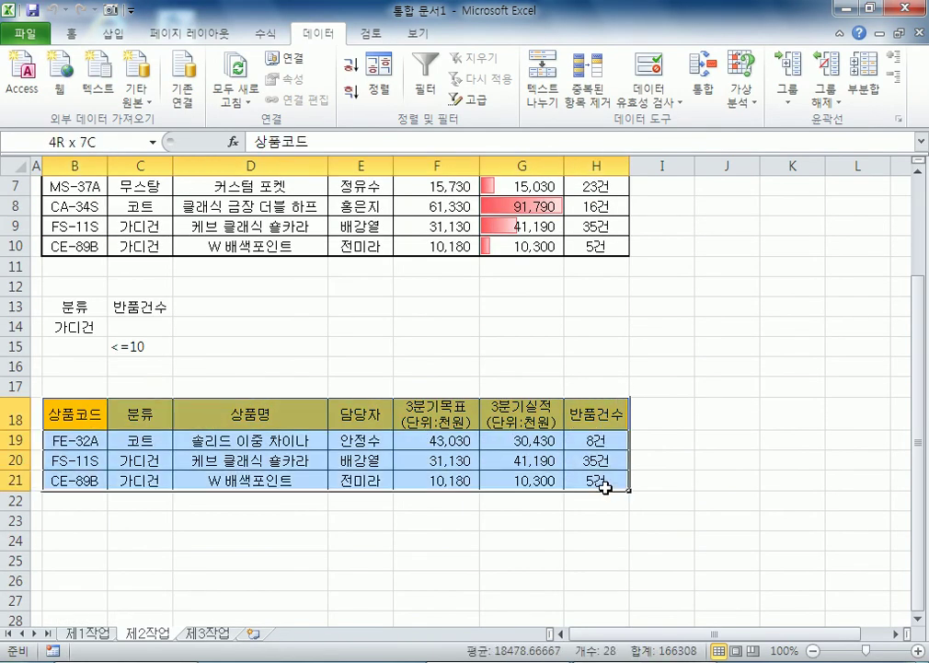
left_click(71, 34)
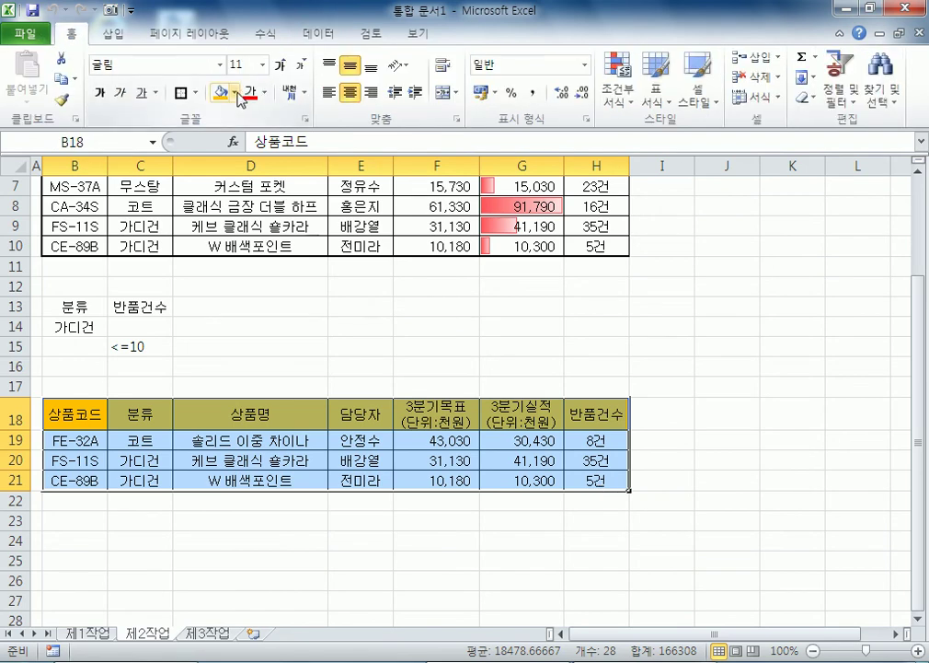
left_click(235, 92)
left_click(268, 248)
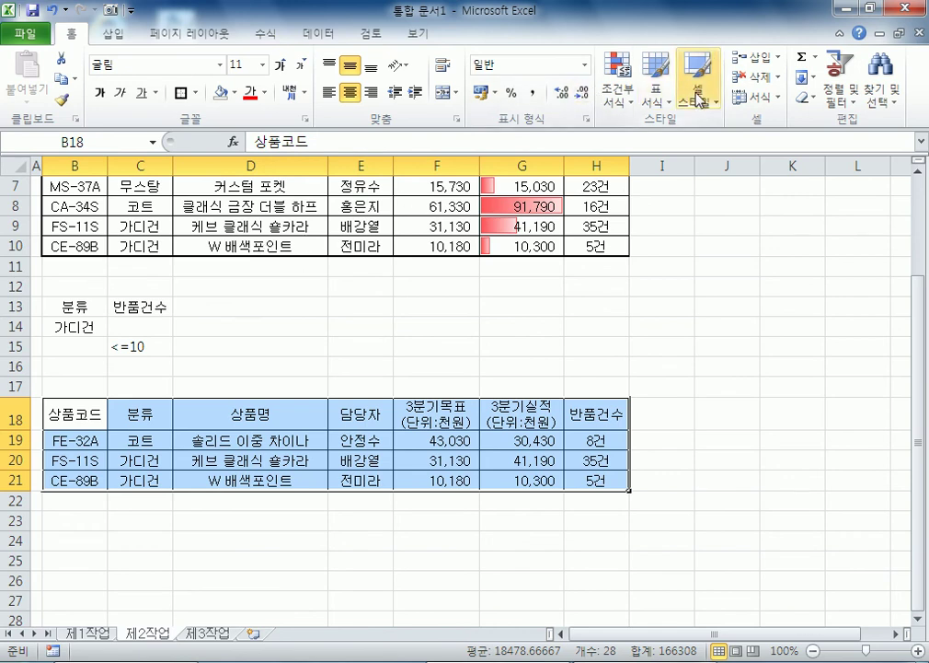
Step: Format B18:H21 as a purple-style table with headers
left_click(668, 108)
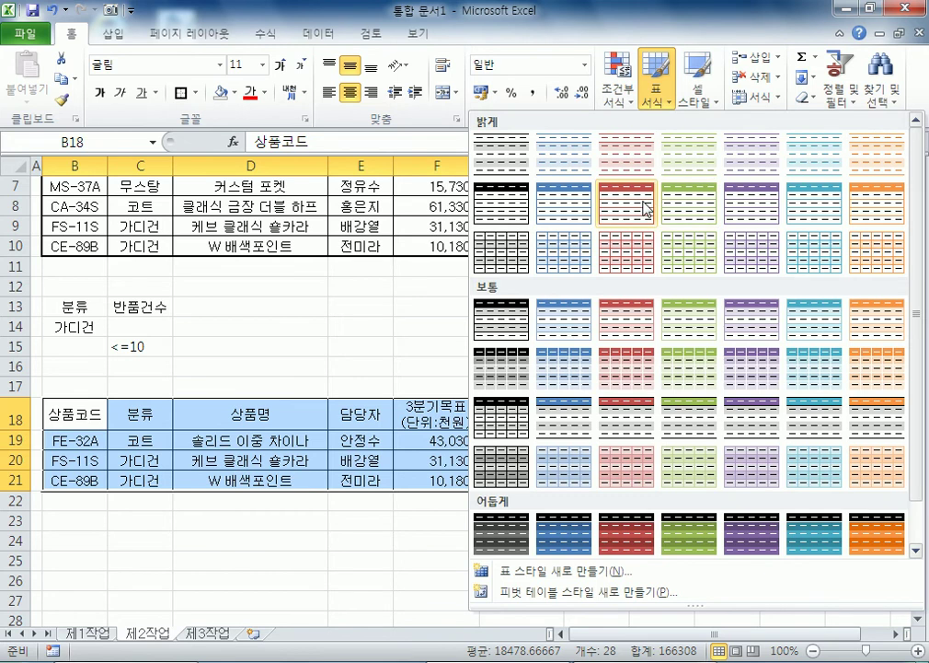
left_click(742, 216)
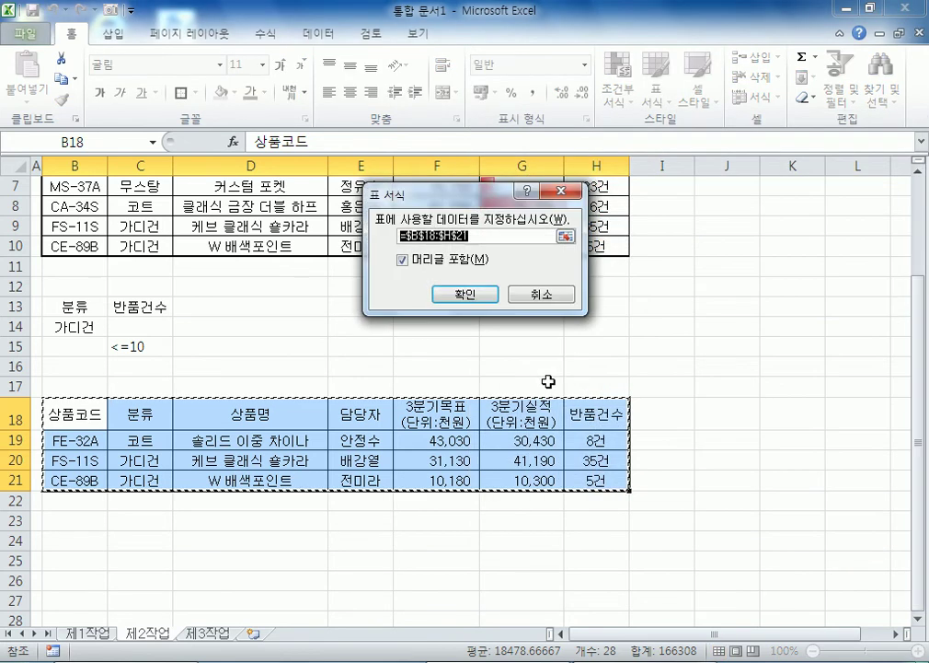
left_click(475, 296)
left_click(314, 369)
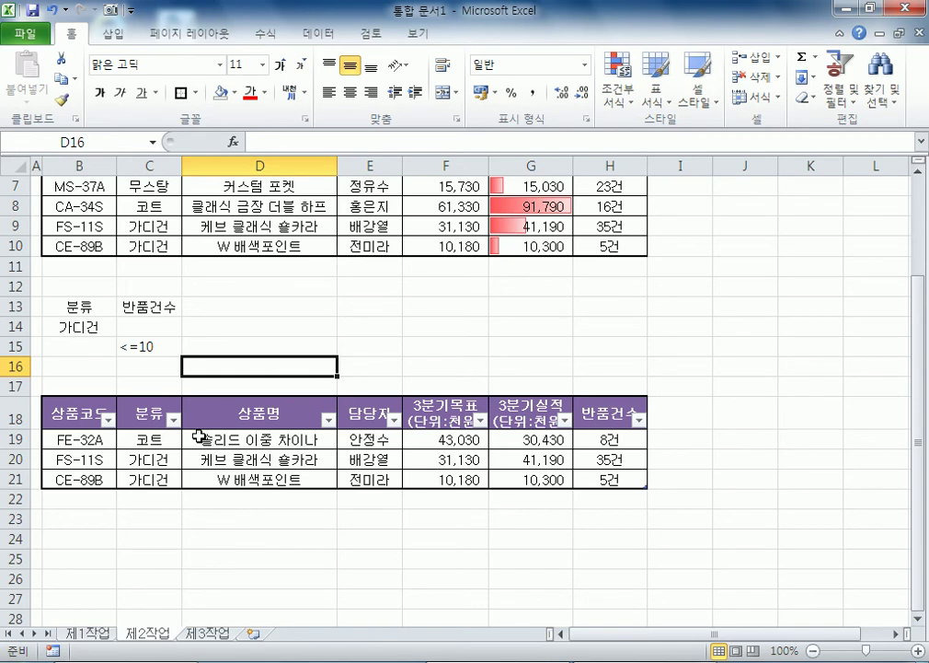
Step: Create a pivot table from 제1작업!$B$4:$H$12, placed at 제3작업!$B$2
left_click(62, 634)
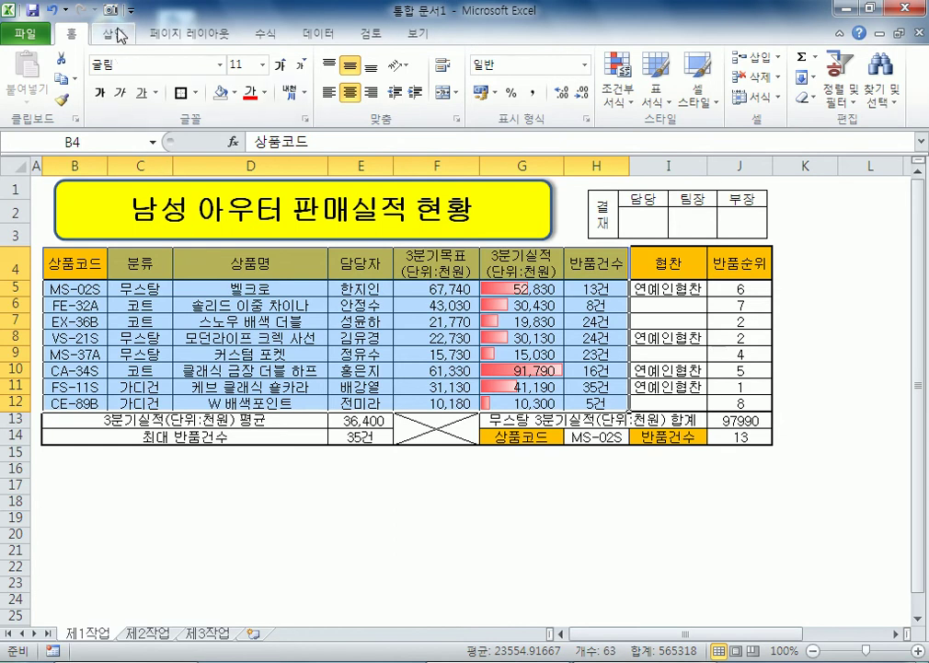
left_click(112, 37)
left_click(26, 66)
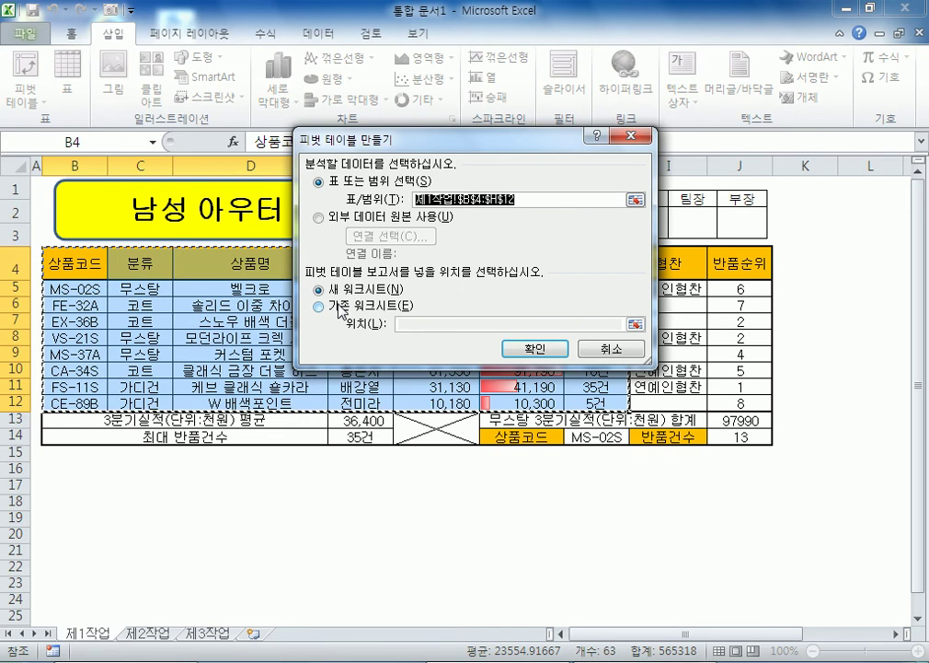
left_click(342, 308)
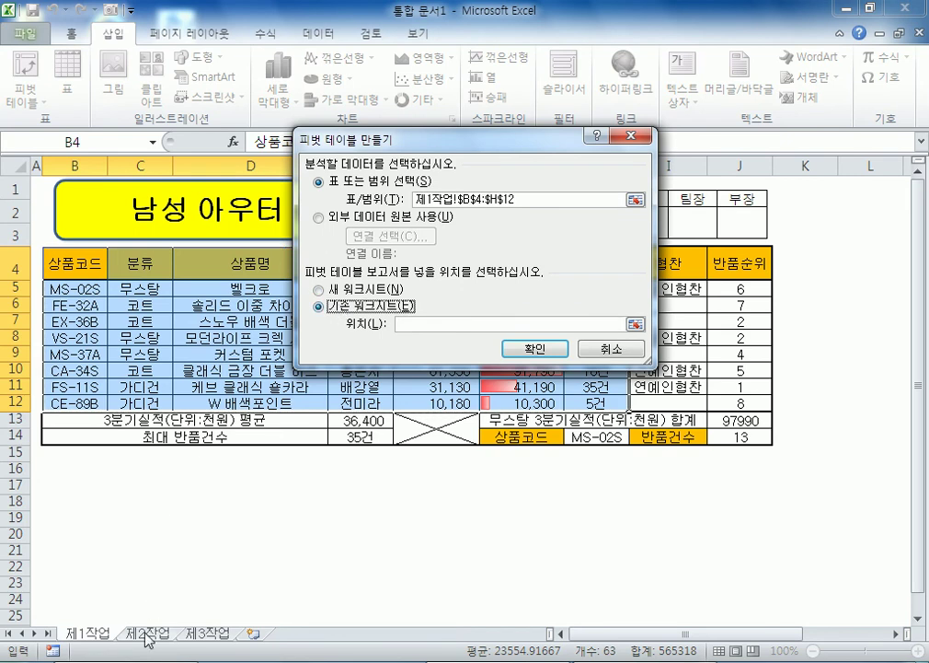
left_click(197, 637)
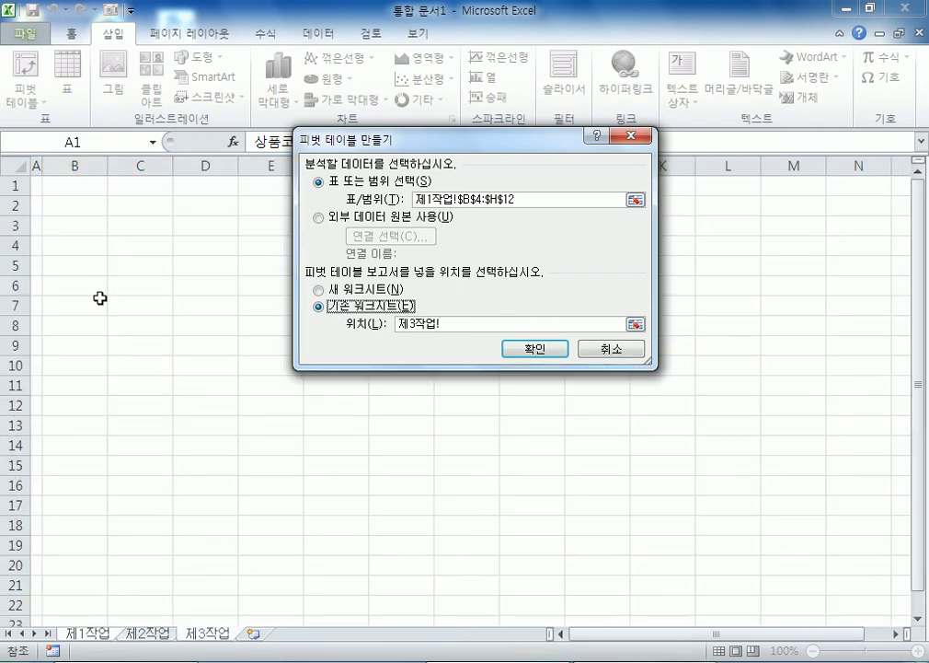
left_click(85, 210)
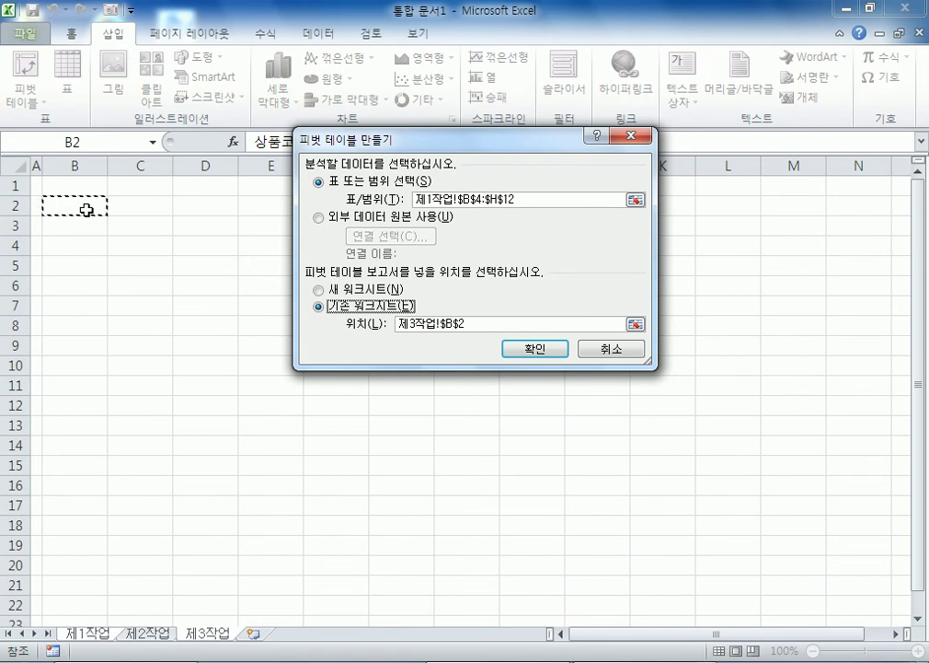
left_click(521, 352)
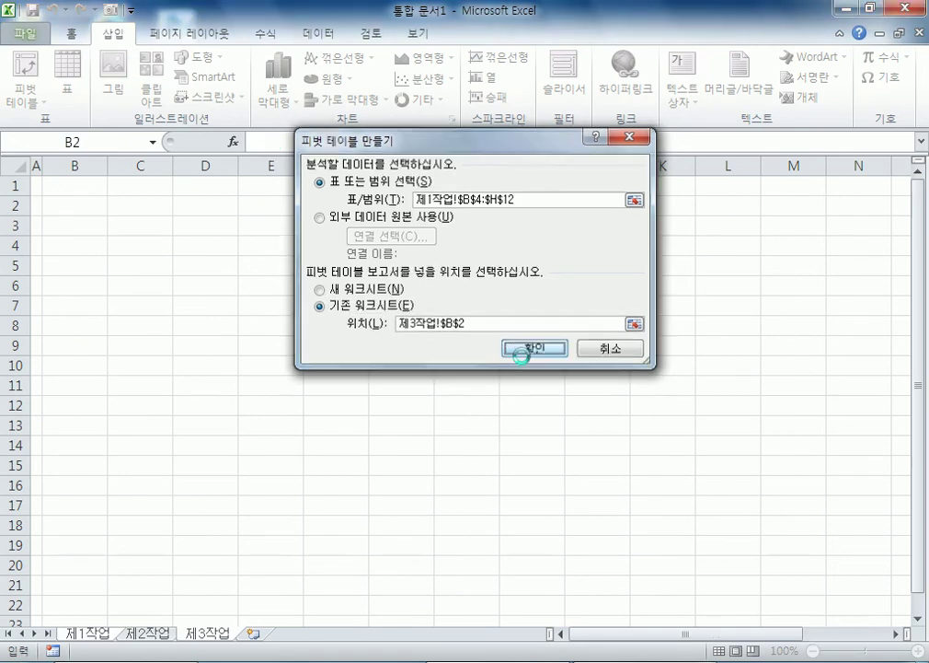
Step: Put 3분기목표 in columns, 분류 in rows, and 상품명 and 3분기실적 in values
left_click_drag(711, 164, 316, 124)
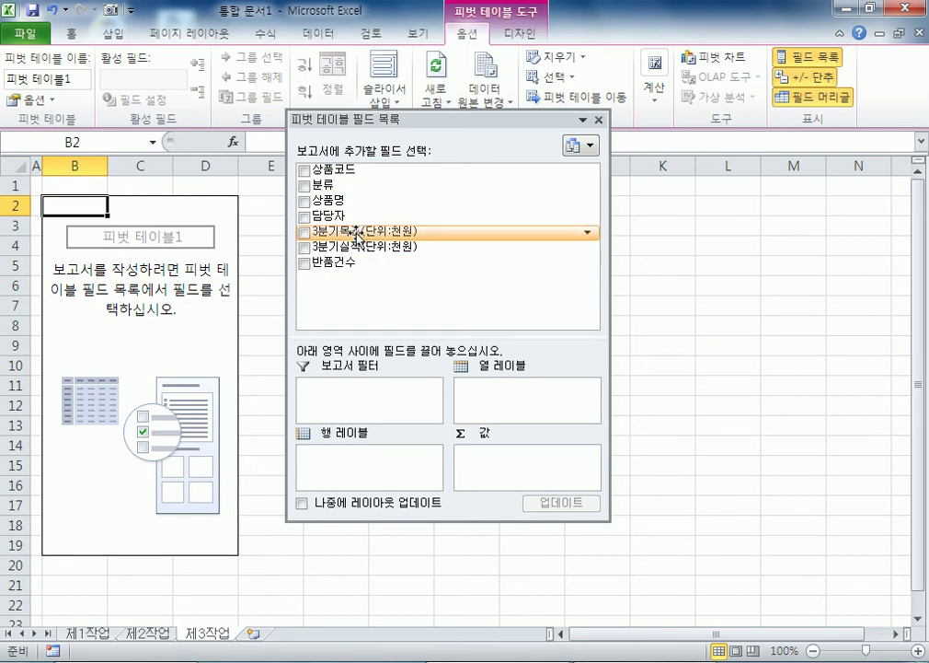
left_click_drag(355, 232, 522, 394)
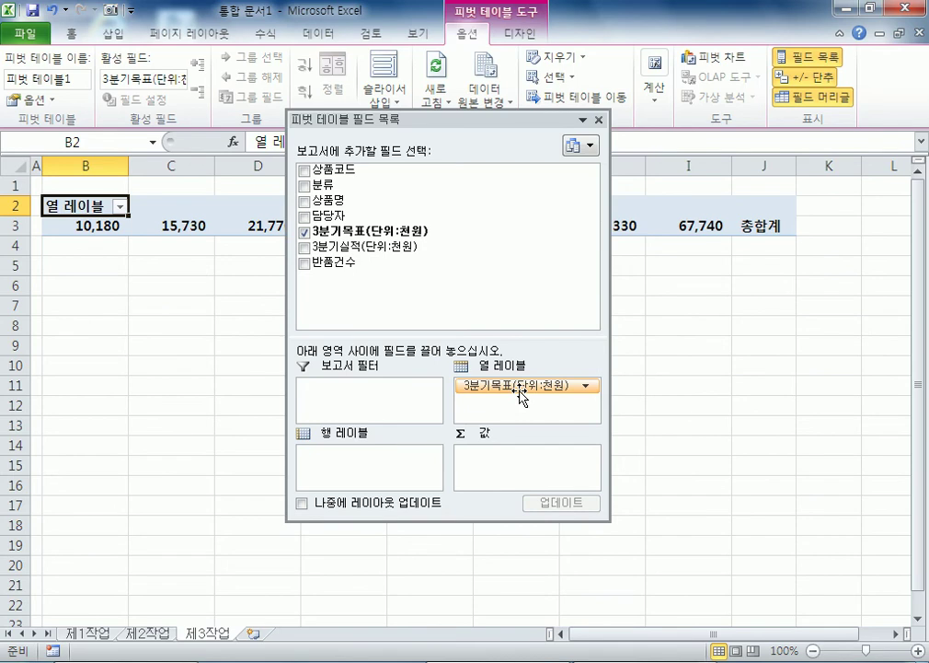
left_click_drag(324, 184, 367, 467)
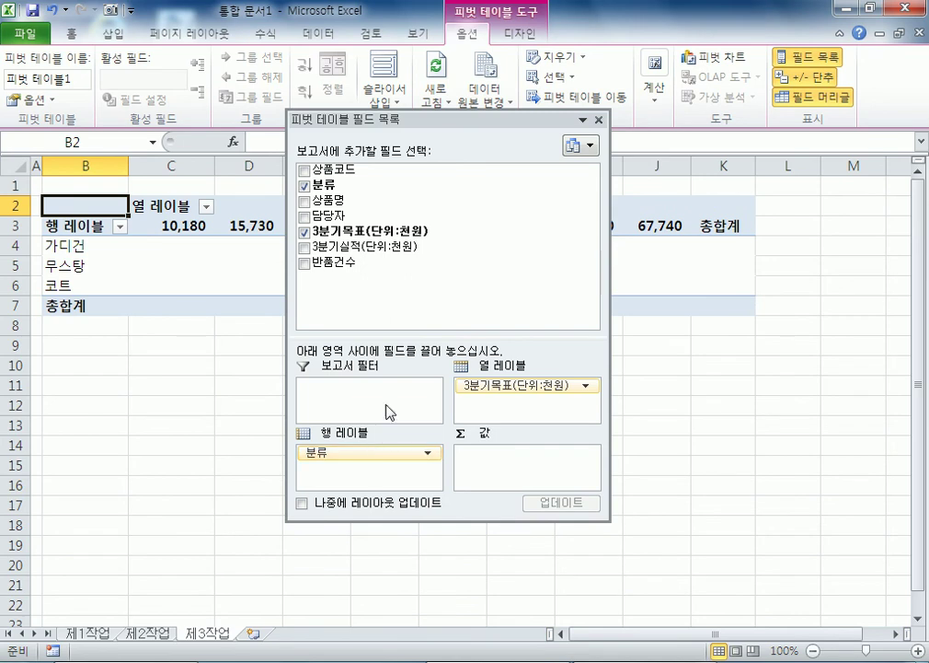
left_click_drag(348, 204, 503, 464)
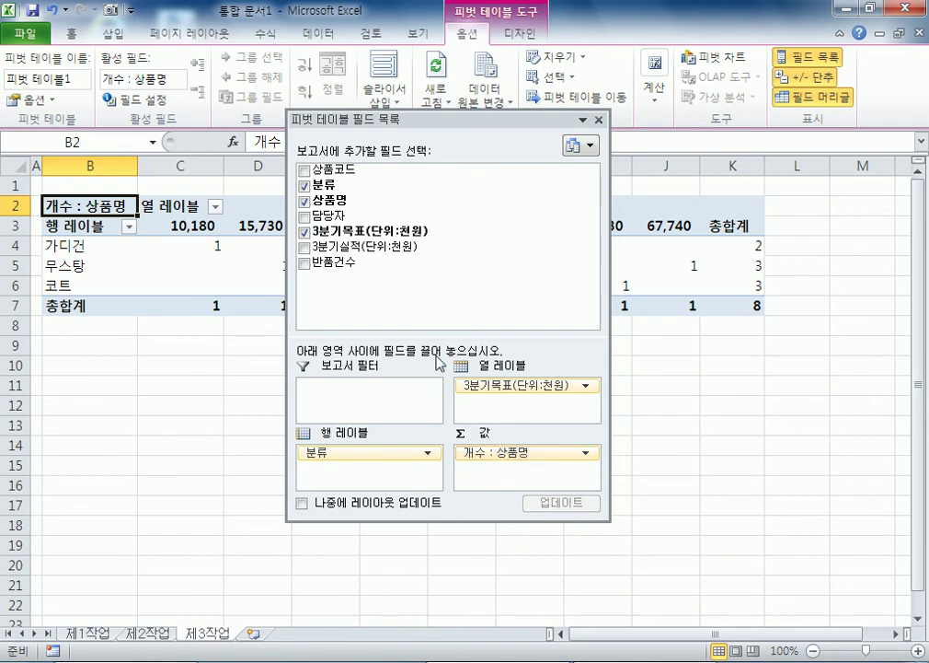
left_click_drag(383, 254, 509, 474)
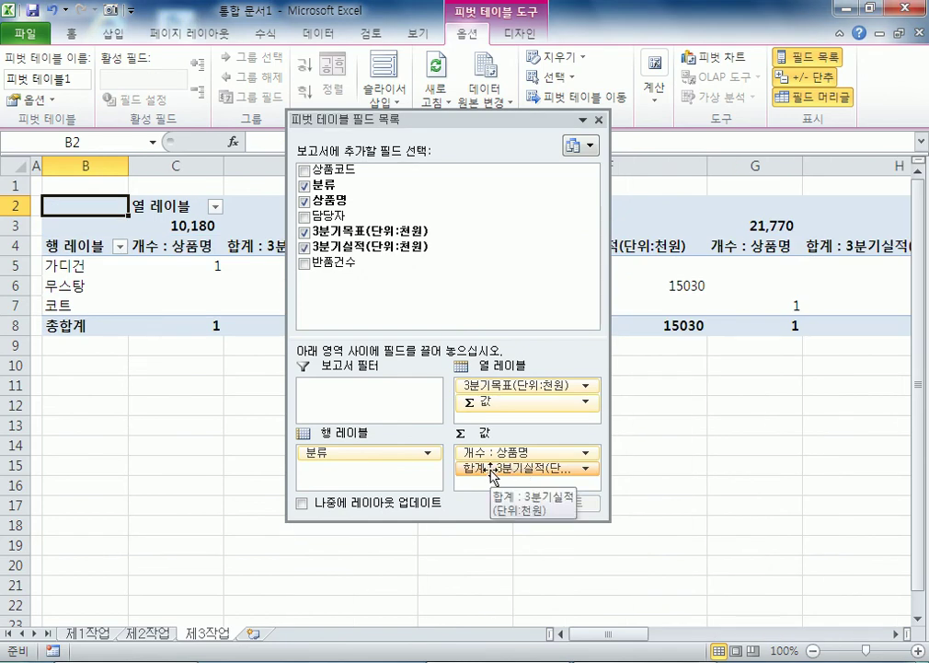
Step: Summarise 3분기실적 as an average named 평균 : 3분기실적(단위:천원)
left_click(494, 471)
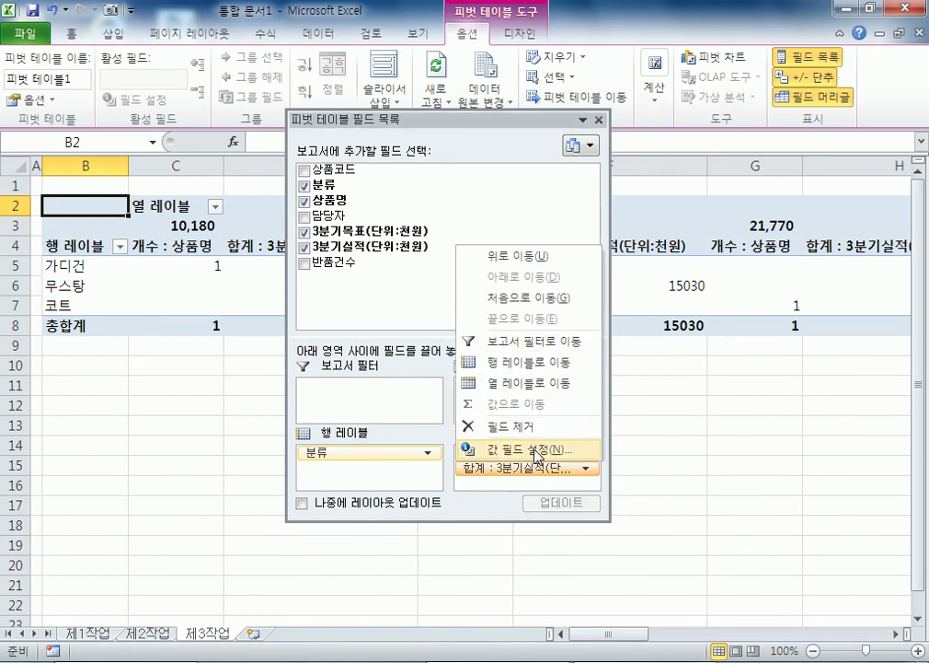
left_click(536, 505)
left_click(342, 290)
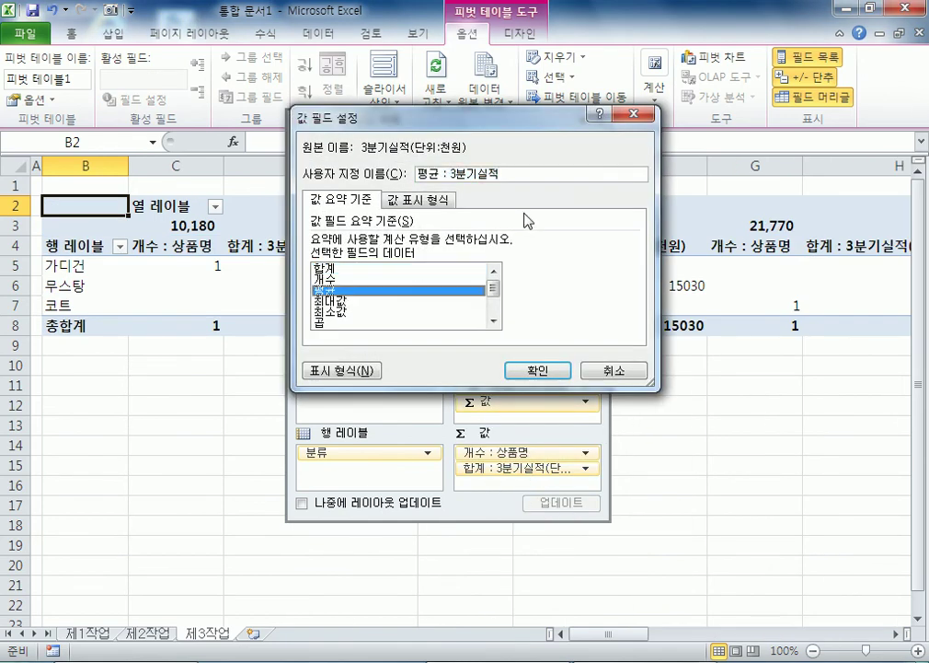
left_click(544, 172)
type("(단위:천원)")
key("Return")
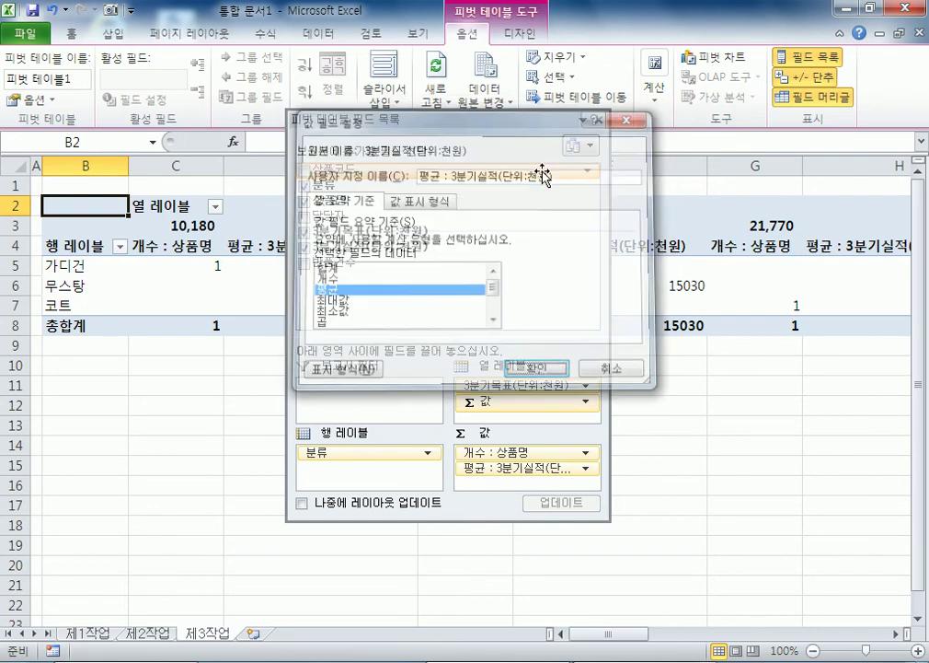
left_click_drag(409, 133, 773, 138)
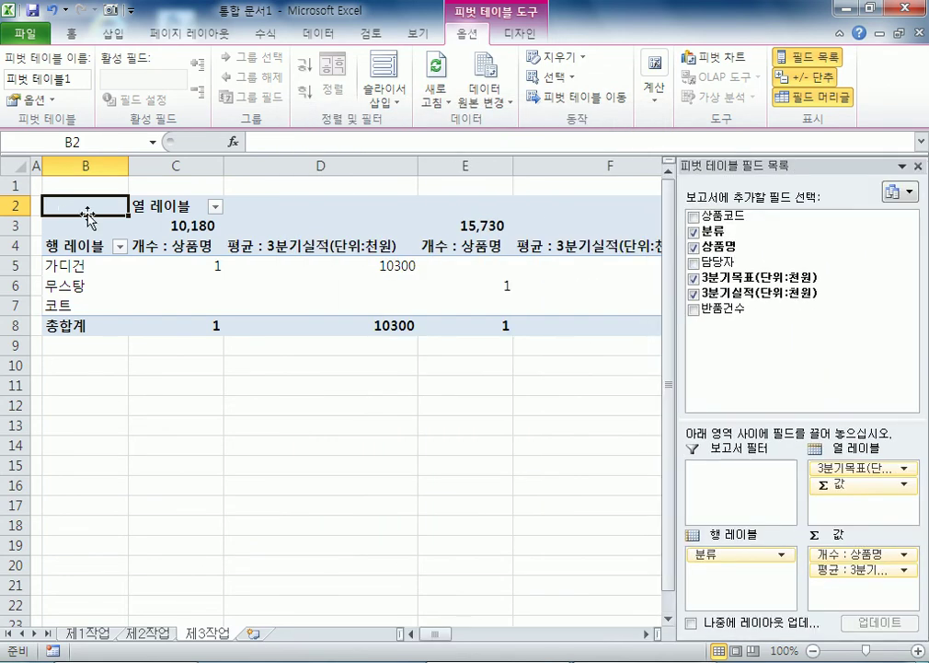
Step: Rename the column label heading in C2 to 3분기목표(단위:천원)
left_click(189, 205)
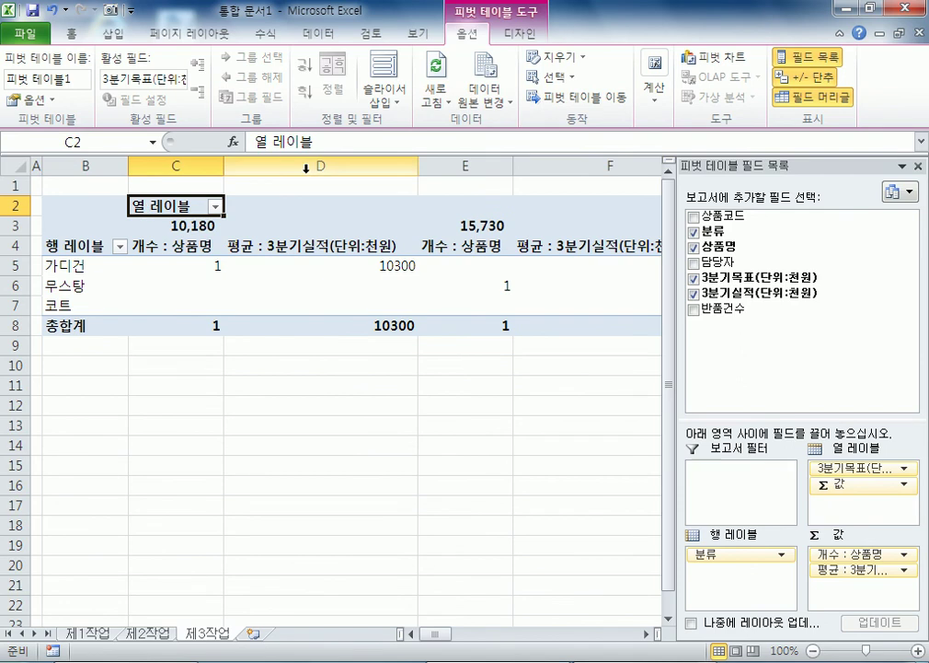
type("3분기목ㅍㅊ")
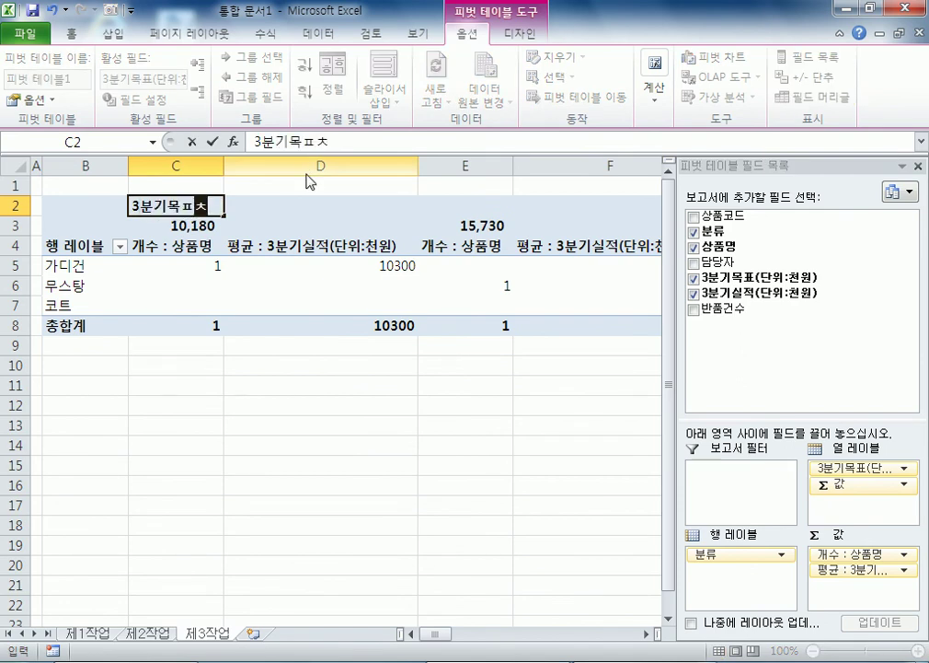
key("BackSpace")
key("BackSpace")
type("ㅊ")
key("BackSpace")
type("₩")
key("BackSpace")
type("표(ㄷ")
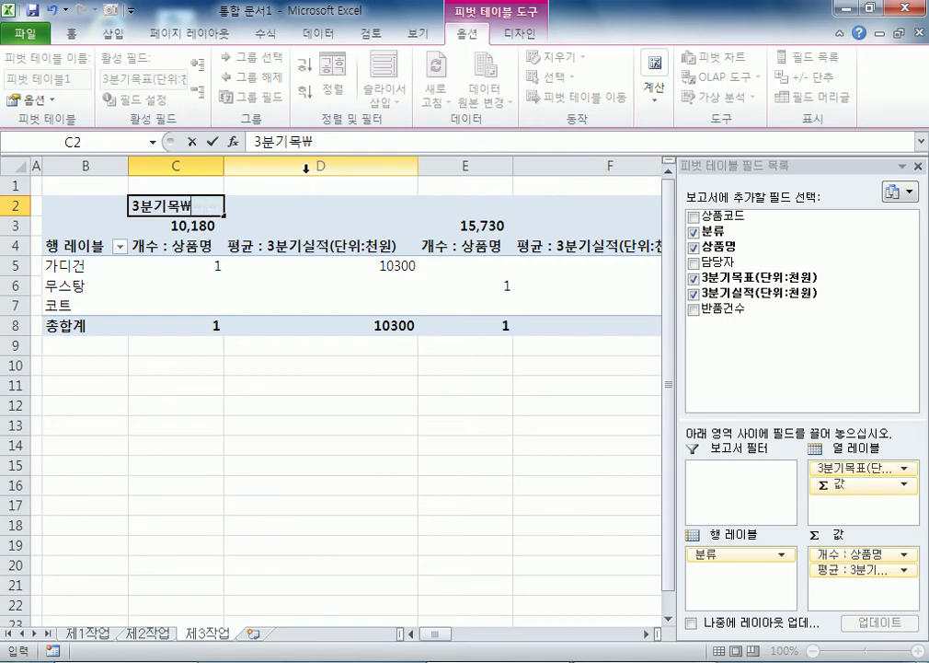
key("BackSpace")
type("표(단위")
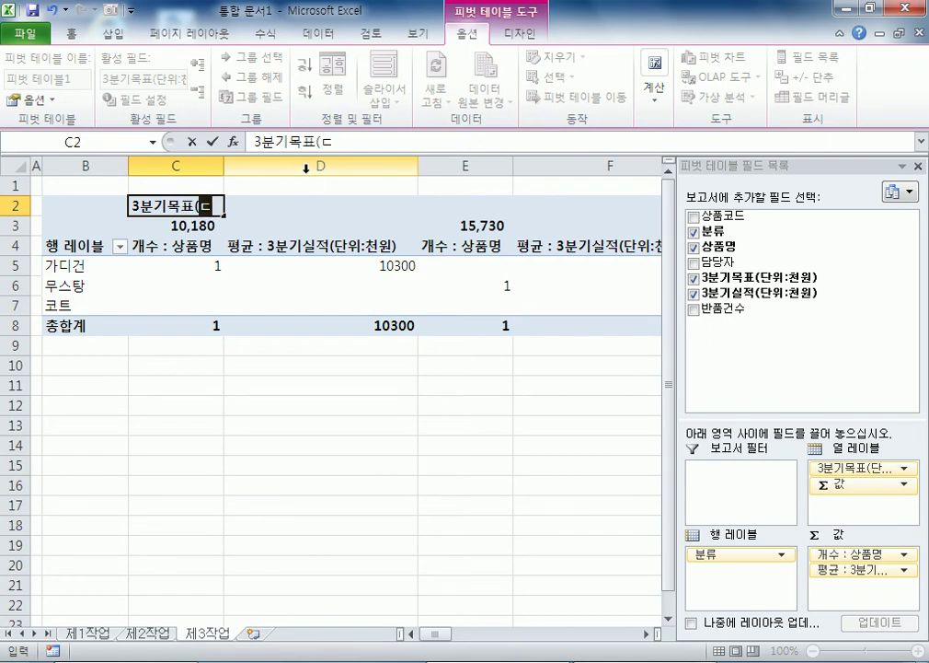
type(":천원")
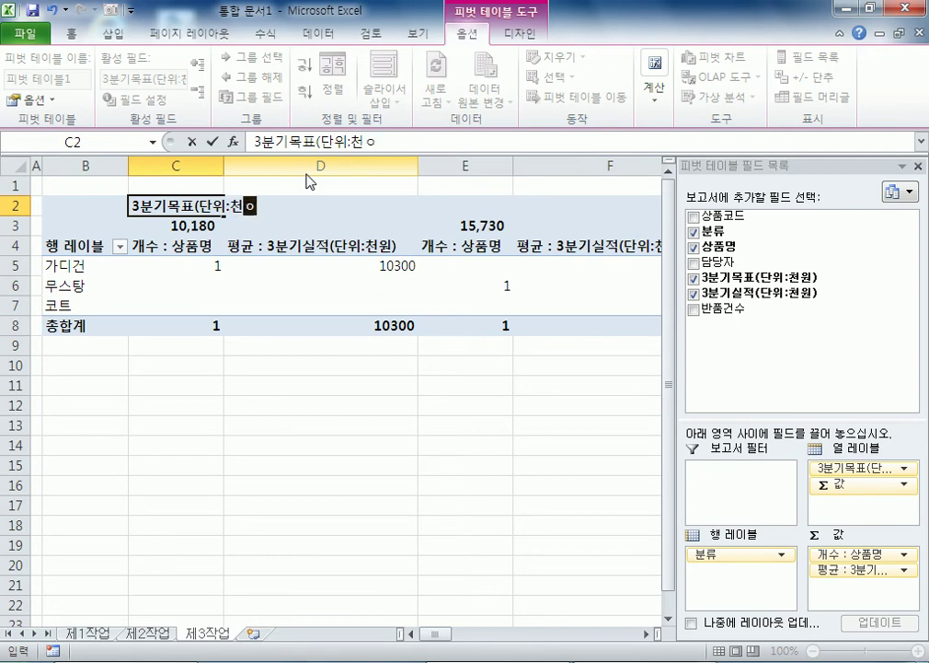
key("Return")
Step: Rename the row label heading in B4 to 분류
key("Left")
key("Down")
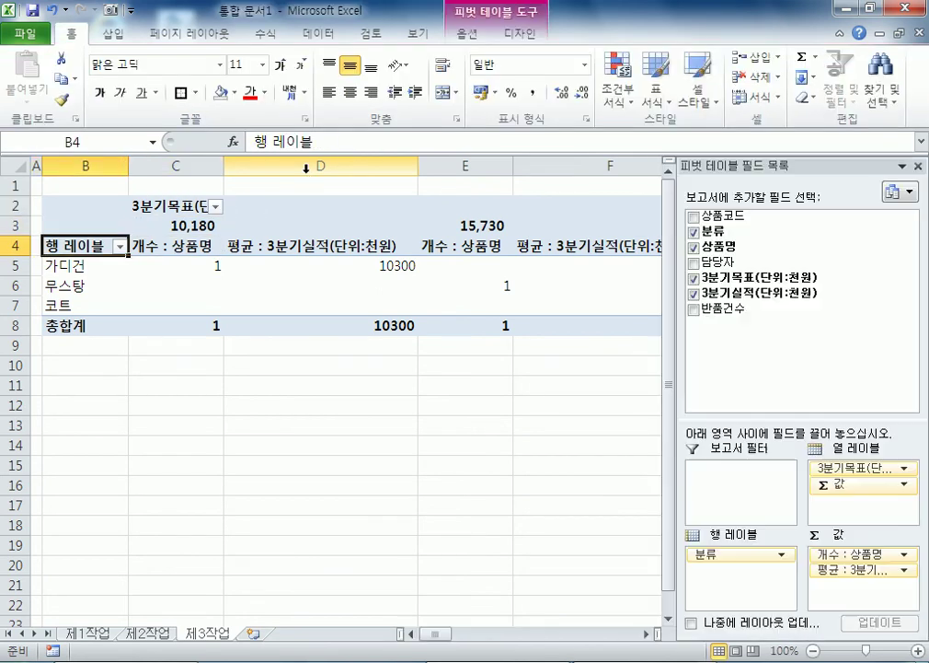
type("분류")
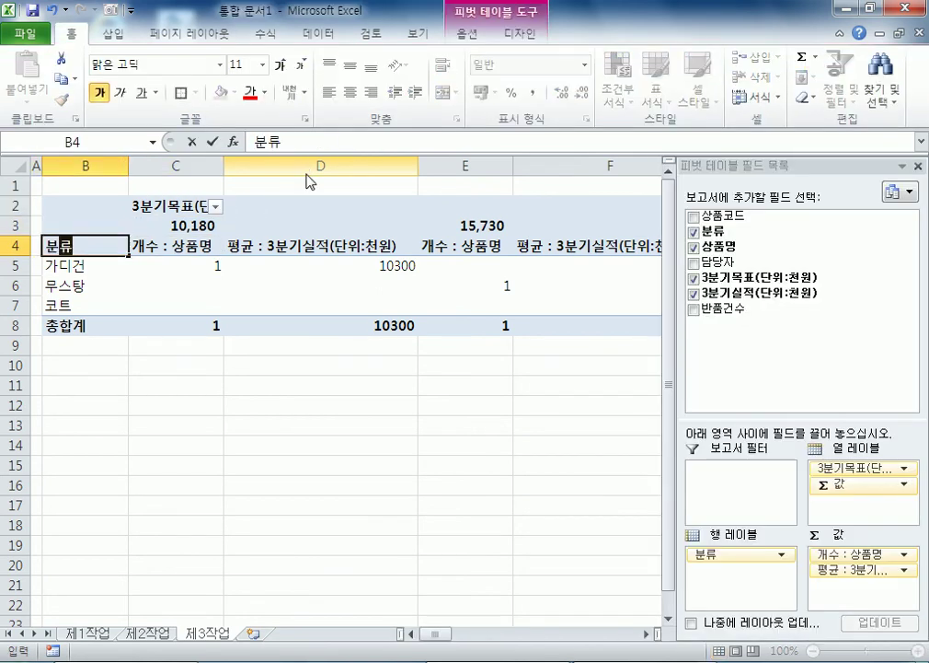
key("Return")
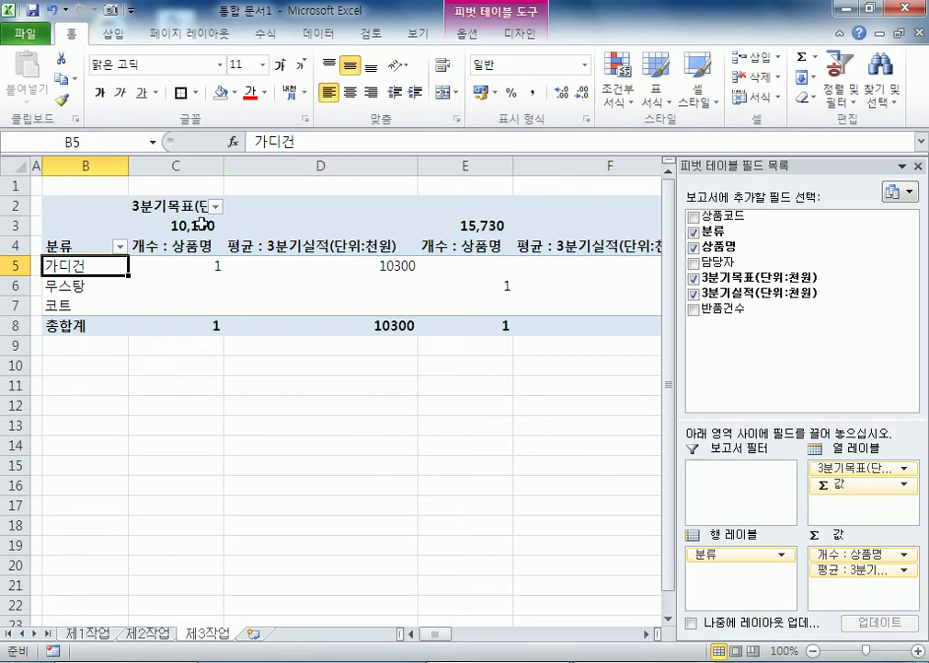
Step: Group the 3분기목표 labels from 0 to 90000 in steps of 50000
right_click(204, 226)
left_click(272, 399)
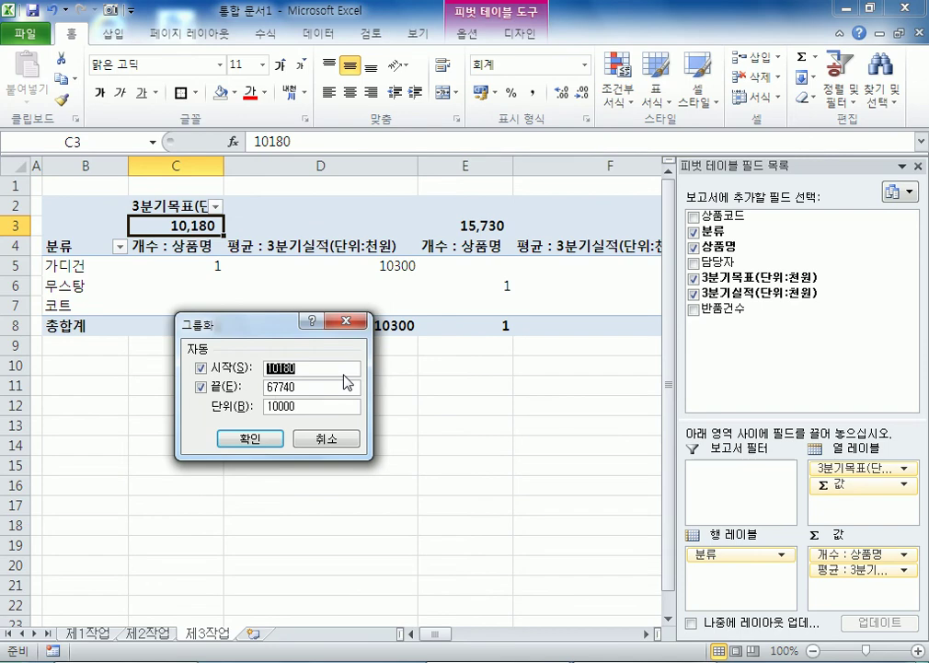
type("0")
key("Tab")
key("Tab")
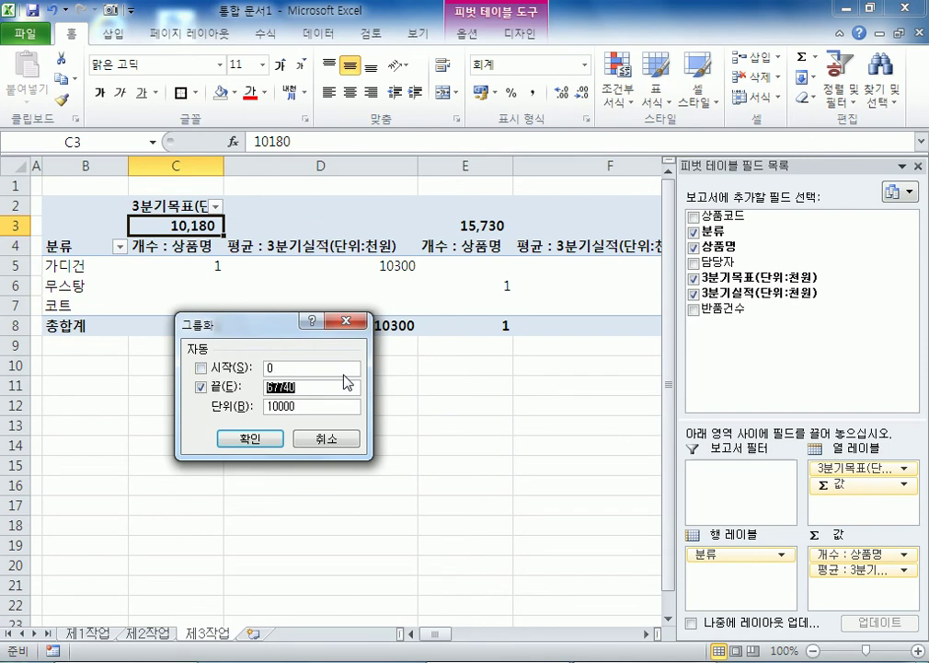
type("90000")
key("Tab")
type("5")
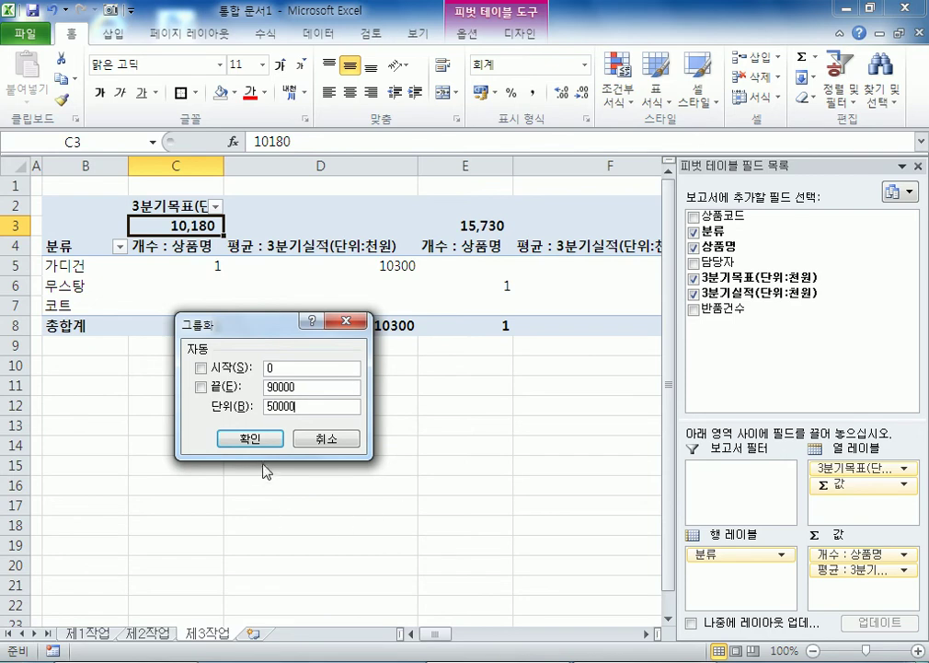
left_click(251, 438)
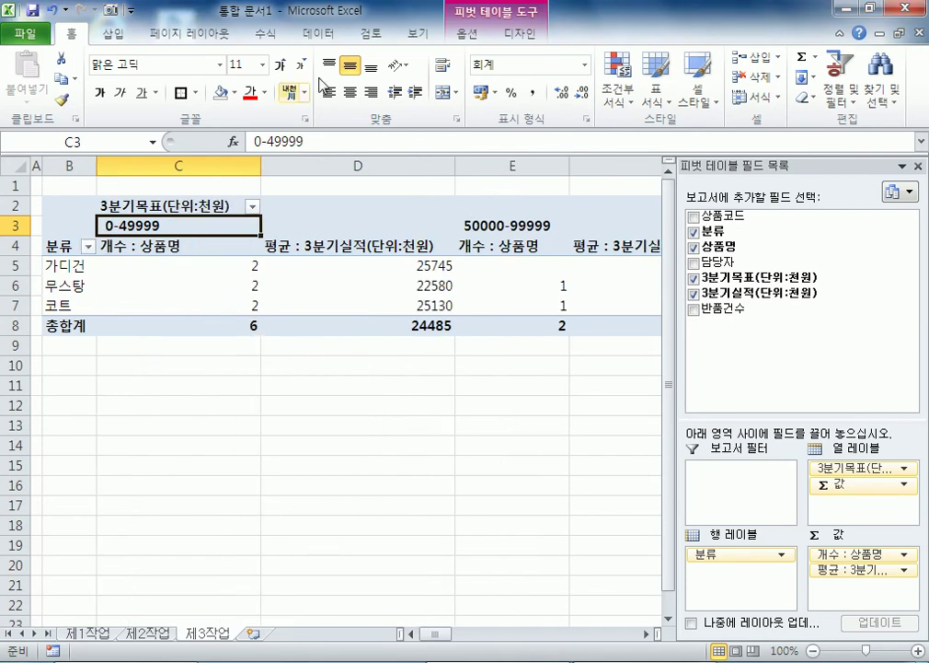
left_click(488, 36)
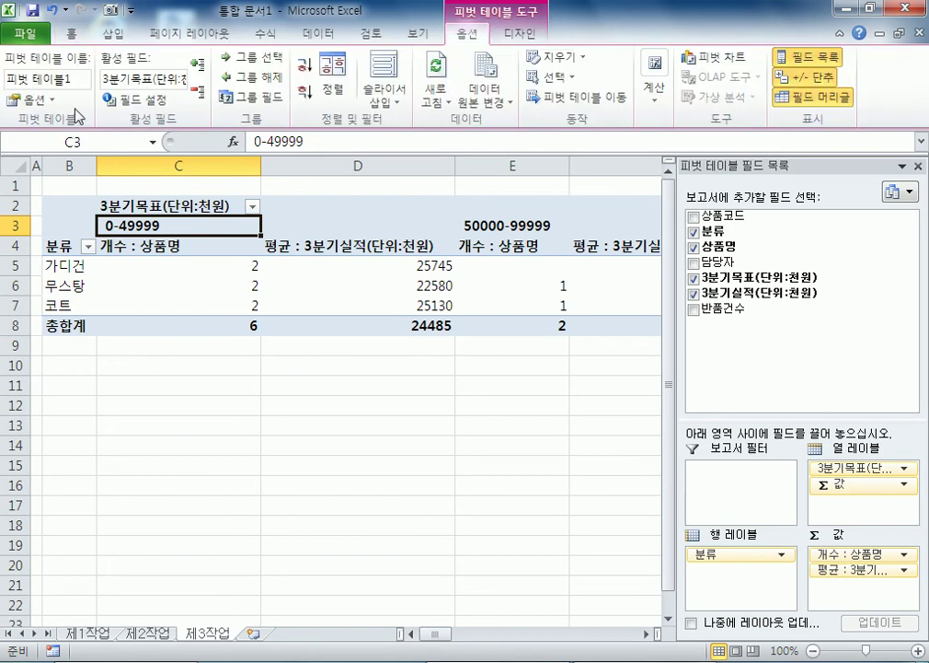
Step: Set pivot options: merge and centre labels, show ** for empty cells, hide row grand totals
left_click(33, 99)
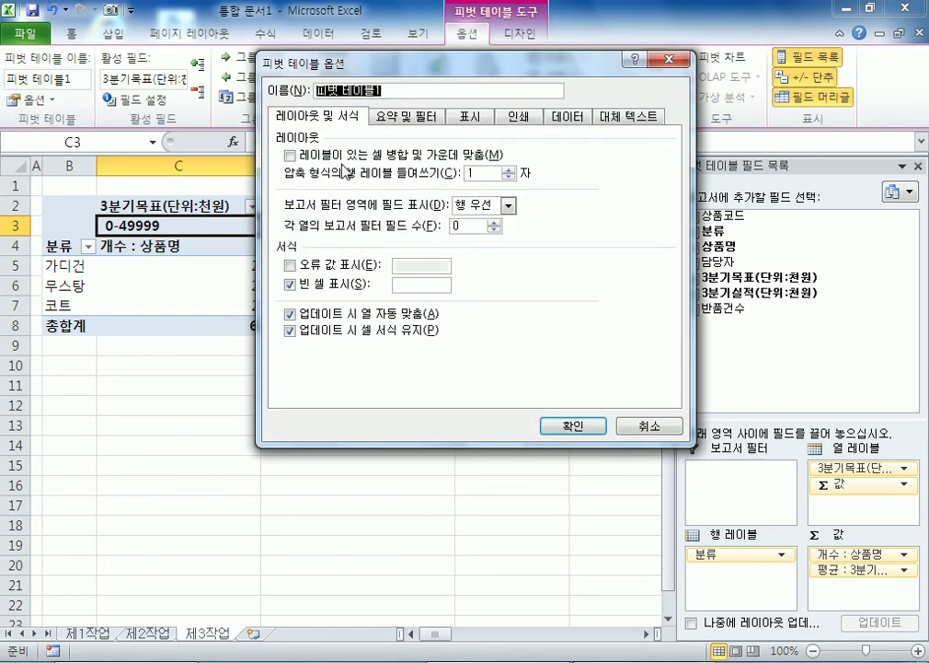
left_click(291, 154)
left_click(406, 287)
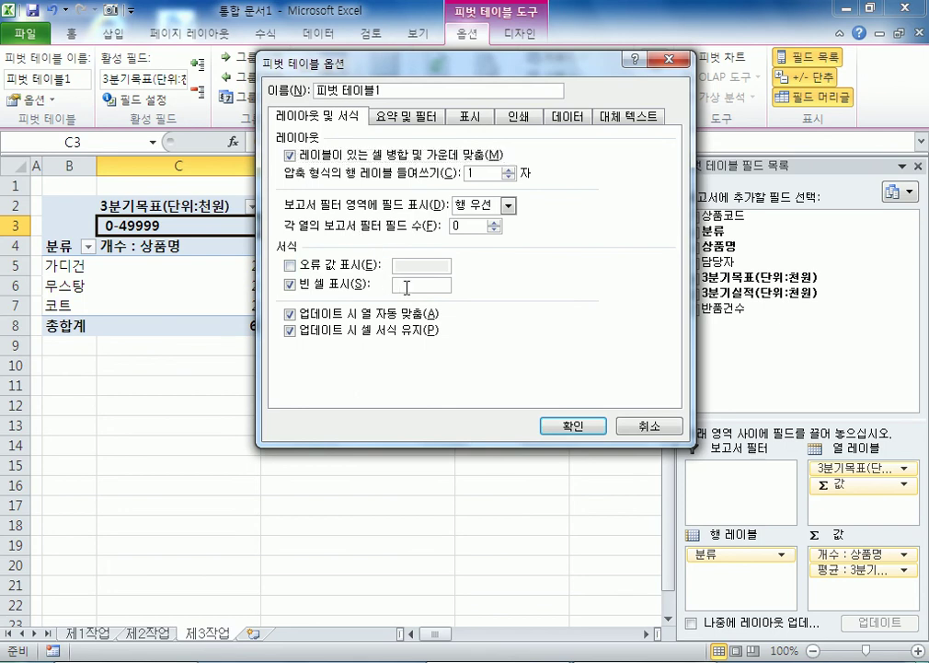
type("**")
left_click(414, 118)
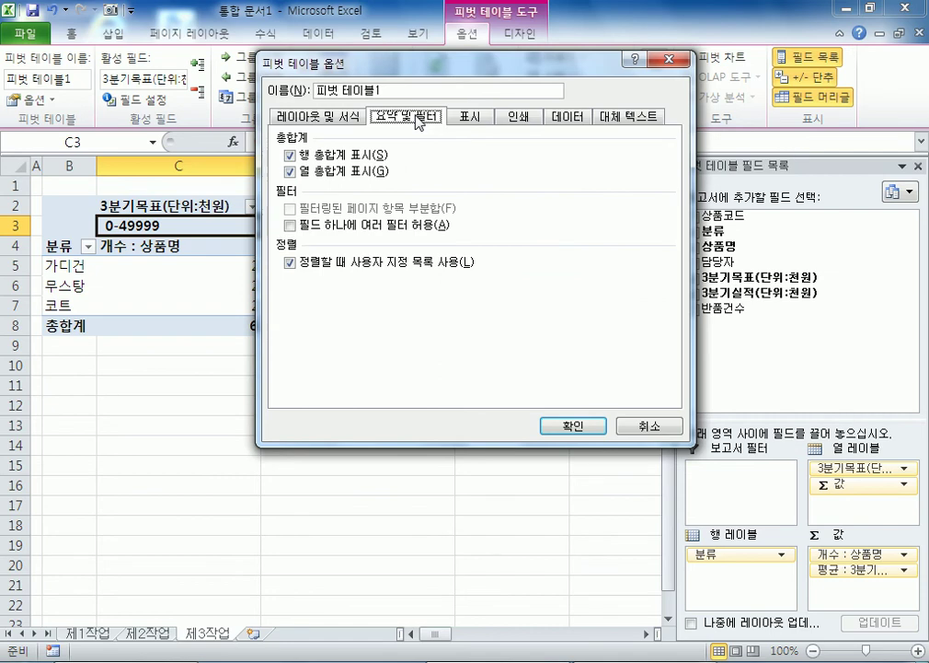
left_click(291, 157)
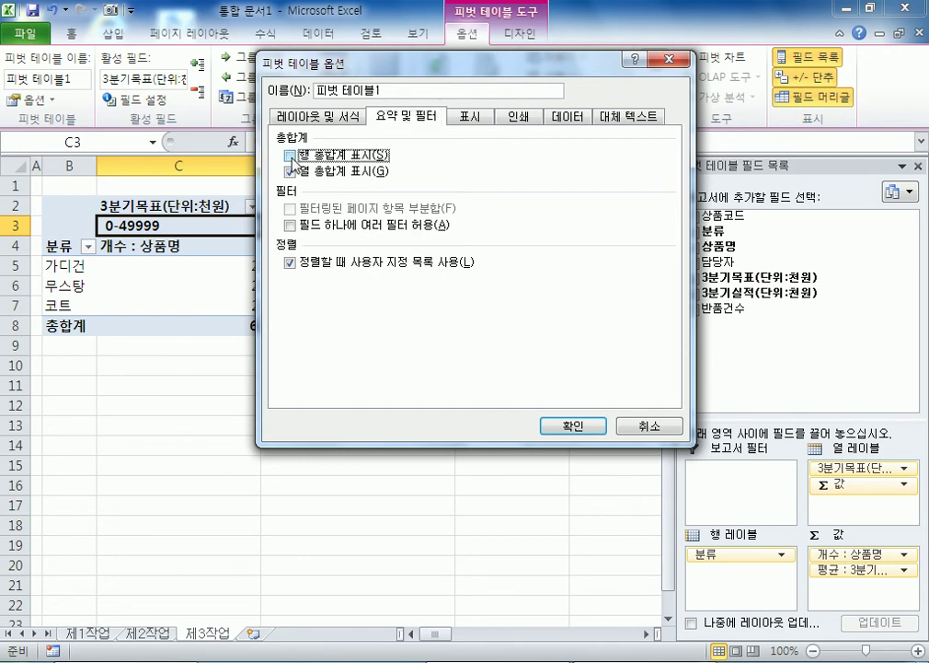
left_click(584, 428)
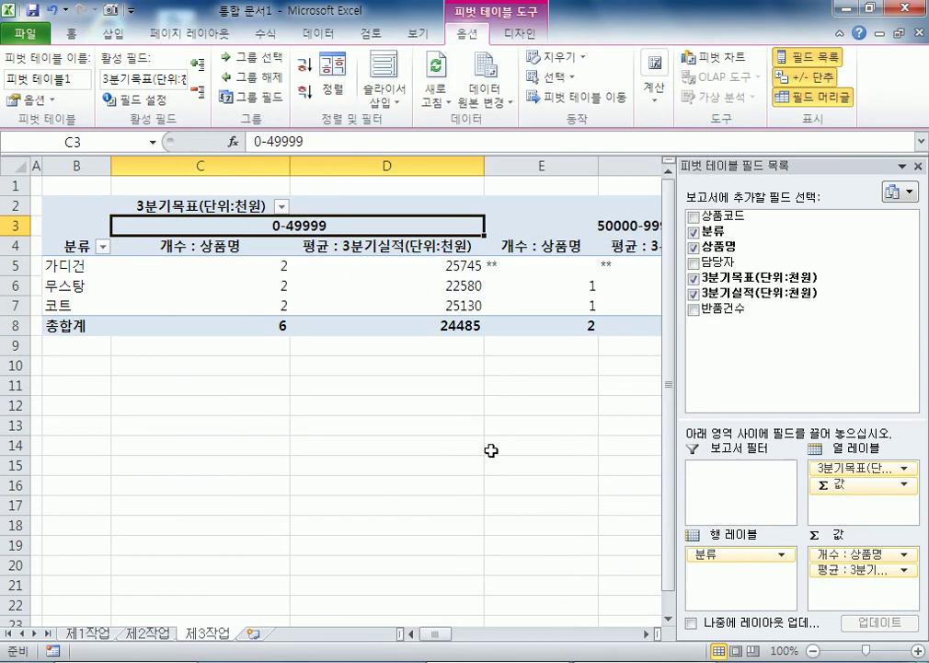
left_click(446, 424)
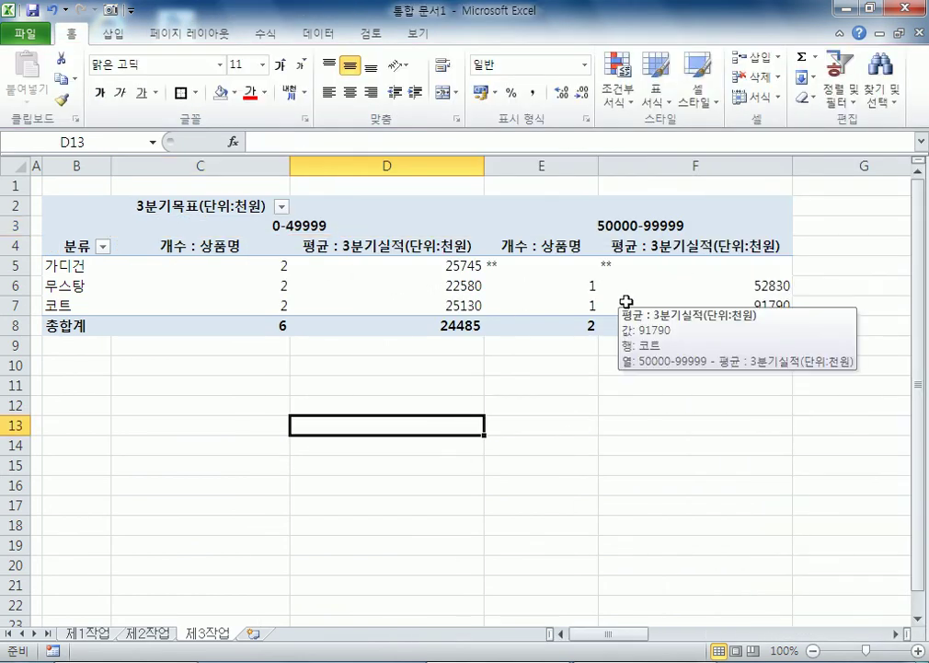
Step: Sort the 분류 rows descending and give the pivot values comma thousand separators
left_click(77, 267)
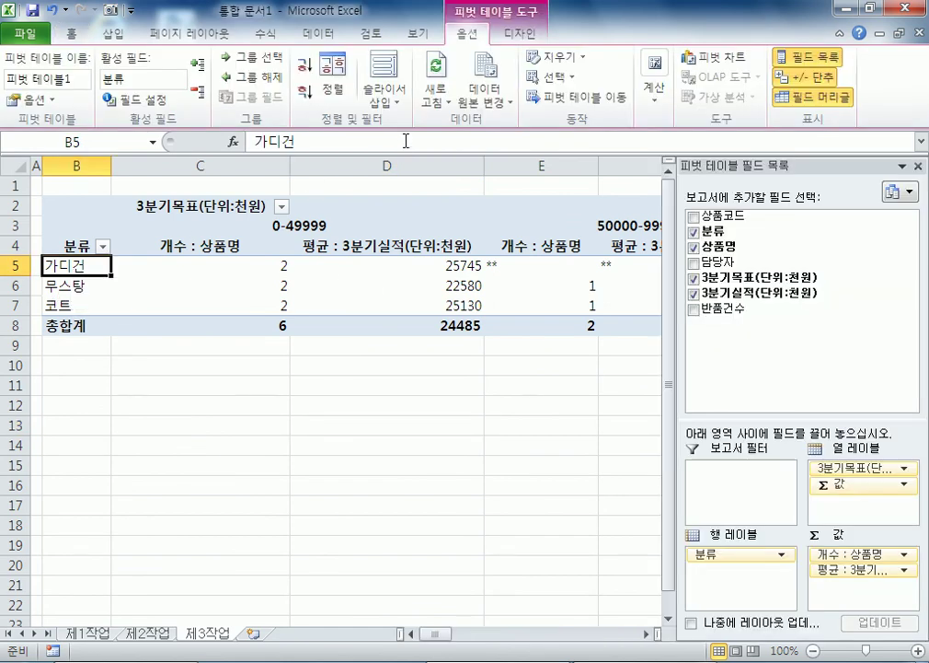
left_click(306, 95)
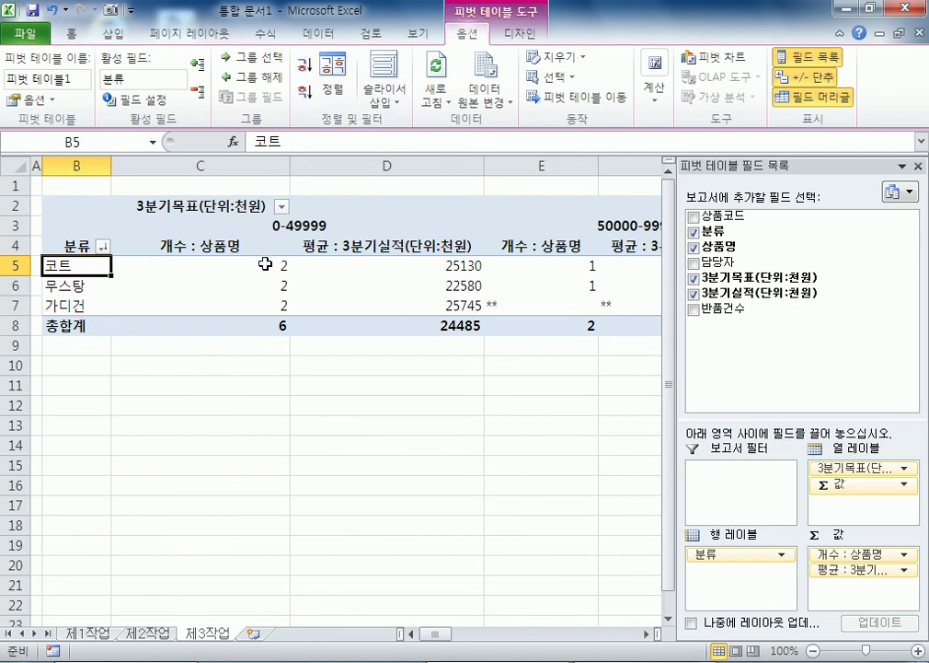
left_click(390, 324)
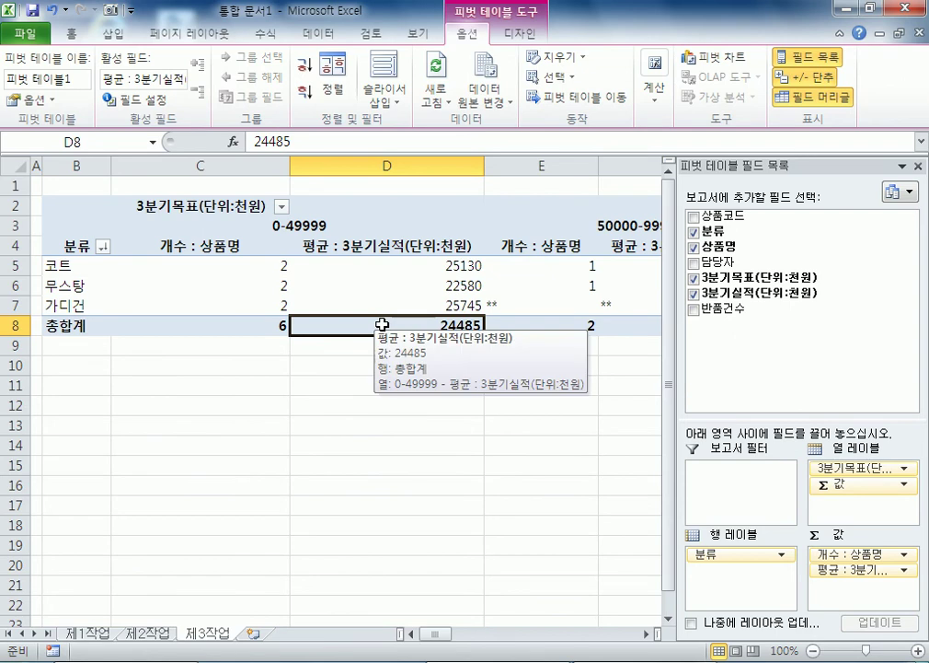
left_click_drag(260, 274, 296, 333)
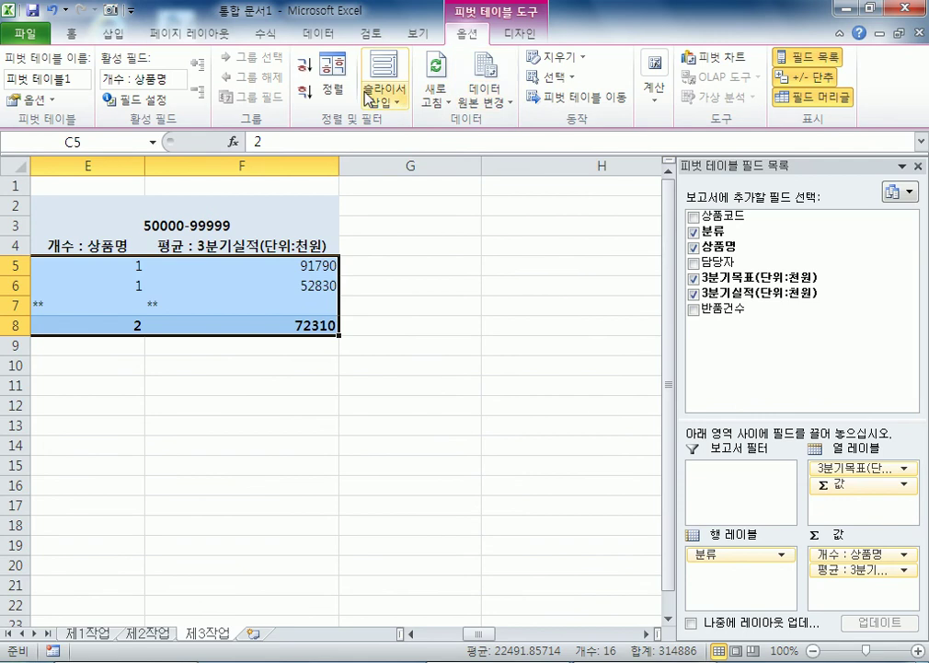
left_click(71, 33)
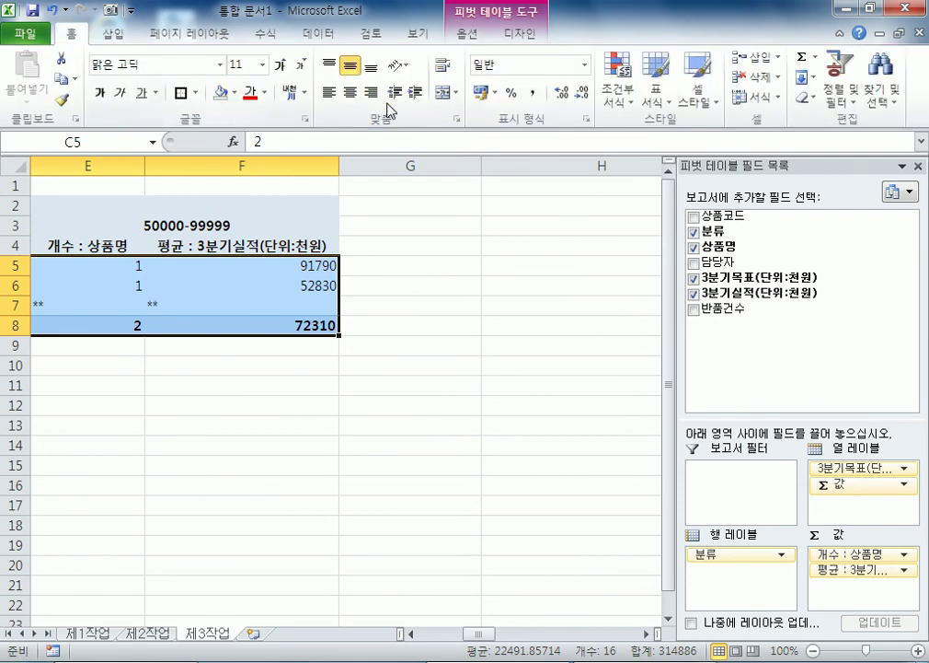
left_click(532, 93)
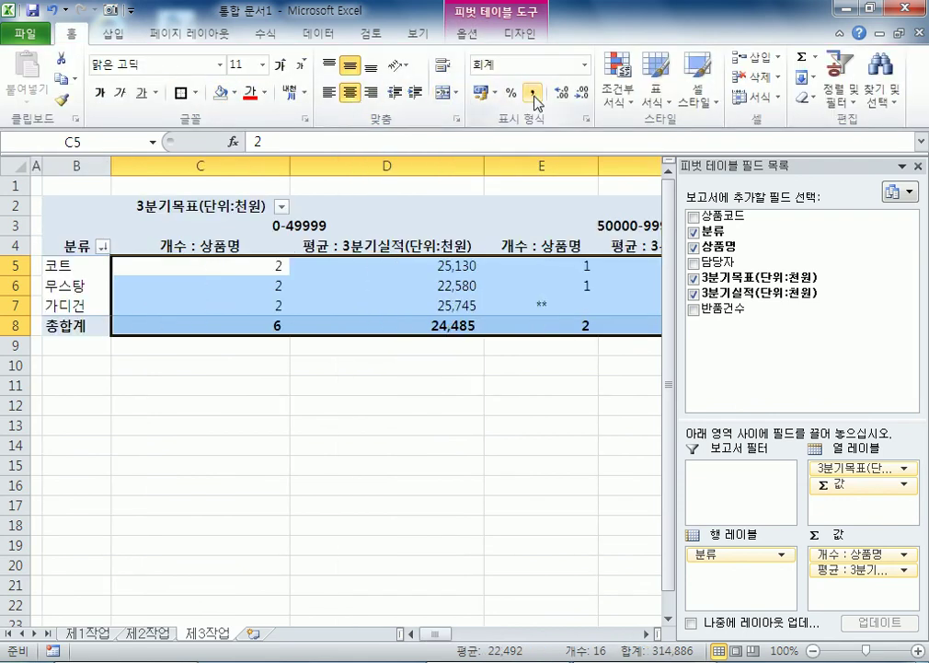
left_click(554, 303)
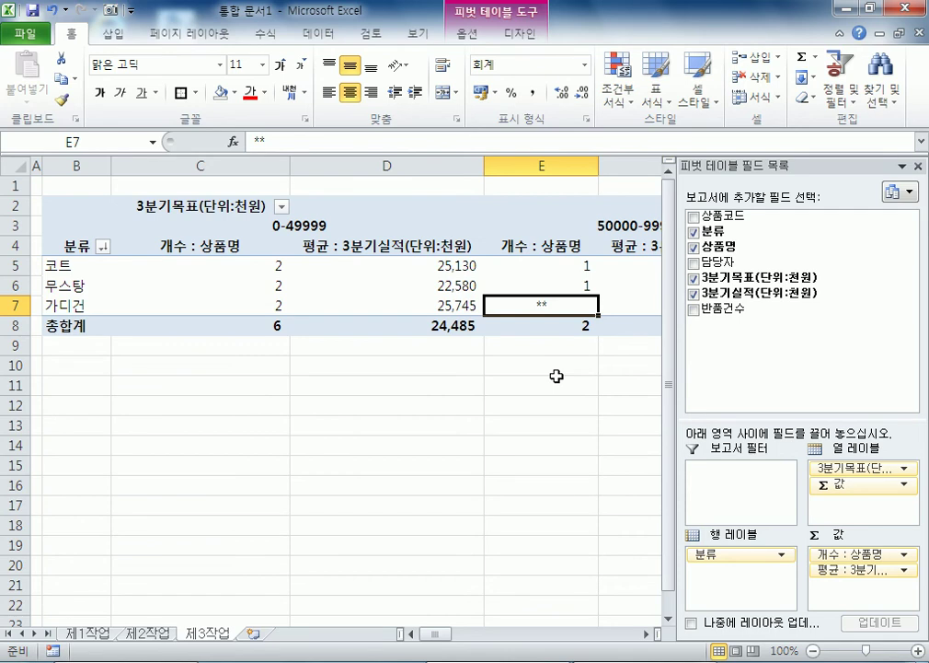
left_click_drag(241, 267, 317, 326)
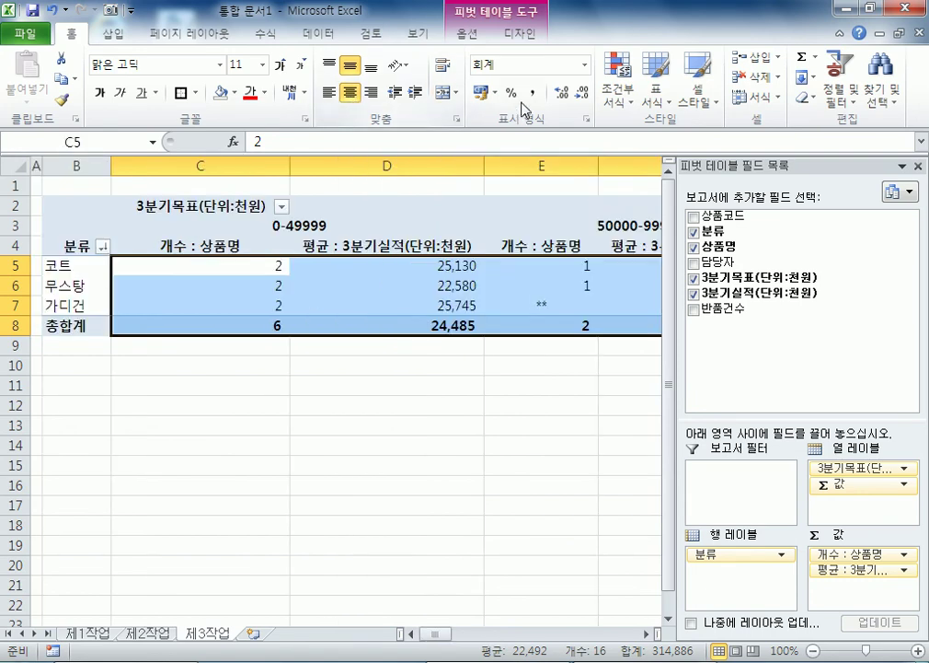
left_click(473, 326)
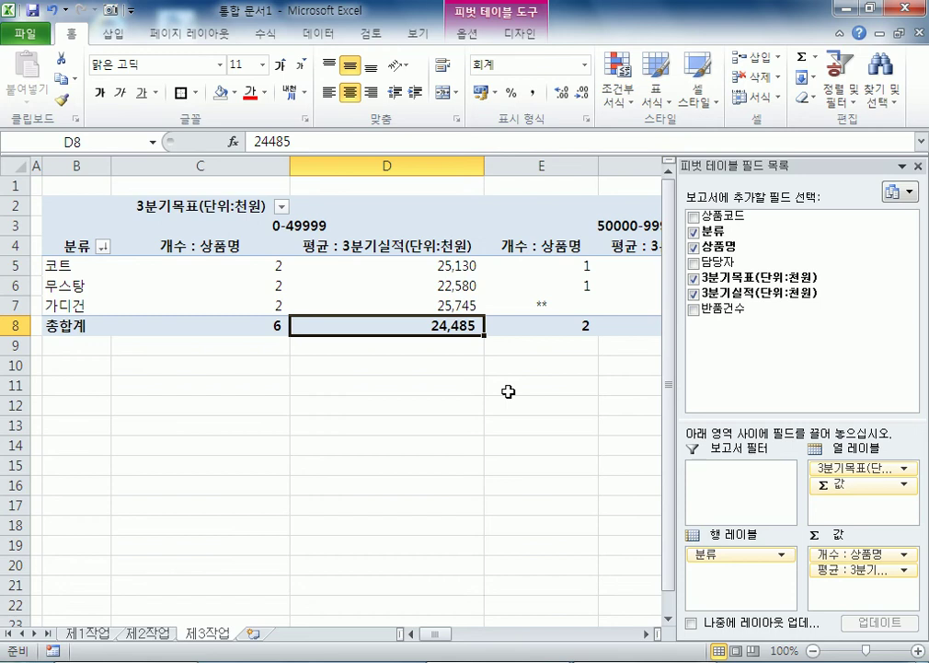
left_click(170, 394)
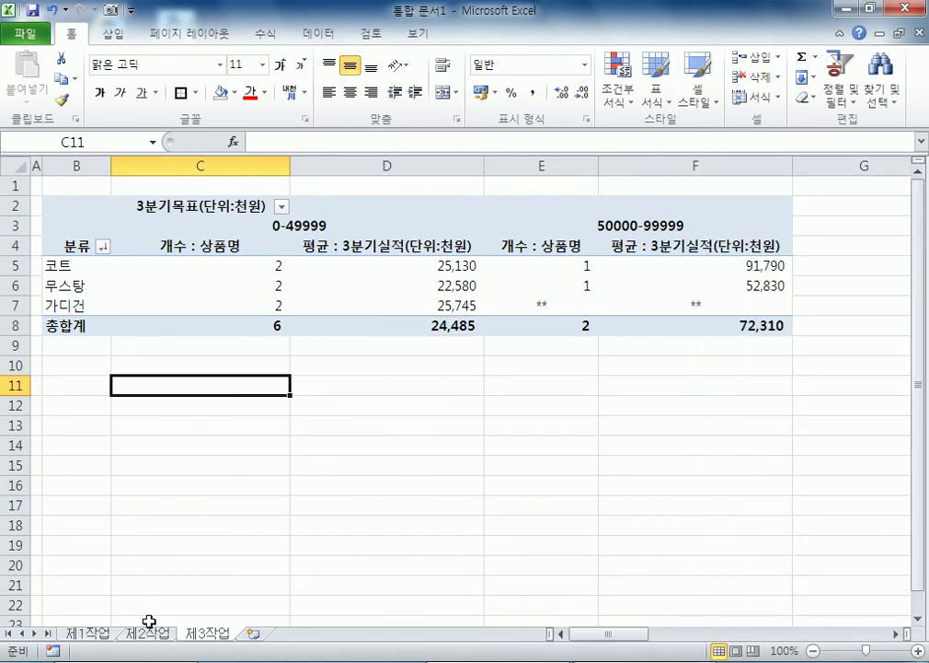
Step: On 제1작업, multi-select D4, D6:D7, D10:D12, F4:H4, F6:H7 and F10:H12 as chart data
left_click(92, 633)
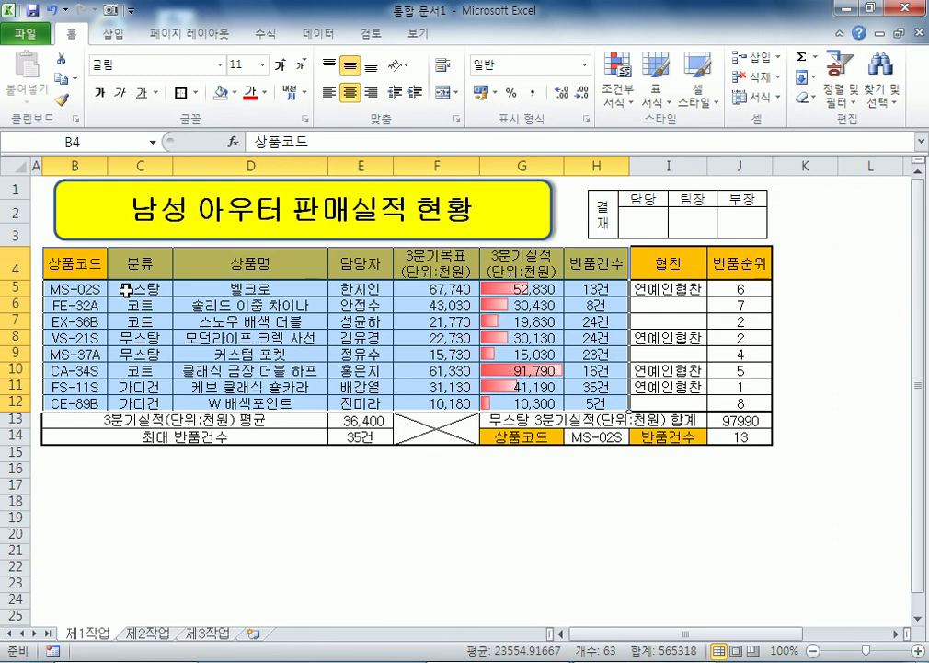
left_click(100, 265)
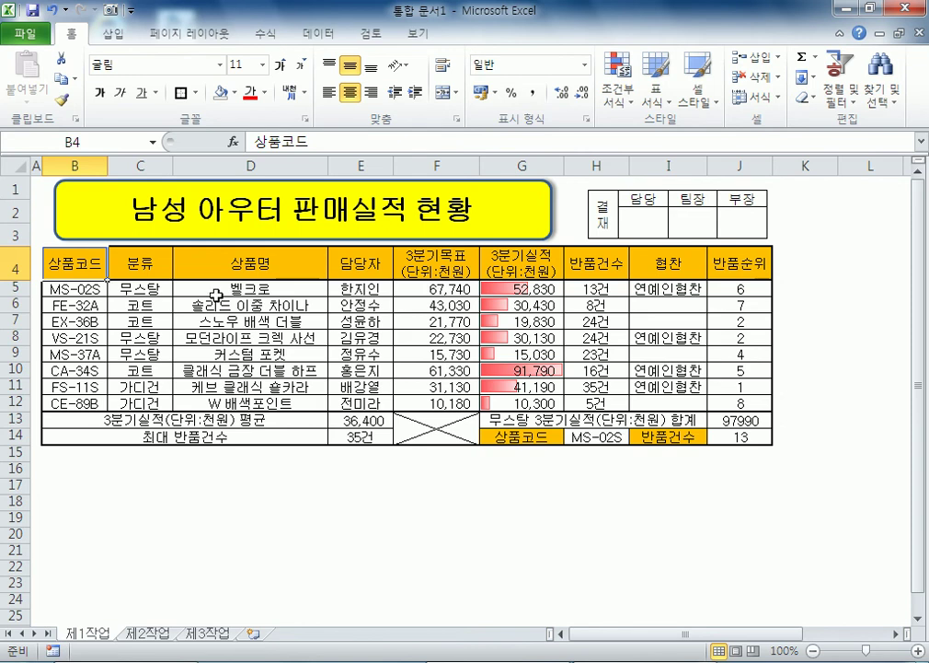
left_click(250, 264)
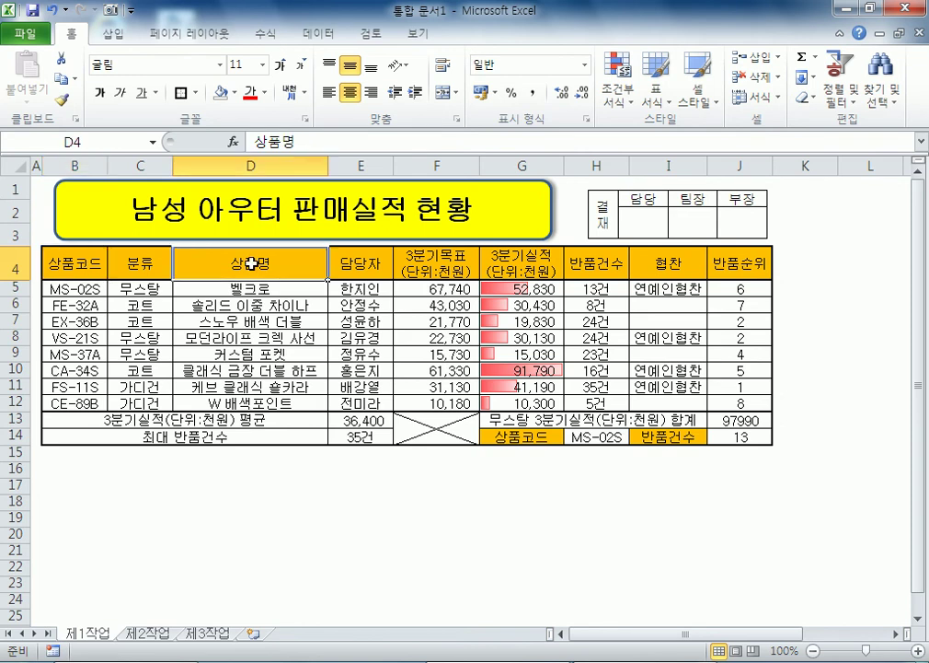
left_click_drag(200, 306, 199, 320)
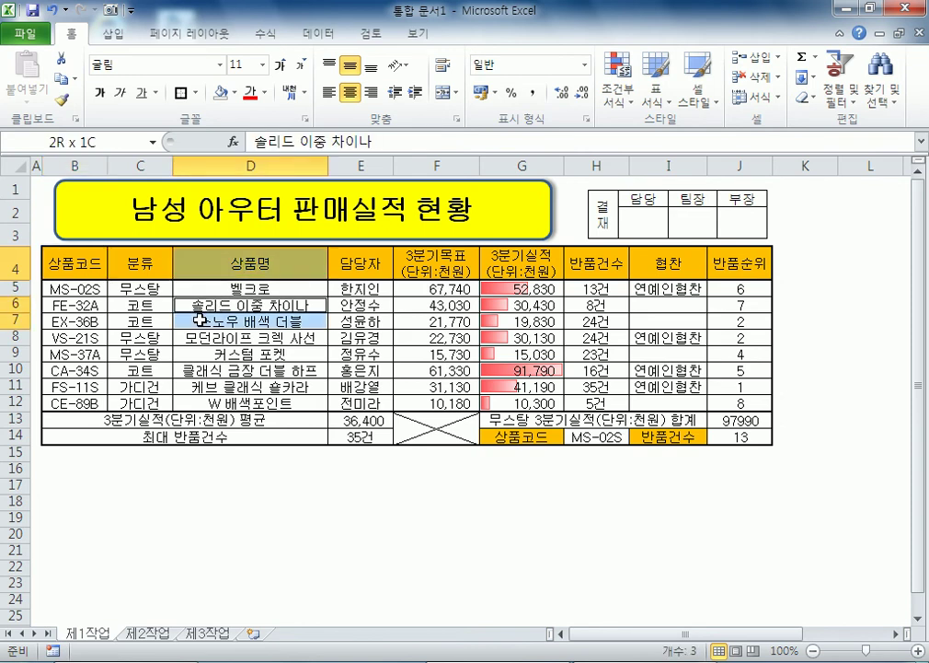
left_click_drag(197, 369, 199, 406, "ctrl")
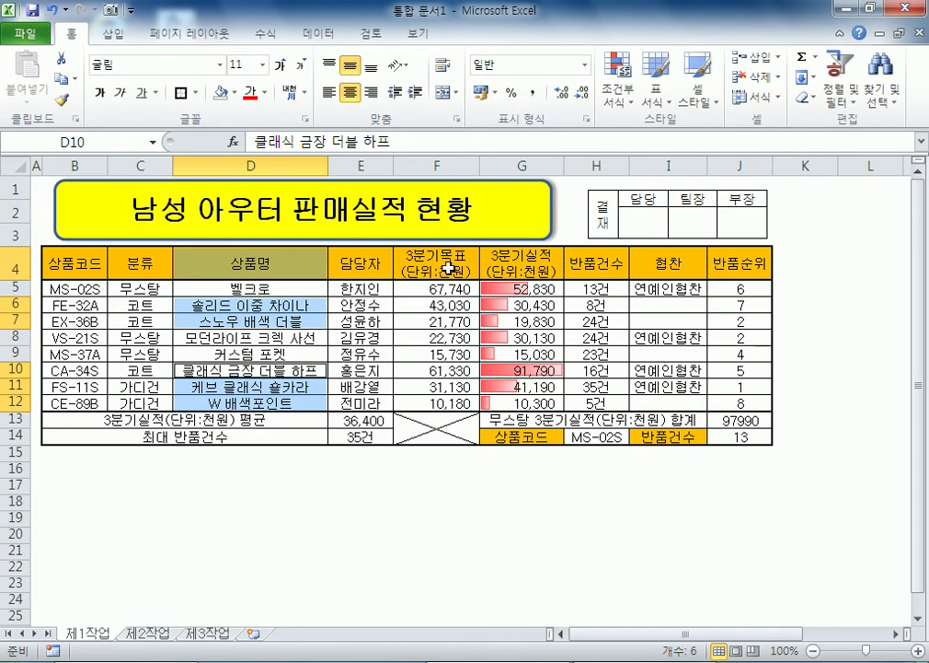
left_click_drag(446, 276, 594, 268, "ctrl")
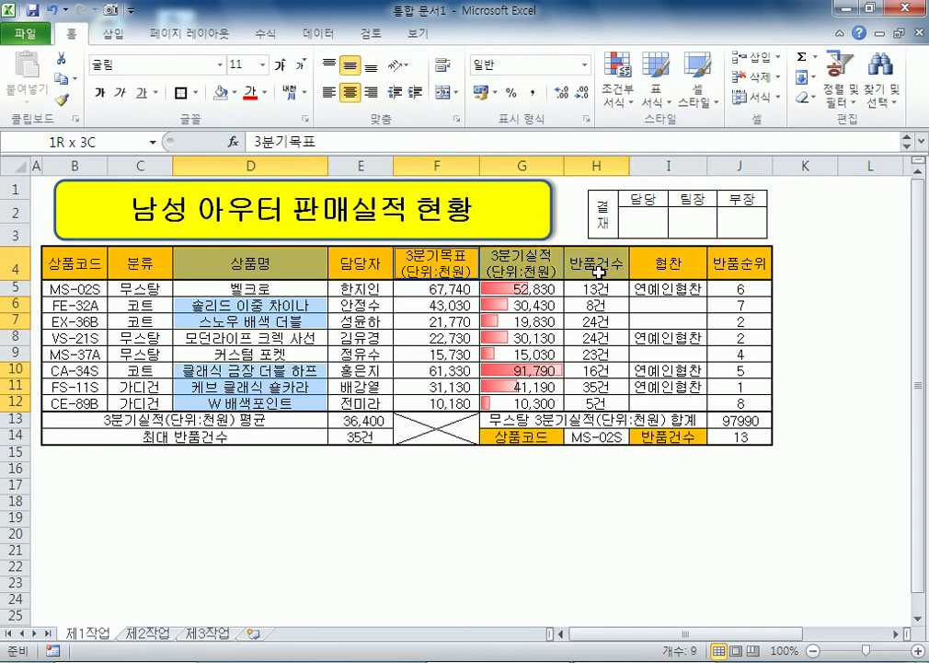
left_click_drag(434, 305, 585, 316, "ctrl")
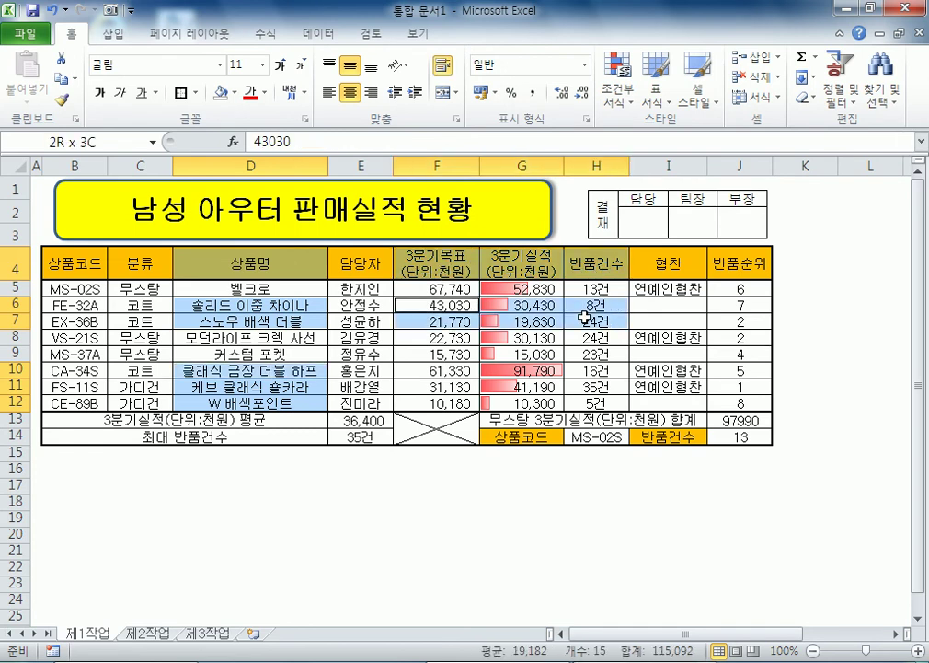
left_click_drag(424, 371, 593, 402, "ctrl")
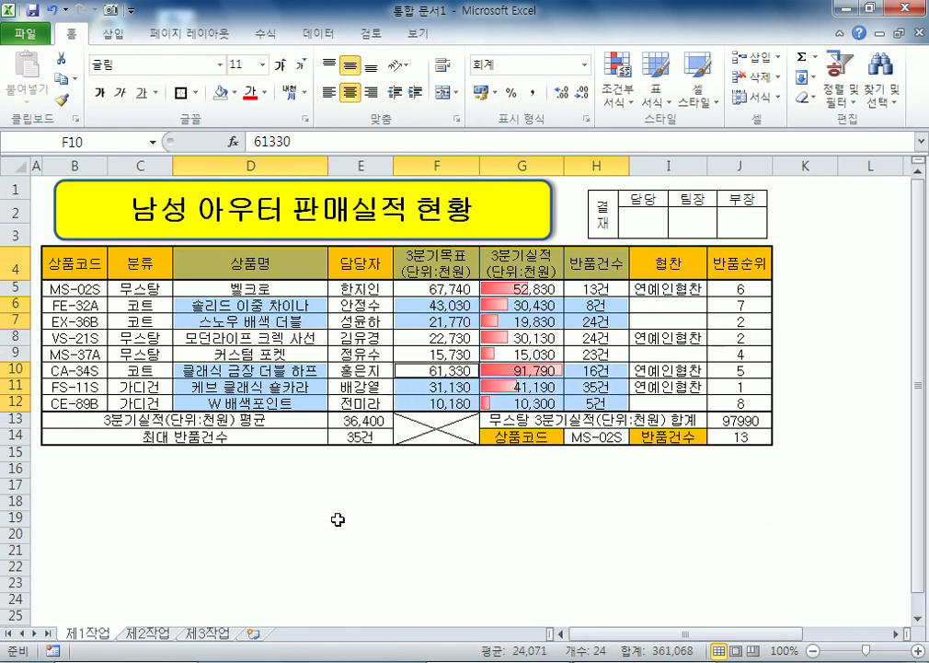
Step: Insert a clustered column chart from the selection and drag it below the table
left_click(111, 34)
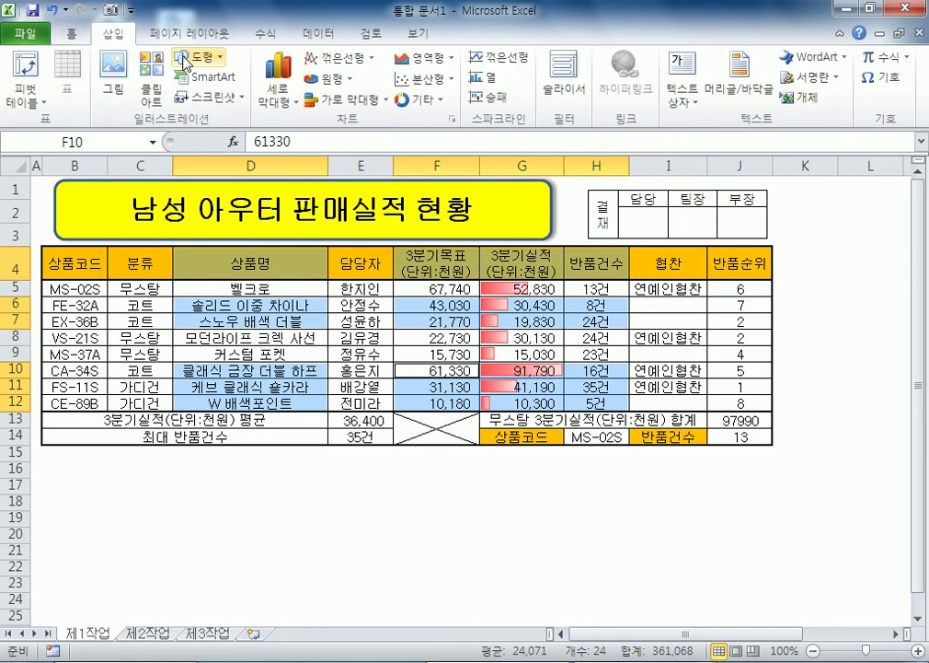
left_click(294, 107)
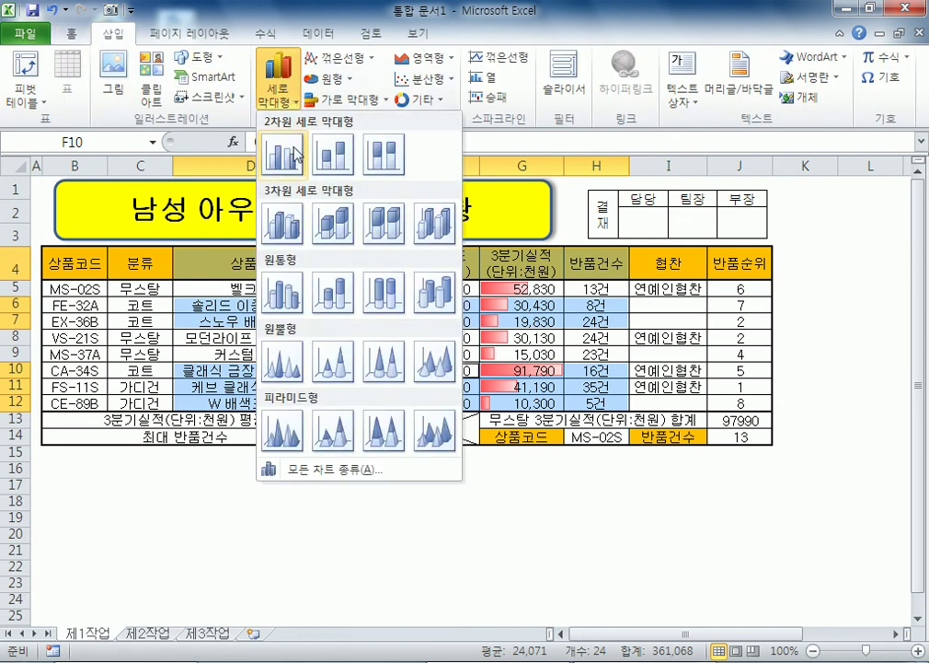
left_click(230, 145)
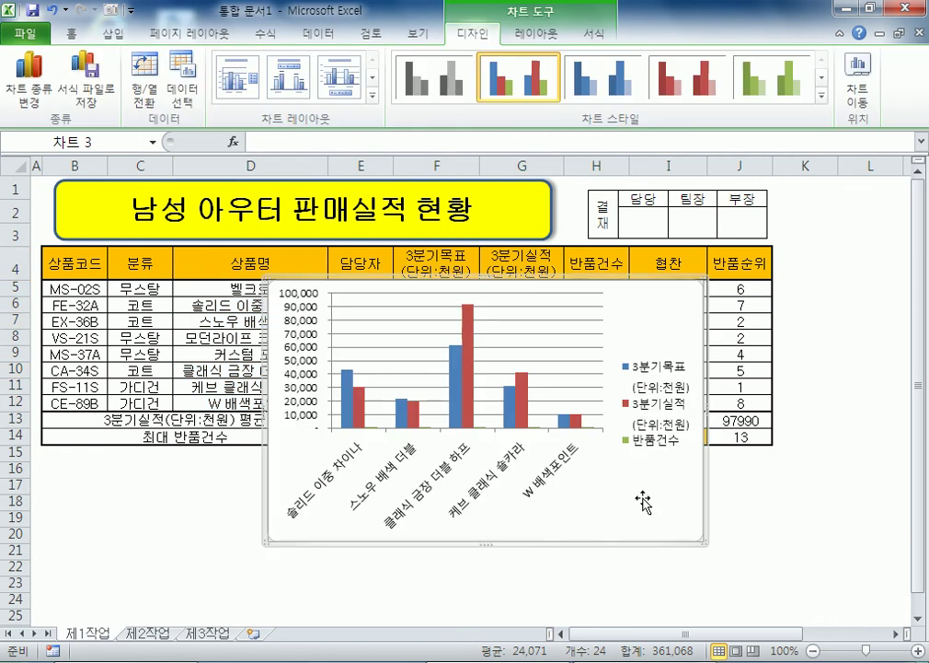
scroll(678, 524, "down", 3)
left_click_drag(688, 321, 460, 506)
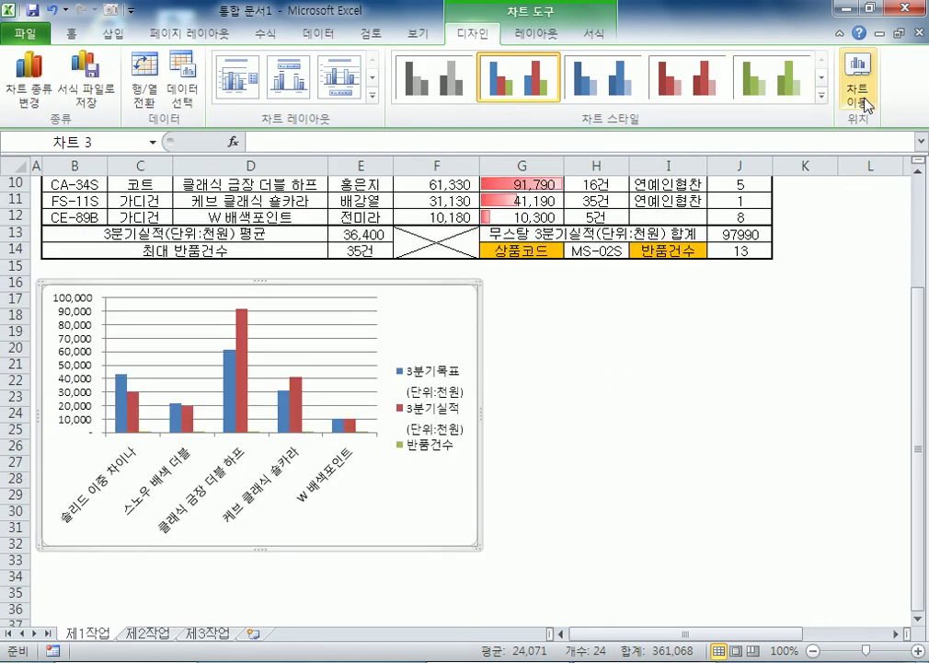
Step: Move the chart to a new sheet named 제4작업
right_click(444, 317)
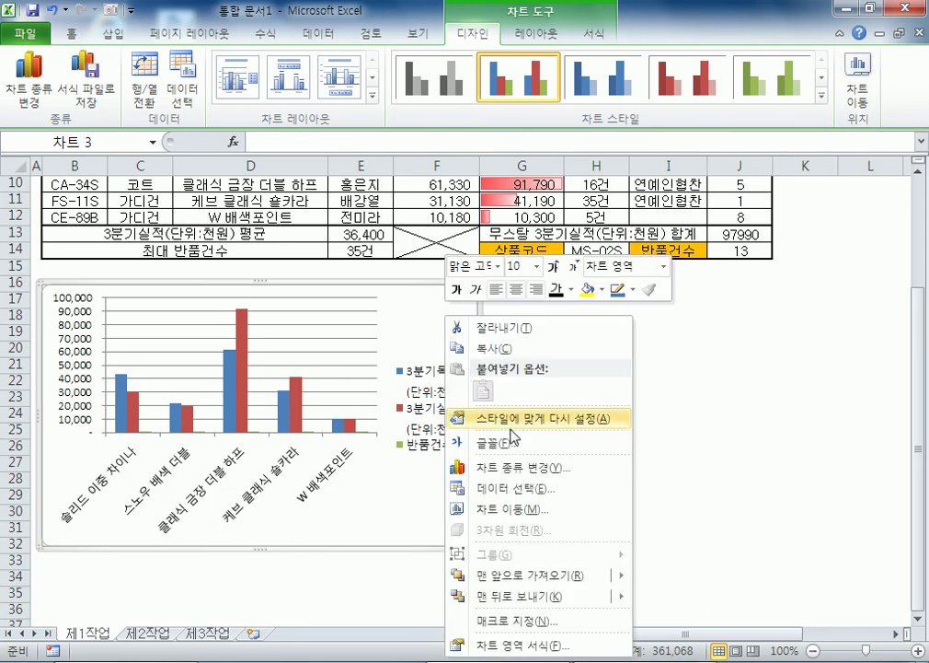
left_click(516, 516)
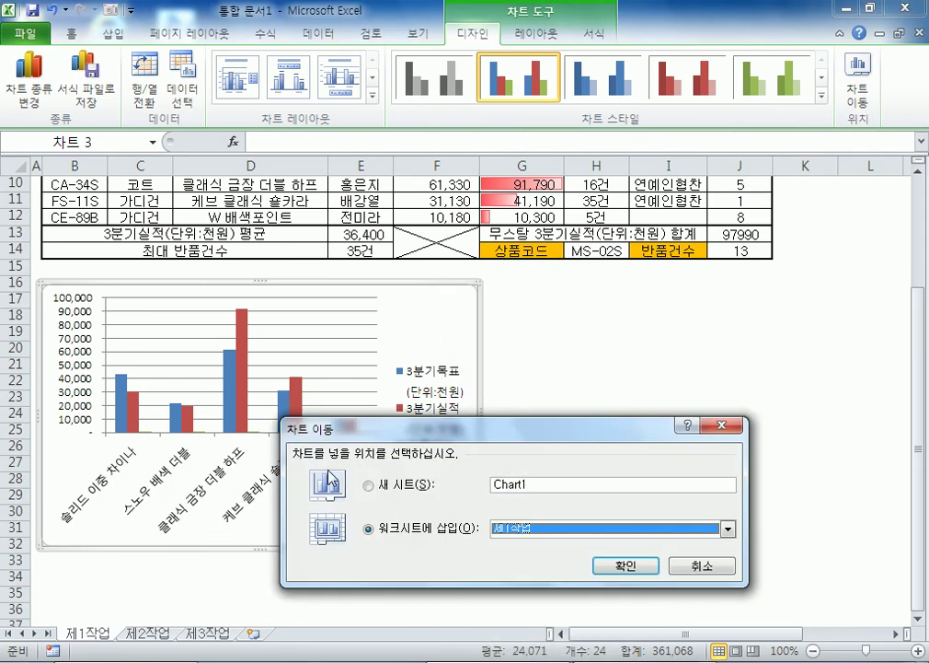
double_click(536, 484)
type("제4작업")
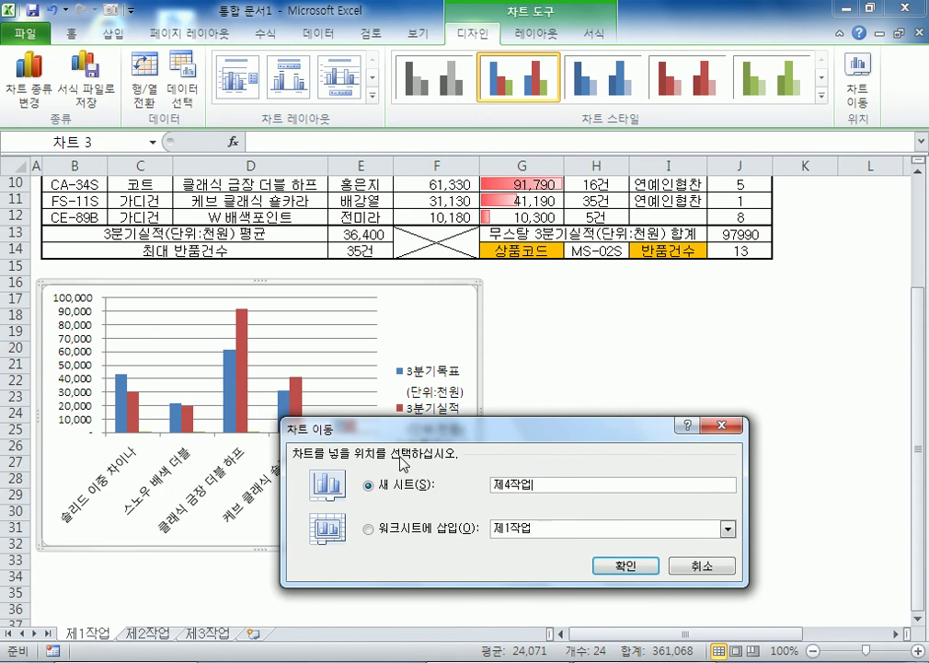
key("Return")
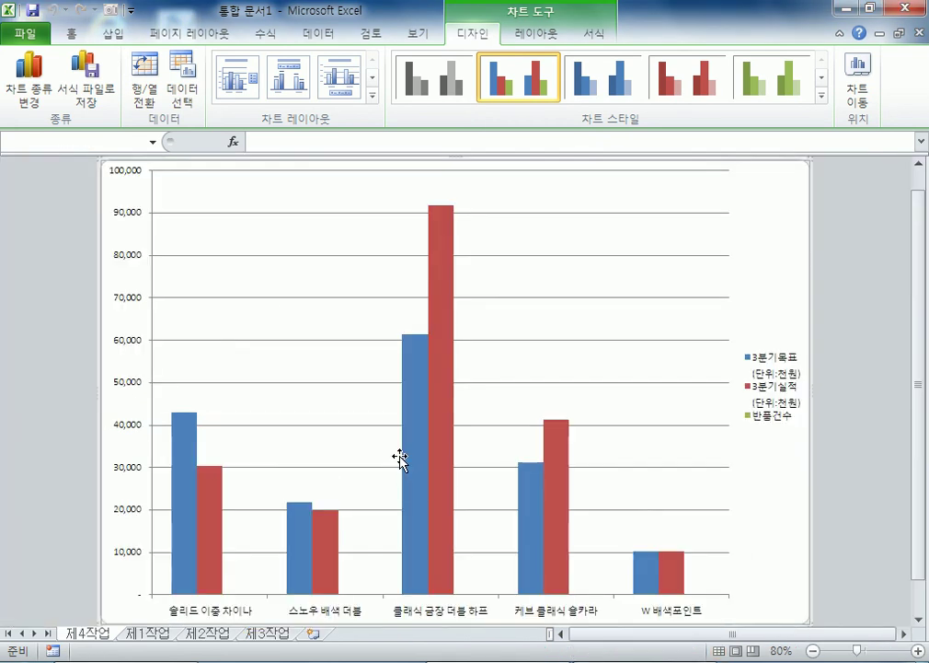
Step: Move the 제4작업 sheet tab so it sits right after 제3작업
left_click(869, 8)
left_click_drag(103, 337, 320, 341)
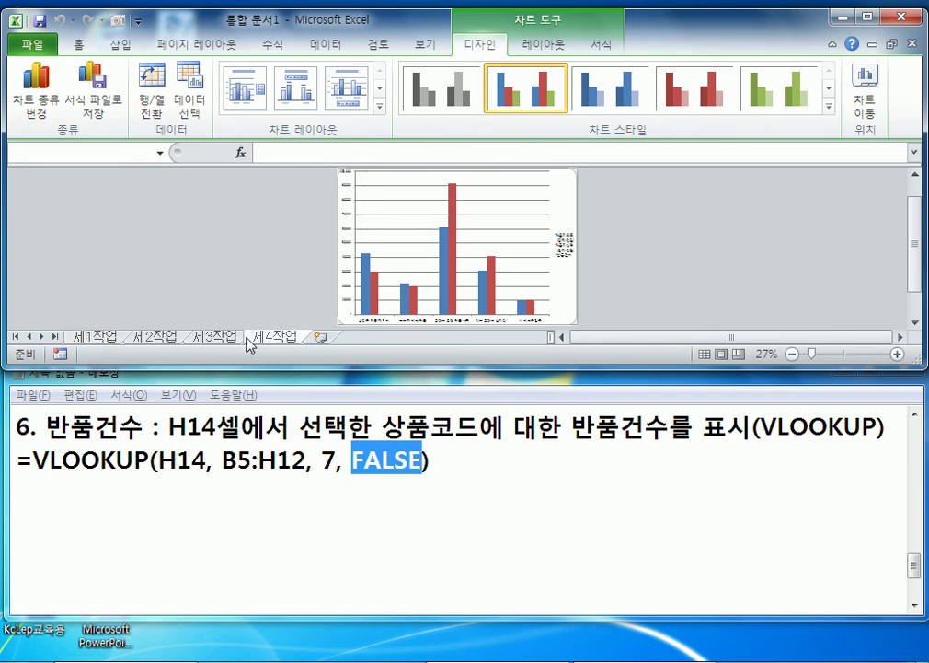
left_click(866, 16)
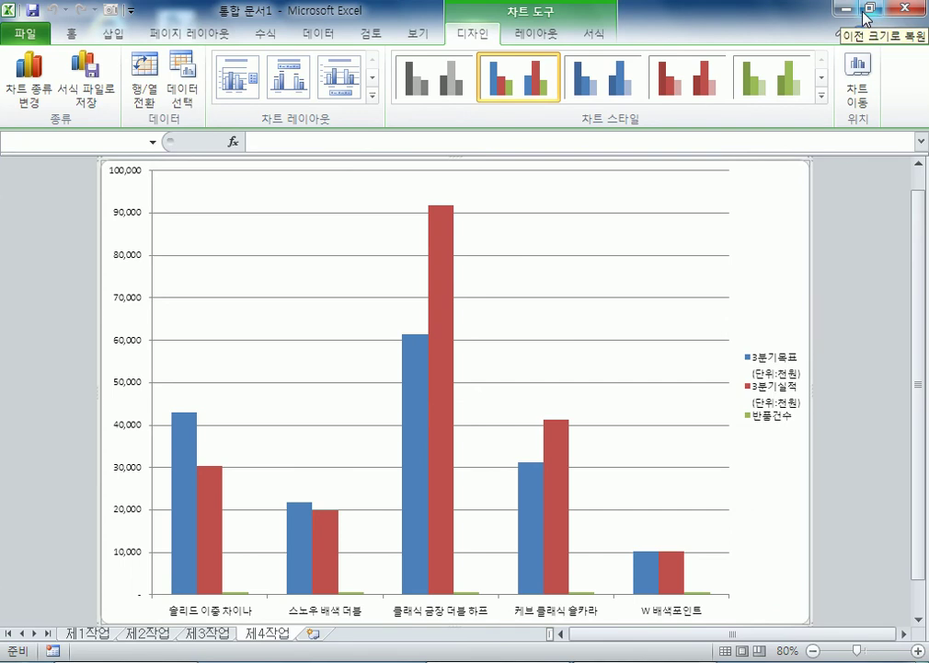
Step: Give the chart Layout 3 (title, bottom legend) and teal Style 7, then open Format Chart Area
left_click(771, 388)
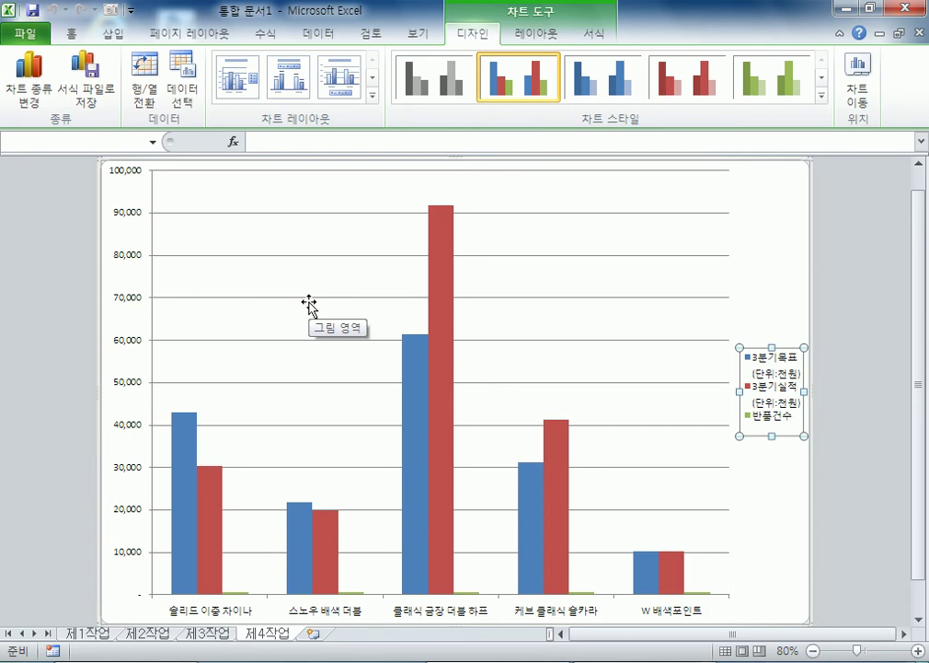
left_click(769, 236)
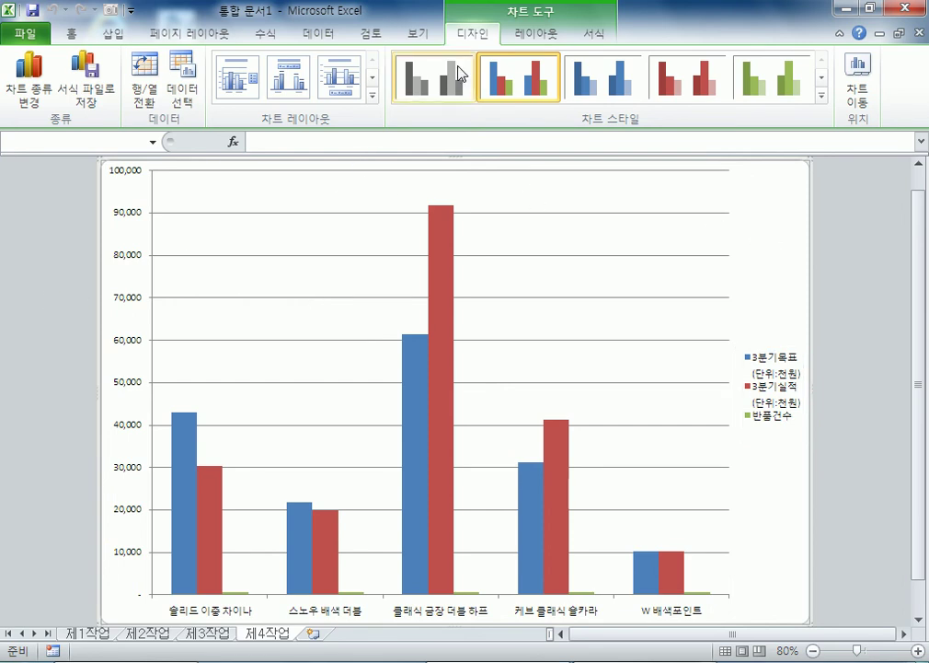
left_click(373, 99)
left_click(341, 78)
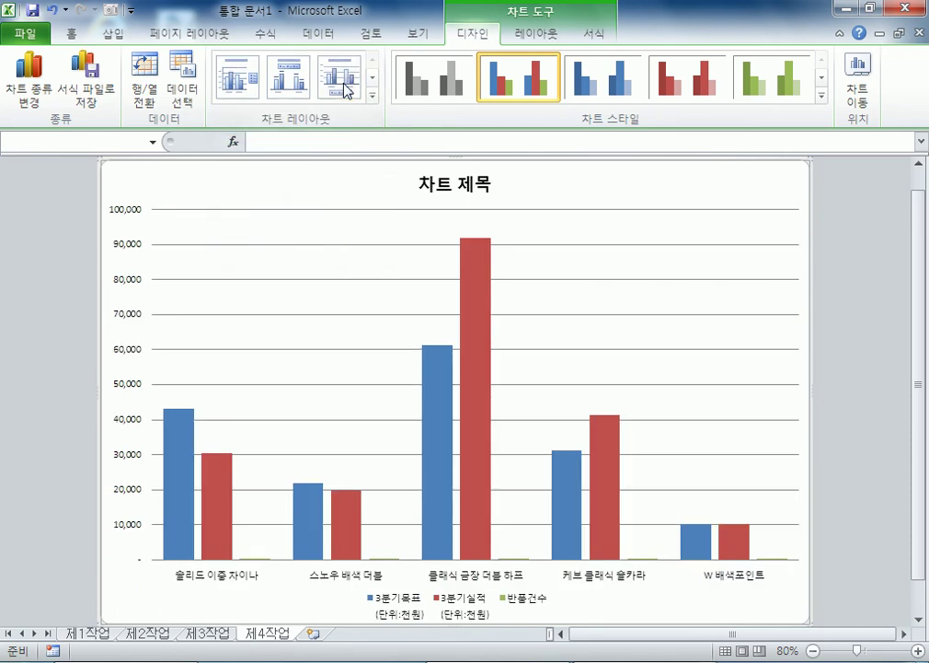
left_click(821, 95)
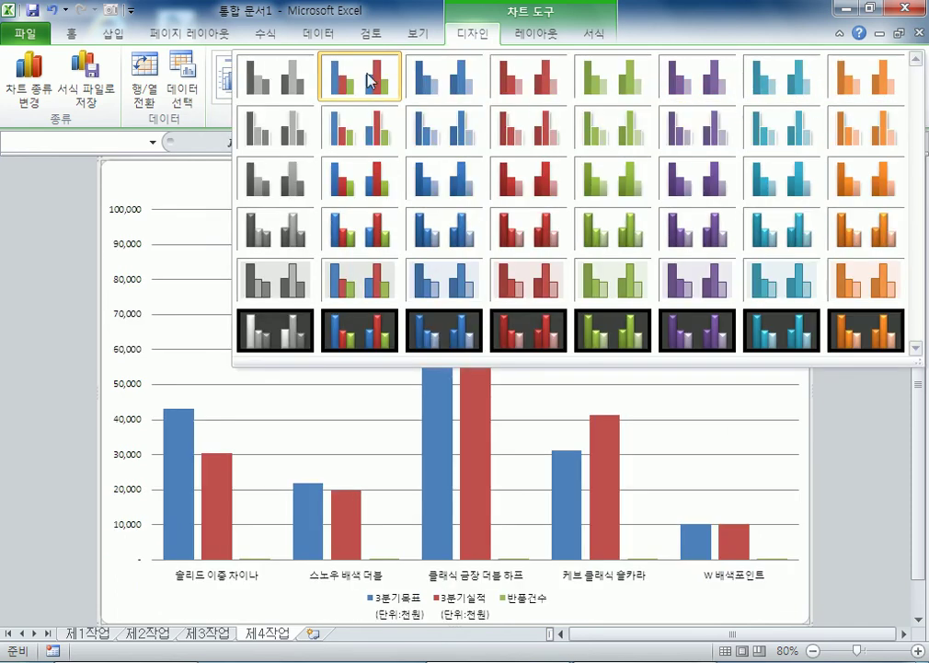
left_click(762, 89)
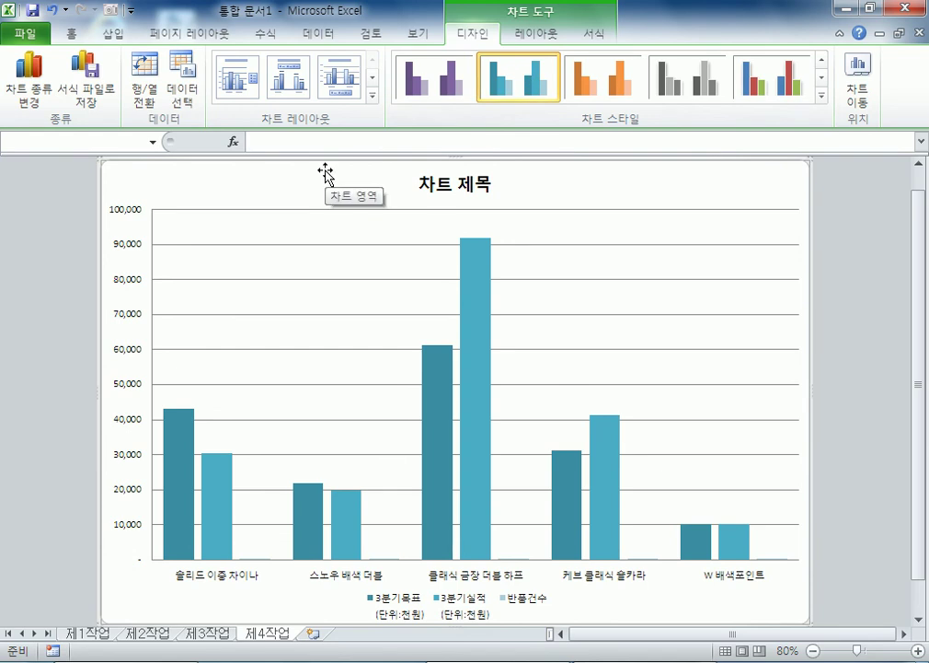
double_click(359, 154)
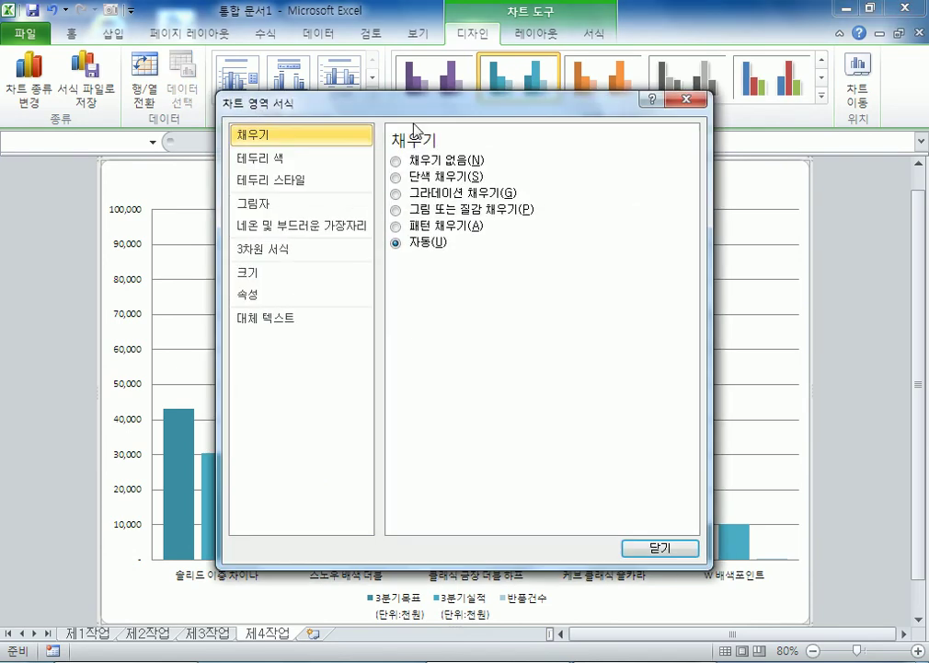
Step: Change all chart text to the 굴림 font, enlarged from 10 through 10.5 to size 11
left_click_drag(442, 104, 705, 193)
left_click(71, 37)
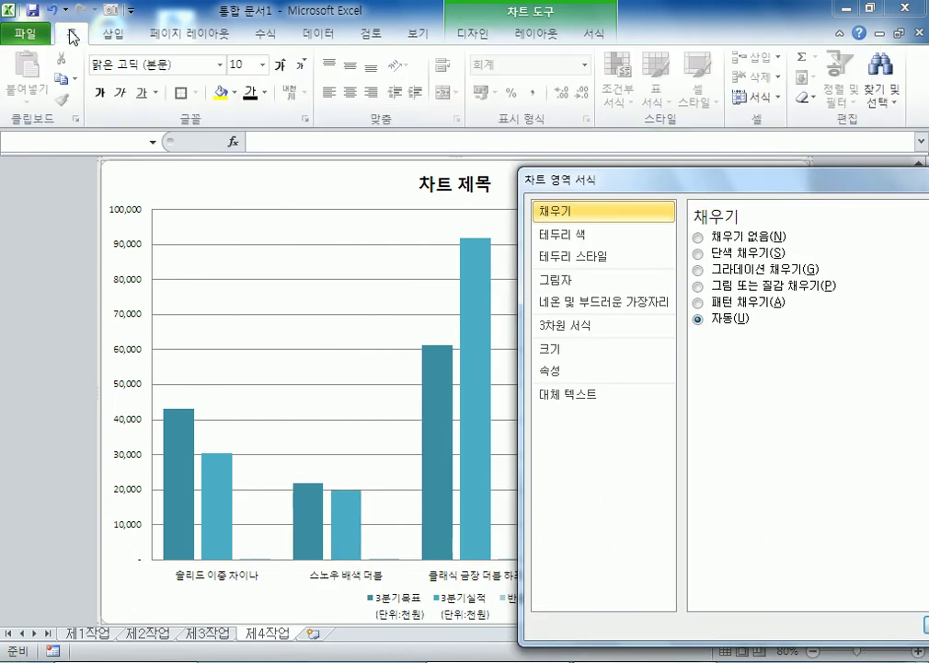
left_click(219, 66)
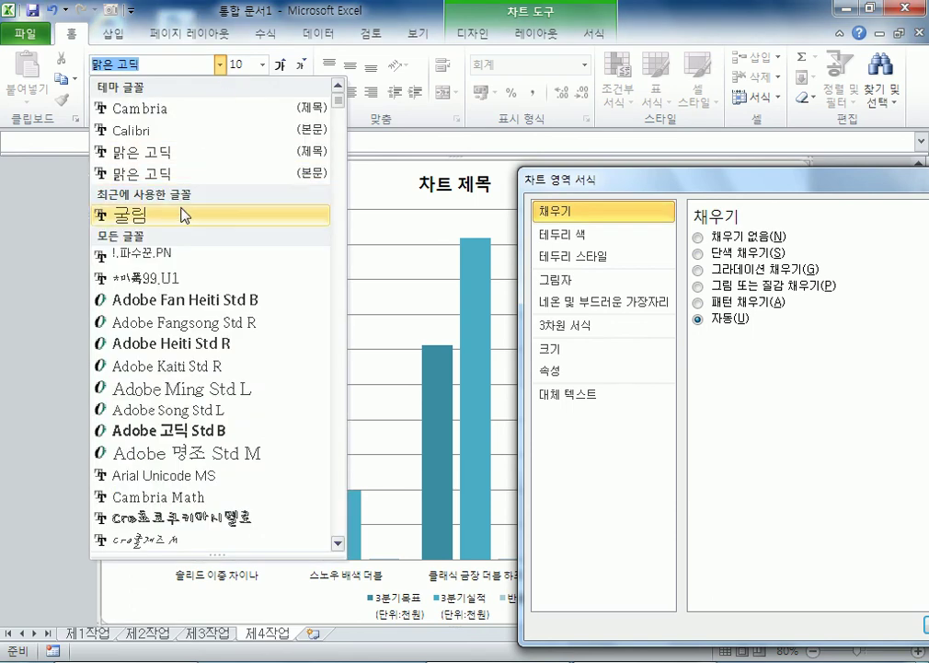
left_click(182, 214)
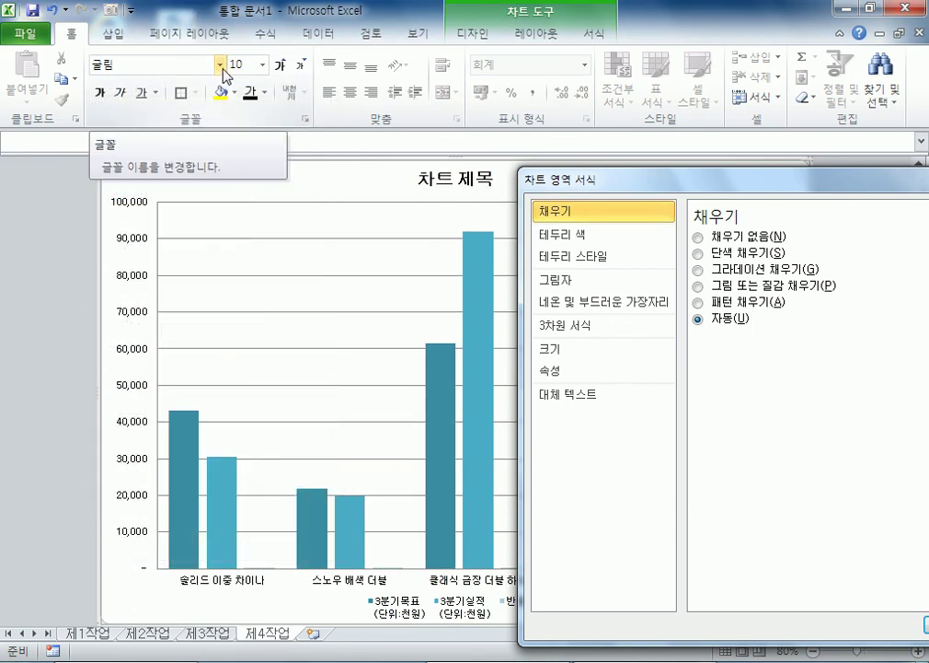
left_click(281, 67)
left_click(281, 67)
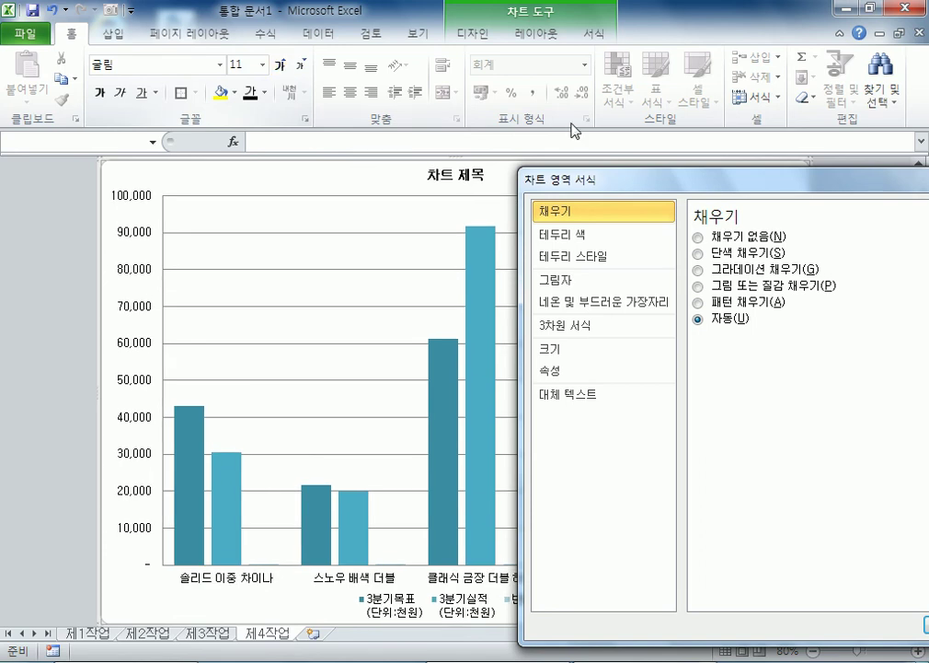